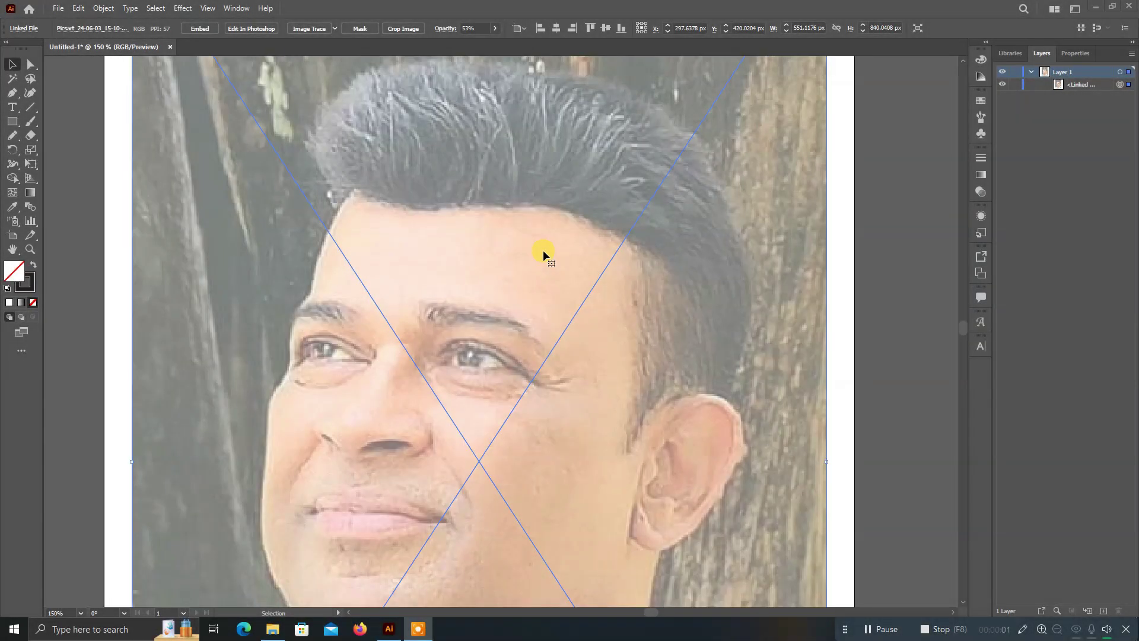
Choose the Pencil tool and keep its Fidelity at Smooth in Pencil Tool Options.
{"action": "scroll", "coordinate": [486, 241], "scroll_direction": "up", "scroll_amount": 2}
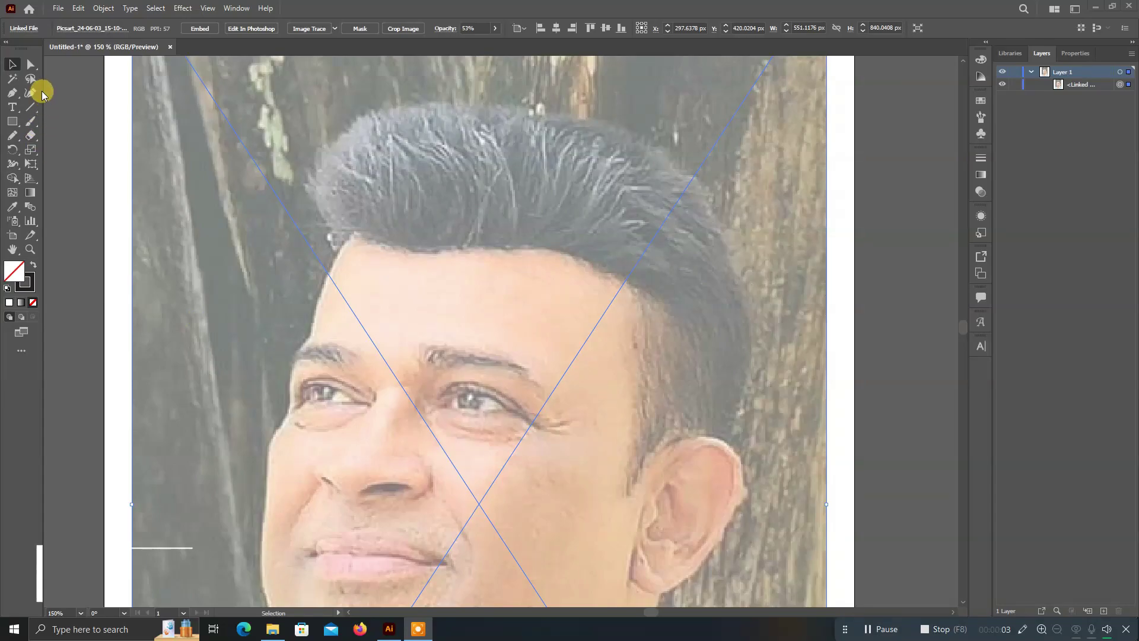
{"action": "left_click", "coordinate": [14, 142]}
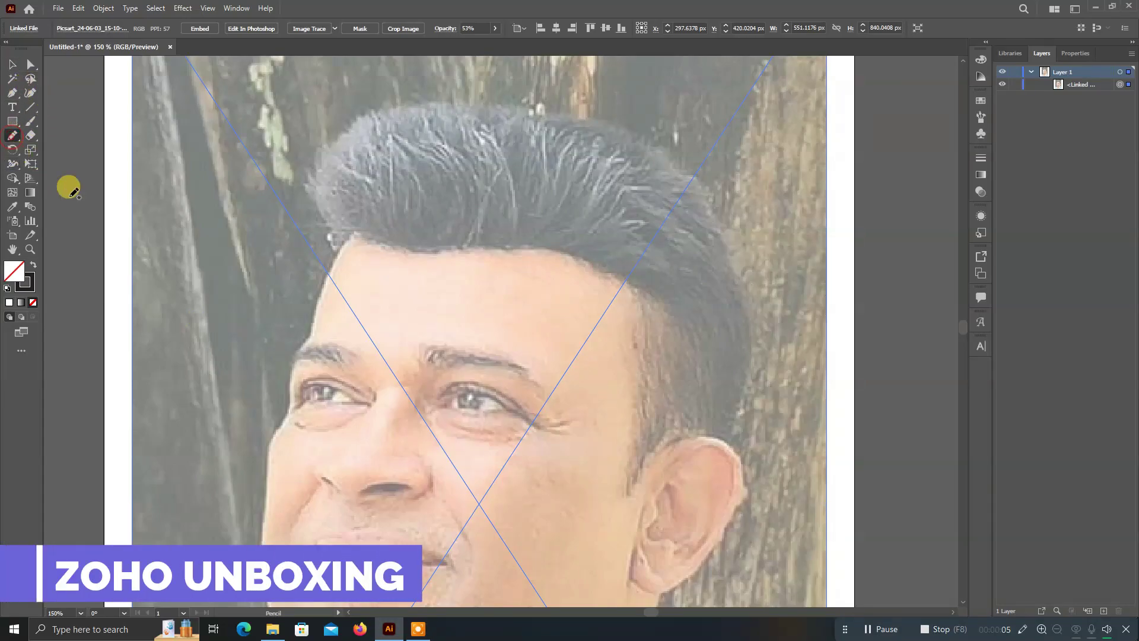
{"action": "scroll", "coordinate": [348, 332], "scroll_direction": "down", "scroll_amount": 2}
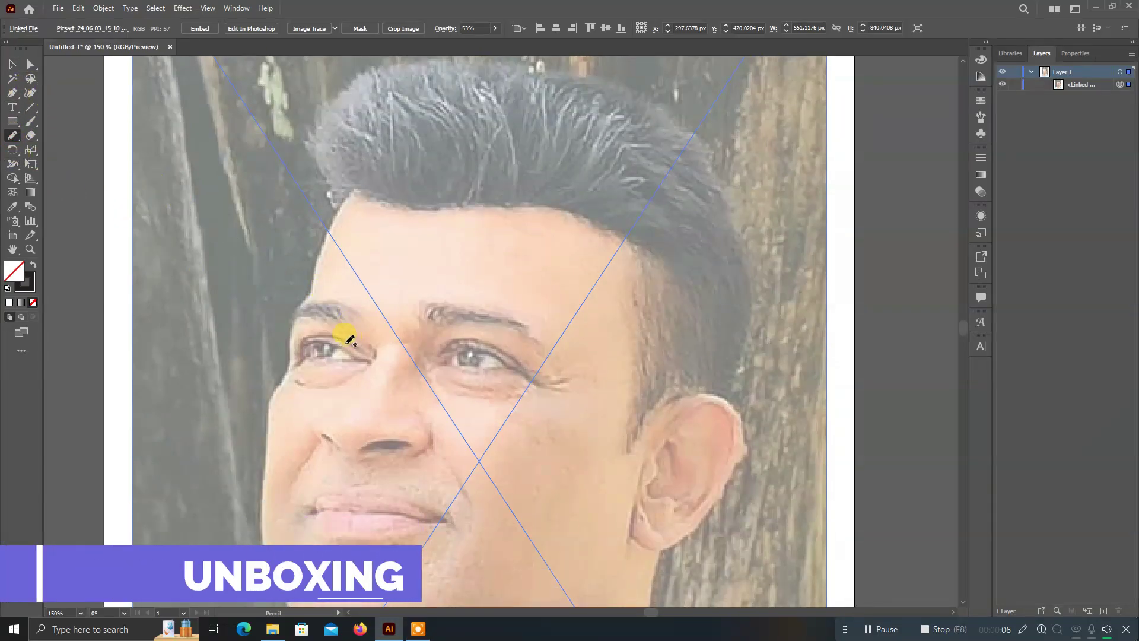
{"action": "double_click", "coordinate": [13, 136]}
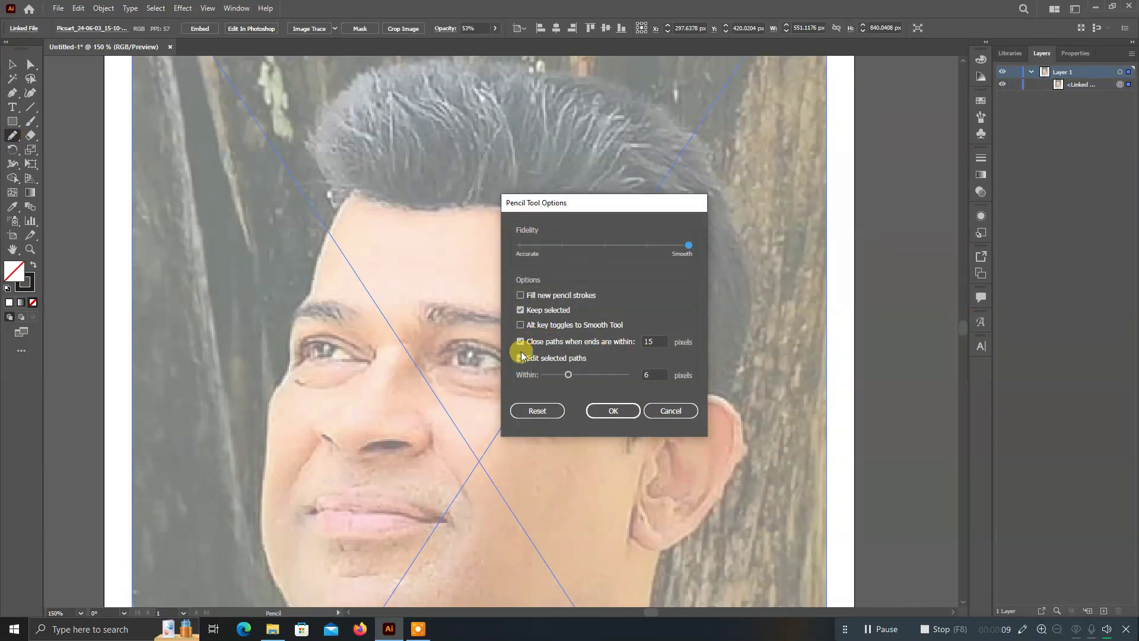
{"action": "left_click", "coordinate": [615, 411]}
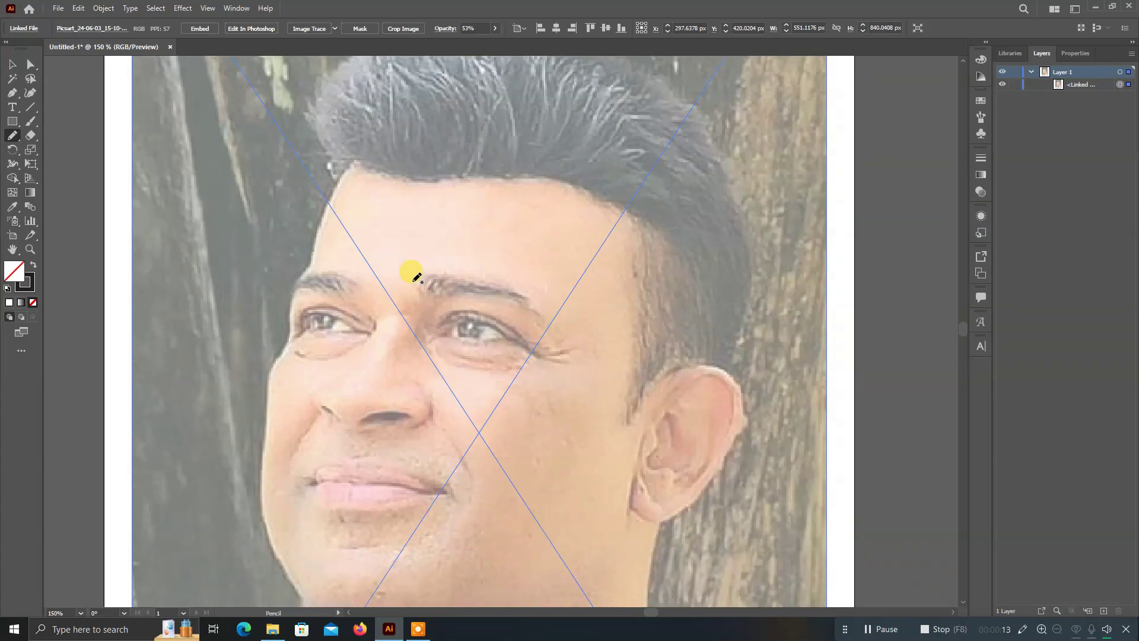
Trace the left eye's outline, the line beneath it and the upper-lid crease.
{"action": "scroll", "coordinate": [417, 277], "scroll_direction": "down", "scroll_amount": 2}
{"action": "scroll", "coordinate": [422, 255], "scroll_direction": "up", "scroll_amount": 2, "text": "alt"}
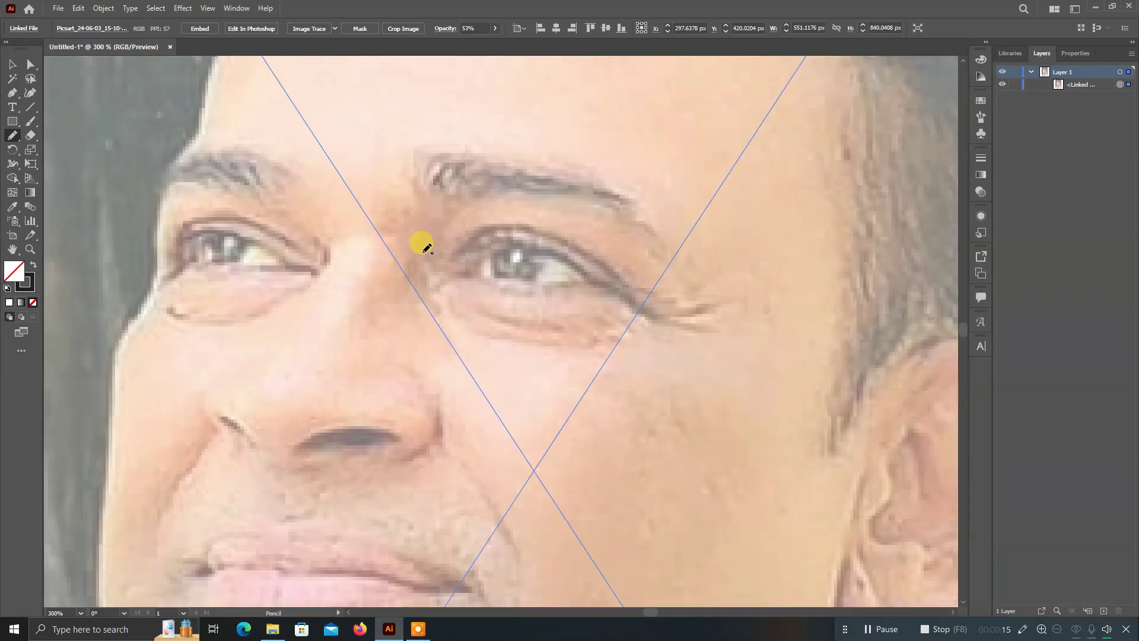
{"action": "scroll", "coordinate": [426, 248], "scroll_direction": "down", "scroll_amount": 1}
{"action": "scroll", "coordinate": [426, 248], "scroll_direction": "up", "scroll_amount": 1, "text": "alt"}
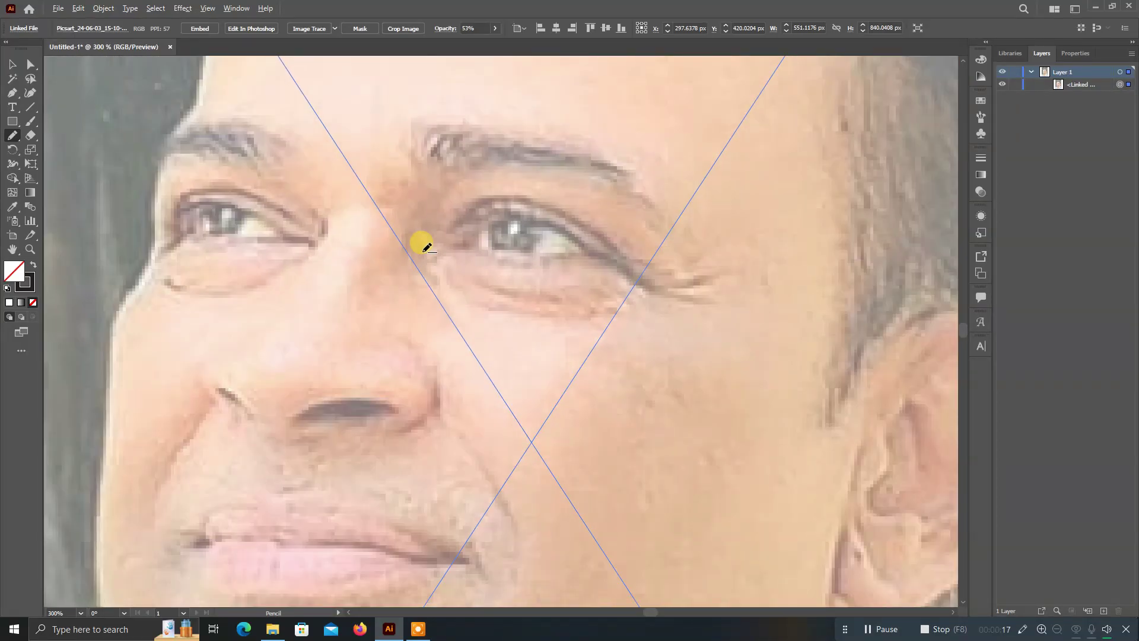
{"action": "scroll", "coordinate": [426, 248], "scroll_direction": "down", "scroll_amount": 1, "text": "alt"}
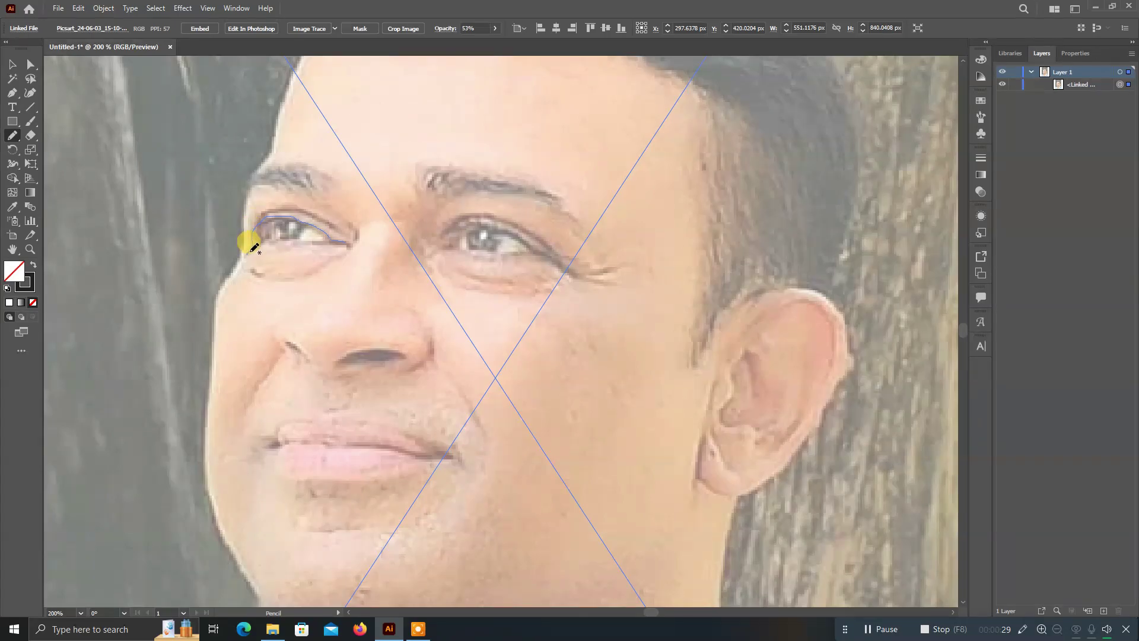
{"action": "left_click_drag", "start_coordinate": [264, 241], "coordinate": [281, 242]}
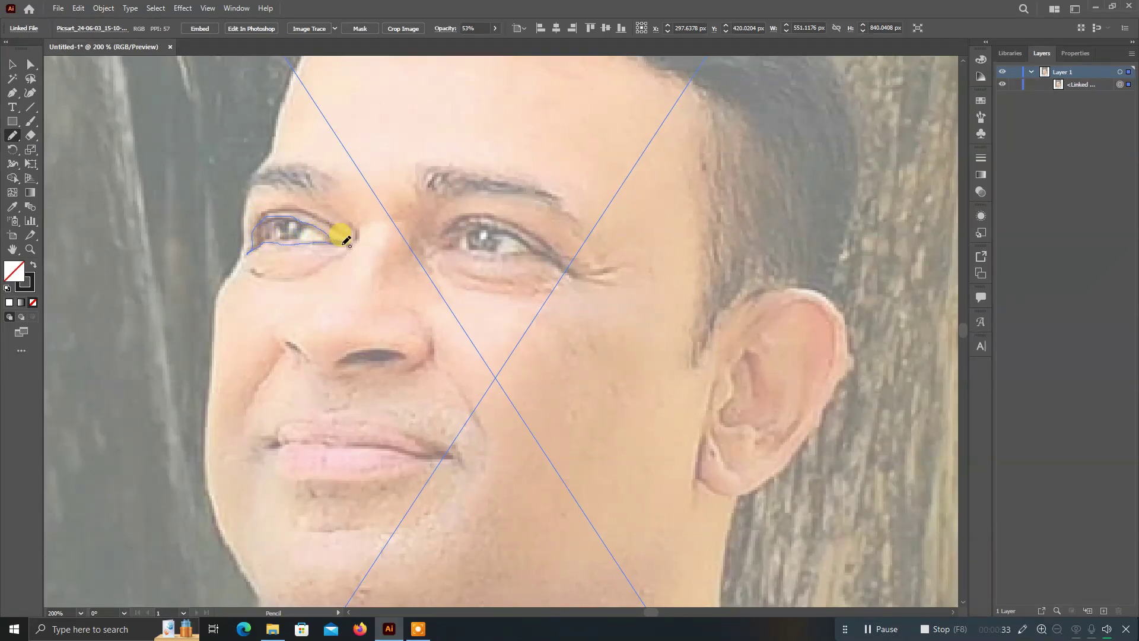
{"action": "left_click_drag", "start_coordinate": [350, 243], "coordinate": [258, 259]}
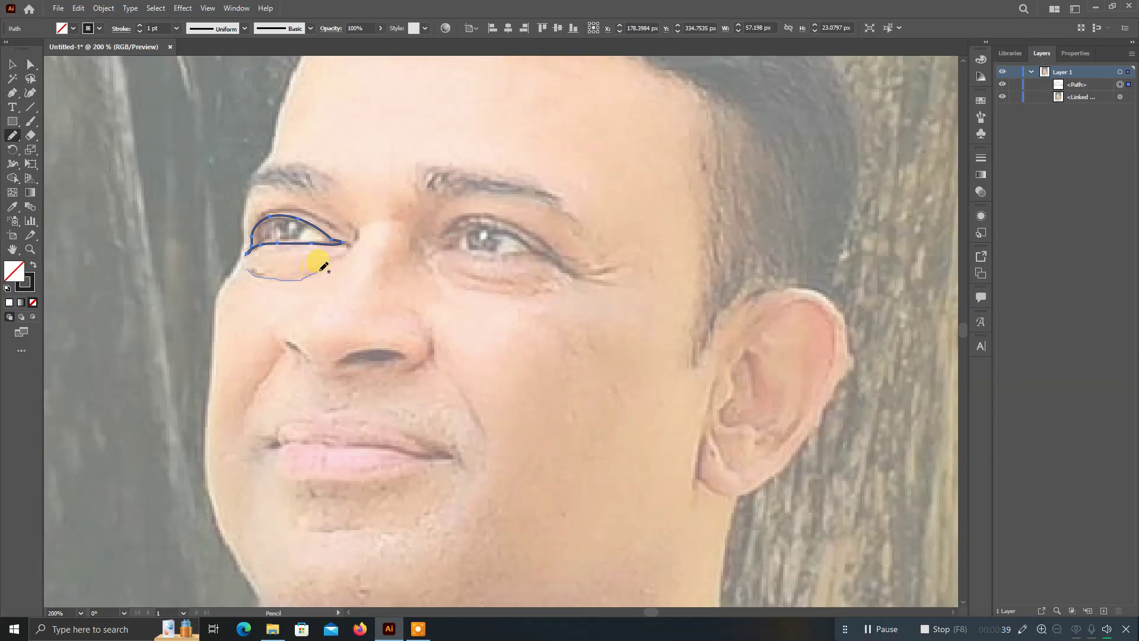
{"action": "mouse_move", "coordinate": [323, 267]}
{"action": "left_mouse_down"}
{"action": "mouse_move", "coordinate": [362, 230]}
{"action": "mouse_move", "coordinate": [306, 200]}
{"action": "left_mouse_up"}
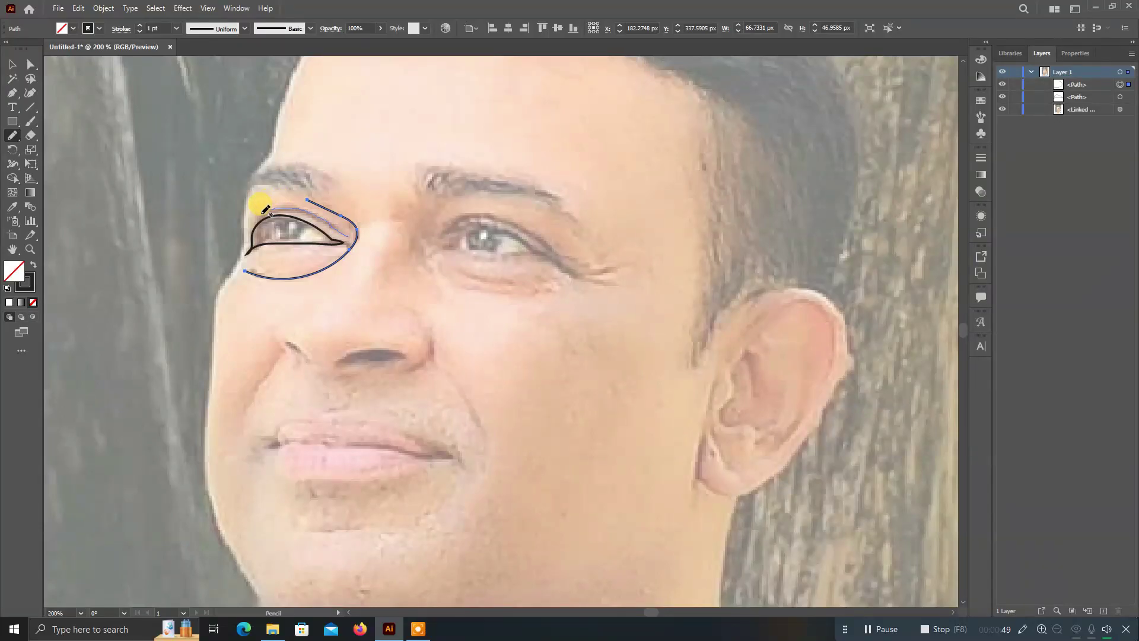
{"action": "left_click_drag", "start_coordinate": [265, 210], "coordinate": [260, 213]}
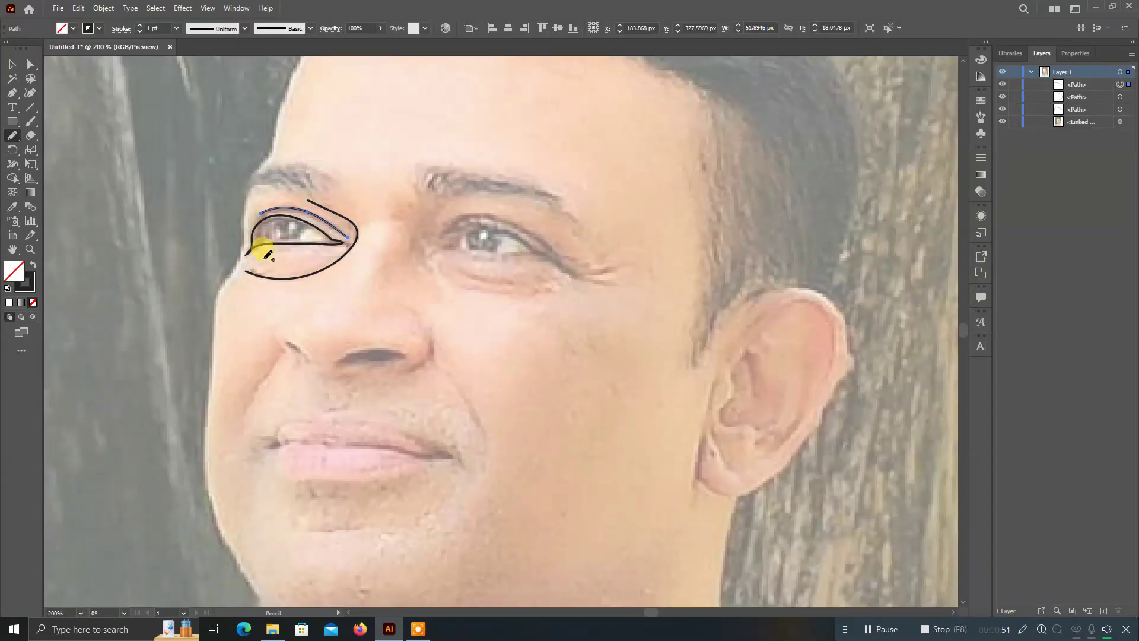
Add the under-eye lines and redraw the left eye's upper and lower eyelid lines.
{"action": "left_click_drag", "start_coordinate": [256, 260], "coordinate": [300, 245]}
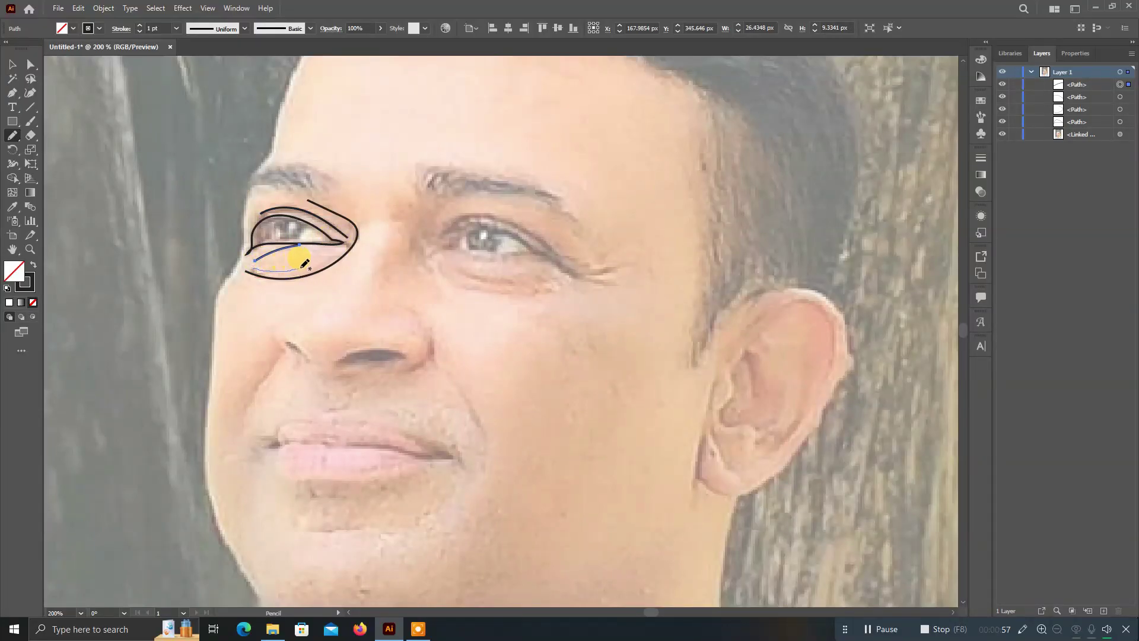
{"action": "left_click_drag", "start_coordinate": [331, 254], "coordinate": [336, 249]}
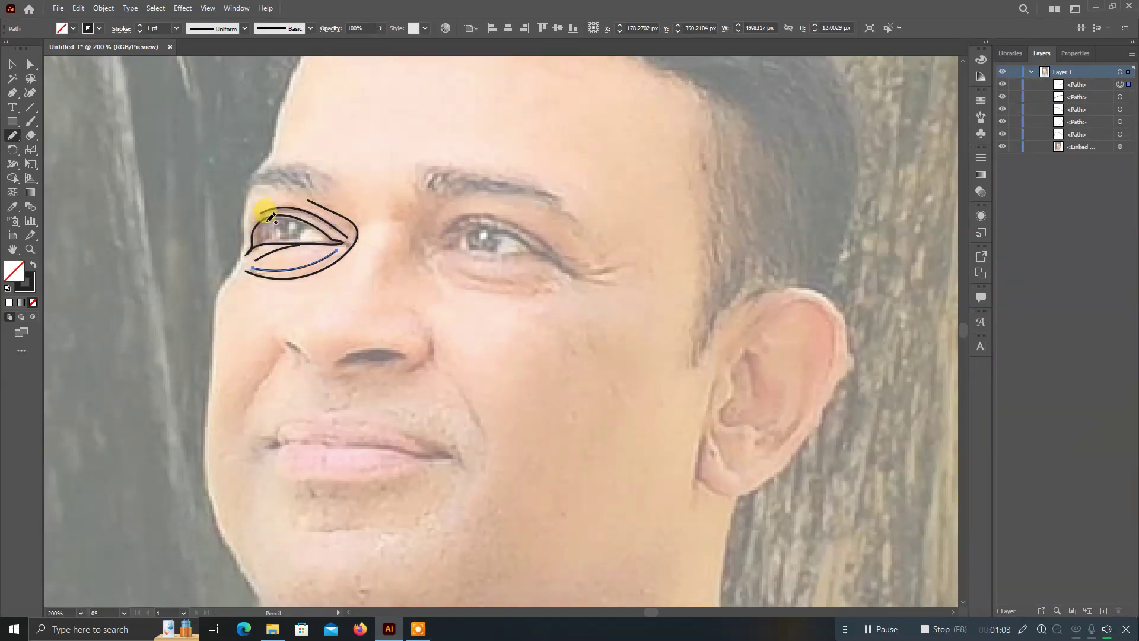
{"action": "left_click_drag", "start_coordinate": [270, 215], "coordinate": [303, 217]}
{"action": "left_click_drag", "start_coordinate": [301, 222], "coordinate": [248, 237]}
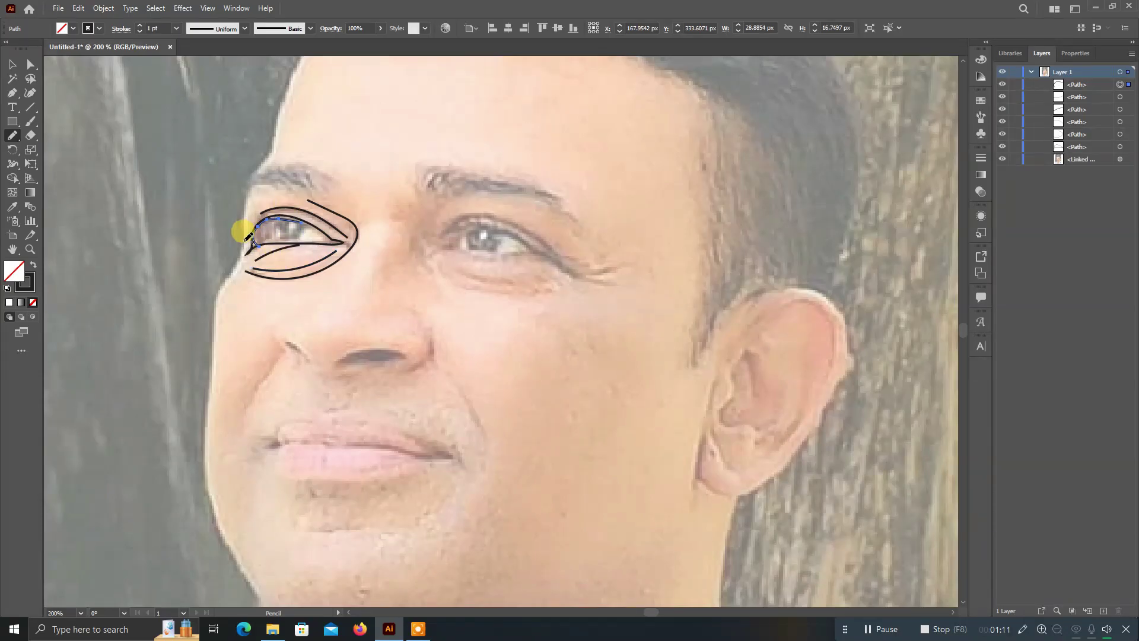
{"action": "key", "text": "ctrl+z"}
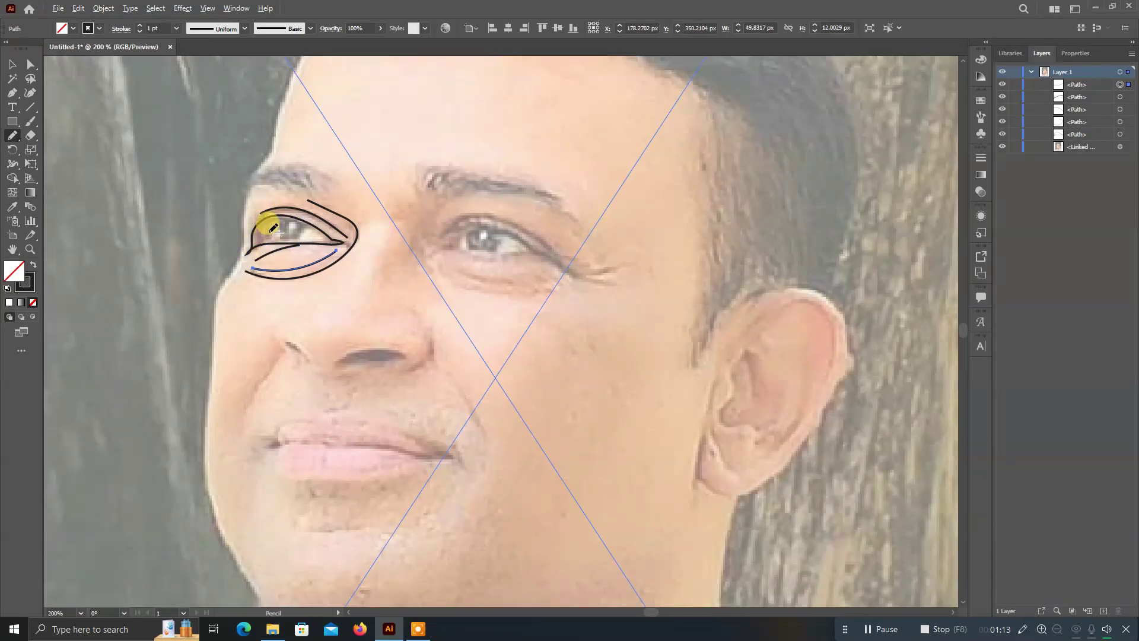
{"action": "scroll", "coordinate": [268, 223], "scroll_direction": "up", "scroll_amount": 2}
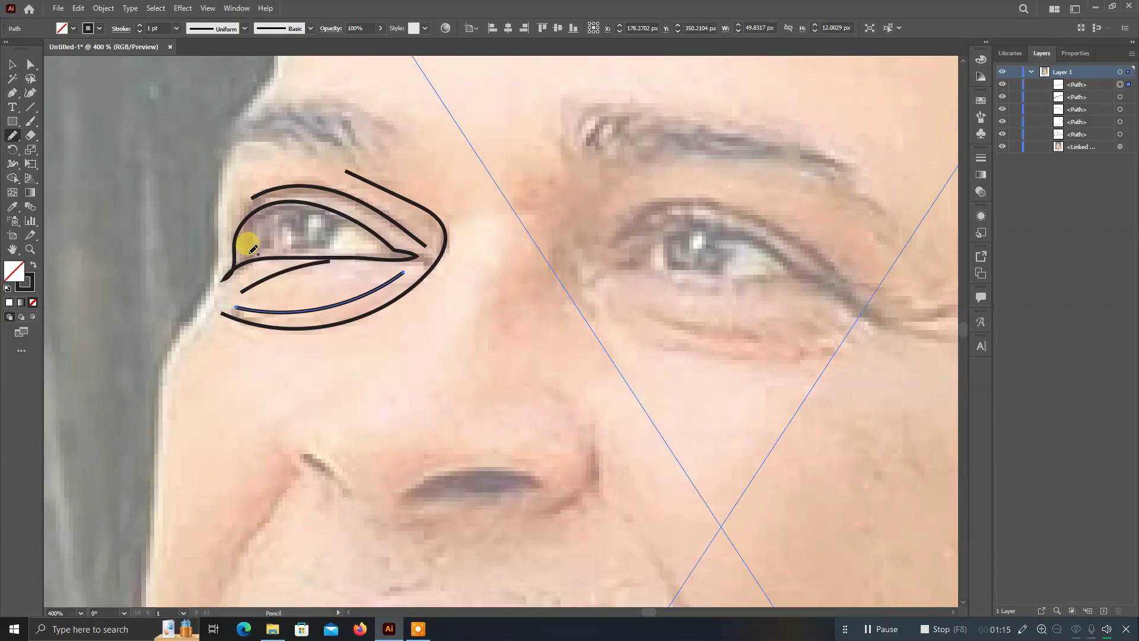
{"action": "mouse_move", "coordinate": [253, 252]}
{"action": "left_mouse_down"}
{"action": "mouse_move", "coordinate": [284, 209]}
{"action": "mouse_move", "coordinate": [356, 225]}
{"action": "left_mouse_up"}
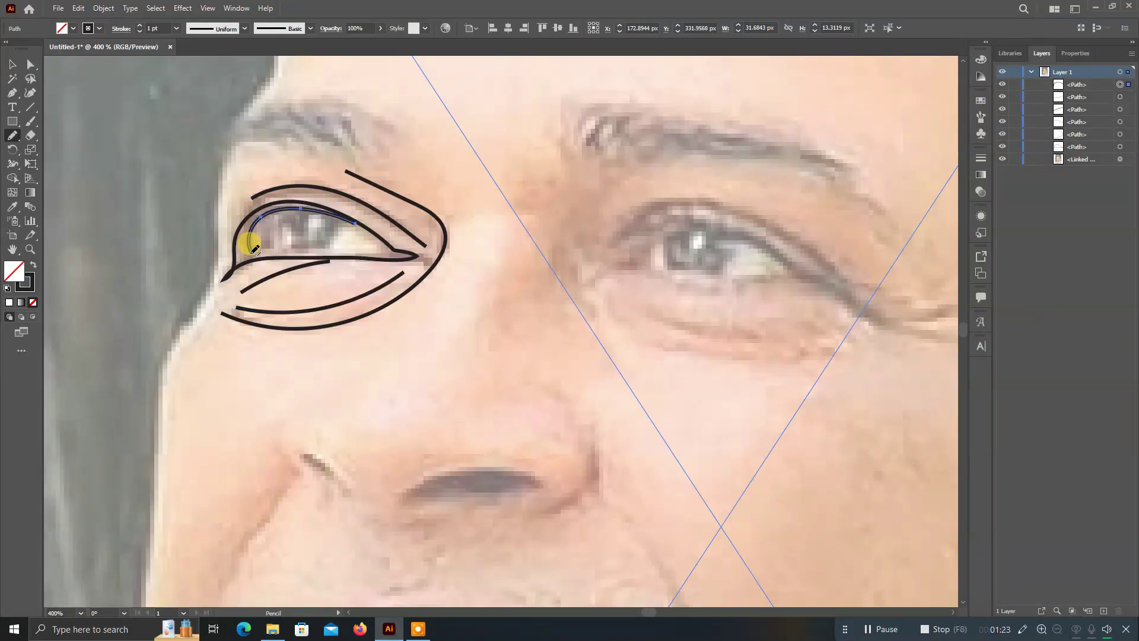
{"action": "left_click_drag", "start_coordinate": [253, 248], "coordinate": [394, 255]}
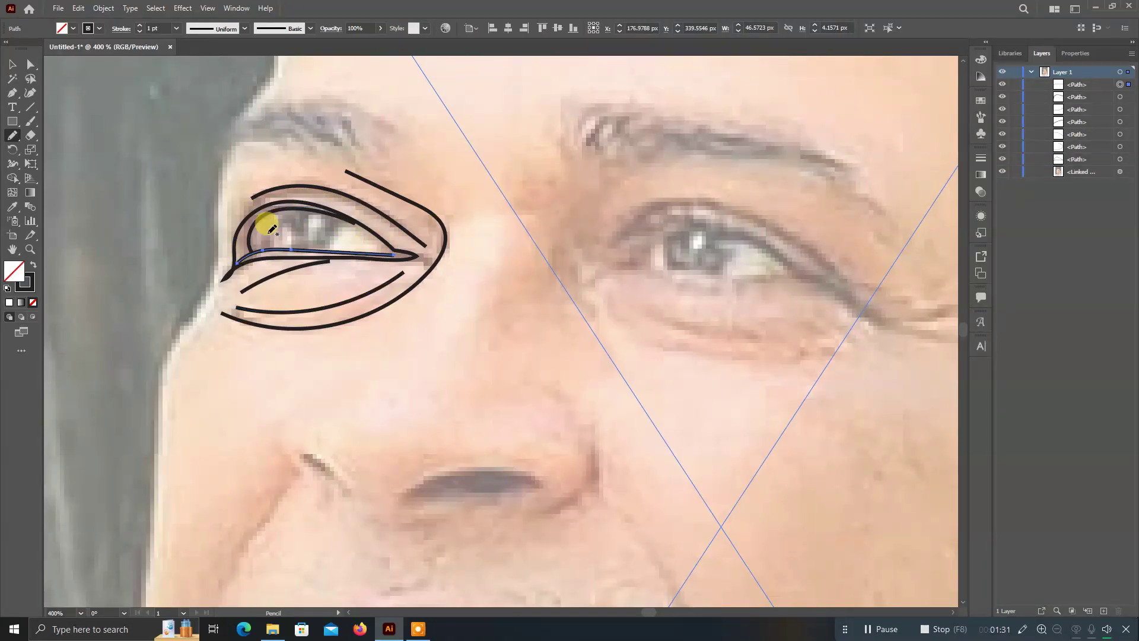
{"action": "left_click_drag", "start_coordinate": [259, 219], "coordinate": [279, 248]}
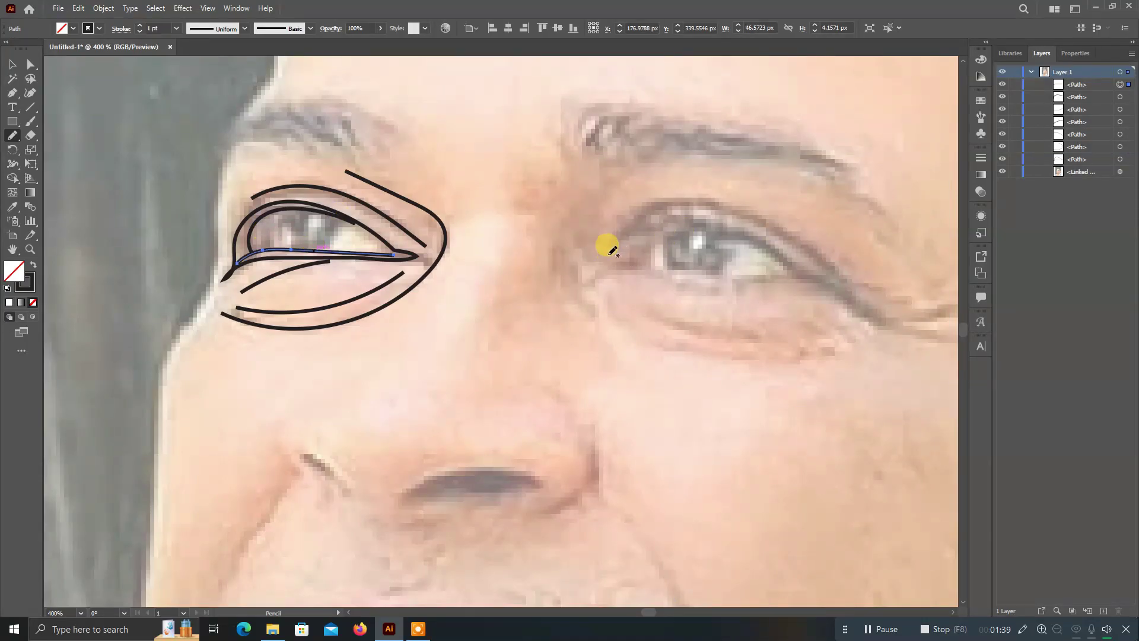
{"action": "scroll", "coordinate": [606, 248], "scroll_direction": "down", "scroll_amount": 2}
Trace the nose's left side line, the closed nostril shape and the curve beneath.
{"action": "left_click_drag", "start_coordinate": [532, 302], "coordinate": [504, 410]}
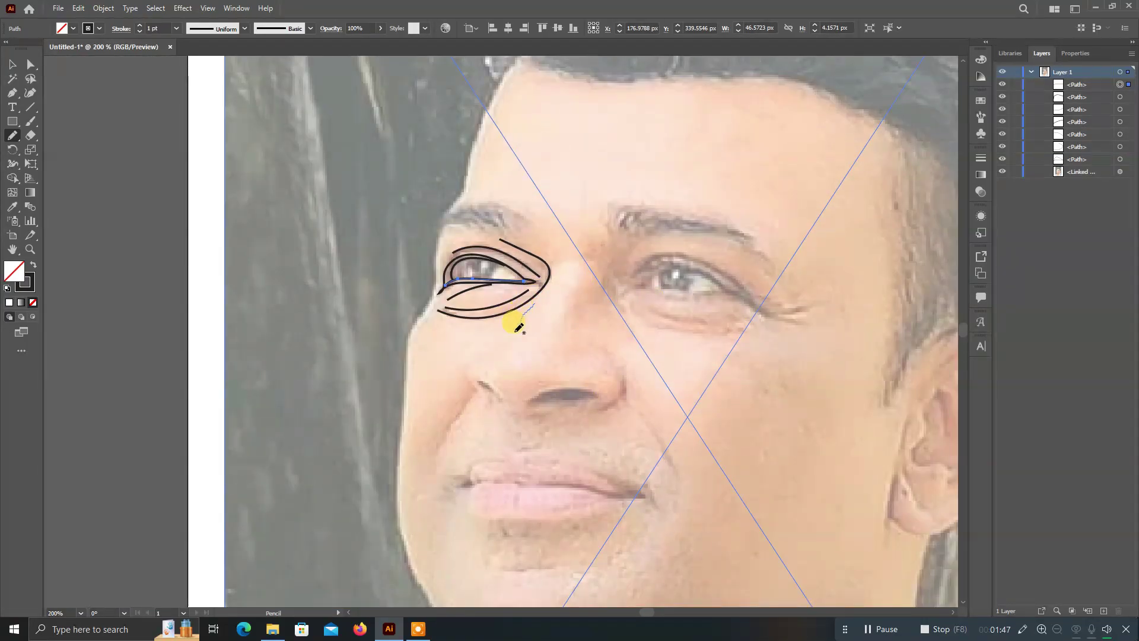
{"action": "mouse_move", "coordinate": [532, 308]}
{"action": "left_mouse_down"}
{"action": "mouse_move", "coordinate": [505, 408]}
{"action": "mouse_move", "coordinate": [497, 397]}
{"action": "left_mouse_up"}
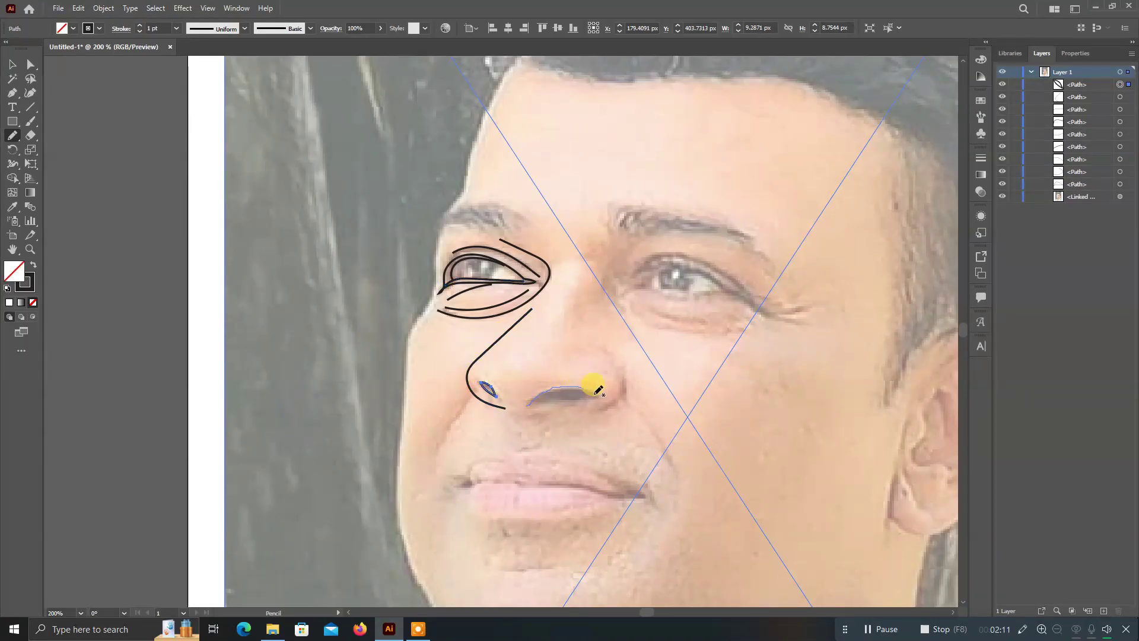
{"action": "mouse_move", "coordinate": [594, 392]}
{"action": "left_mouse_down"}
{"action": "mouse_move", "coordinate": [528, 406]}
{"action": "mouse_move", "coordinate": [538, 418]}
{"action": "left_mouse_up"}
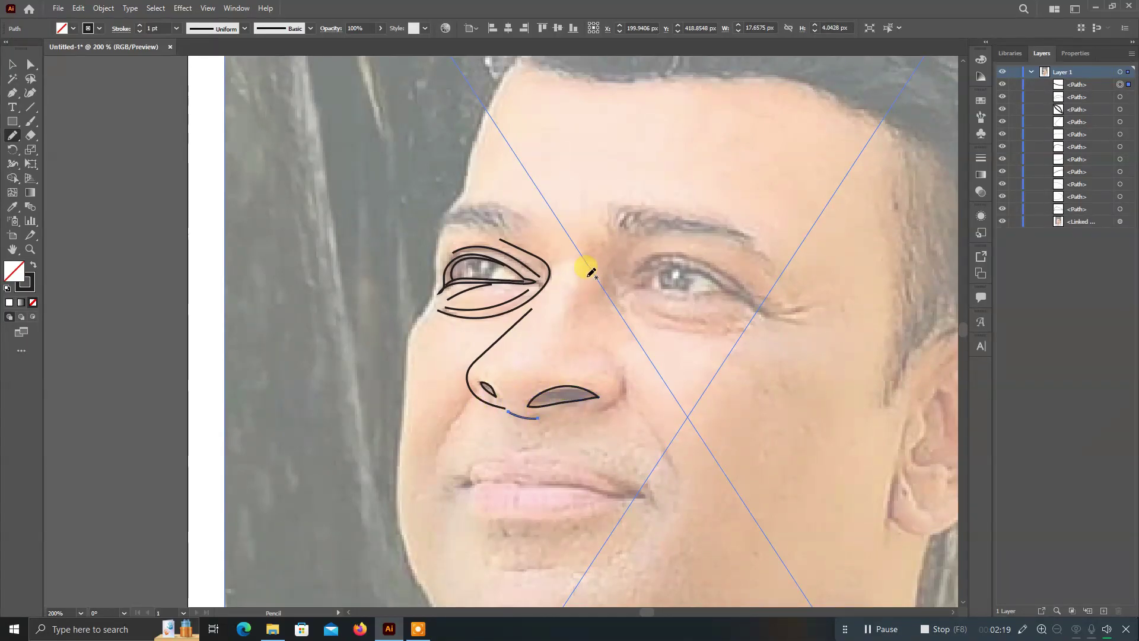
{"action": "left_click_drag", "start_coordinate": [605, 278], "coordinate": [611, 411]}
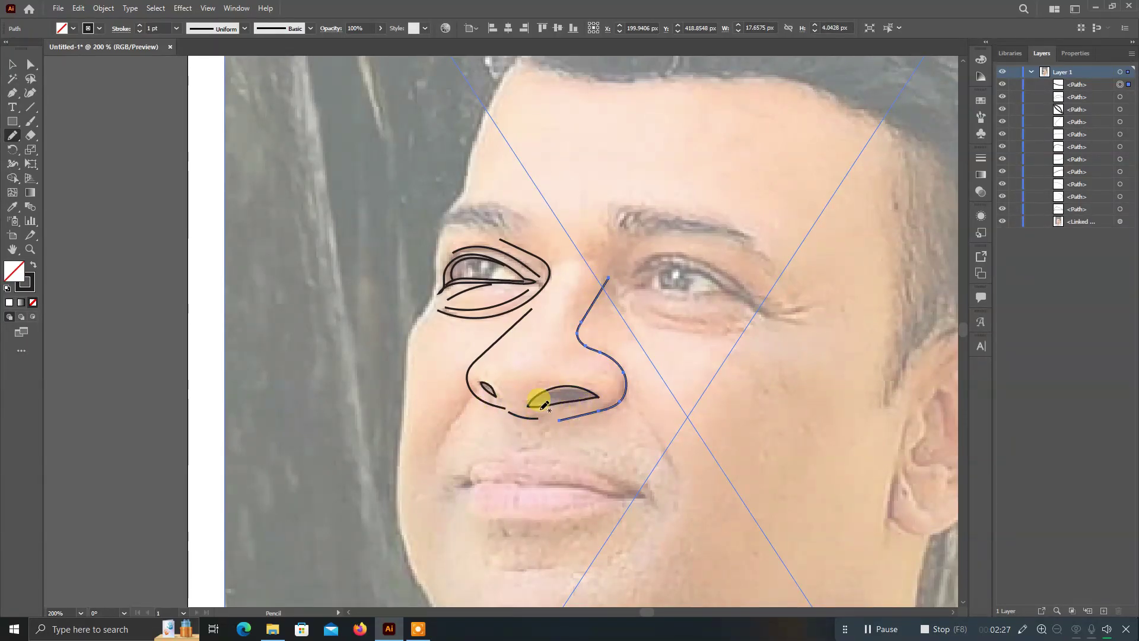
Retry and discard the nose's right-side line, then start the right eye's lower edge.
{"action": "key", "text": "ctrl+z"}
{"action": "left_click_drag", "start_coordinate": [608, 281], "coordinate": [618, 354]}
{"action": "key", "text": "ctrl+z"}
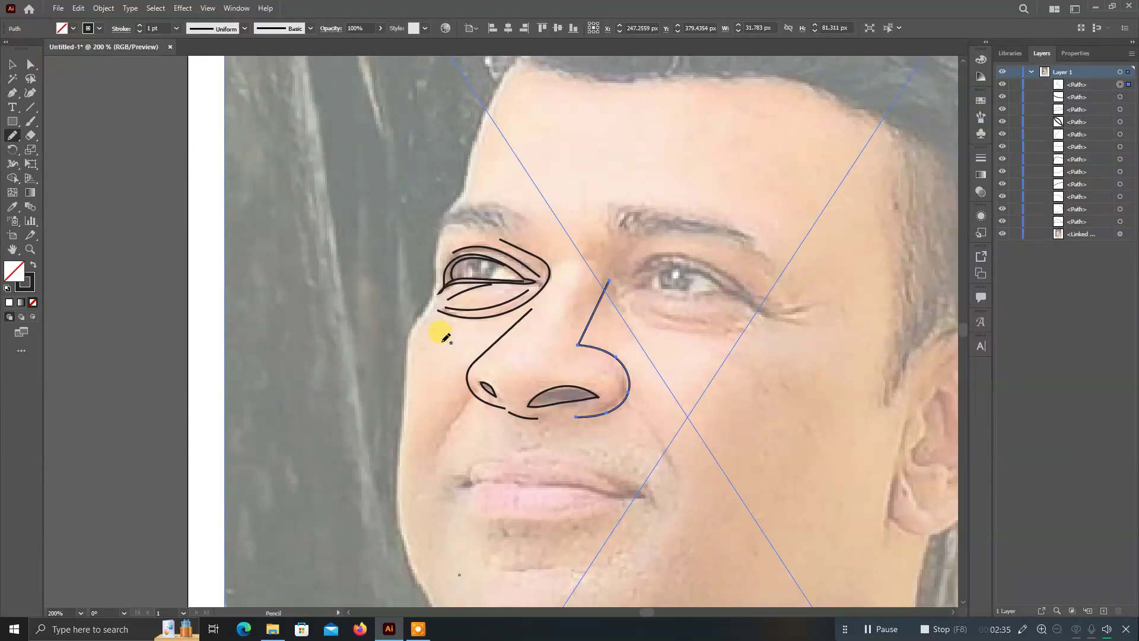
{"action": "mouse_move", "coordinate": [604, 287]}
{"action": "left_mouse_down"}
{"action": "mouse_move", "coordinate": [585, 331]}
{"action": "mouse_move", "coordinate": [618, 382]}
{"action": "left_mouse_up"}
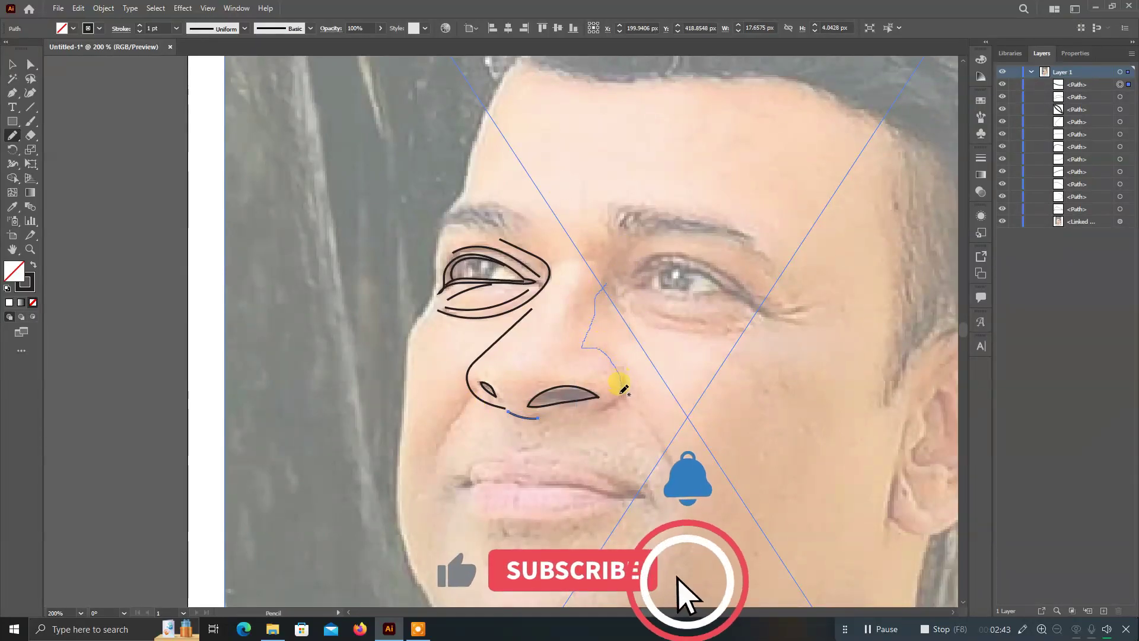
{"action": "key", "text": "ctrl+z"}
{"action": "left_click_drag", "start_coordinate": [644, 283], "coordinate": [765, 308]}
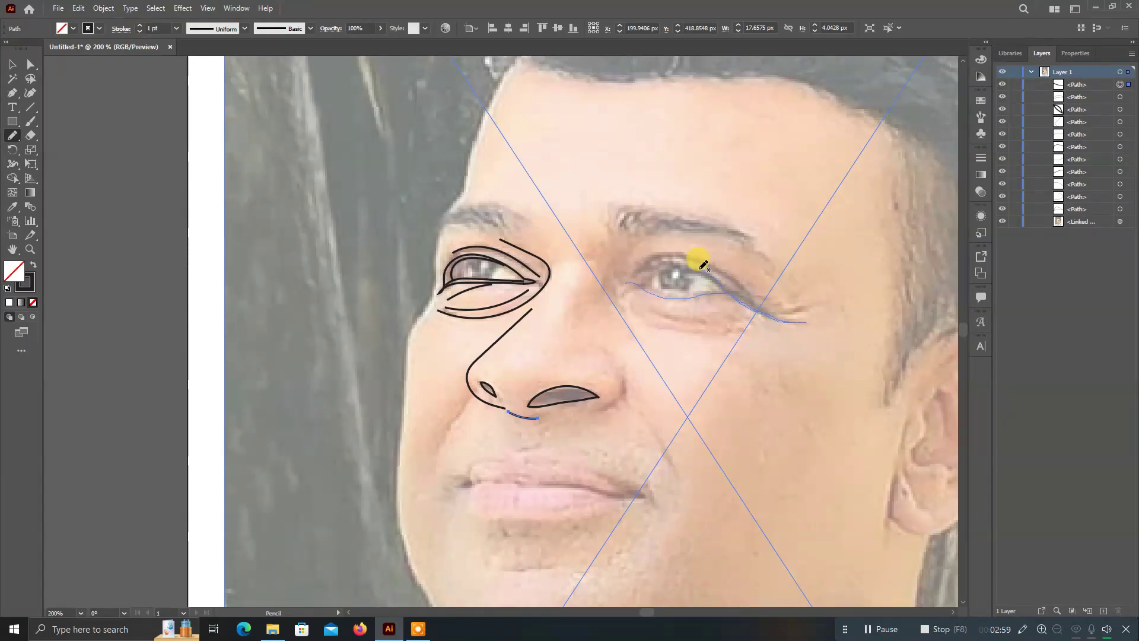
Close the right eye outline, add its upper-lid crease and the inner-corner strokes.
{"action": "left_click_drag", "start_coordinate": [765, 309], "coordinate": [630, 274]}
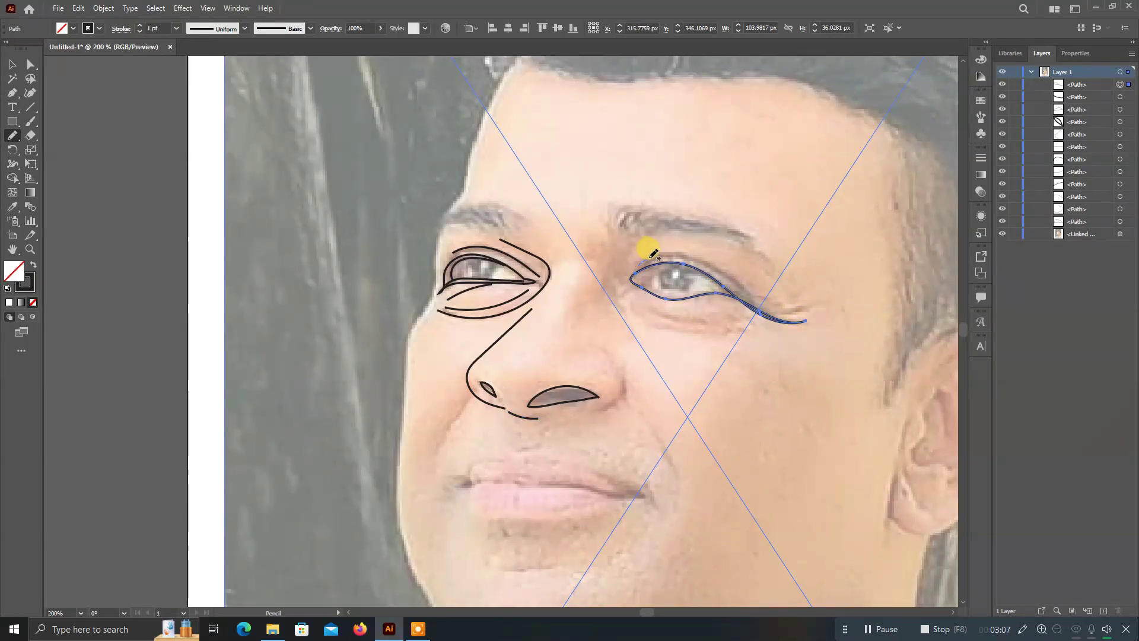
{"action": "mouse_move", "coordinate": [722, 268]}
{"action": "left_mouse_down"}
{"action": "mouse_move", "coordinate": [764, 301]}
{"action": "mouse_move", "coordinate": [635, 301]}
{"action": "mouse_move", "coordinate": [749, 336]}
{"action": "mouse_move", "coordinate": [690, 309]}
{"action": "left_mouse_up"}
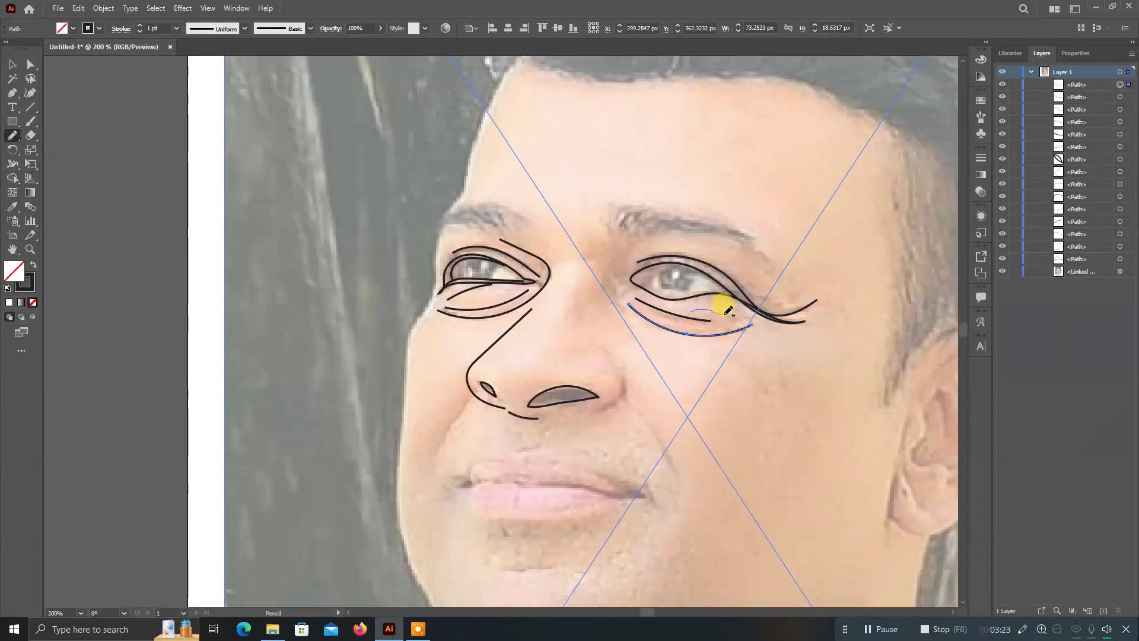
{"action": "mouse_move", "coordinate": [621, 288]}
{"action": "left_mouse_down"}
{"action": "mouse_move", "coordinate": [624, 361]}
{"action": "mouse_move", "coordinate": [585, 416]}
{"action": "left_mouse_up"}
Draw smile lines on both sides of the mouth and a stroke along the lips' parting.
{"action": "scroll", "coordinate": [599, 311], "scroll_direction": "down", "scroll_amount": 5}
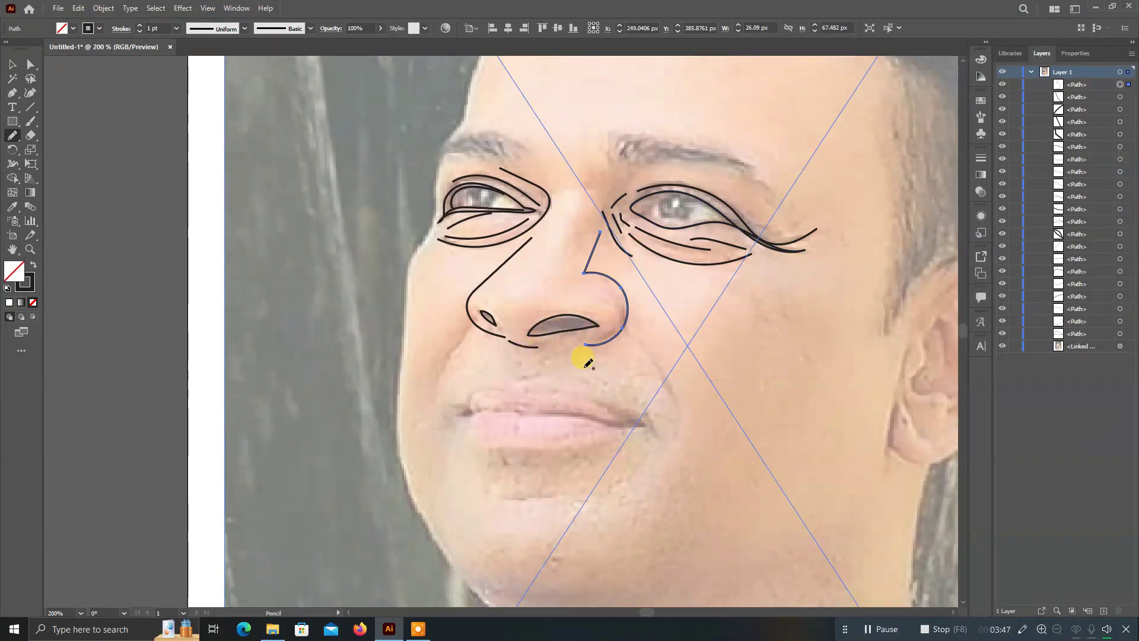
{"action": "scroll", "coordinate": [633, 310], "scroll_direction": "down", "scroll_amount": 1}
{"action": "left_click_drag", "start_coordinate": [629, 314], "coordinate": [676, 415]}
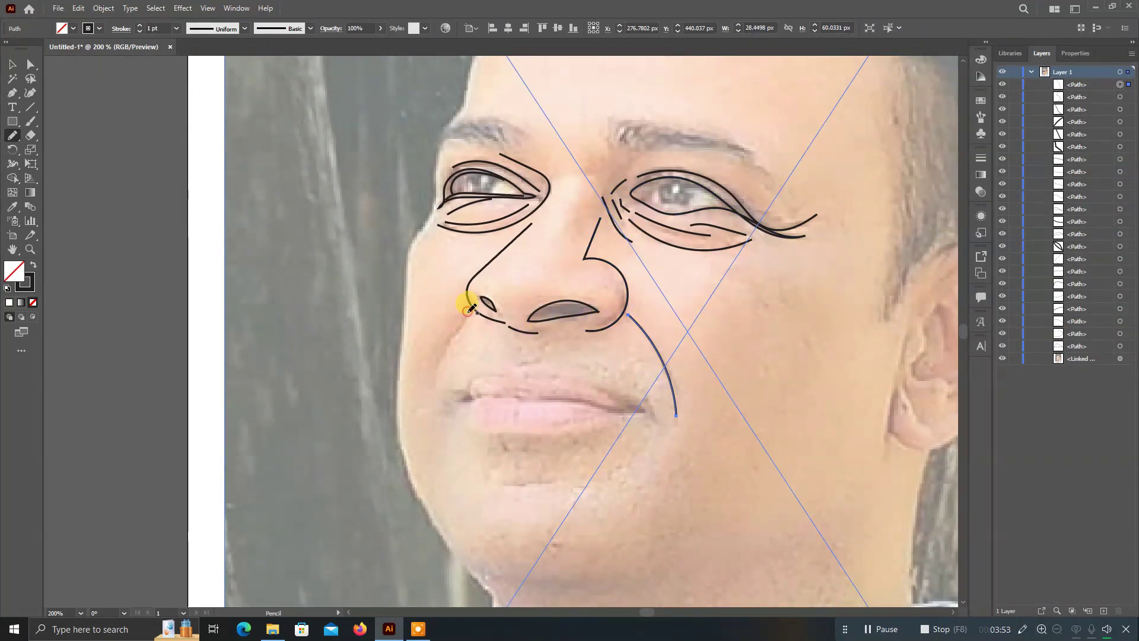
{"action": "left_click_drag", "start_coordinate": [468, 310], "coordinate": [459, 331]}
{"action": "left_click_drag", "start_coordinate": [430, 386], "coordinate": [444, 408]}
{"action": "scroll", "coordinate": [474, 368], "scroll_direction": "down", "scroll_amount": 4}
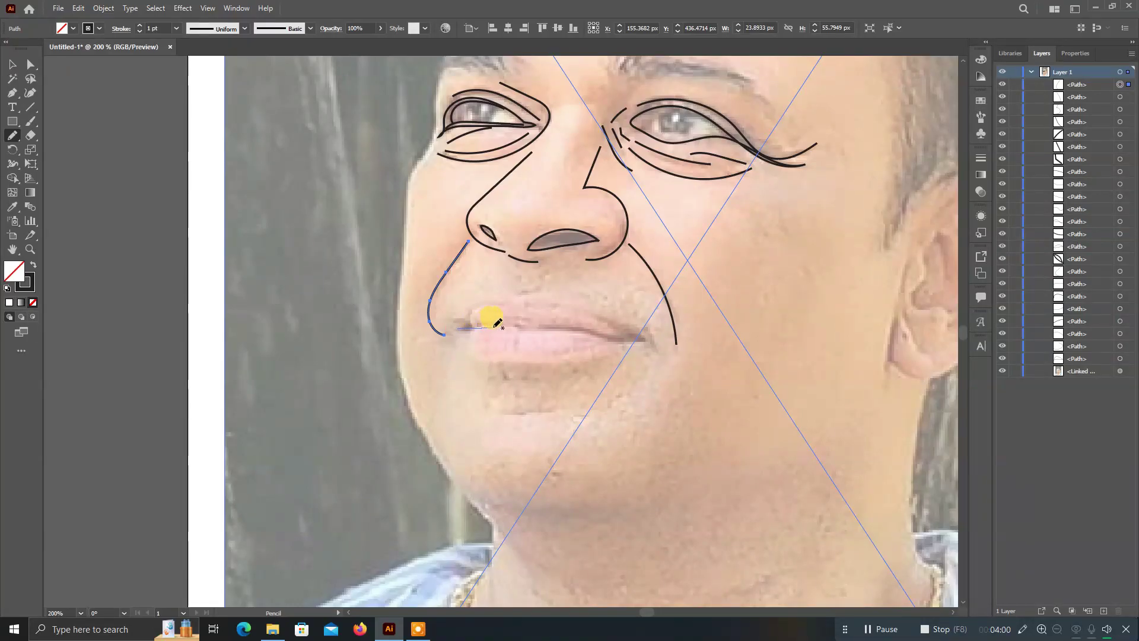
{"action": "left_click_drag", "start_coordinate": [537, 328], "coordinate": [640, 338]}
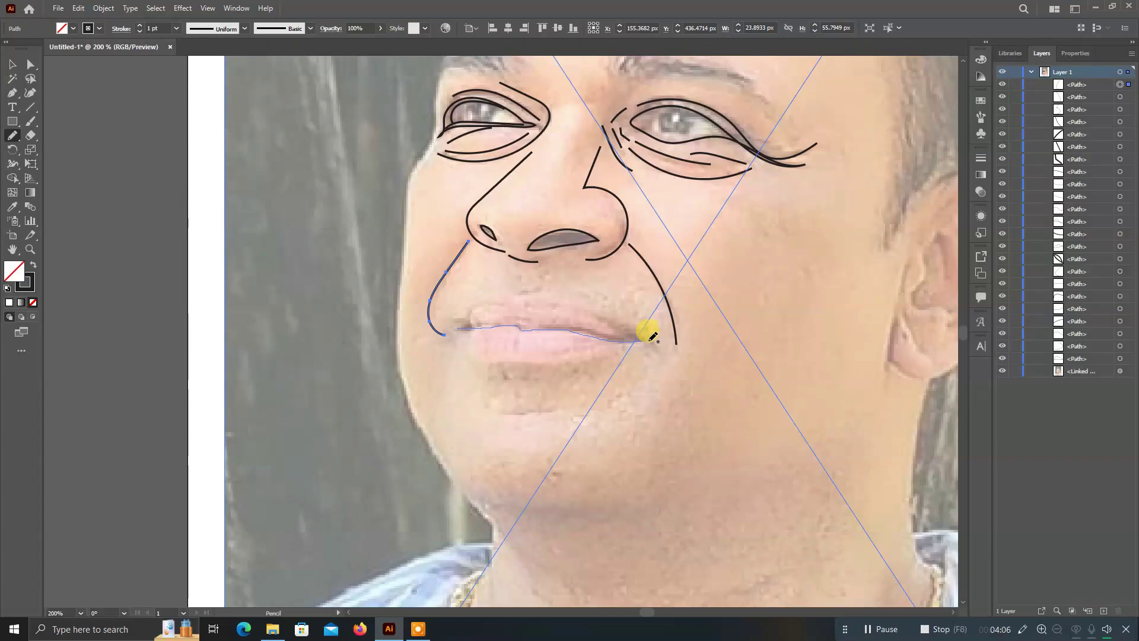
Outline the upper lip and the line where the lips meet, undoing bad strokes.
{"action": "left_click_drag", "start_coordinate": [653, 336], "coordinate": [604, 311]}
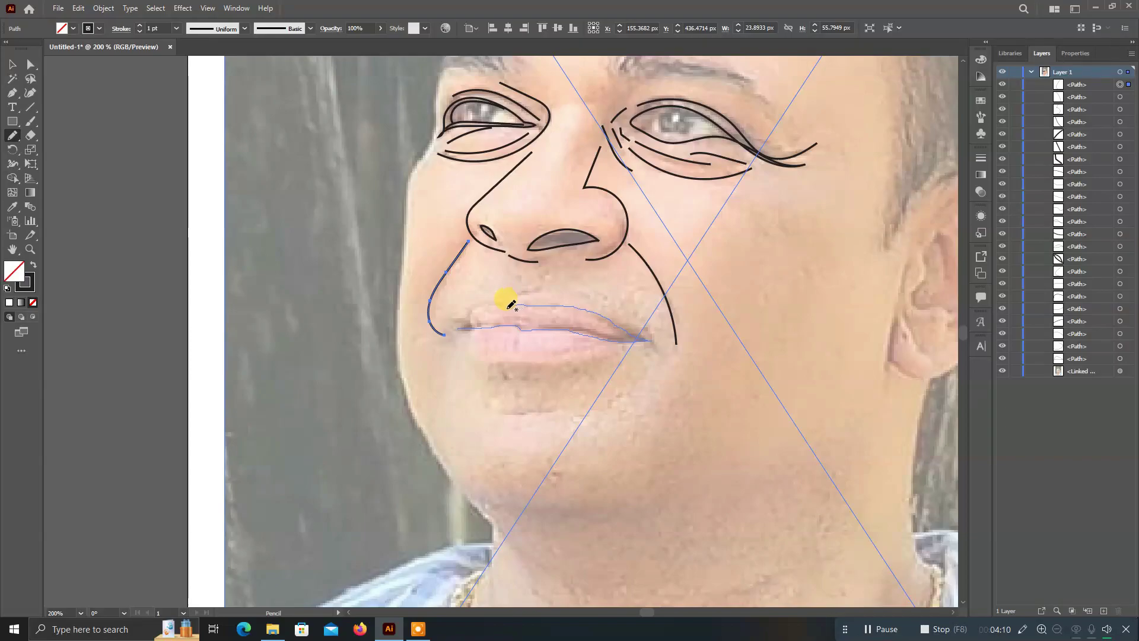
{"action": "left_click_drag", "start_coordinate": [484, 303], "coordinate": [460, 320]}
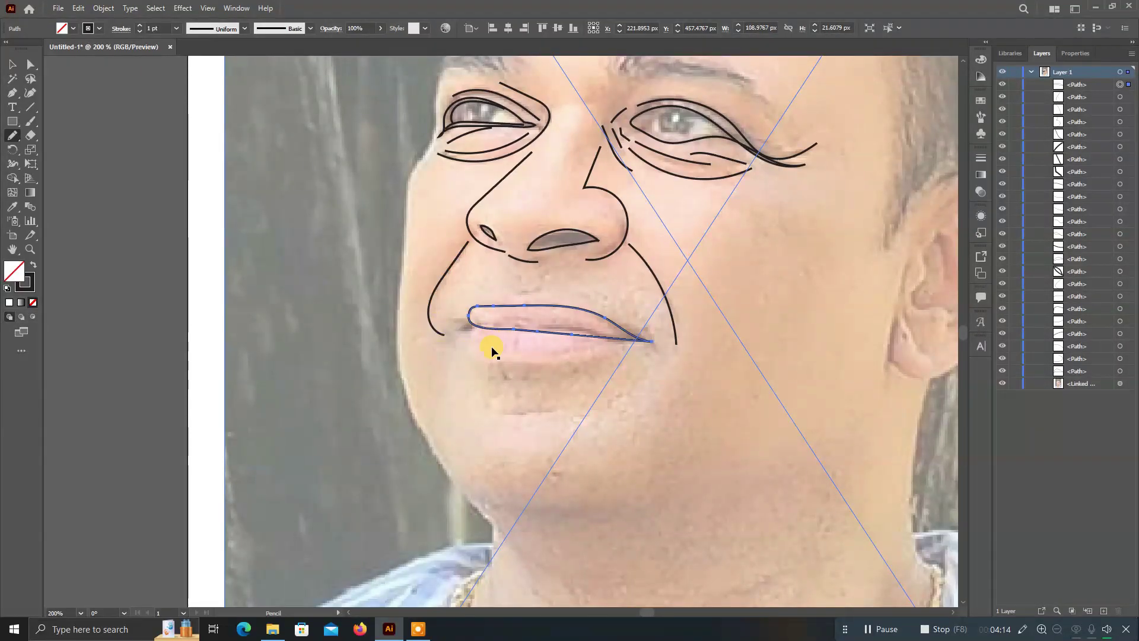
{"action": "key", "text": "ctrl+z"}
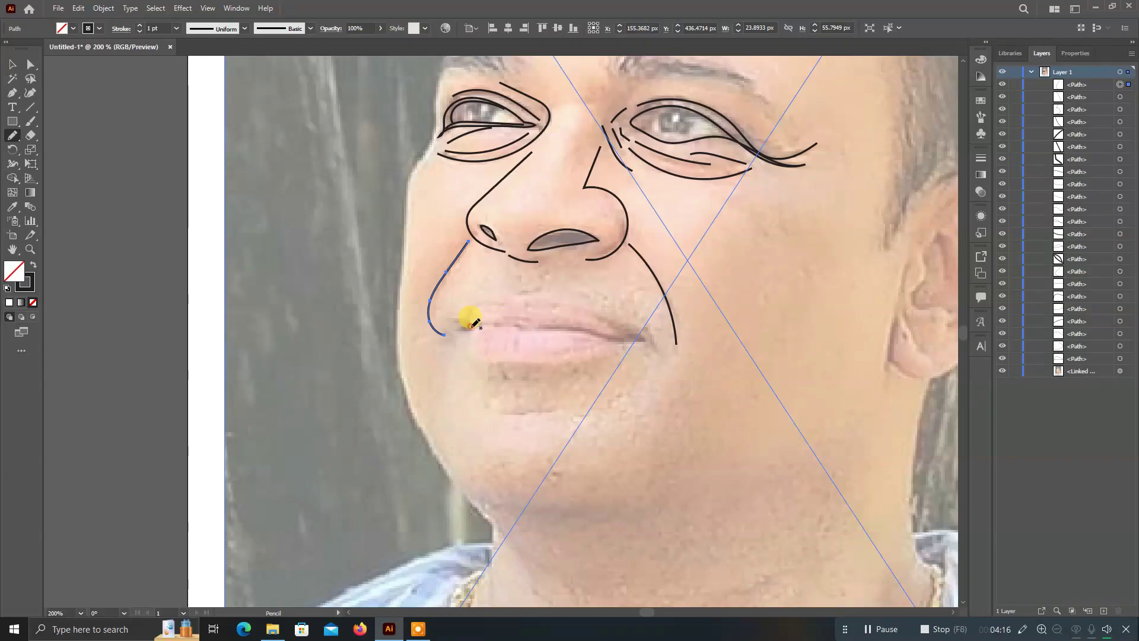
{"action": "mouse_move", "coordinate": [471, 327]}
{"action": "left_mouse_down"}
{"action": "mouse_move", "coordinate": [477, 307]}
{"action": "mouse_move", "coordinate": [636, 323]}
{"action": "mouse_move", "coordinate": [476, 313]}
{"action": "mouse_move", "coordinate": [473, 351]}
{"action": "mouse_move", "coordinate": [592, 354]}
{"action": "mouse_move", "coordinate": [641, 331]}
{"action": "mouse_move", "coordinate": [473, 330]}
{"action": "left_mouse_up"}
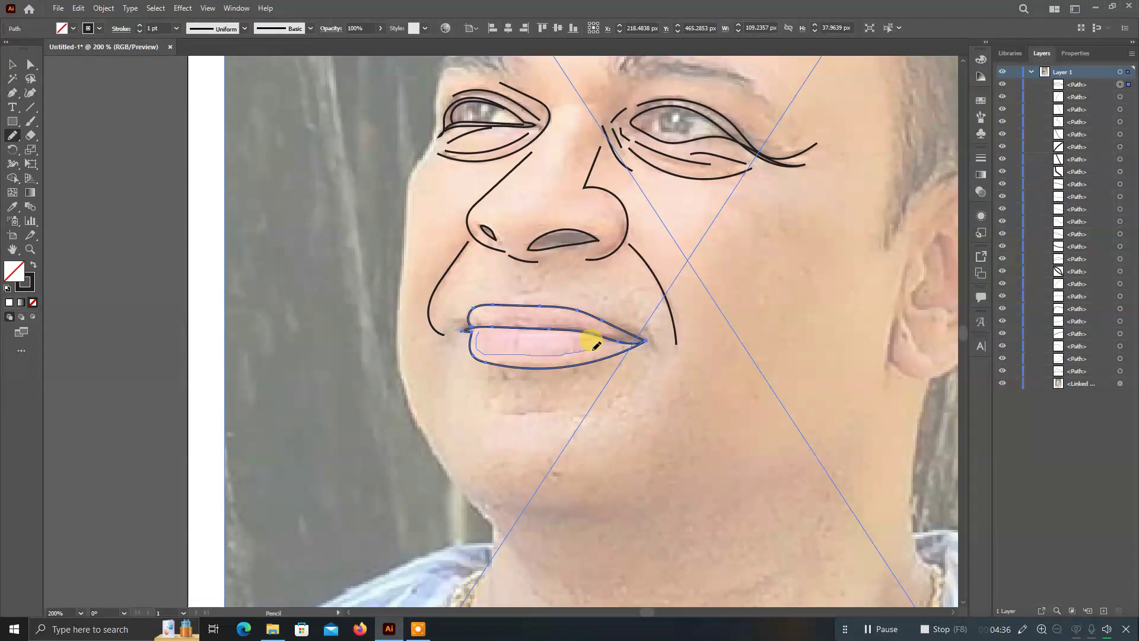
{"action": "key", "text": "ctrl+z"}
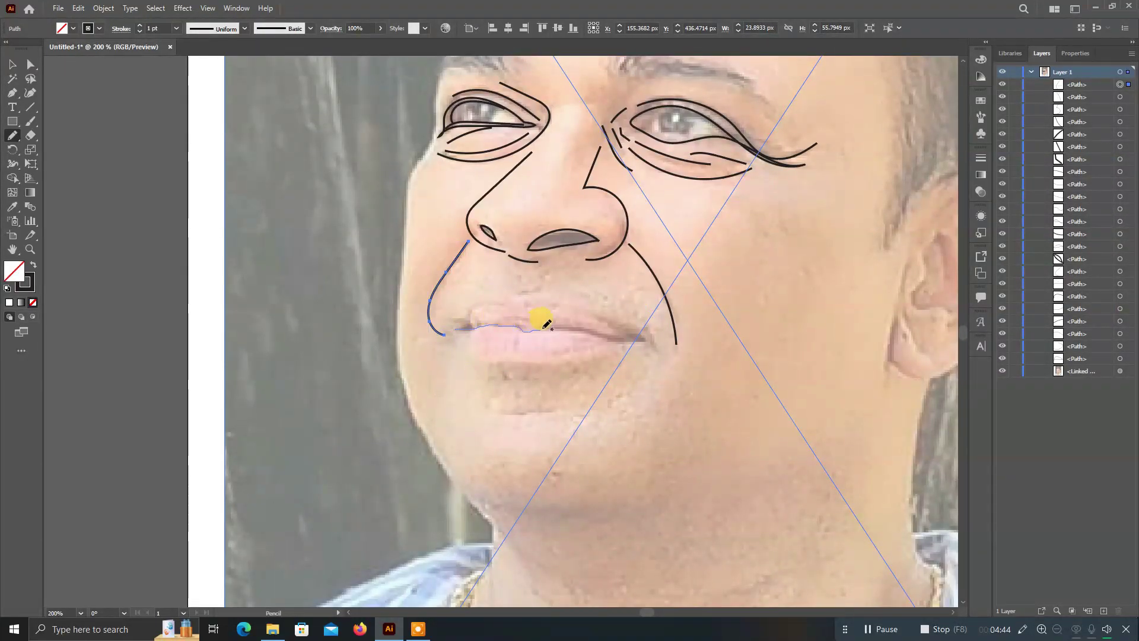
{"action": "left_click_drag", "start_coordinate": [547, 325], "coordinate": [649, 338]}
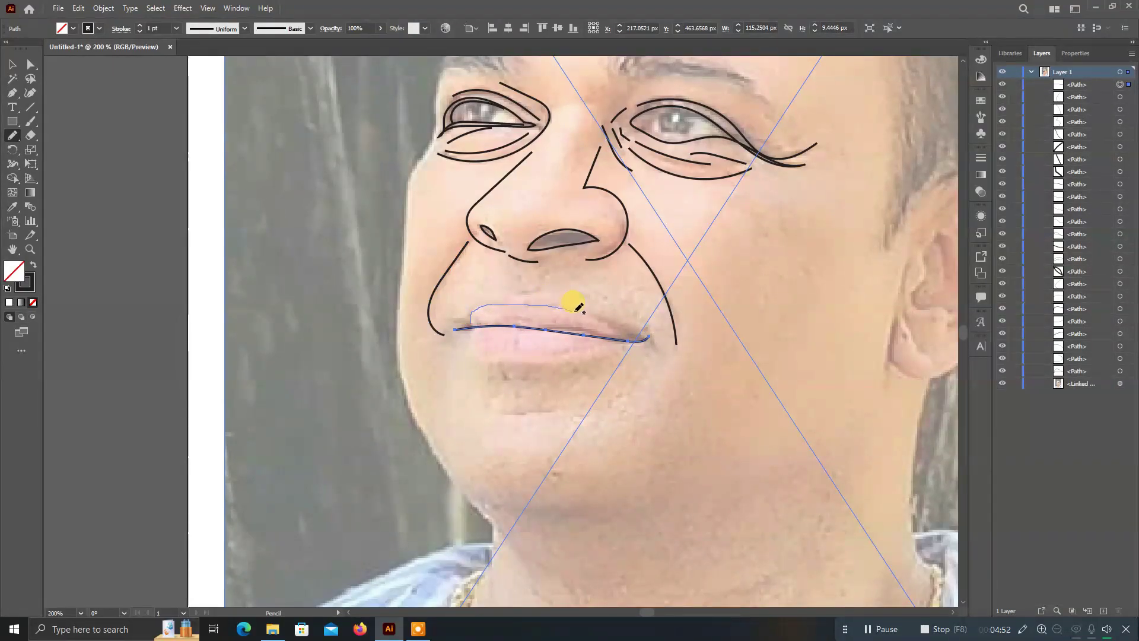
{"action": "left_click_drag", "start_coordinate": [578, 307], "coordinate": [656, 325]}
{"action": "key", "text": "ctrl+z"}
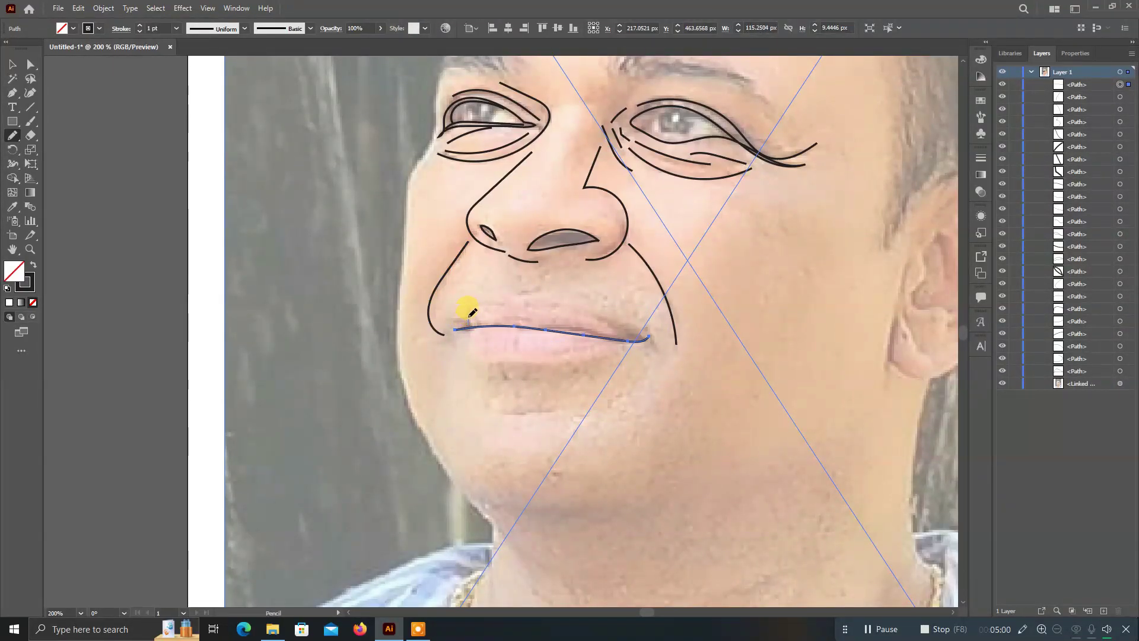
{"action": "mouse_move", "coordinate": [527, 302]}
{"action": "left_mouse_down"}
{"action": "mouse_move", "coordinate": [461, 321]}
{"action": "mouse_move", "coordinate": [656, 330]}
{"action": "left_mouse_up"}
{"action": "left_click_drag", "start_coordinate": [574, 306], "coordinate": [650, 336]}
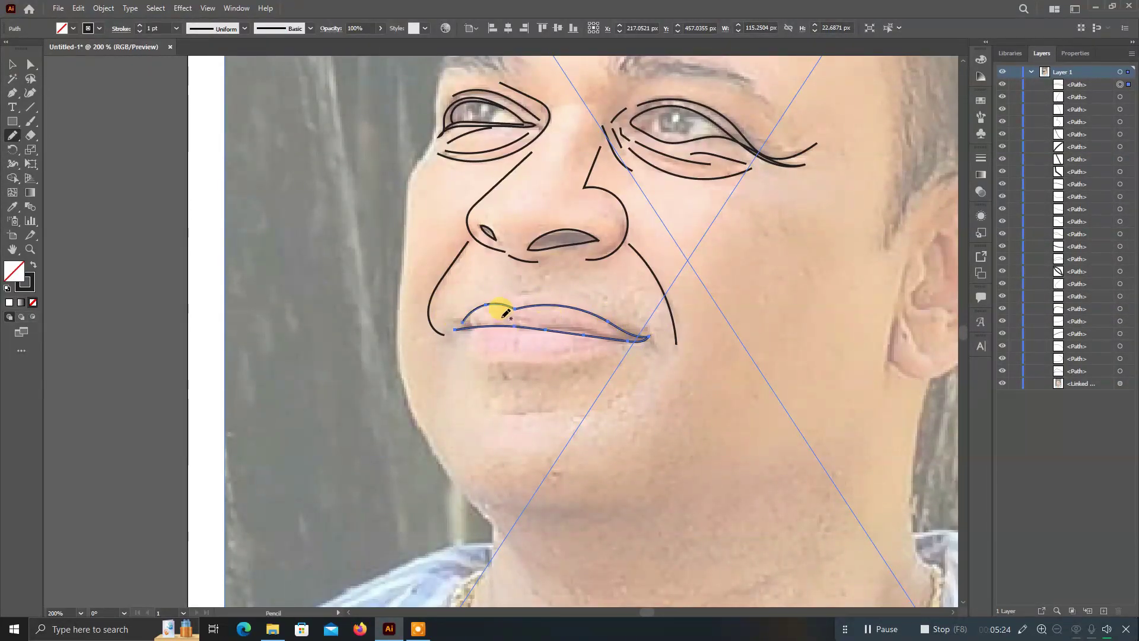
Add an upper-lip crease and outline the lower lip with short inner strokes.
{"action": "left_click_drag", "start_coordinate": [501, 316], "coordinate": [528, 316]}
{"action": "mouse_move", "coordinate": [467, 342]}
{"action": "left_mouse_down"}
{"action": "mouse_move", "coordinate": [640, 343]}
{"action": "mouse_move", "coordinate": [628, 342]}
{"action": "left_mouse_up"}
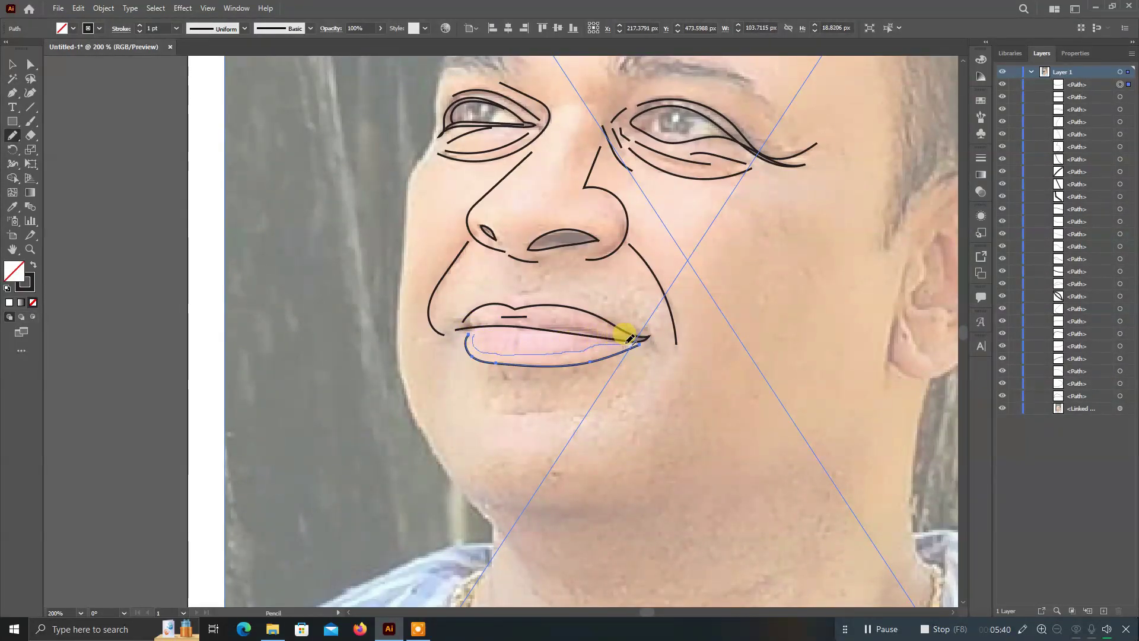
{"action": "left_click_drag", "start_coordinate": [509, 337], "coordinate": [506, 348]}
{"action": "mouse_move", "coordinate": [516, 336]}
{"action": "left_mouse_down"}
{"action": "mouse_move", "coordinate": [513, 348]}
{"action": "mouse_move", "coordinate": [491, 345]}
{"action": "left_mouse_up"}
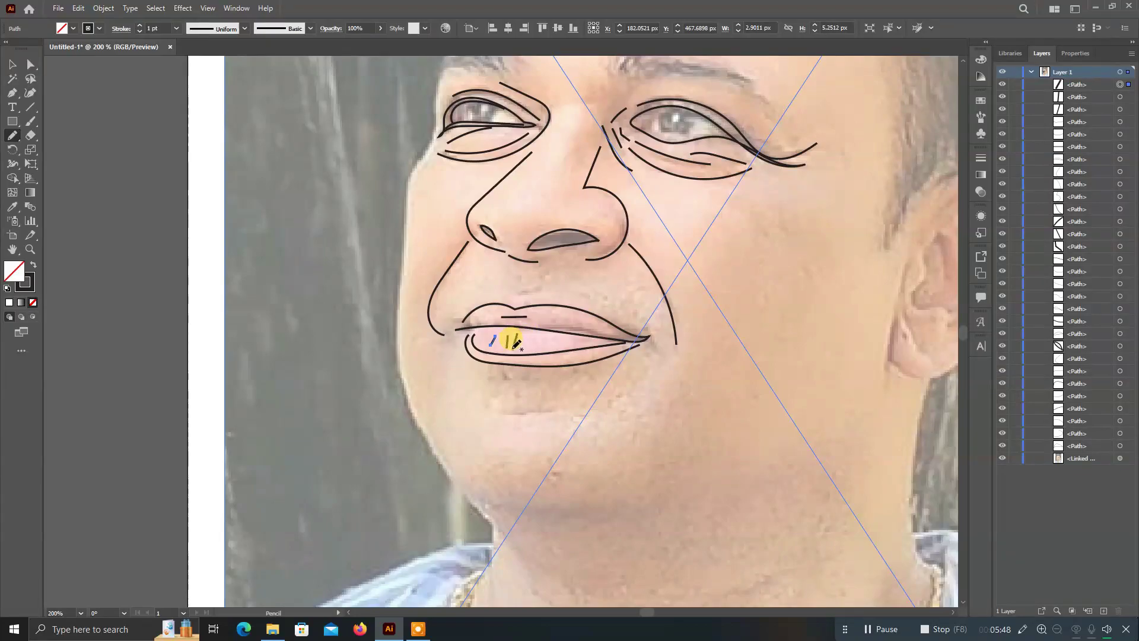
{"action": "key", "text": "ctrl+z"}
{"action": "key", "text": "ctrl+z"}
{"action": "key", "text": "ctrl+z"}
{"action": "key", "text": "ctrl+z"}
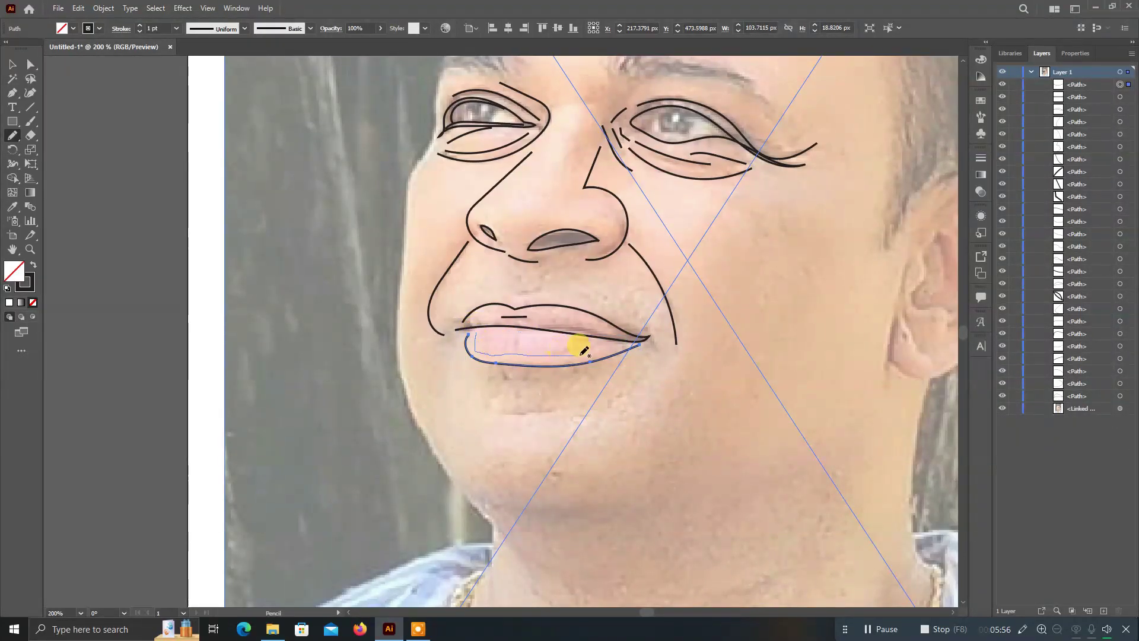
{"action": "left_click_drag", "start_coordinate": [583, 351], "coordinate": [620, 343]}
{"action": "scroll", "coordinate": [490, 331], "scroll_direction": "down", "scroll_amount": 2}
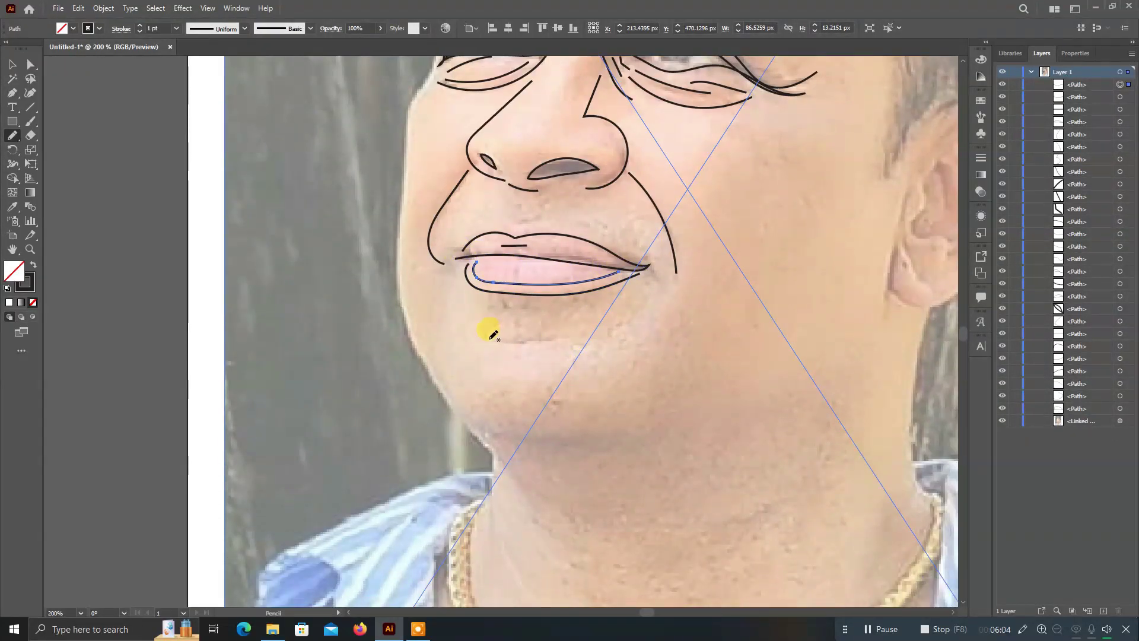
{"action": "left_click_drag", "start_coordinate": [488, 338], "coordinate": [566, 338]}
{"action": "left_click_drag", "start_coordinate": [501, 304], "coordinate": [543, 305]}
Mark both mouth corners and trace the chin's lower curve.
{"action": "scroll", "coordinate": [611, 342], "scroll_direction": "down", "scroll_amount": 2}
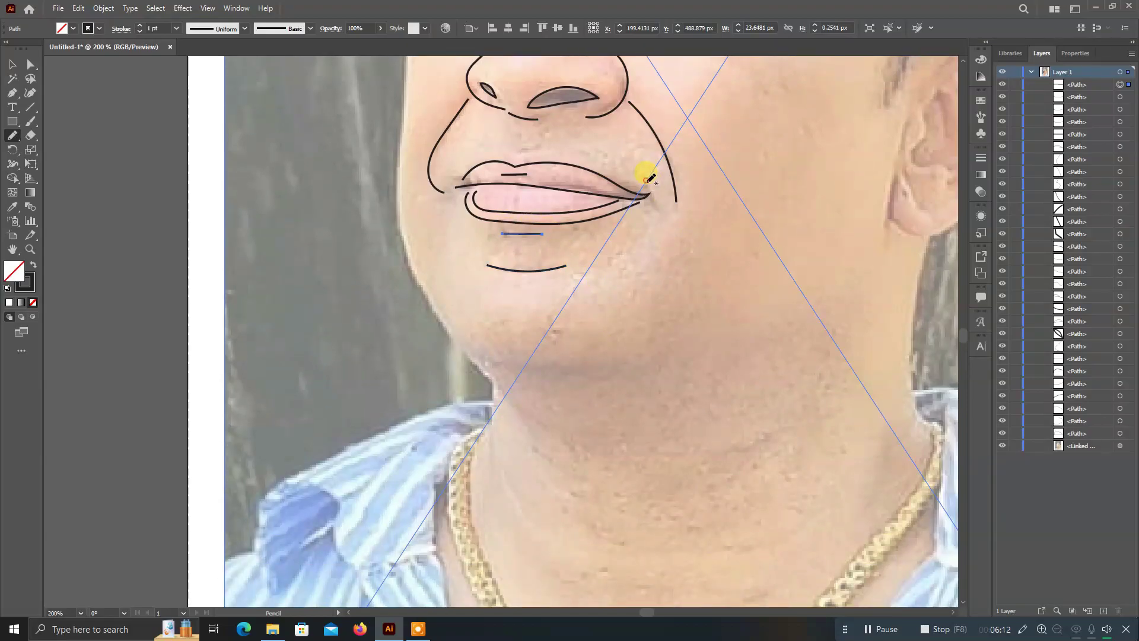
{"action": "left_click_drag", "start_coordinate": [646, 180], "coordinate": [665, 209]}
{"action": "left_click_drag", "start_coordinate": [462, 180], "coordinate": [446, 174]}
{"action": "scroll", "coordinate": [544, 314], "scroll_direction": "down", "scroll_amount": 1}
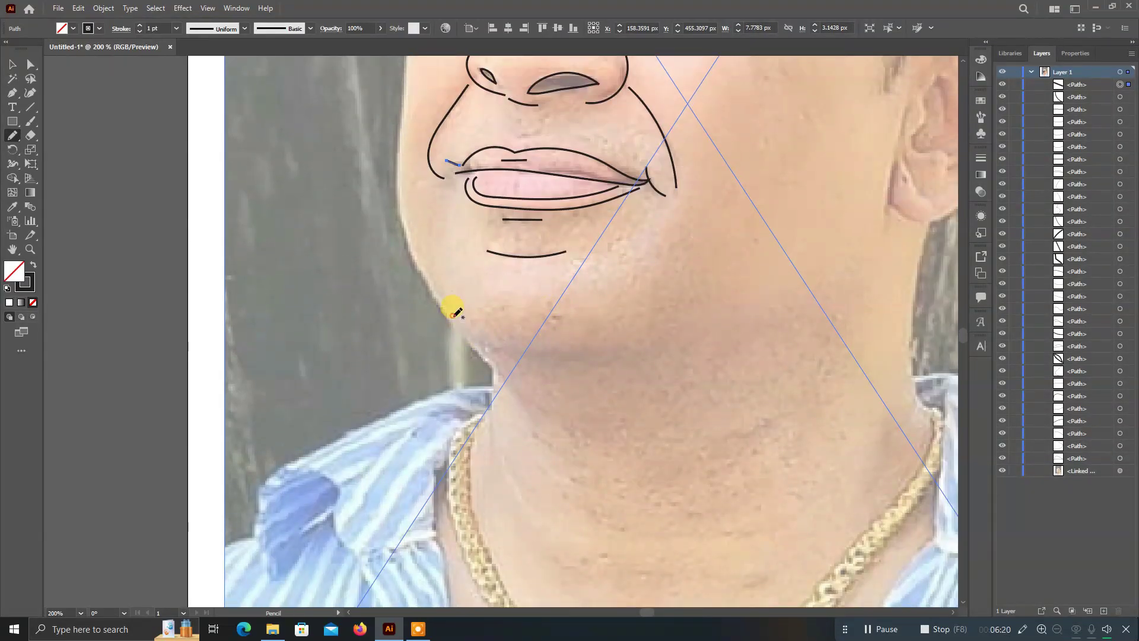
{"action": "mouse_move", "coordinate": [453, 315]}
{"action": "left_mouse_down"}
{"action": "mouse_move", "coordinate": [666, 324]}
{"action": "mouse_move", "coordinate": [708, 296]}
{"action": "left_mouse_up"}
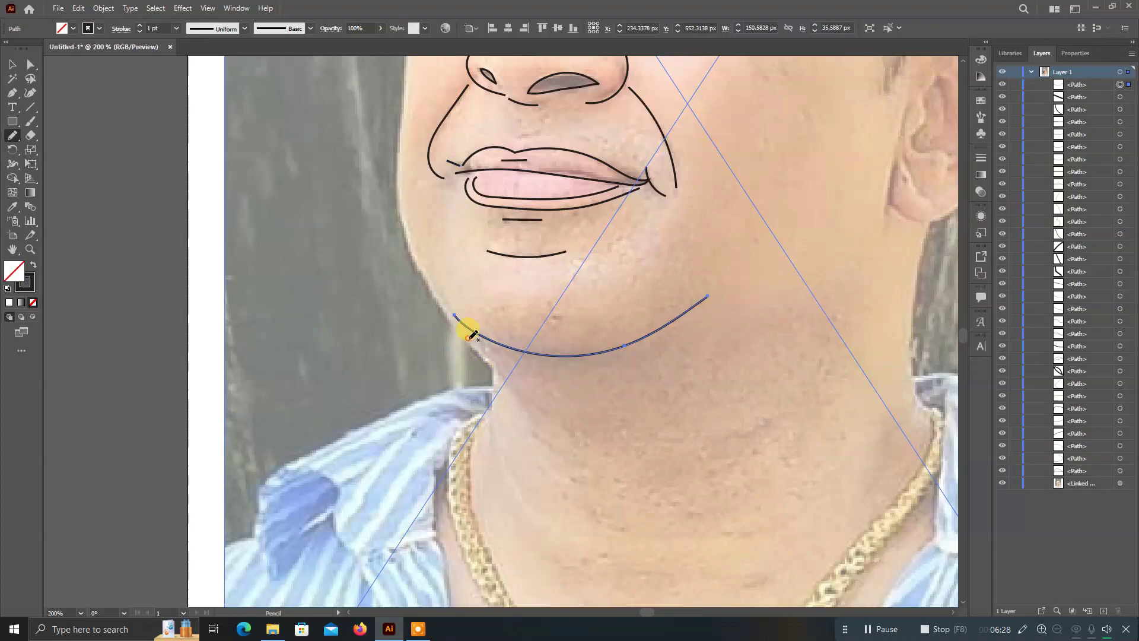
Trace the fold below the jaw and several crease curves across the throat.
{"action": "mouse_move", "coordinate": [469, 337]}
{"action": "left_mouse_down"}
{"action": "mouse_move", "coordinate": [575, 419]}
{"action": "mouse_move", "coordinate": [639, 440]}
{"action": "mouse_move", "coordinate": [818, 409]}
{"action": "left_mouse_up"}
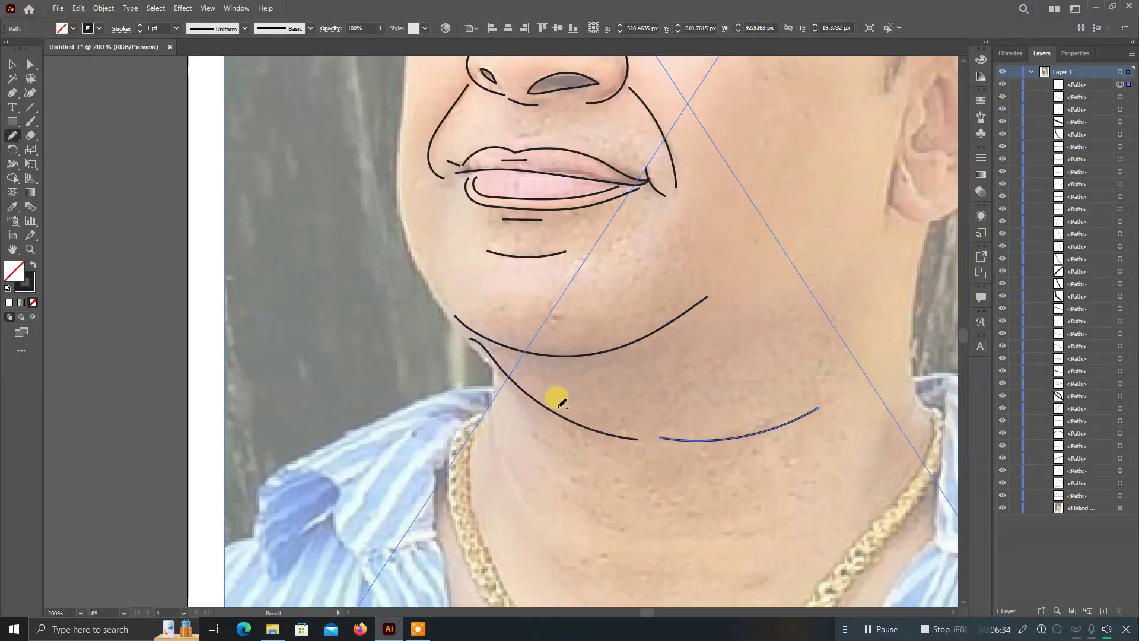
{"action": "left_click_drag", "start_coordinate": [523, 366], "coordinate": [745, 387]}
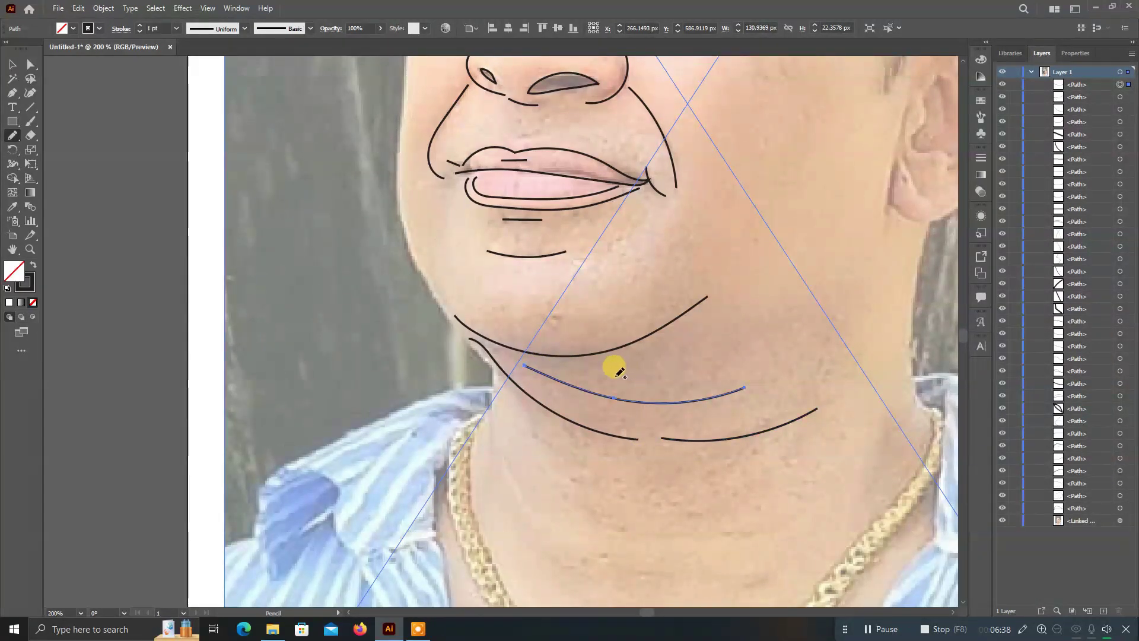
{"action": "left_click_drag", "start_coordinate": [584, 371], "coordinate": [720, 336]}
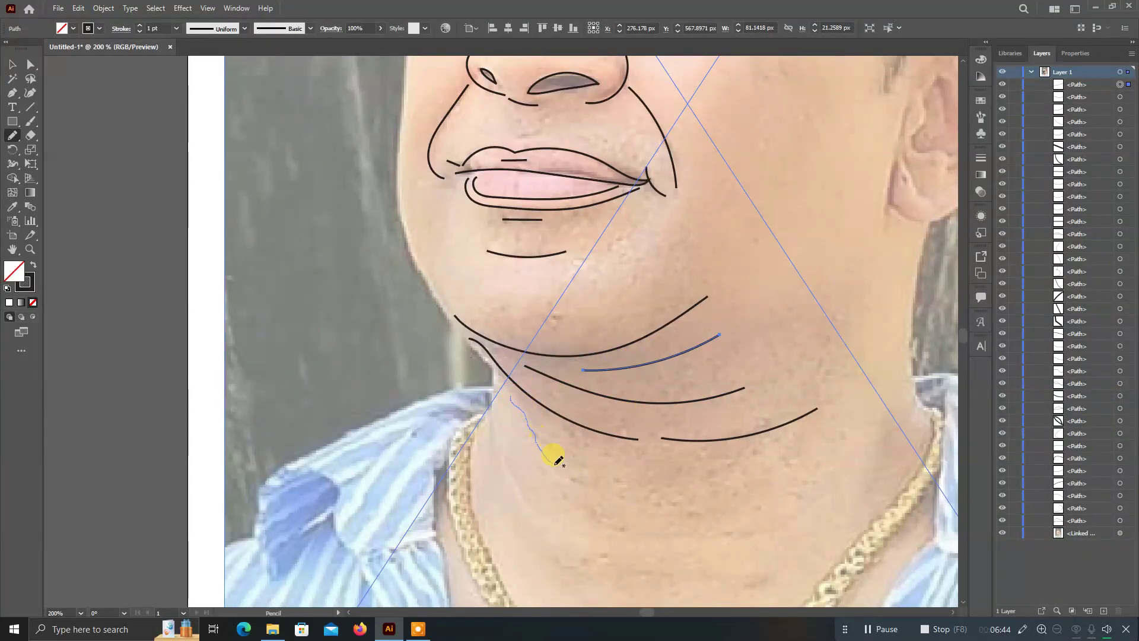
{"action": "left_click_drag", "start_coordinate": [596, 487], "coordinate": [693, 470]}
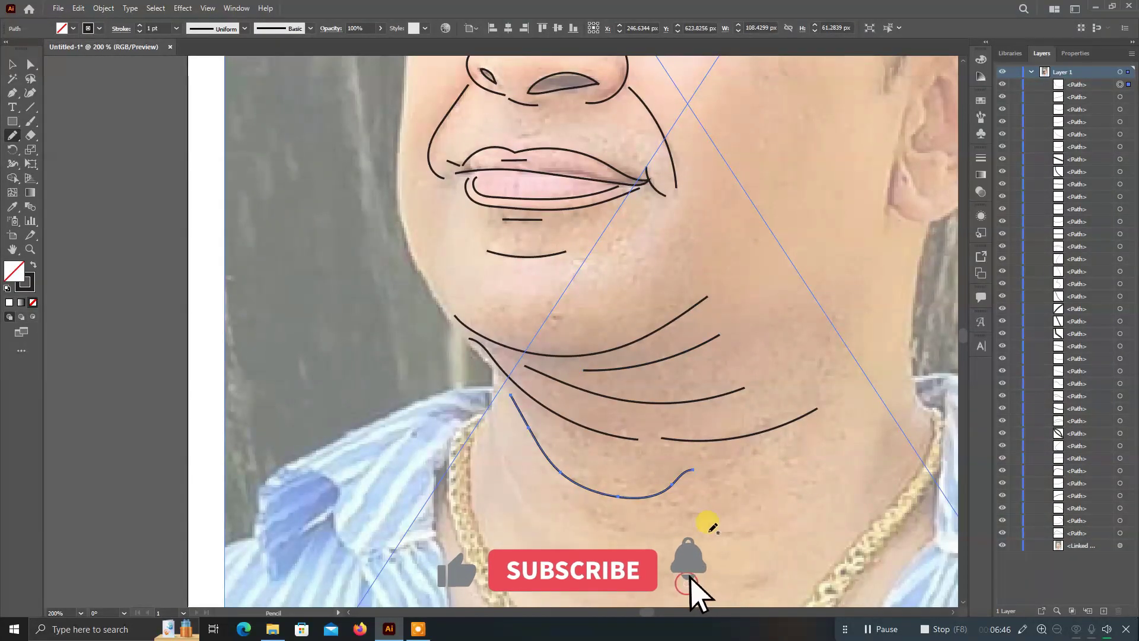
{"action": "key", "text": "ctrl+z"}
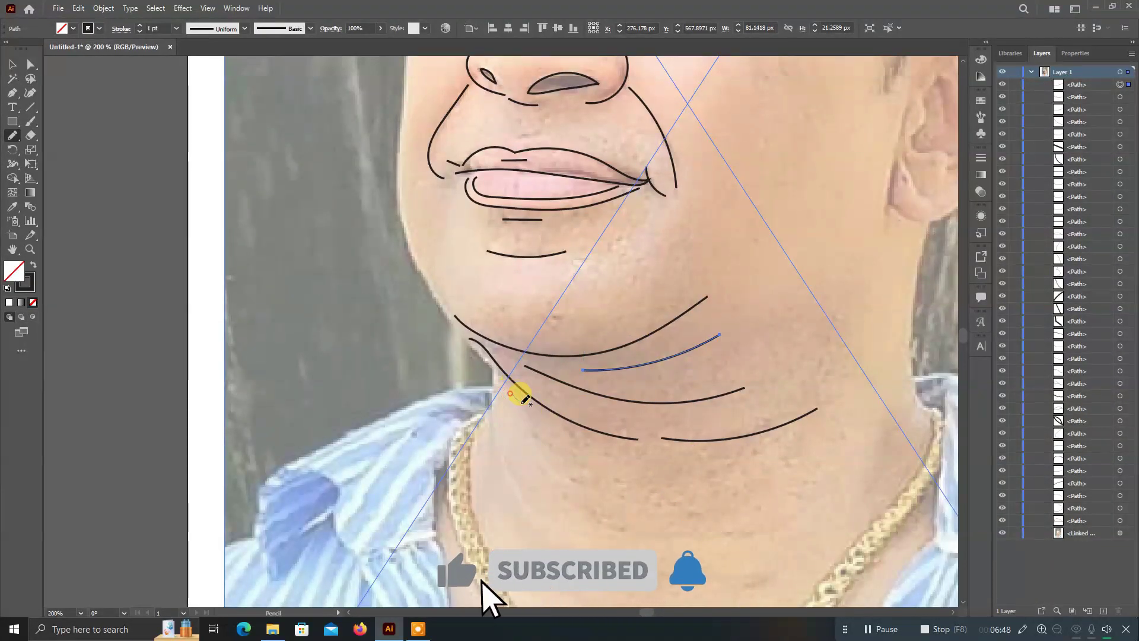
{"action": "left_click_drag", "start_coordinate": [511, 394], "coordinate": [697, 474]}
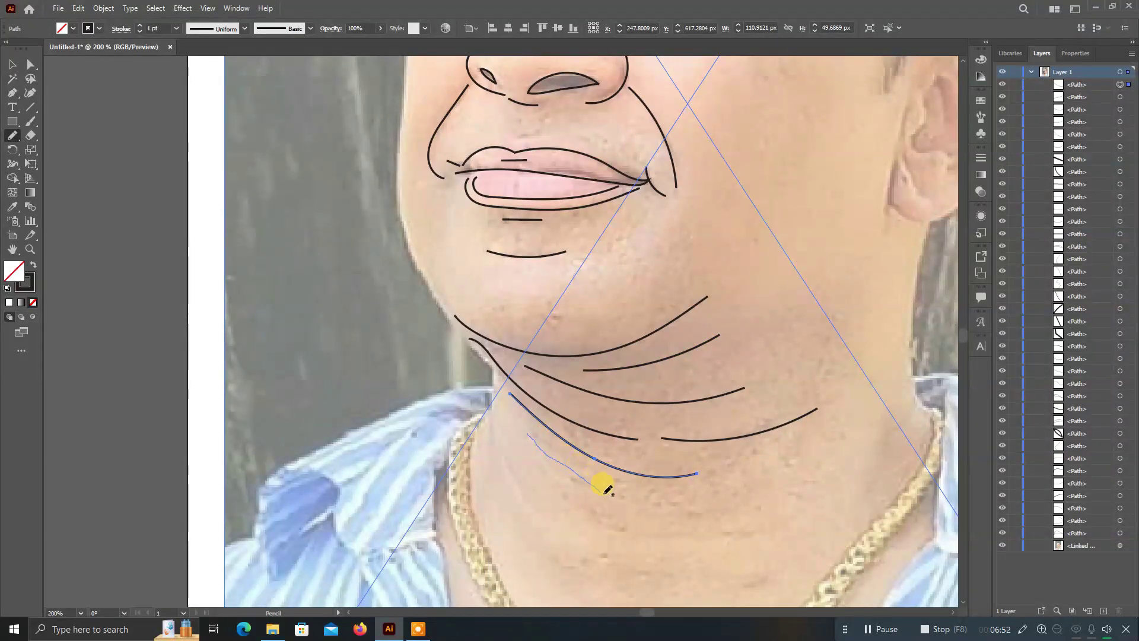
Add more neck folds near the gold chain and a line along the neck's right edge.
{"action": "left_click_drag", "start_coordinate": [659, 508], "coordinate": [753, 498]}
{"action": "scroll", "coordinate": [306, 420], "scroll_direction": "down", "scroll_amount": 3}
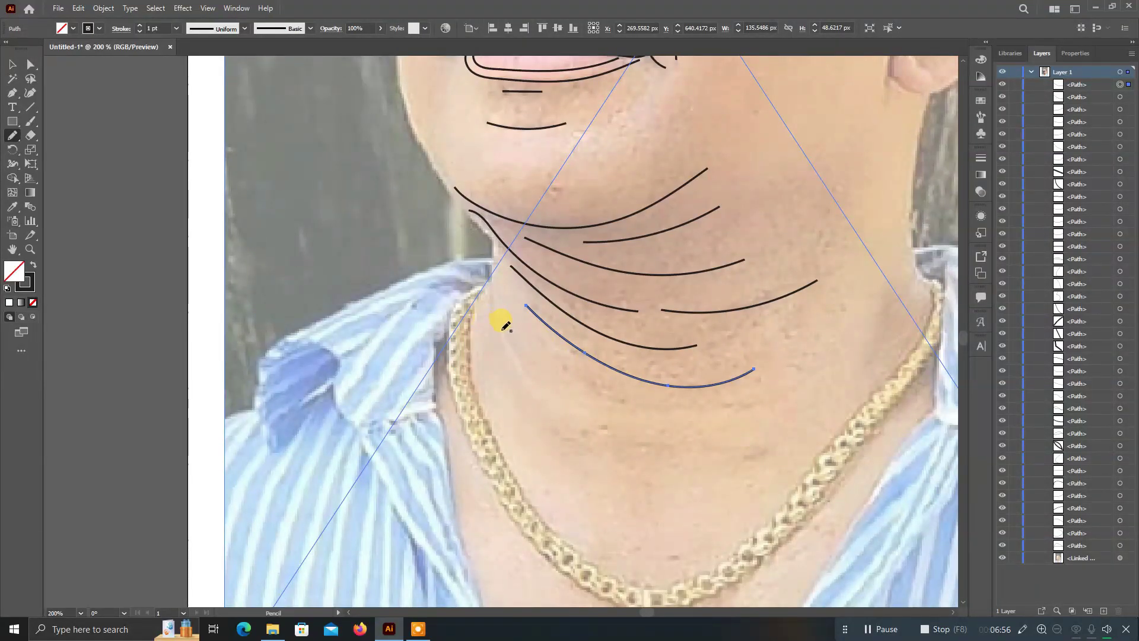
{"action": "left_click_drag", "start_coordinate": [499, 330], "coordinate": [563, 406]}
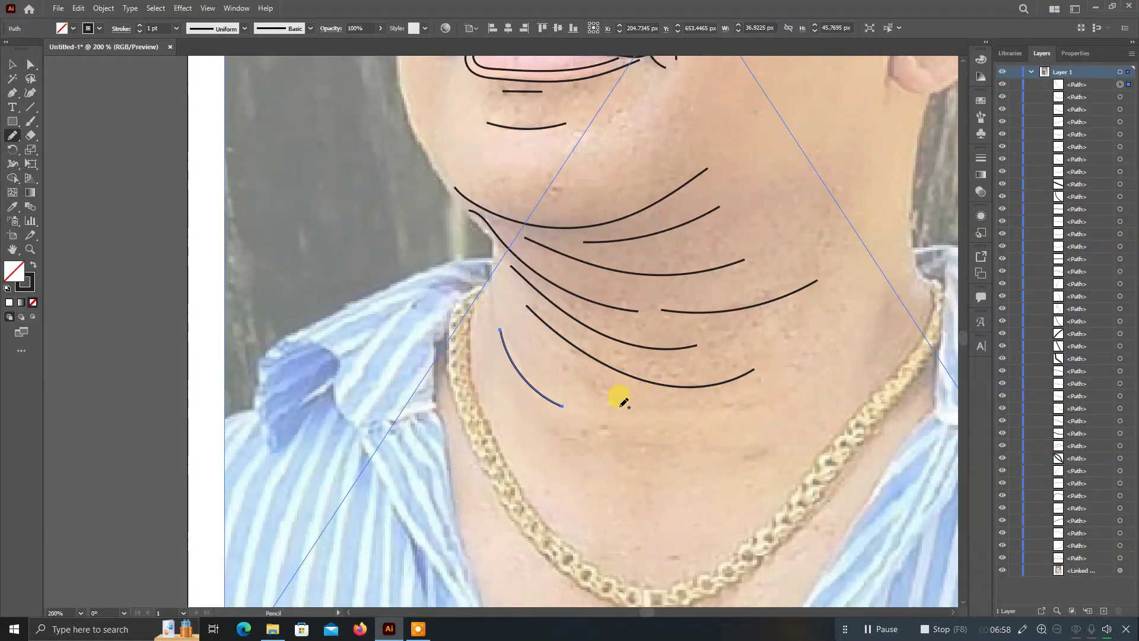
{"action": "left_click_drag", "start_coordinate": [663, 406], "coordinate": [763, 375]}
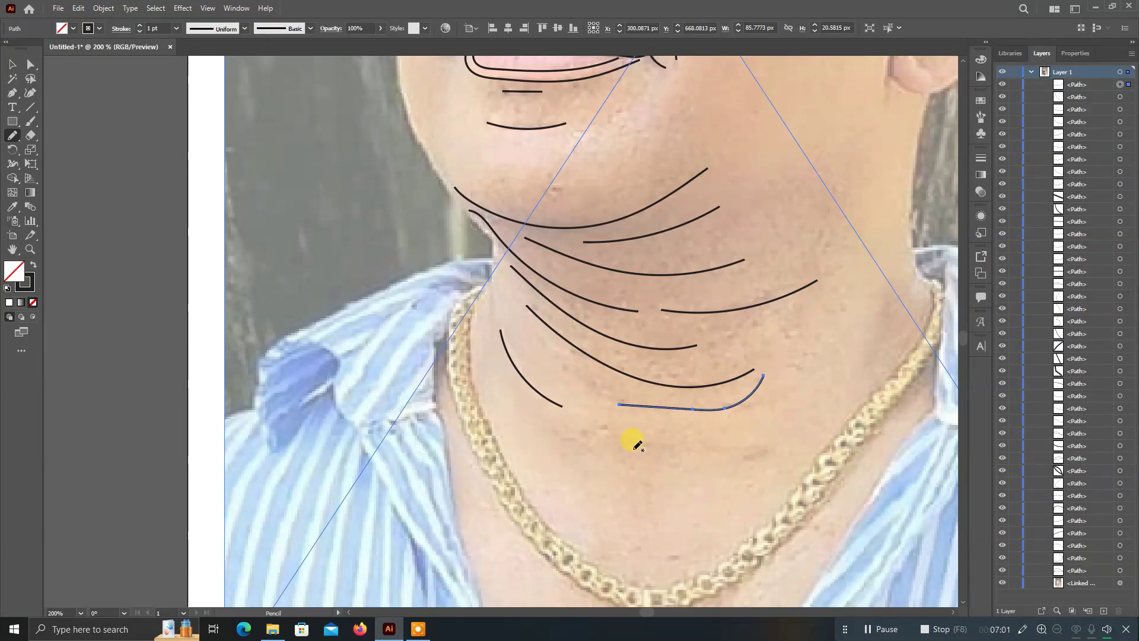
{"action": "left_click_drag", "start_coordinate": [632, 450], "coordinate": [781, 428]}
{"action": "scroll", "coordinate": [882, 386], "scroll_direction": "up", "scroll_amount": 2}
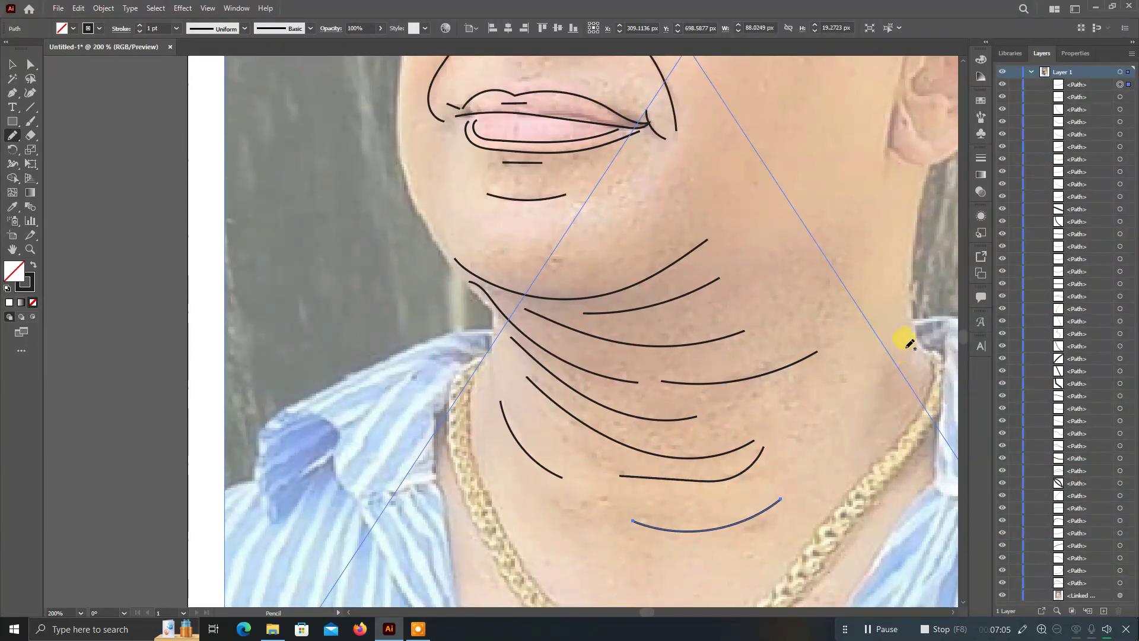
{"action": "left_click_drag", "start_coordinate": [872, 393], "coordinate": [862, 457]}
{"action": "scroll", "coordinate": [885, 306], "scroll_direction": "up", "scroll_amount": 2}
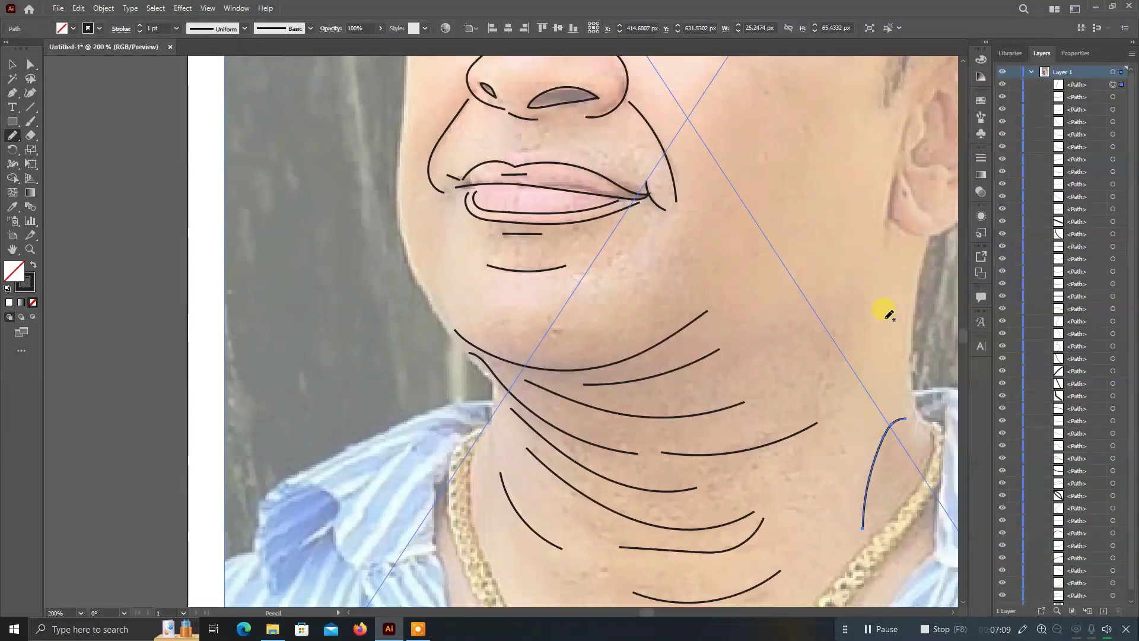
{"action": "scroll", "coordinate": [885, 318], "scroll_direction": "up", "scroll_amount": 3}
{"action": "scroll", "coordinate": [878, 314], "scroll_direction": "right", "scroll_amount": 4}
{"action": "scroll", "coordinate": [868, 315], "scroll_direction": "up", "scroll_amount": 3}
Trace the ear's front edge, outer rim and inner contours, discarding two lobe attempts.
{"action": "scroll", "coordinate": [866, 313], "scroll_direction": "right", "scroll_amount": 1}
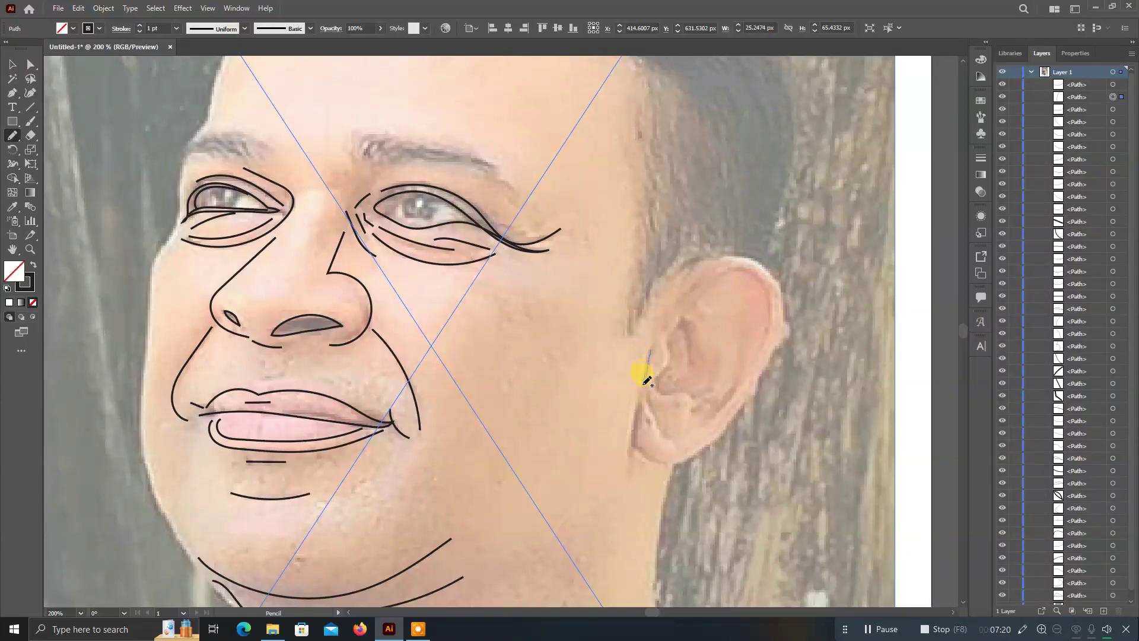
{"action": "left_click_drag", "start_coordinate": [651, 349], "coordinate": [643, 384]}
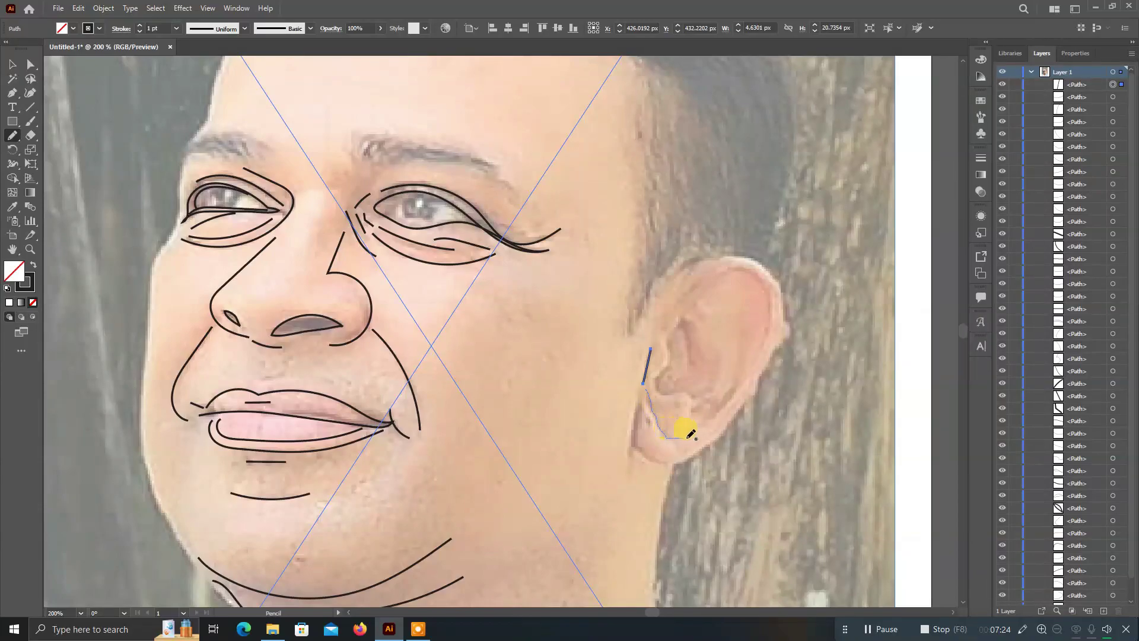
{"action": "left_click_drag", "start_coordinate": [736, 394], "coordinate": [725, 388]}
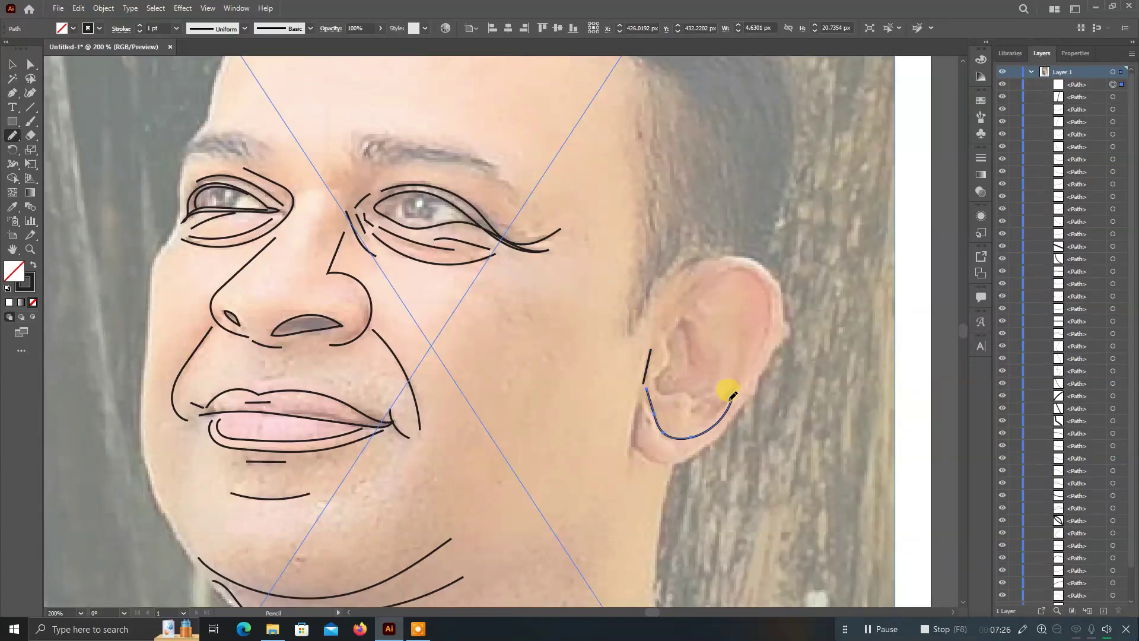
{"action": "key", "text": "ctrl+z"}
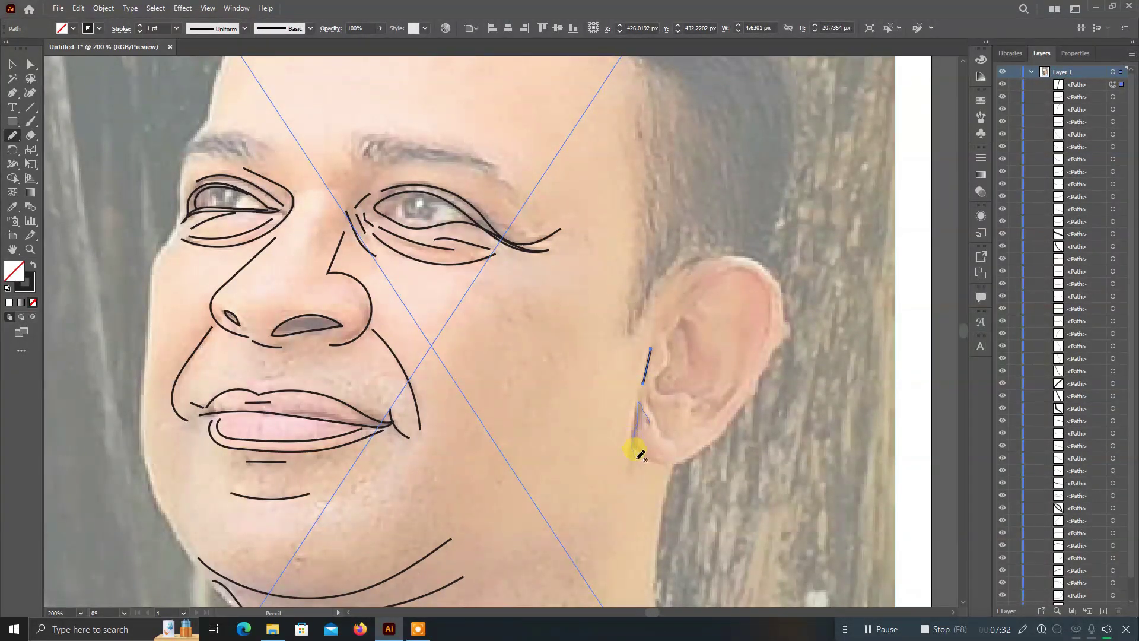
{"action": "left_click_drag", "start_coordinate": [661, 467], "coordinate": [675, 461]}
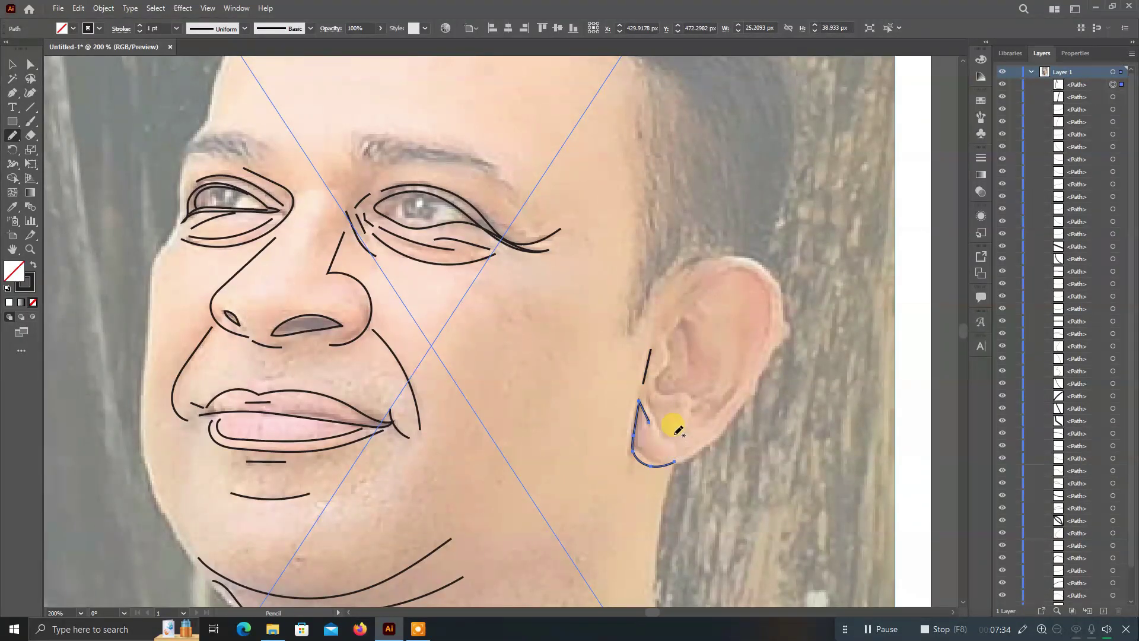
{"action": "key", "text": "ctrl+z"}
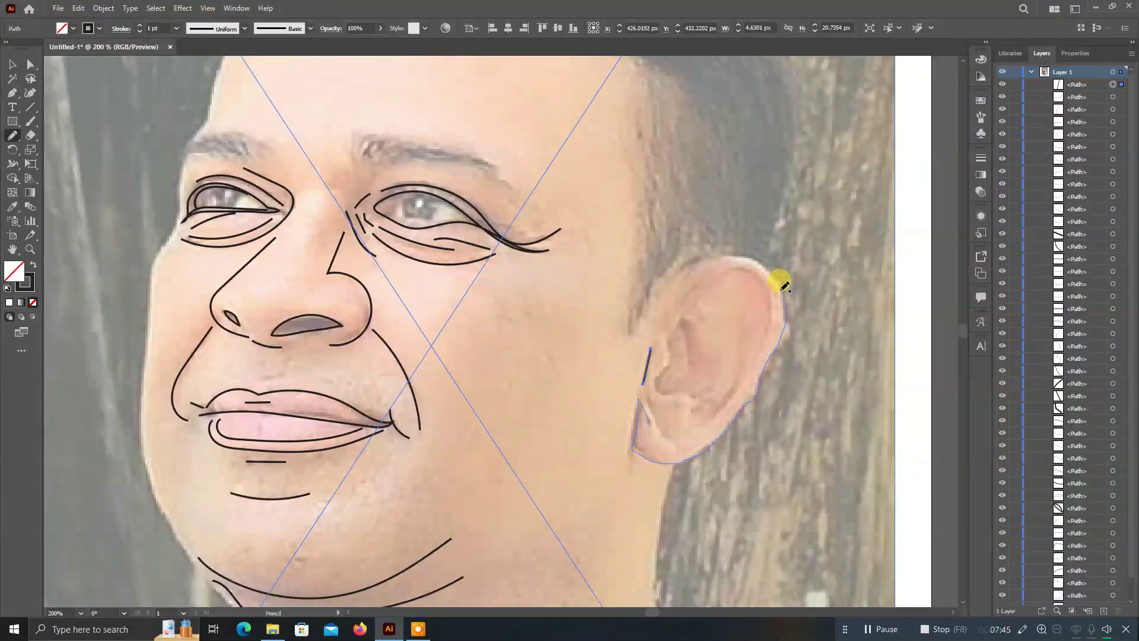
{"action": "mouse_move", "coordinate": [756, 258]}
{"action": "left_mouse_down"}
{"action": "mouse_move", "coordinate": [634, 340]}
{"action": "mouse_move", "coordinate": [680, 294]}
{"action": "mouse_move", "coordinate": [707, 305]}
{"action": "mouse_move", "coordinate": [746, 267]}
{"action": "left_mouse_up"}
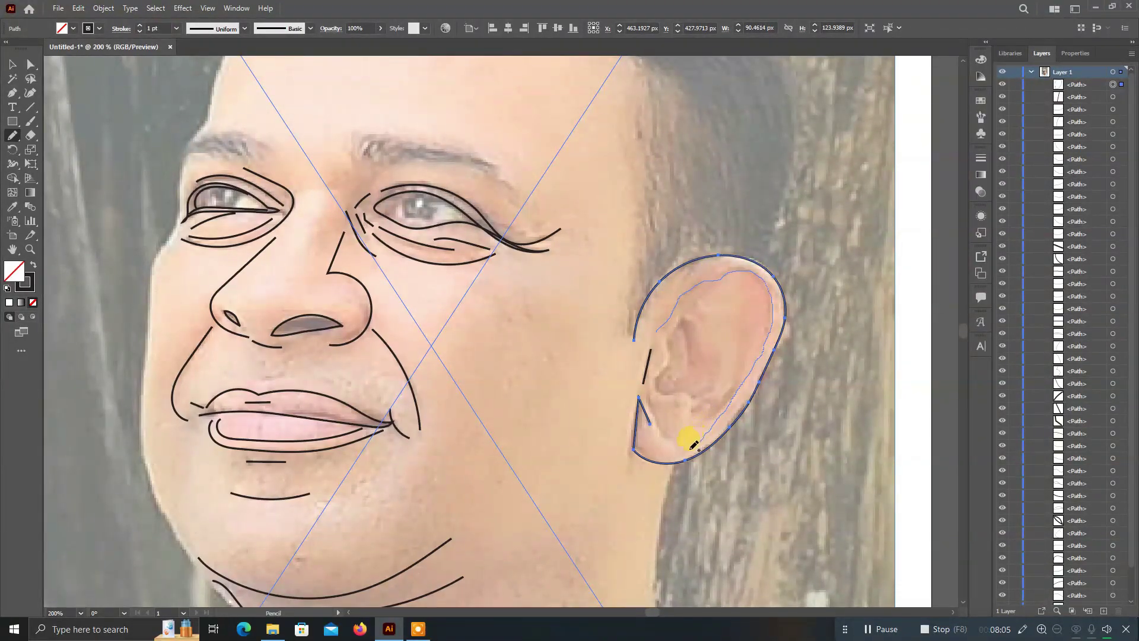
{"action": "left_click_drag", "start_coordinate": [651, 389], "coordinate": [648, 391]}
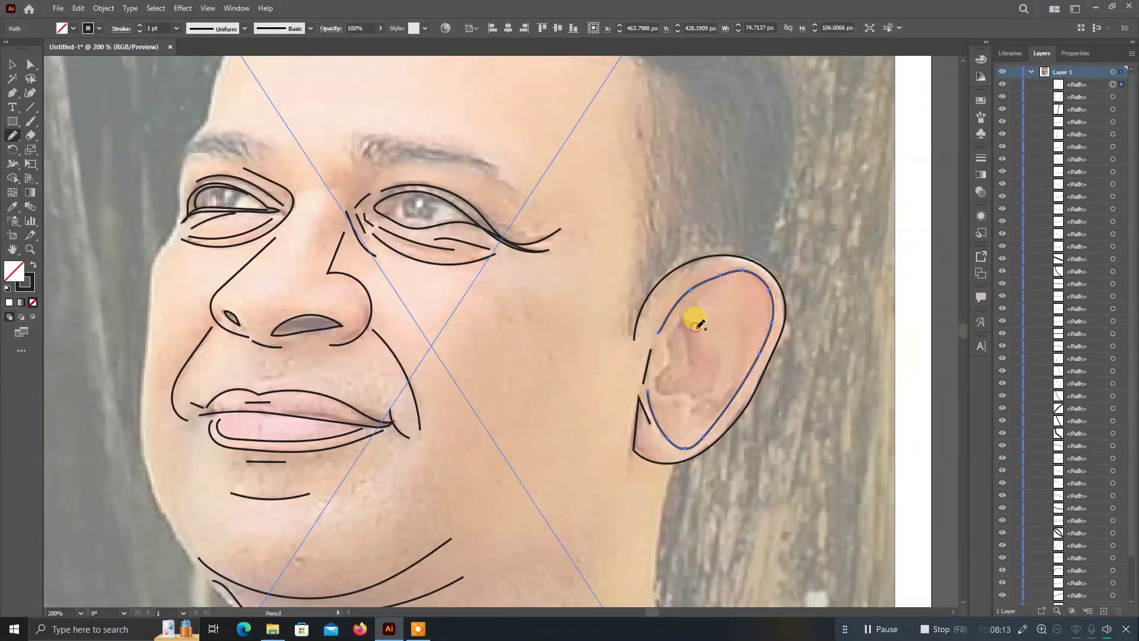
{"action": "mouse_move", "coordinate": [696, 325]}
{"action": "left_mouse_down"}
{"action": "mouse_move", "coordinate": [669, 358]}
{"action": "mouse_move", "coordinate": [716, 353]}
{"action": "mouse_move", "coordinate": [686, 333]}
{"action": "mouse_move", "coordinate": [667, 350]}
{"action": "mouse_move", "coordinate": [682, 383]}
{"action": "left_mouse_up"}
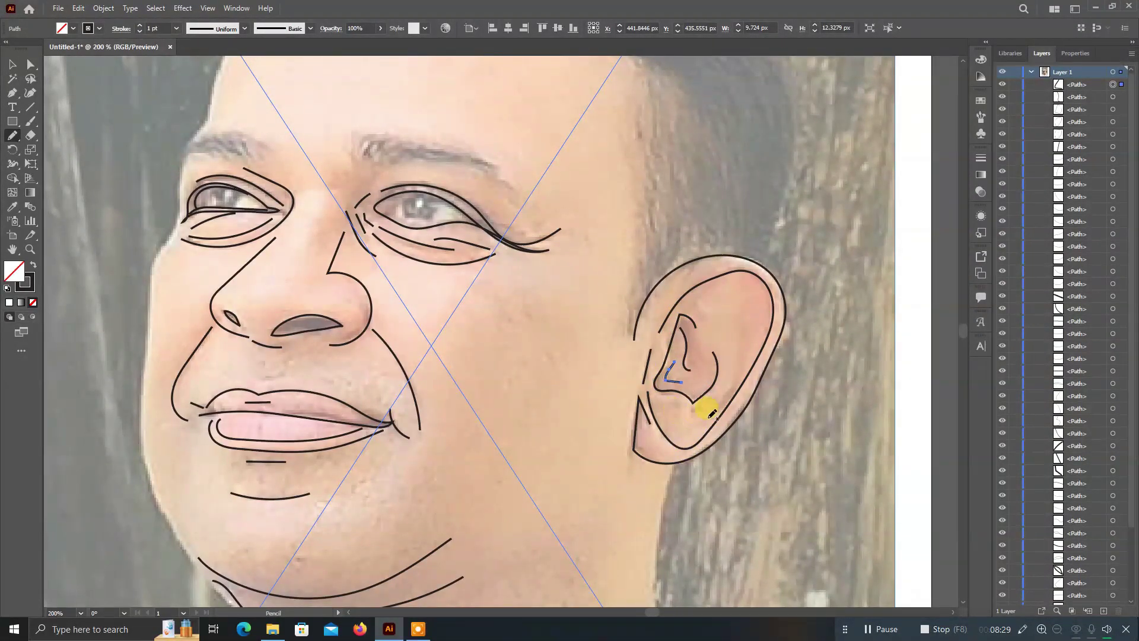
{"action": "left_click_drag", "start_coordinate": [702, 424], "coordinate": [659, 393]}
Delete unwanted inner-ear strokes using the Selection and Curvature tools, and show rulers.
{"action": "left_click", "coordinate": [13, 64]}
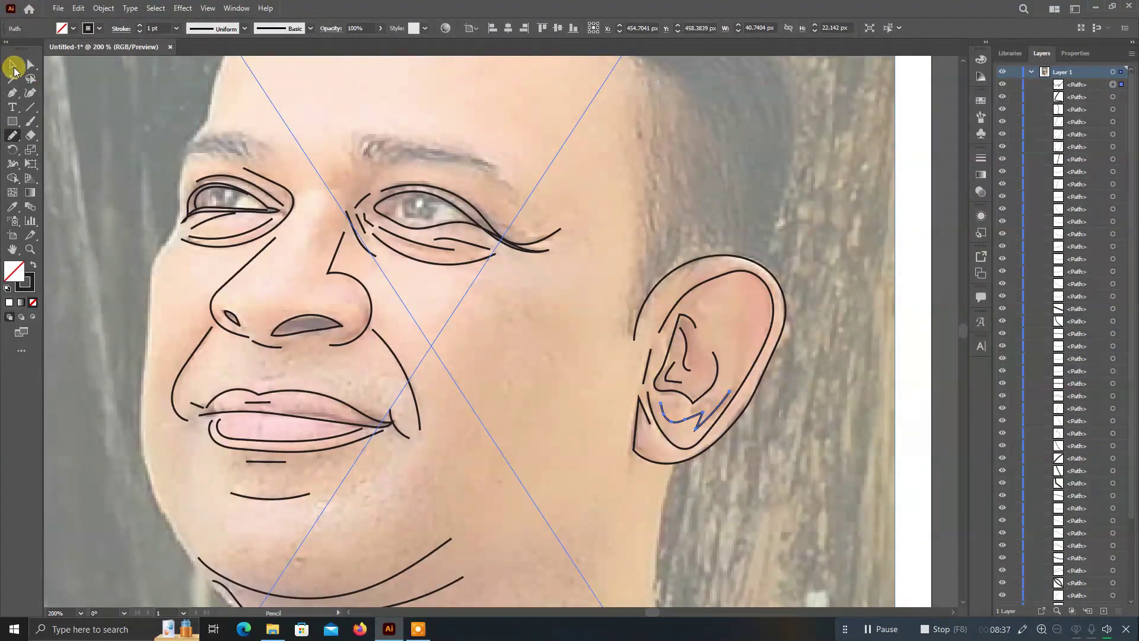
{"action": "left_click", "coordinate": [30, 91]}
{"action": "left_click", "coordinate": [685, 353]}
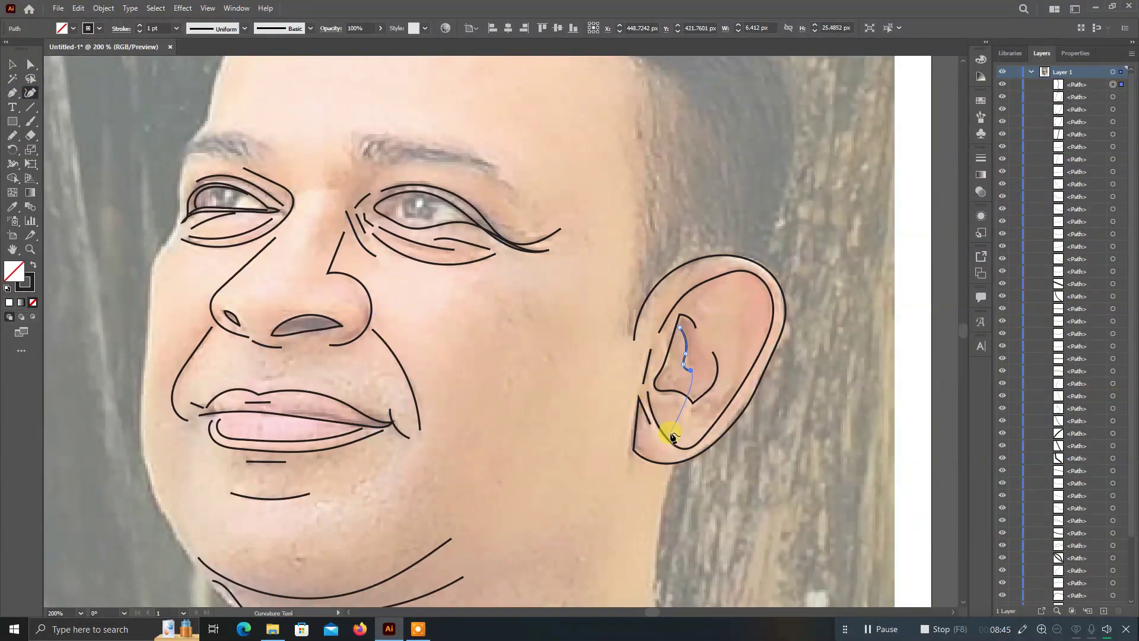
{"action": "key", "text": "Delete"}
{"action": "left_click", "coordinate": [648, 392]}
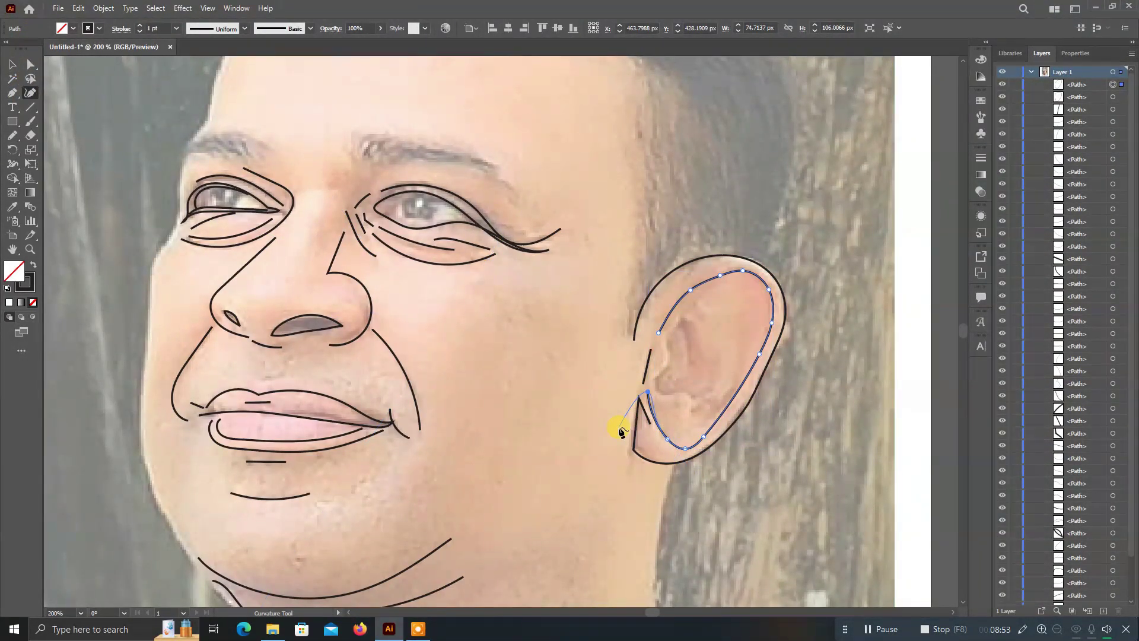
{"action": "key", "text": "ctrl+r"}
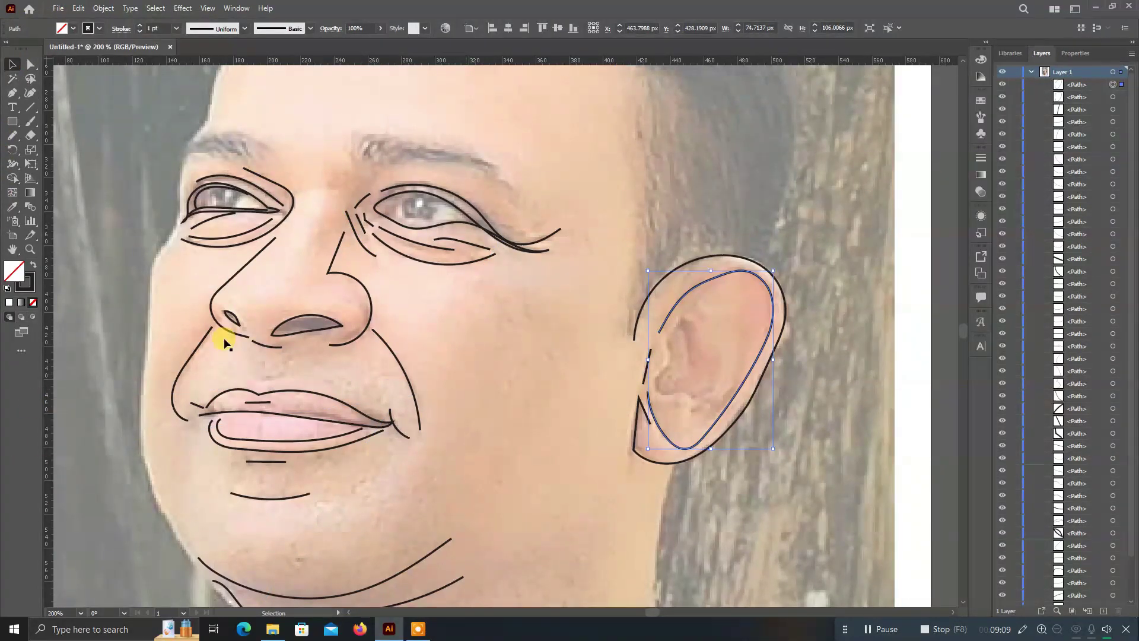
Redraw the inner-ear fold and the lower ear curve with the Pencil.
{"action": "left_click", "coordinate": [12, 135]}
{"action": "left_click_drag", "start_coordinate": [707, 350], "coordinate": [680, 330]}
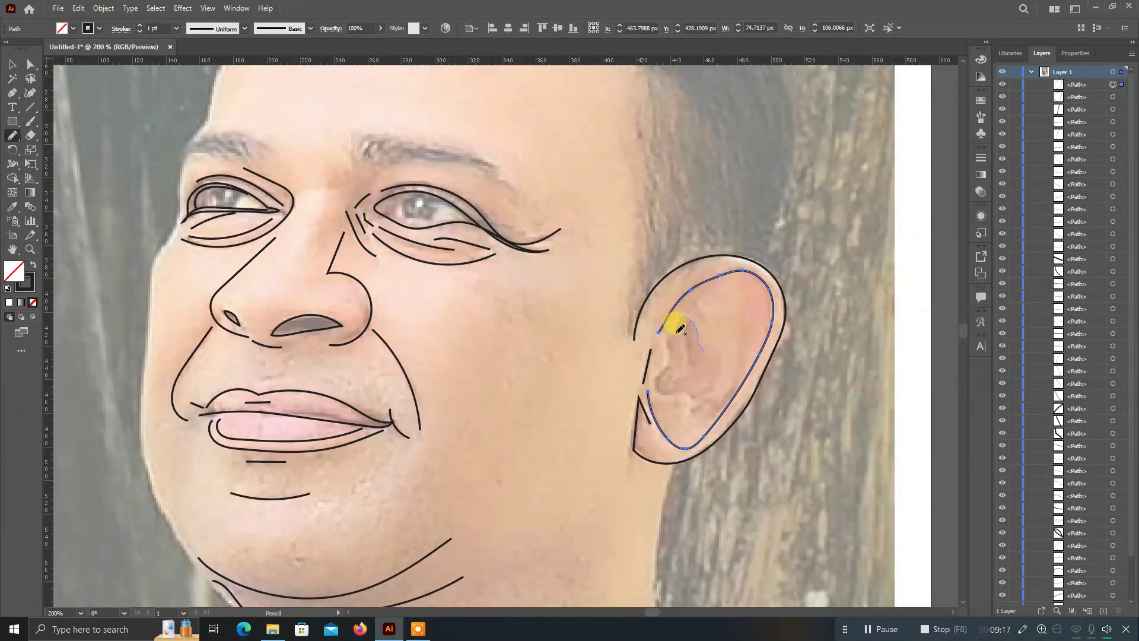
{"action": "left_click_drag", "start_coordinate": [682, 384], "coordinate": [717, 349]}
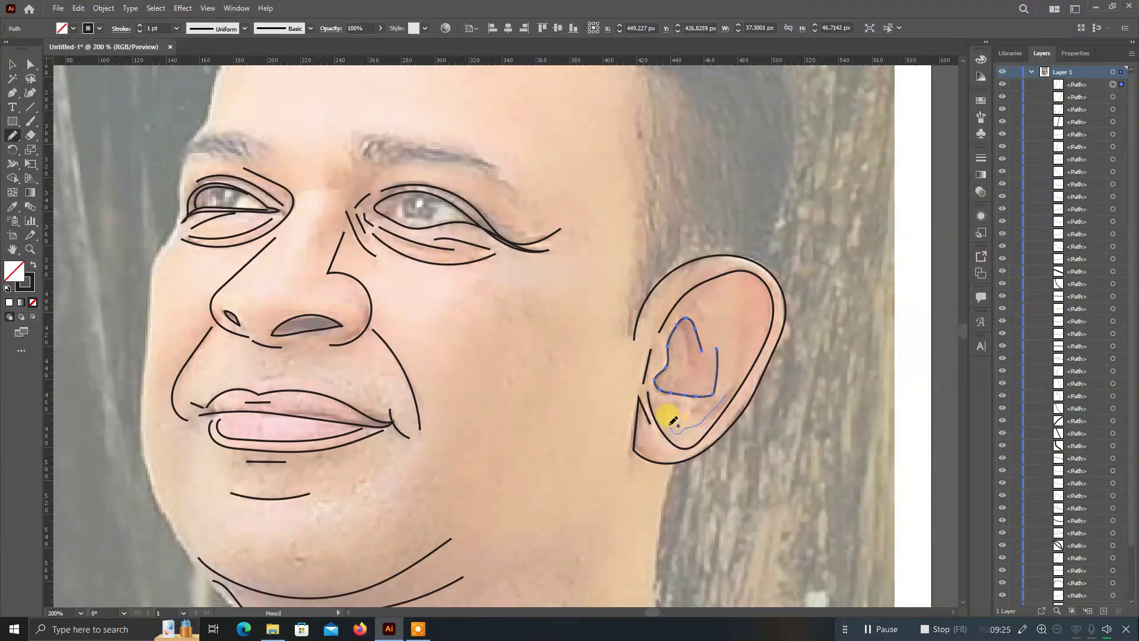
{"action": "left_click_drag", "start_coordinate": [726, 393], "coordinate": [658, 405]}
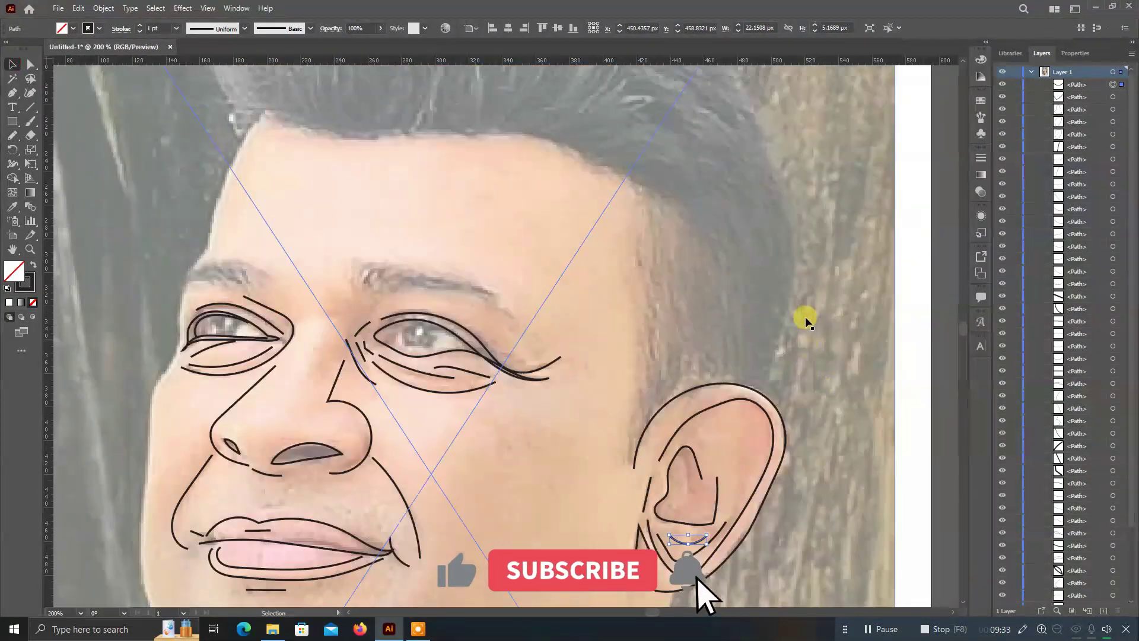
Draw the hair outline from the forehead hairline over the top down to the ear.
{"action": "left_click", "coordinate": [12, 135]}
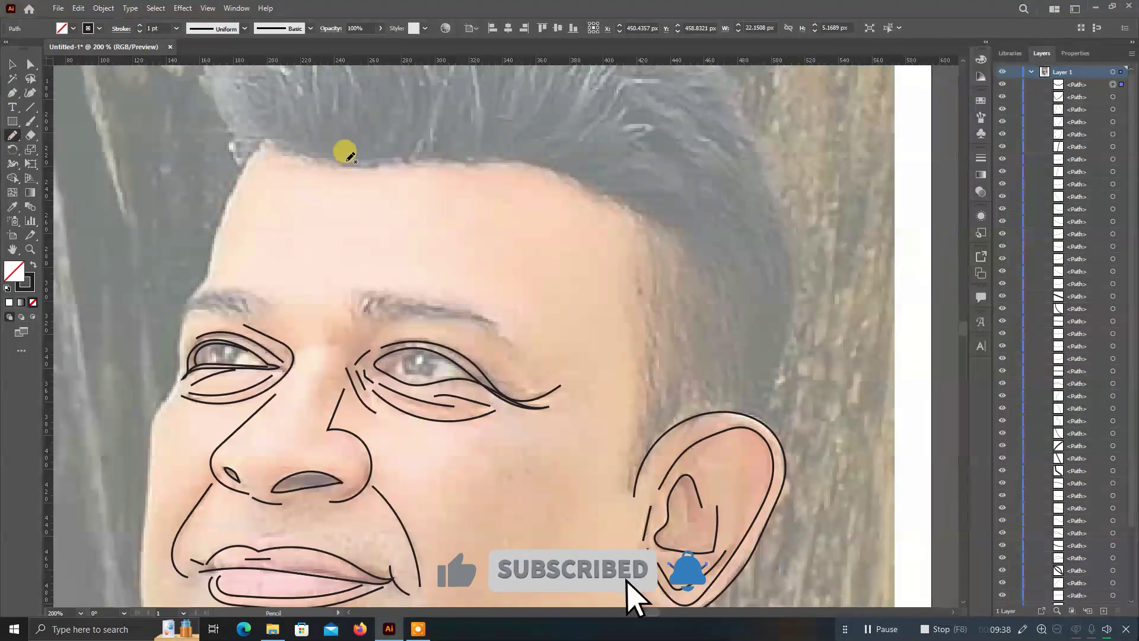
{"action": "scroll", "coordinate": [255, 140], "scroll_direction": "up", "scroll_amount": 1}
{"action": "scroll", "coordinate": [237, 139], "scroll_direction": "up", "scroll_amount": 1}
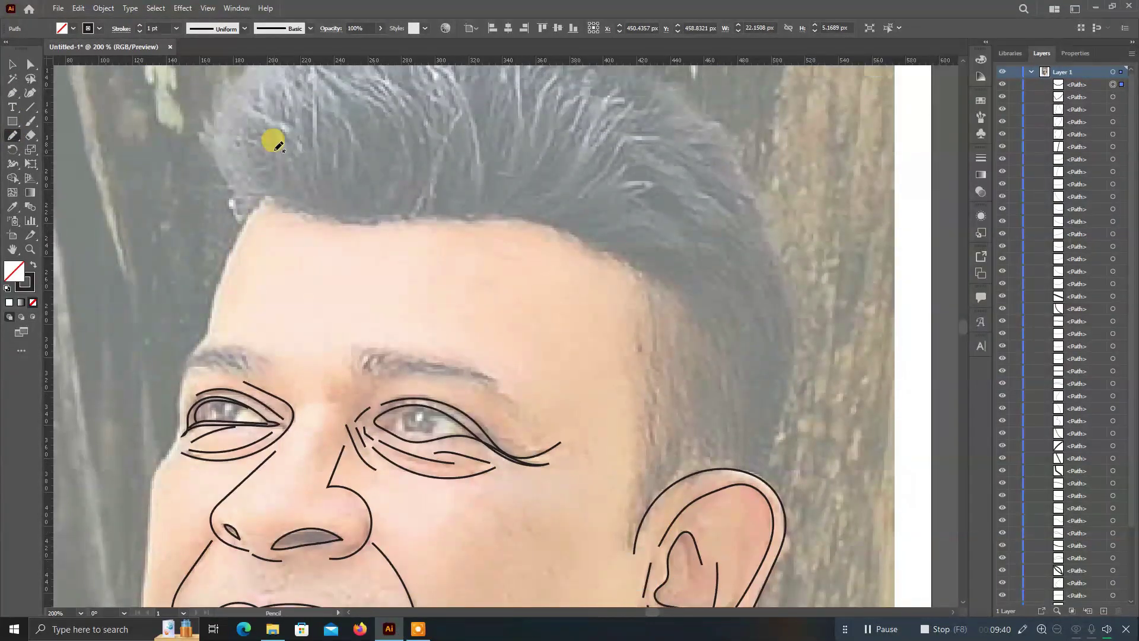
{"action": "scroll", "coordinate": [220, 138], "scroll_direction": "up", "scroll_amount": 1}
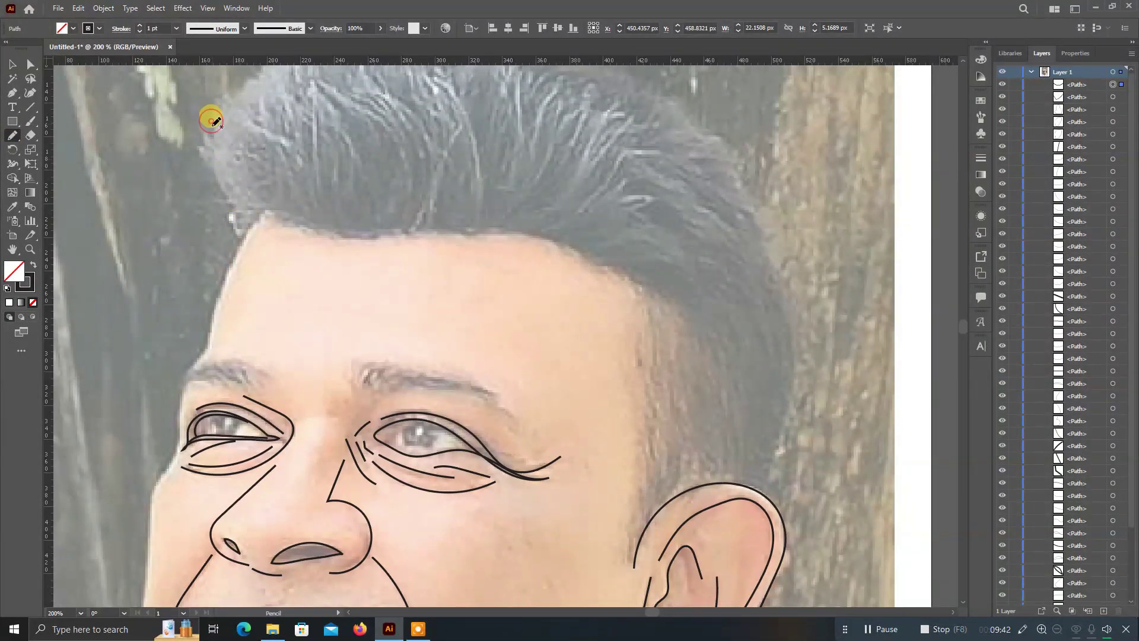
{"action": "mouse_move", "coordinate": [230, 166]}
{"action": "left_mouse_down"}
{"action": "mouse_move", "coordinate": [298, 217]}
{"action": "mouse_move", "coordinate": [348, 231]}
{"action": "mouse_move", "coordinate": [529, 233]}
{"action": "mouse_move", "coordinate": [587, 249]}
{"action": "mouse_move", "coordinate": [643, 285]}
{"action": "left_mouse_up"}
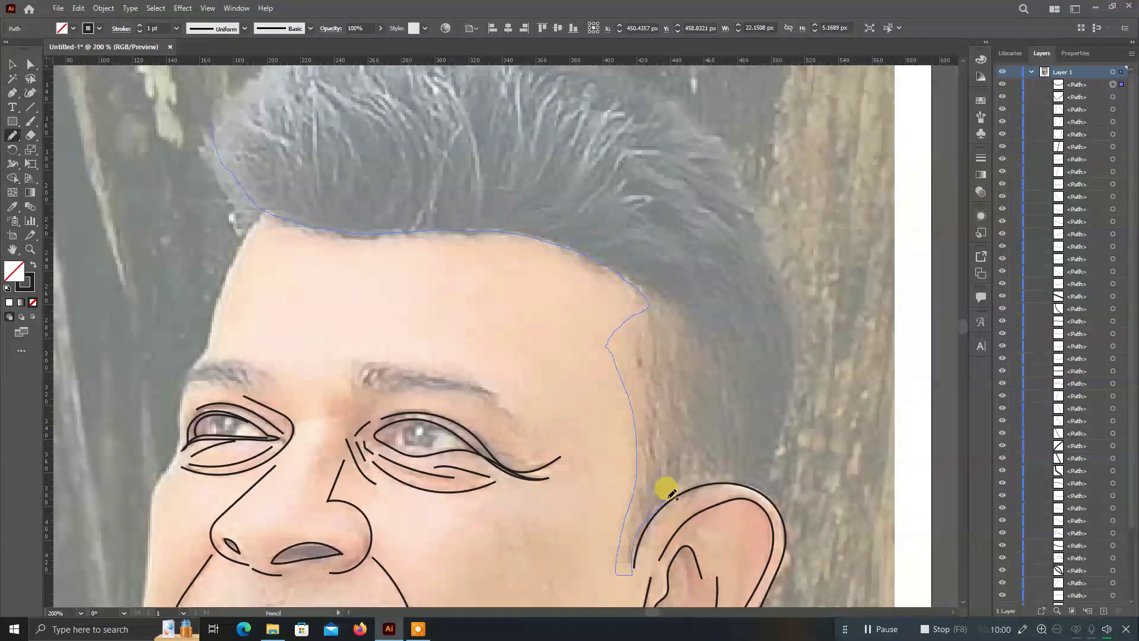
{"action": "left_click_drag", "start_coordinate": [685, 489], "coordinate": [712, 484]}
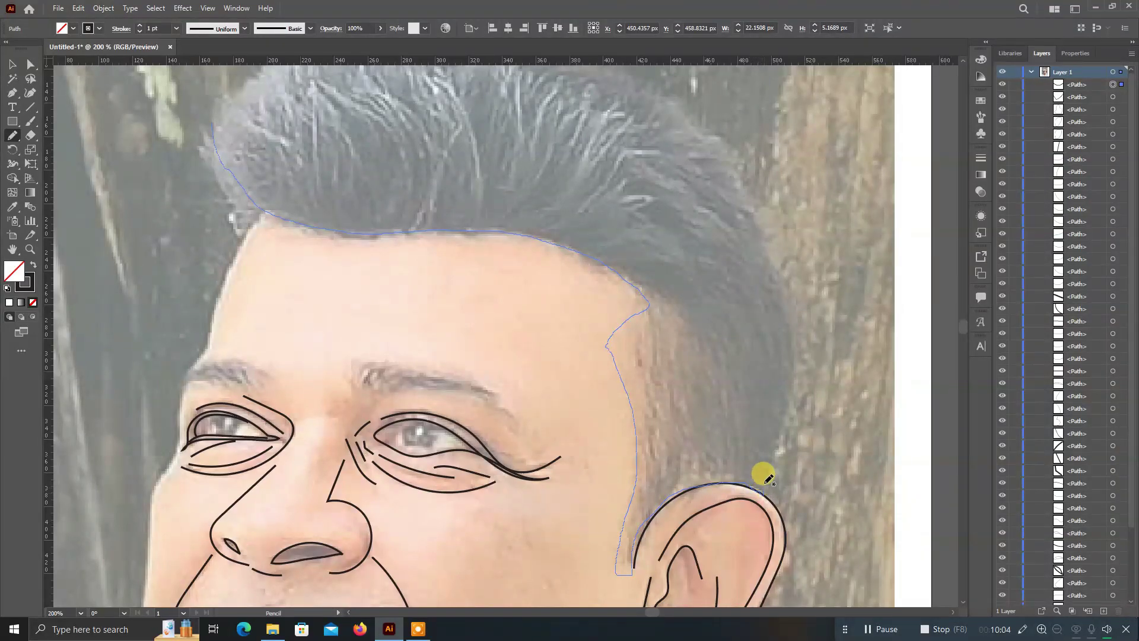
{"action": "mouse_move", "coordinate": [764, 480]}
{"action": "left_mouse_down"}
{"action": "mouse_move", "coordinate": [795, 356]}
{"action": "mouse_move", "coordinate": [793, 292]}
{"action": "mouse_move", "coordinate": [730, 152]}
{"action": "mouse_move", "coordinate": [628, 79]}
{"action": "mouse_move", "coordinate": [595, 121]}
{"action": "left_mouse_up"}
{"action": "mouse_move", "coordinate": [208, 179]}
{"action": "left_mouse_down"}
{"action": "mouse_move", "coordinate": [213, 157]}
{"action": "mouse_move", "coordinate": [336, 92]}
{"action": "mouse_move", "coordinate": [485, 93]}
{"action": "mouse_move", "coordinate": [587, 114]}
{"action": "mouse_move", "coordinate": [622, 135]}
{"action": "left_mouse_up"}
Add and drag Curvature Tool points to smooth the hair outline's bulge.
{"action": "left_click", "coordinate": [29, 92]}
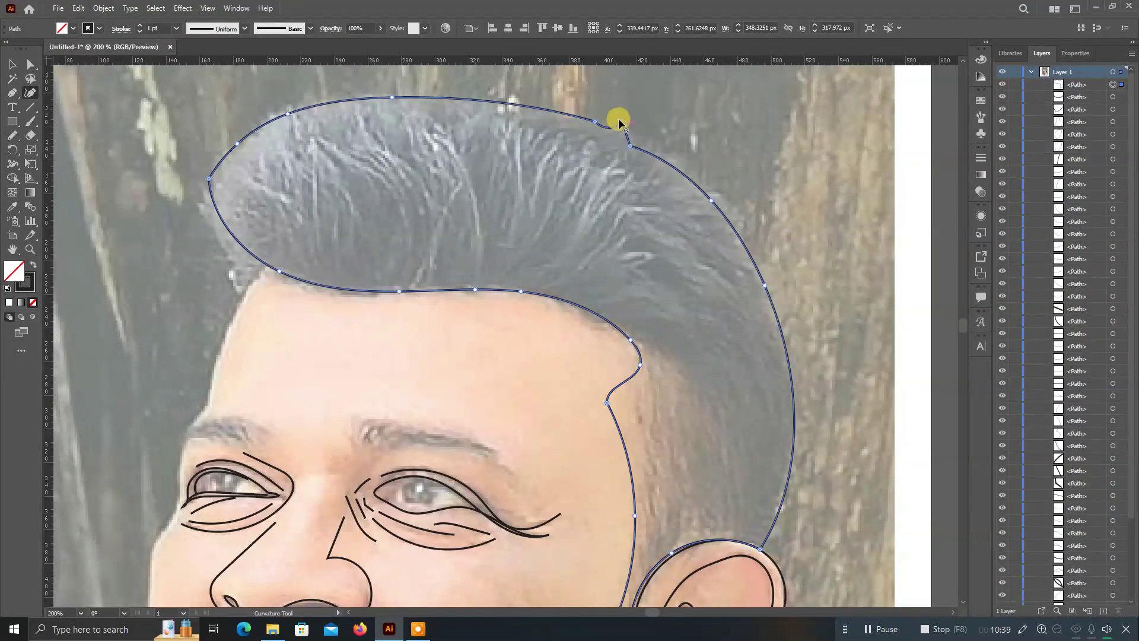
{"action": "left_click", "coordinate": [639, 145]}
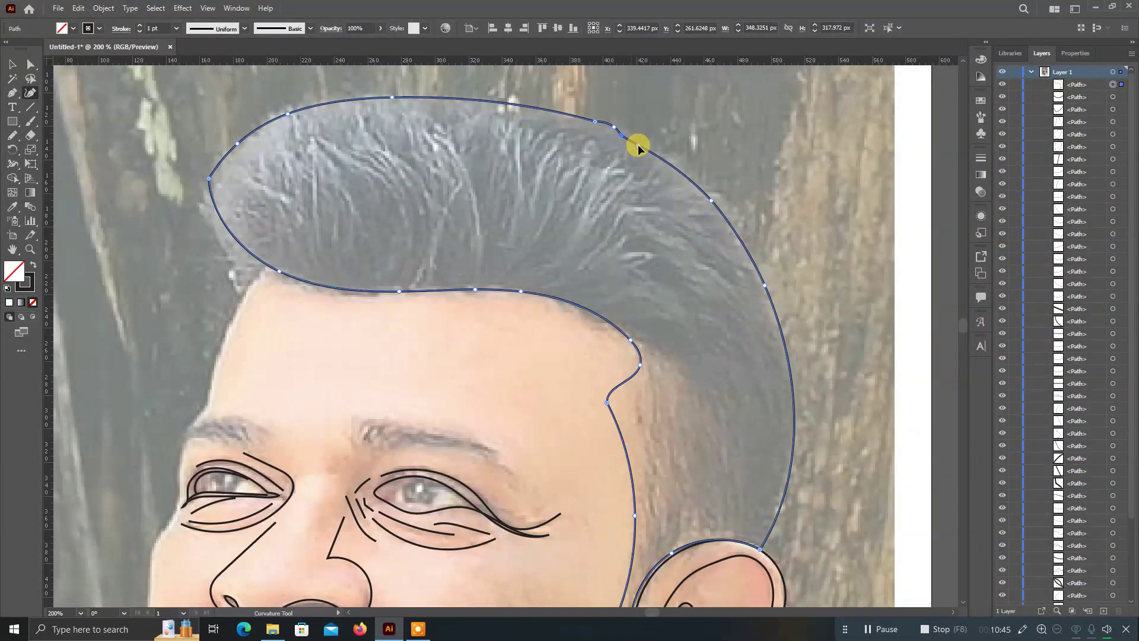
{"action": "left_click", "coordinate": [612, 130]}
{"action": "left_click_drag", "start_coordinate": [208, 178], "coordinate": [205, 196]}
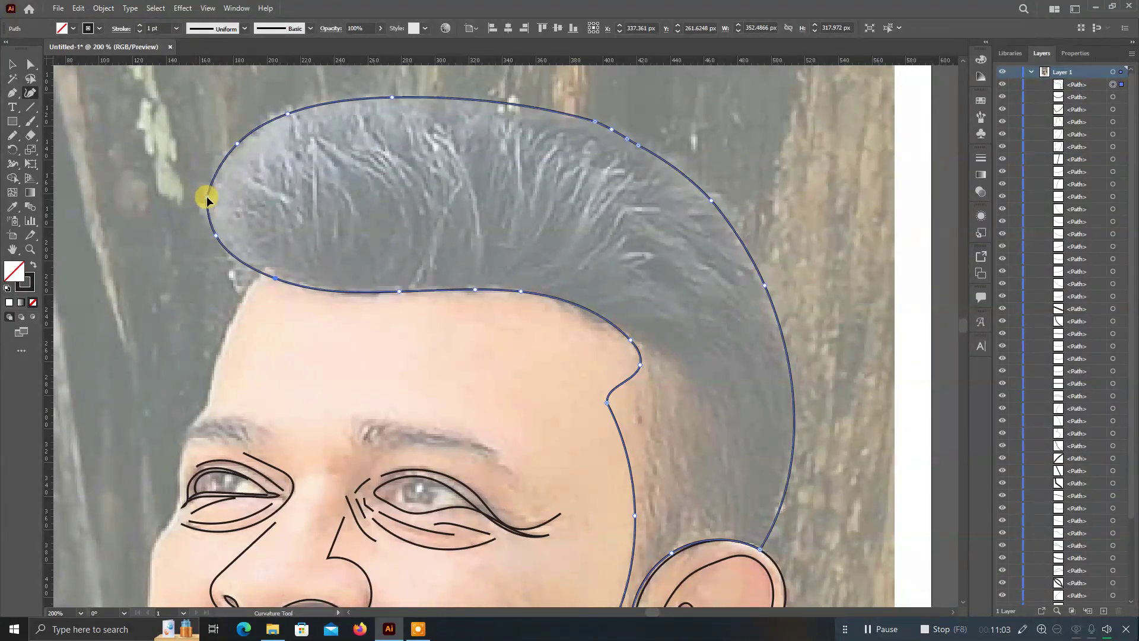
{"action": "scroll", "coordinate": [653, 252], "scroll_direction": "down", "scroll_amount": 5}
{"action": "left_click", "coordinate": [646, 236]}
{"action": "left_click_drag", "start_coordinate": [631, 212], "coordinate": [633, 211]}
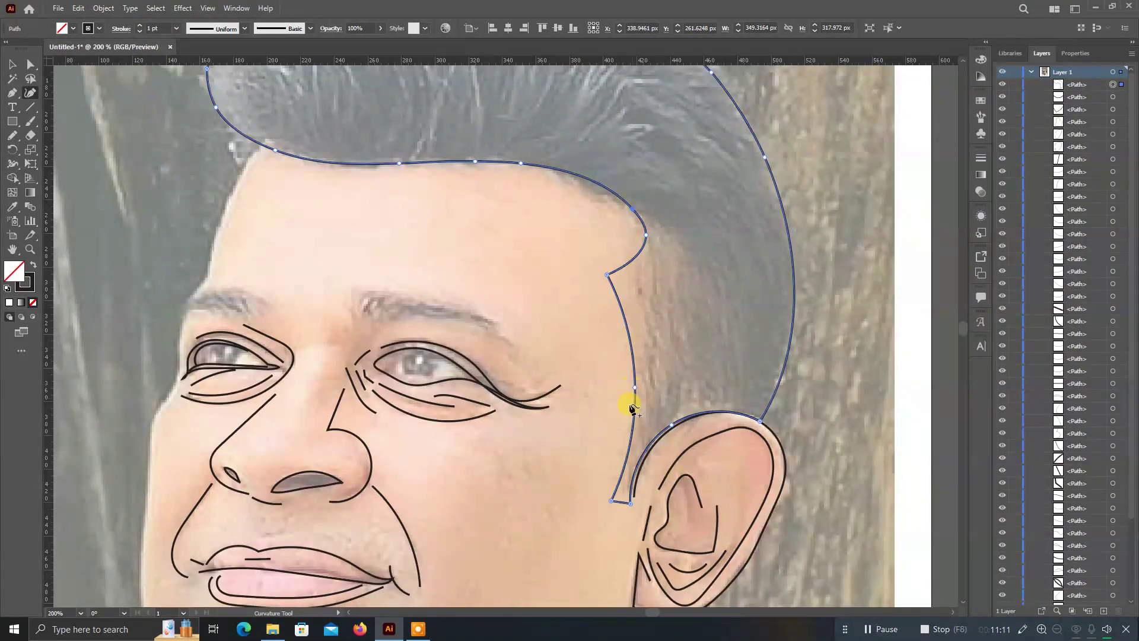
{"action": "scroll", "coordinate": [771, 386], "scroll_direction": "down", "scroll_amount": 2}
{"action": "scroll", "coordinate": [771, 377], "scroll_direction": "up", "scroll_amount": 7}
{"action": "scroll", "coordinate": [712, 446], "scroll_direction": "down", "scroll_amount": 9}
{"action": "left_click", "coordinate": [683, 504]}
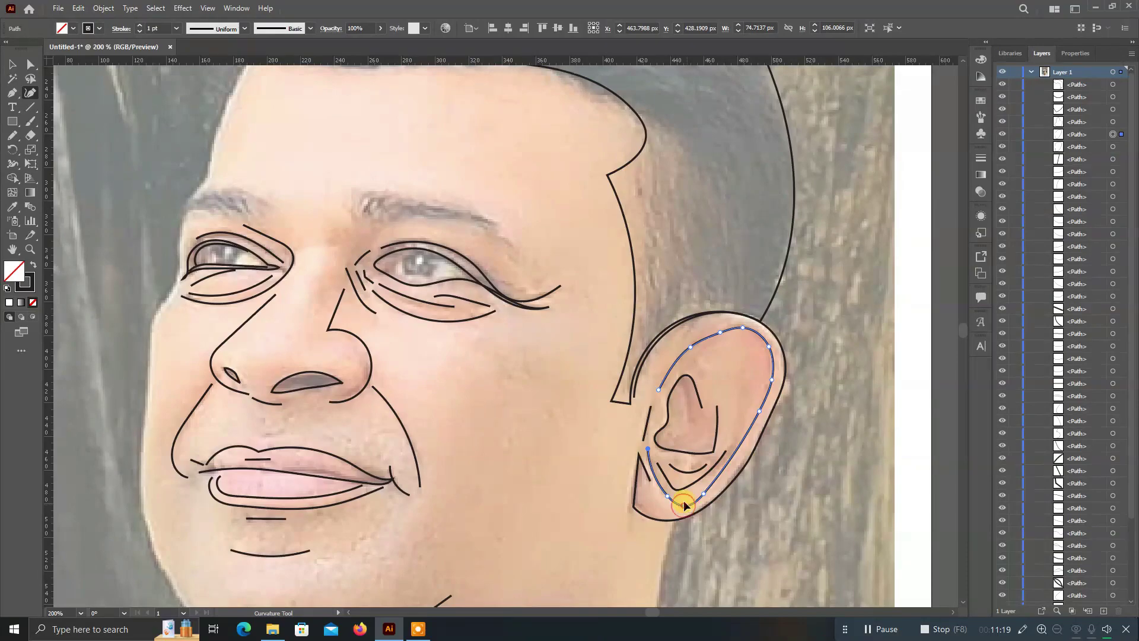
{"action": "left_click", "coordinate": [364, 187], "text": "ctrl"}
{"action": "left_click", "coordinate": [13, 69]}
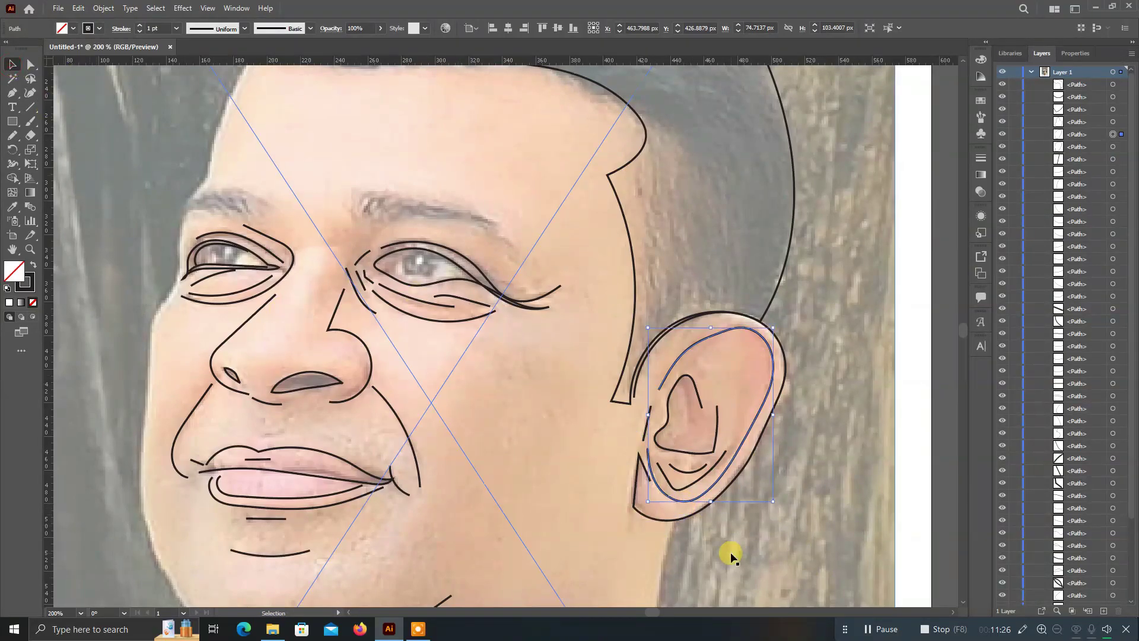
{"action": "left_click", "coordinate": [654, 517]}
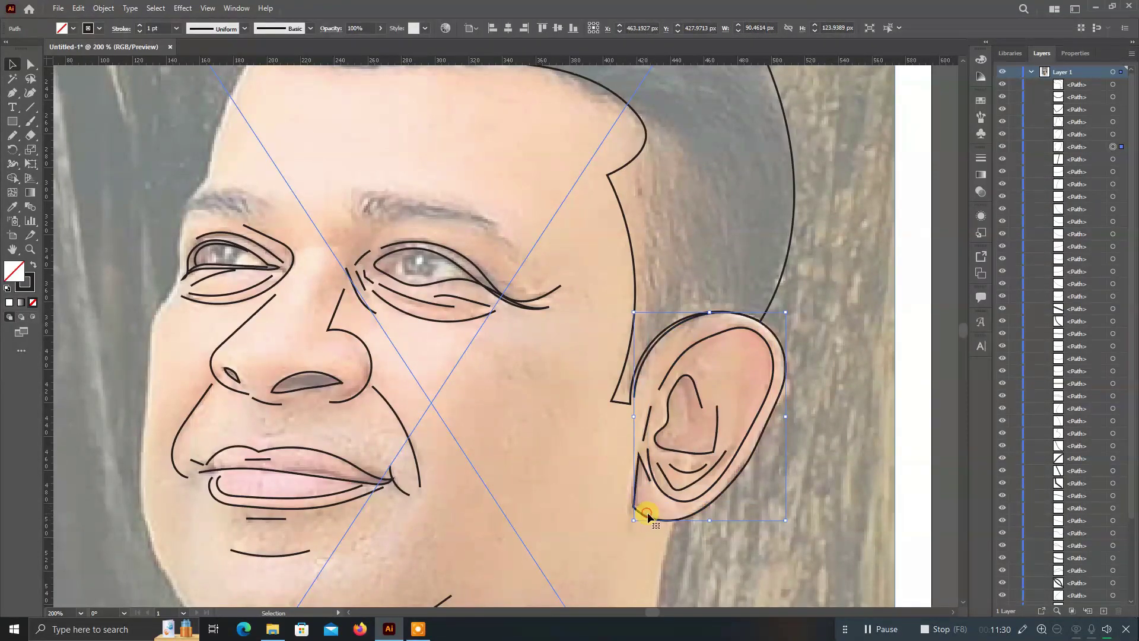
{"action": "left_click", "coordinate": [649, 515]}
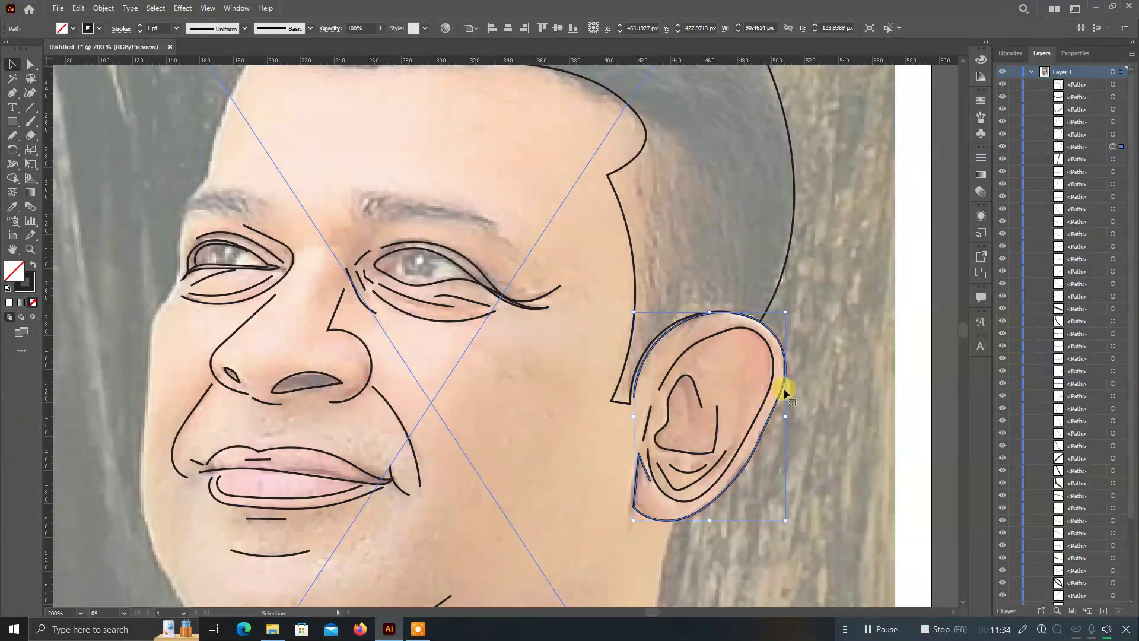
{"action": "left_click", "coordinate": [808, 372]}
{"action": "scroll", "coordinate": [776, 380], "scroll_direction": "down", "scroll_amount": 5}
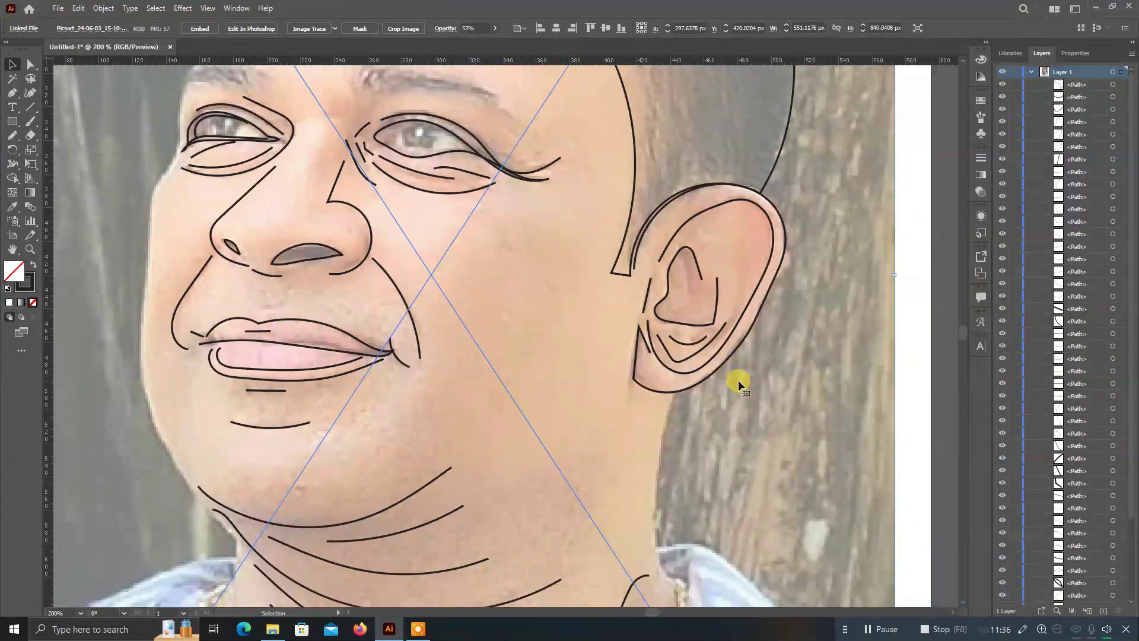
{"action": "scroll", "coordinate": [738, 379], "scroll_direction": "down", "scroll_amount": 5}
{"action": "scroll", "coordinate": [738, 380], "scroll_direction": "down", "scroll_amount": 1}
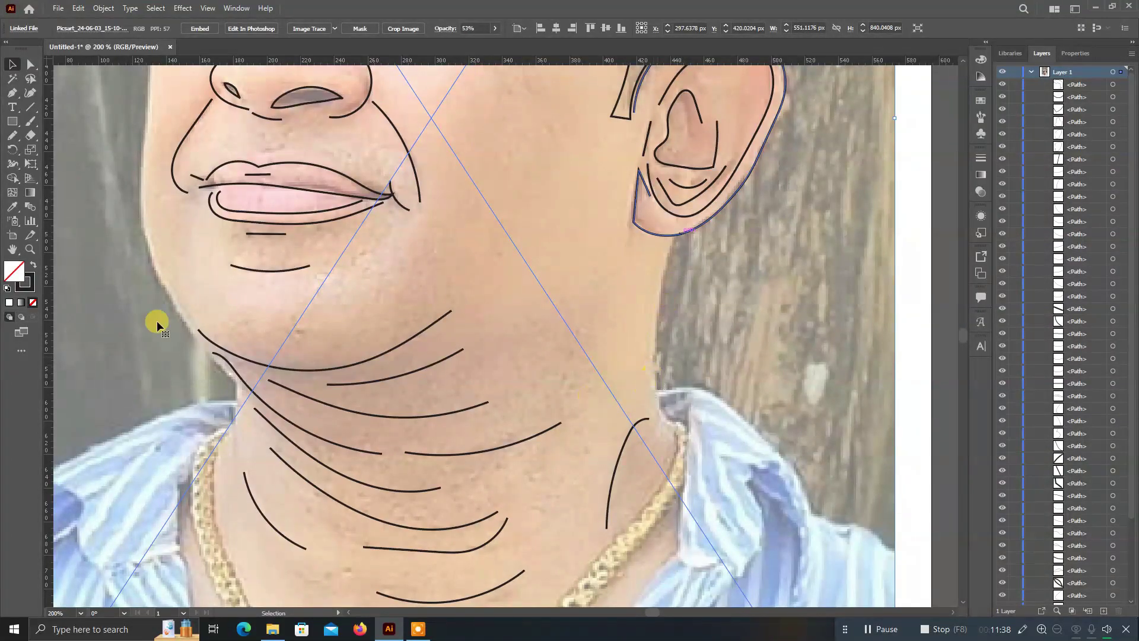
{"action": "scroll", "coordinate": [98, 212], "scroll_direction": "up", "scroll_amount": 3}
{"action": "scroll", "coordinate": [97, 213], "scroll_direction": "up", "scroll_amount": 5}
{"action": "scroll", "coordinate": [96, 216], "scroll_direction": "up", "scroll_amount": 3}
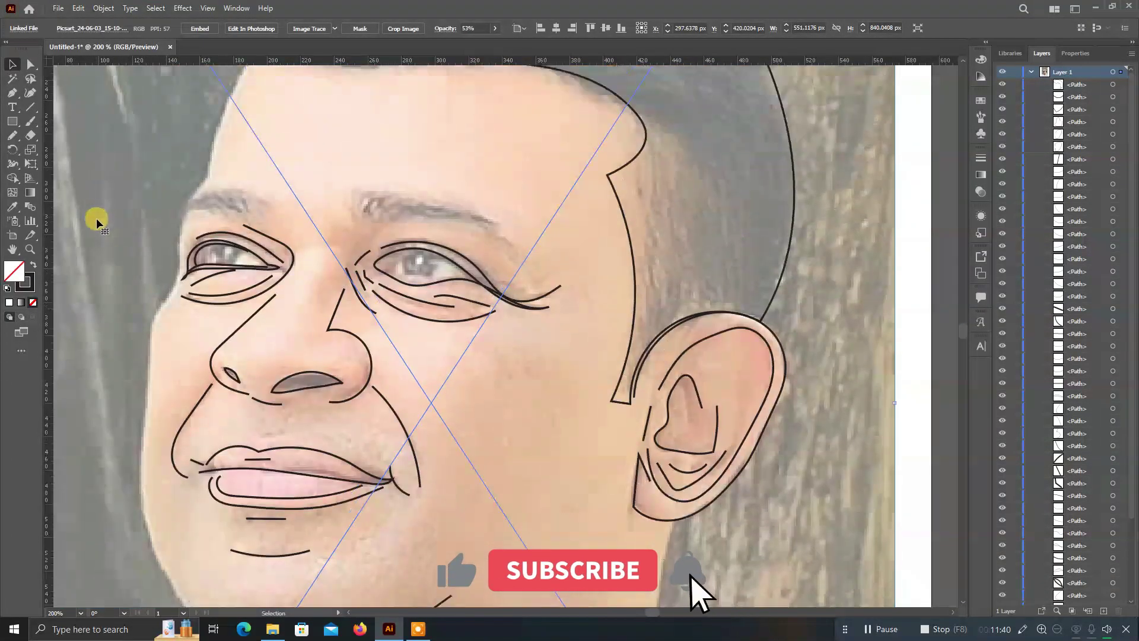
{"action": "scroll", "coordinate": [96, 218], "scroll_direction": "up", "scroll_amount": 3}
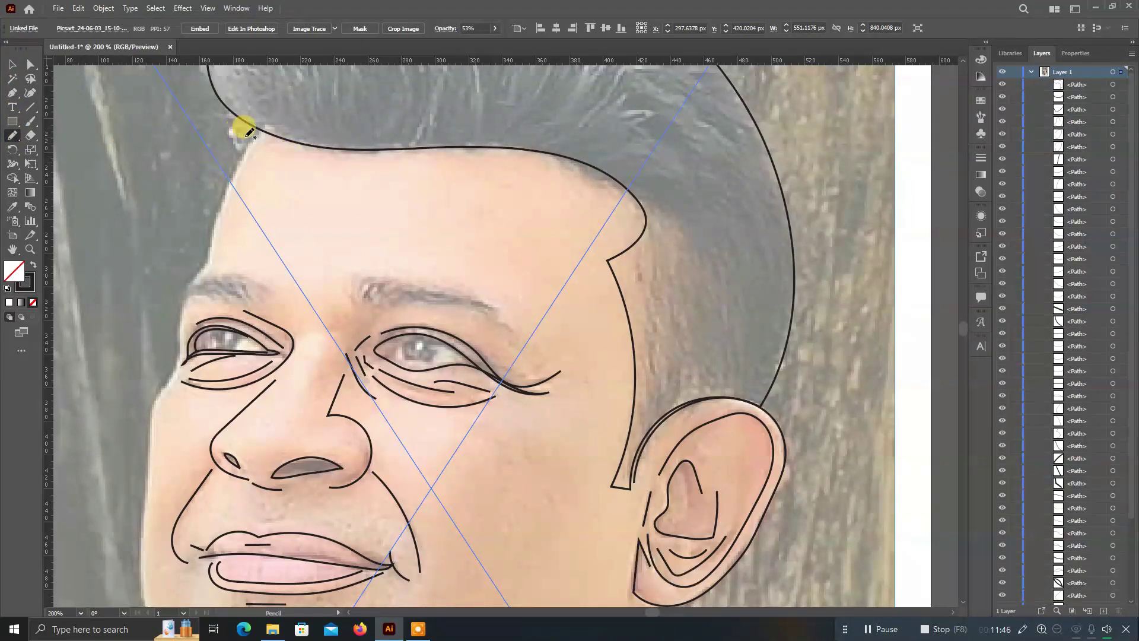
{"action": "left_click", "coordinate": [20, 70]}
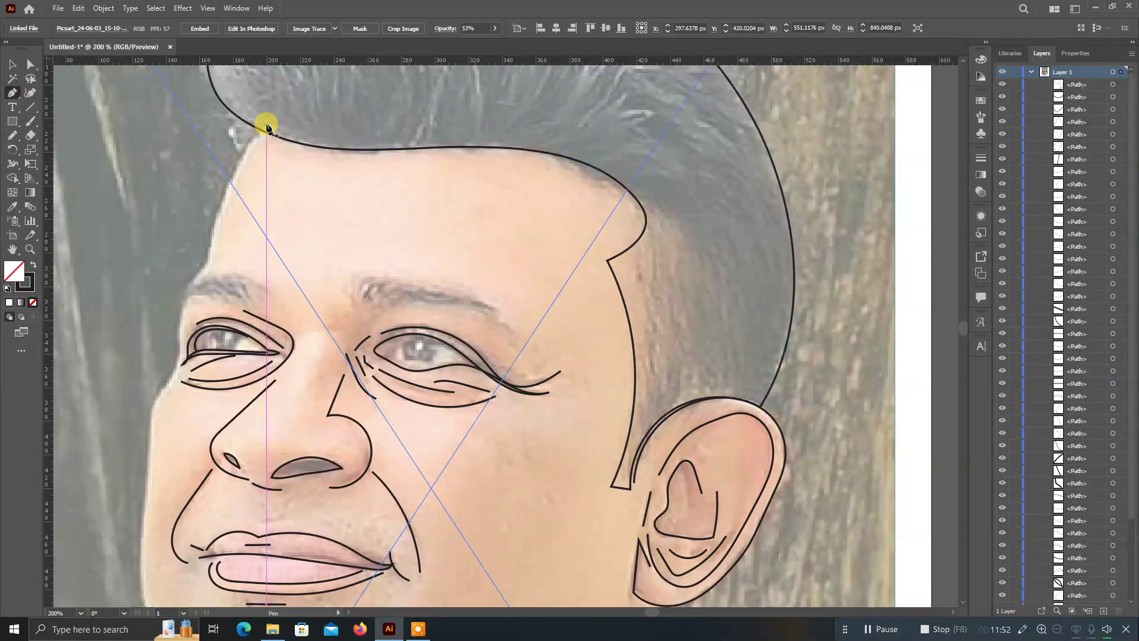
Start the face outline at the hairline and place anchors down the temple and cheek.
{"action": "left_click", "coordinate": [267, 126]}
{"action": "left_click", "coordinate": [207, 264]}
{"action": "scroll", "coordinate": [214, 267], "scroll_direction": "down", "scroll_amount": 2}
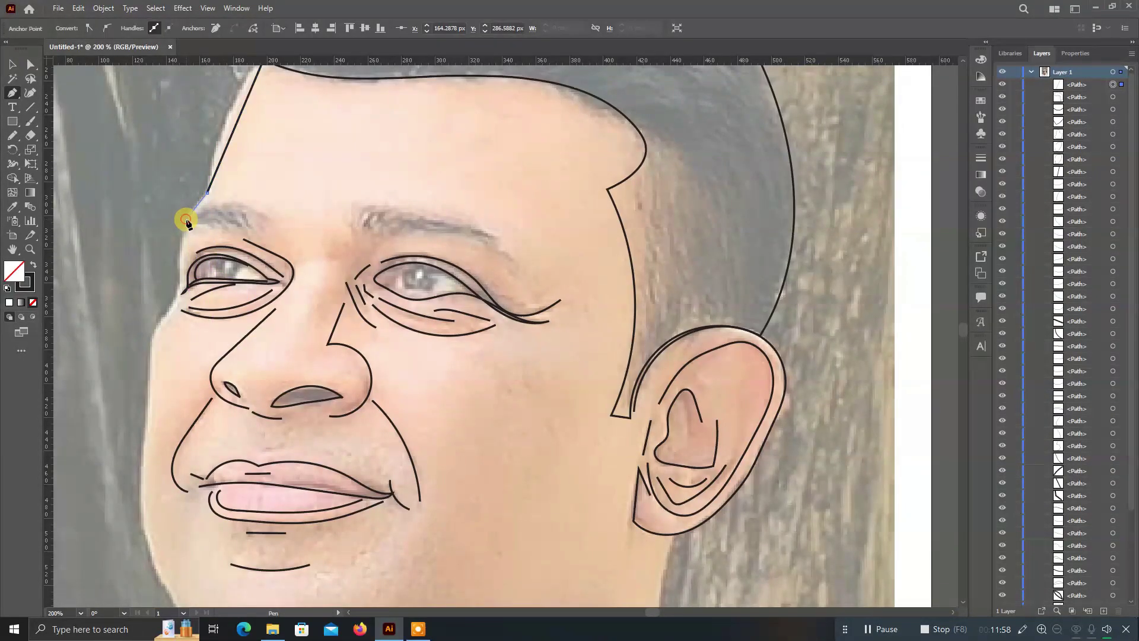
{"action": "left_click", "coordinate": [186, 220]}
{"action": "left_click", "coordinate": [178, 269]}
{"action": "left_click", "coordinate": [168, 309]}
{"action": "left_click", "coordinate": [150, 354]}
Continue the outline along the jaw and down the side of the neck to the necklace.
{"action": "scroll", "coordinate": [150, 355], "scroll_direction": "down", "scroll_amount": 2}
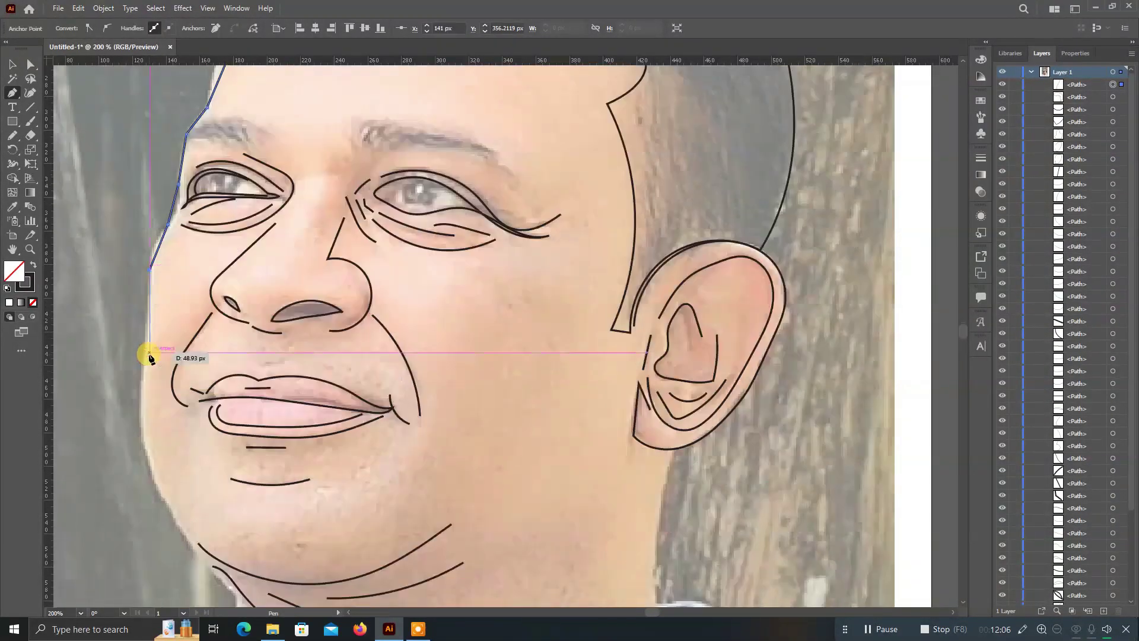
{"action": "scroll", "coordinate": [150, 356], "scroll_direction": "down", "scroll_amount": 2}
{"action": "left_click", "coordinate": [139, 325]}
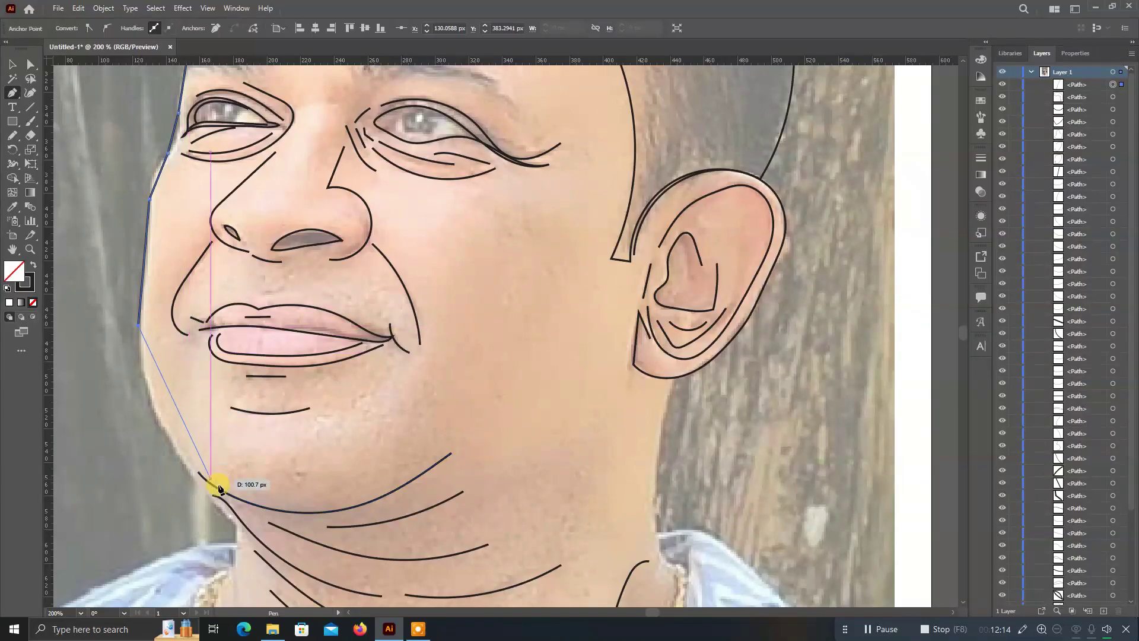
{"action": "scroll", "coordinate": [219, 487], "scroll_direction": "down", "scroll_amount": 4}
{"action": "left_click", "coordinate": [235, 371]}
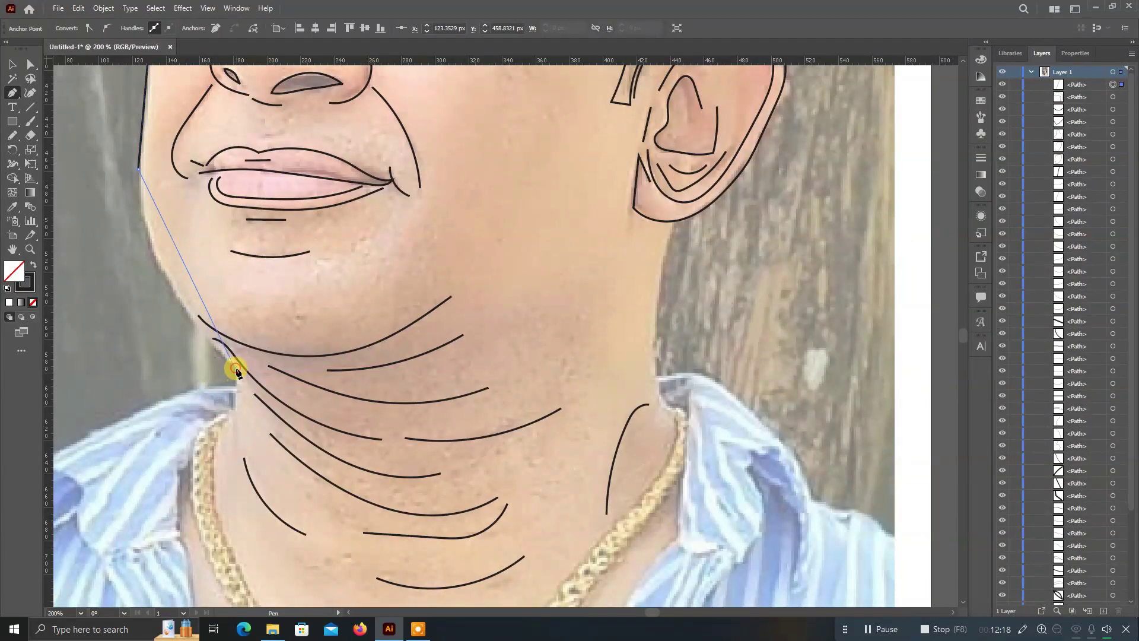
{"action": "left_click", "coordinate": [236, 415]}
{"action": "left_click", "coordinate": [213, 459]}
{"action": "left_click", "coordinate": [212, 499]}
Trace the outline along the necklace, around its lowest point and up its right side.
{"action": "scroll", "coordinate": [225, 356], "scroll_direction": "down", "scroll_amount": 5}
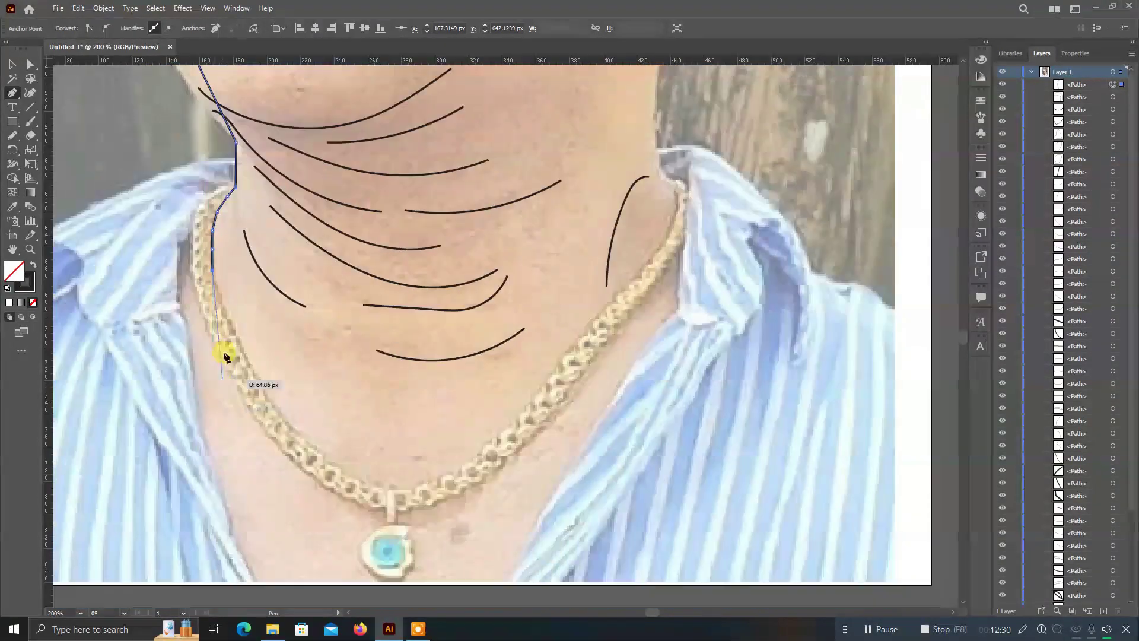
{"action": "left_click", "coordinate": [219, 288]}
{"action": "left_click", "coordinate": [223, 306]}
{"action": "left_click", "coordinate": [236, 337]}
{"action": "left_click", "coordinate": [254, 378]}
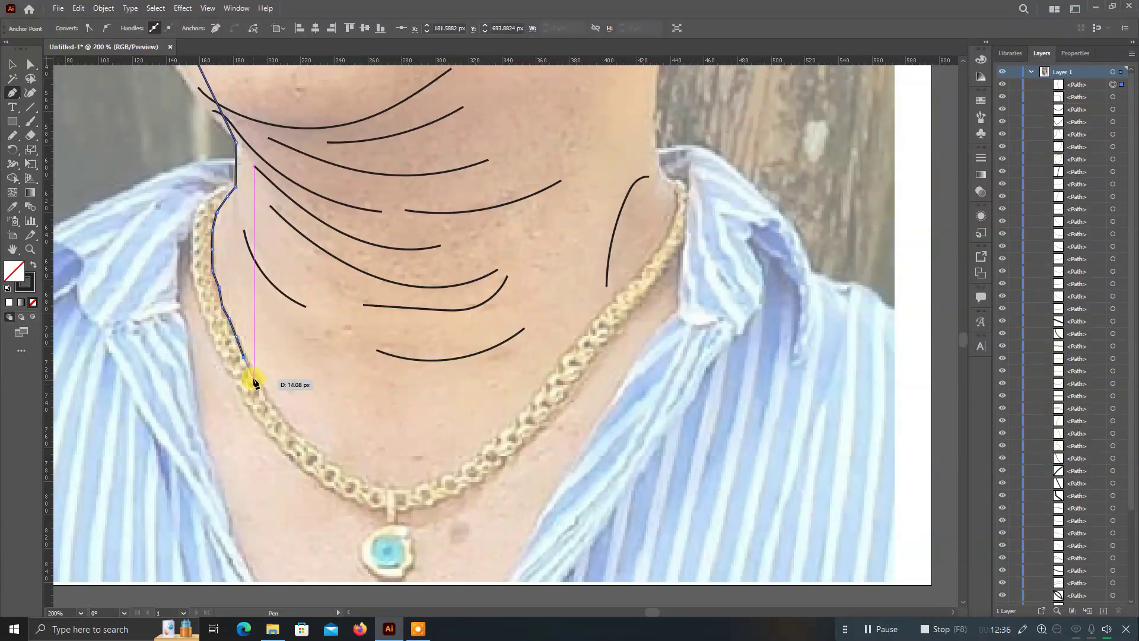
{"action": "left_click", "coordinate": [270, 407]}
{"action": "left_click", "coordinate": [283, 421]}
{"action": "left_click", "coordinate": [313, 448]}
{"action": "left_click", "coordinate": [342, 473]}
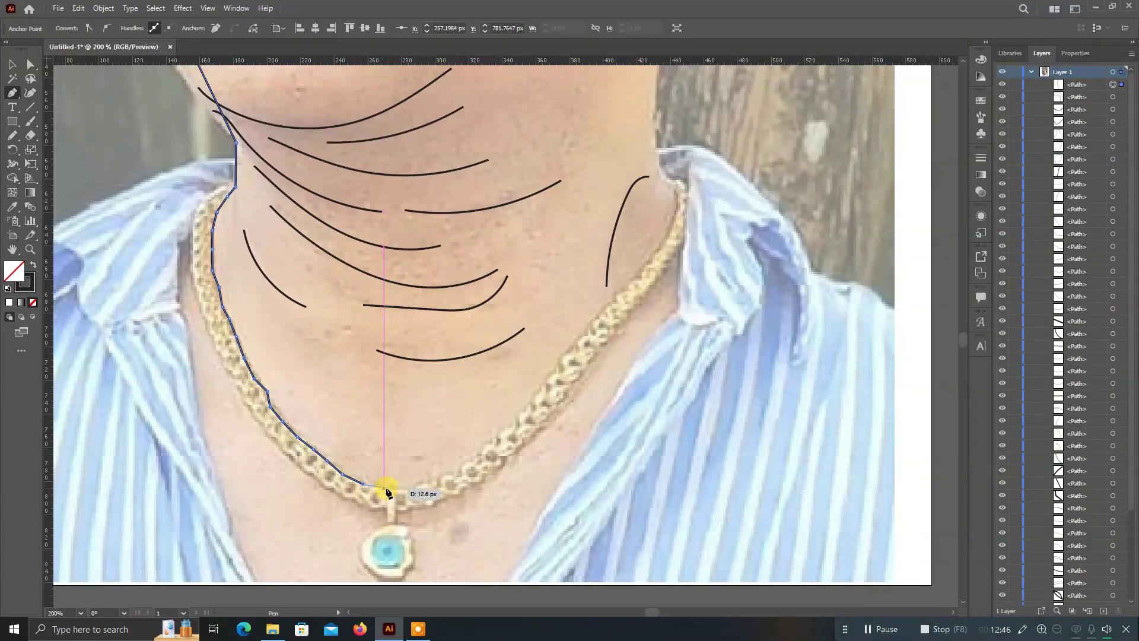
{"action": "left_click", "coordinate": [384, 488]}
{"action": "left_click", "coordinate": [436, 483]}
{"action": "left_click", "coordinate": [499, 443]}
{"action": "left_click", "coordinate": [515, 423]}
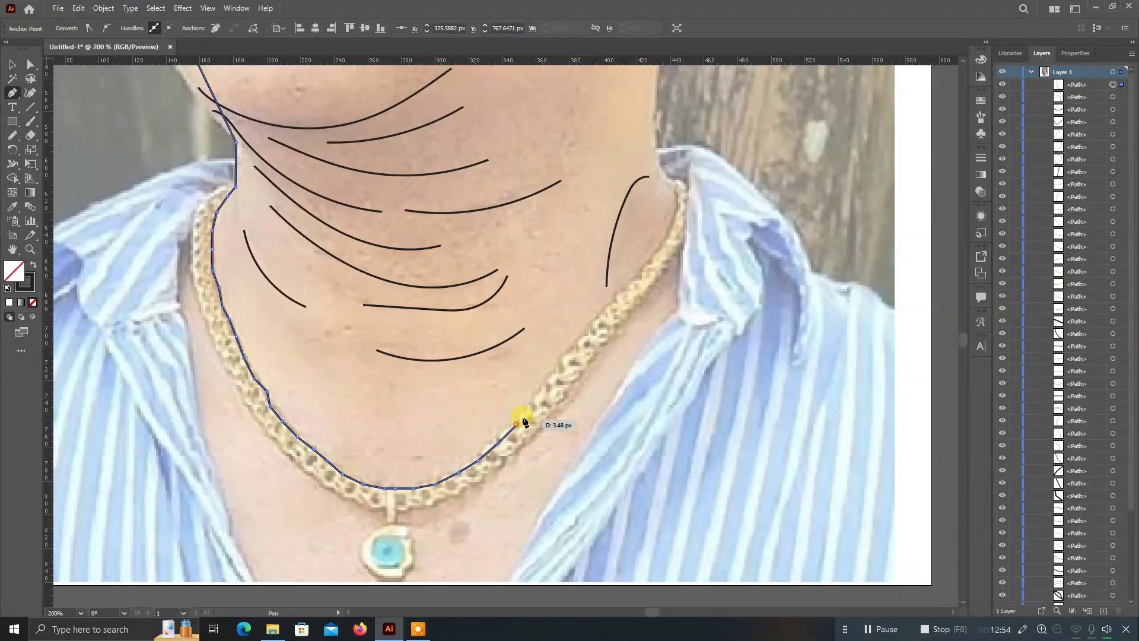
{"action": "left_click", "coordinate": [533, 405]}
{"action": "left_click", "coordinate": [547, 388]}
Carry the outline up to the right collar and neck to the bottom of the ear.
{"action": "scroll", "coordinate": [547, 387], "scroll_direction": "up", "scroll_amount": 2}
{"action": "left_click", "coordinate": [562, 442]}
{"action": "left_click", "coordinate": [574, 420]}
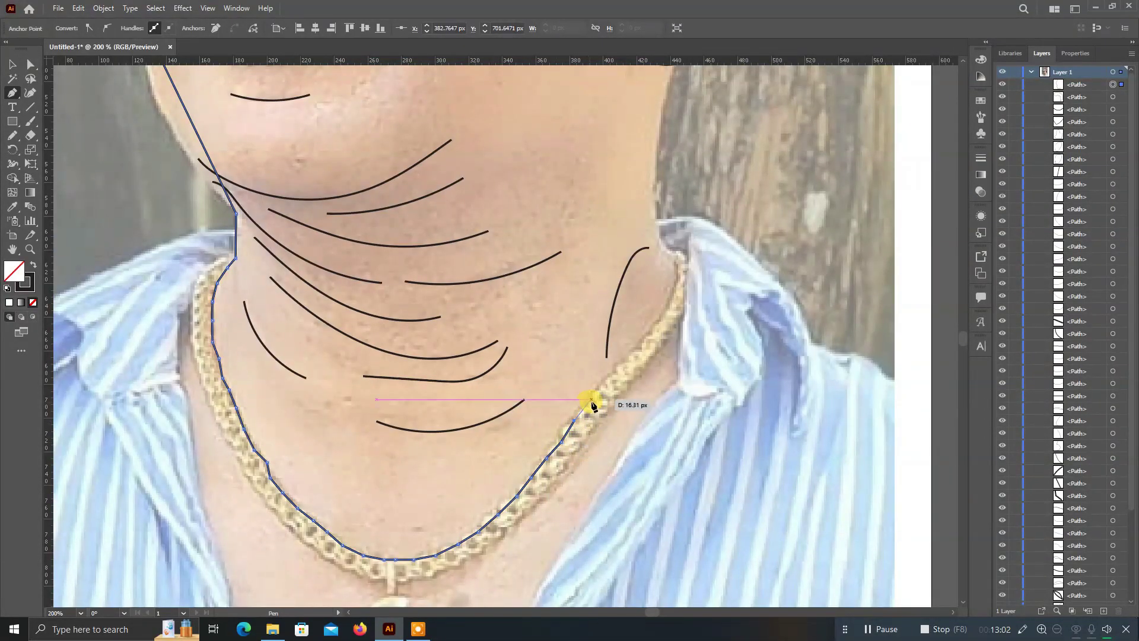
{"action": "left_click", "coordinate": [605, 387]}
{"action": "left_click", "coordinate": [642, 348]}
{"action": "left_click", "coordinate": [664, 318]}
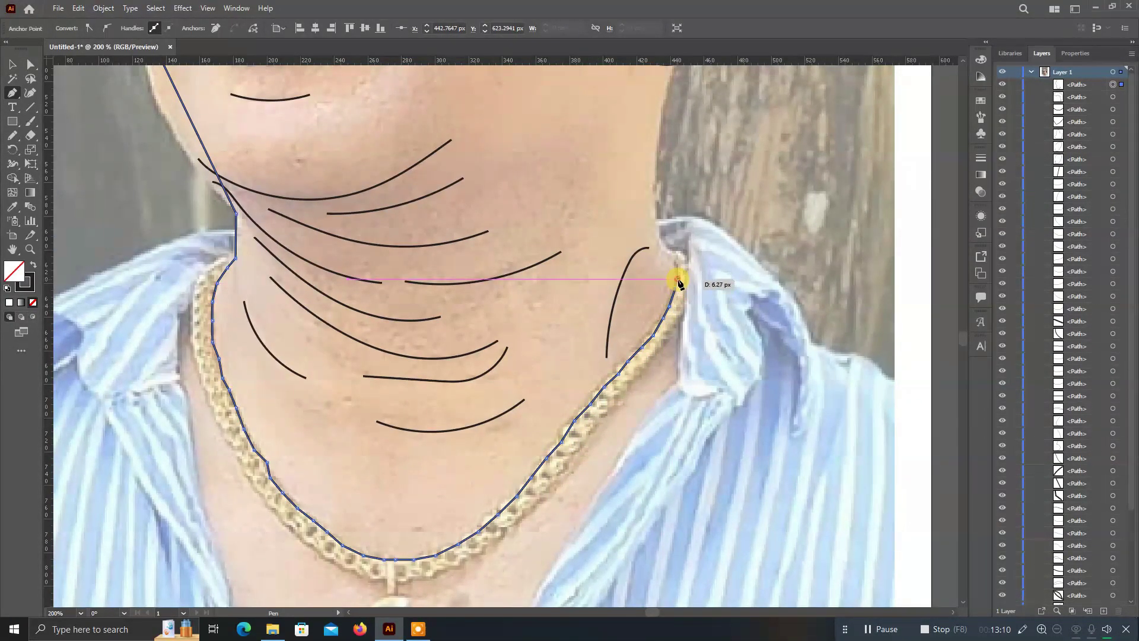
{"action": "left_click", "coordinate": [674, 252]}
{"action": "scroll", "coordinate": [675, 252], "scroll_direction": "up", "scroll_amount": 4}
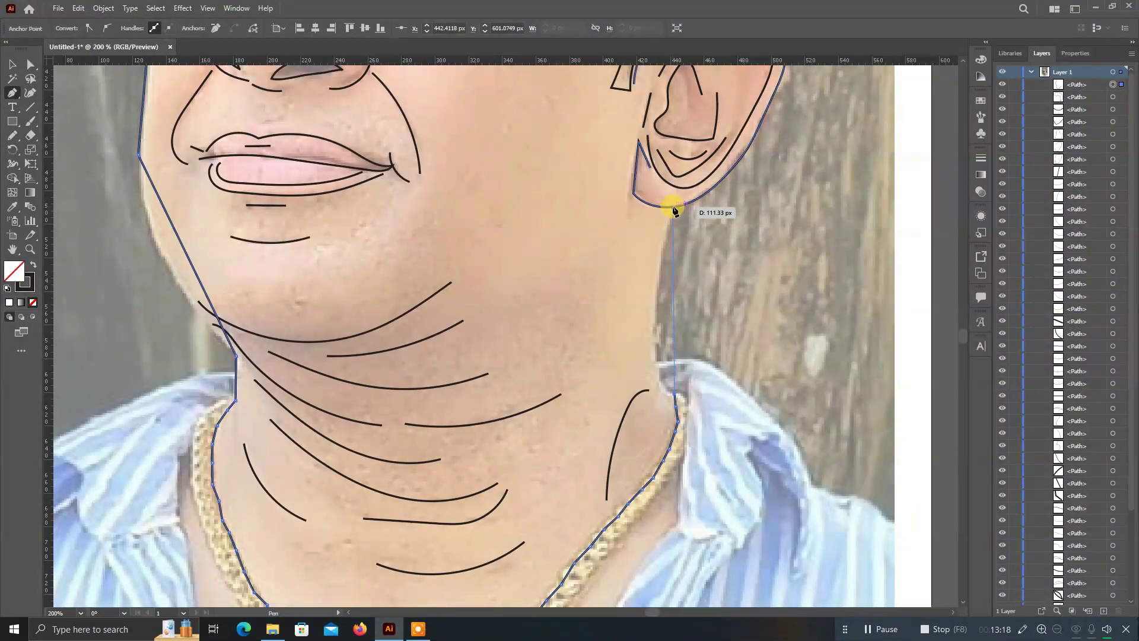
{"action": "left_click", "coordinate": [675, 210]}
Trace over the ear, up the sideburn and across the hairline, closing the path.
{"action": "scroll", "coordinate": [676, 211], "scroll_direction": "up", "scroll_amount": 8}
{"action": "left_click", "coordinate": [759, 397]}
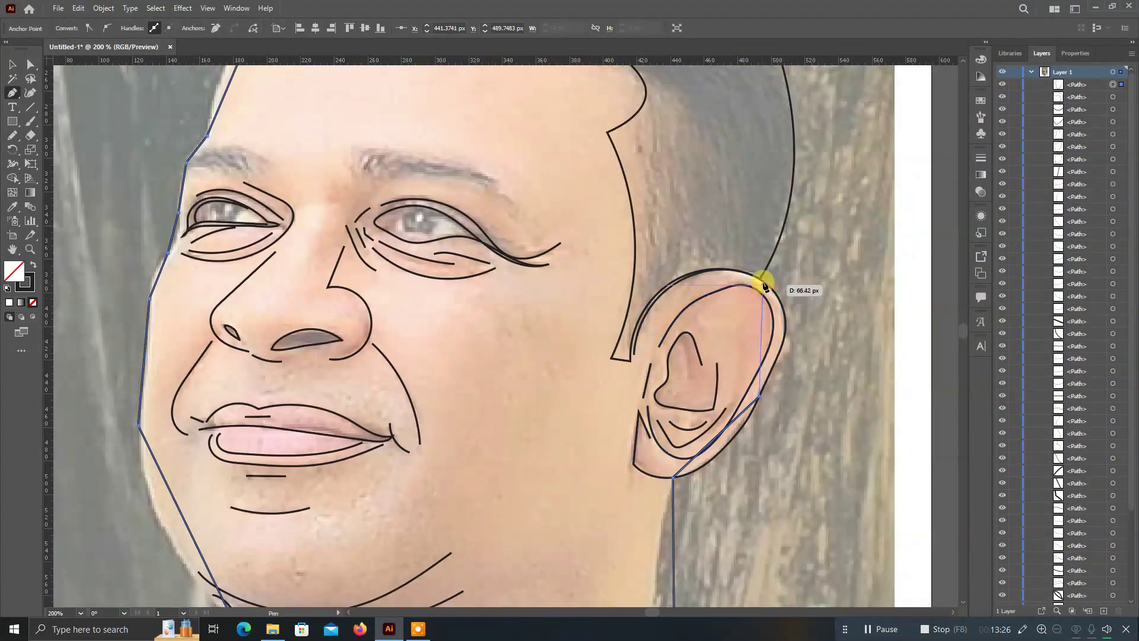
{"action": "left_click", "coordinate": [761, 281]}
{"action": "left_click", "coordinate": [631, 359]}
{"action": "left_click", "coordinate": [611, 358]}
{"action": "scroll", "coordinate": [626, 296], "scroll_direction": "up", "scroll_amount": 3}
{"action": "scroll", "coordinate": [629, 262], "scroll_direction": "up", "scroll_amount": 2}
{"action": "left_click", "coordinate": [607, 289]}
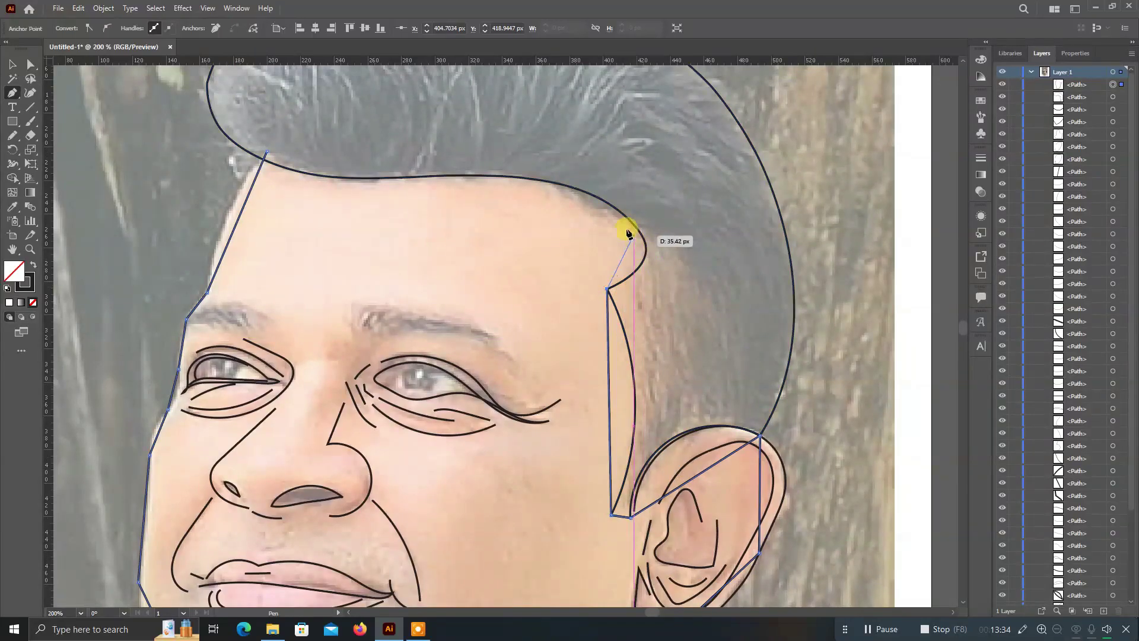
{"action": "left_click", "coordinate": [521, 177]}
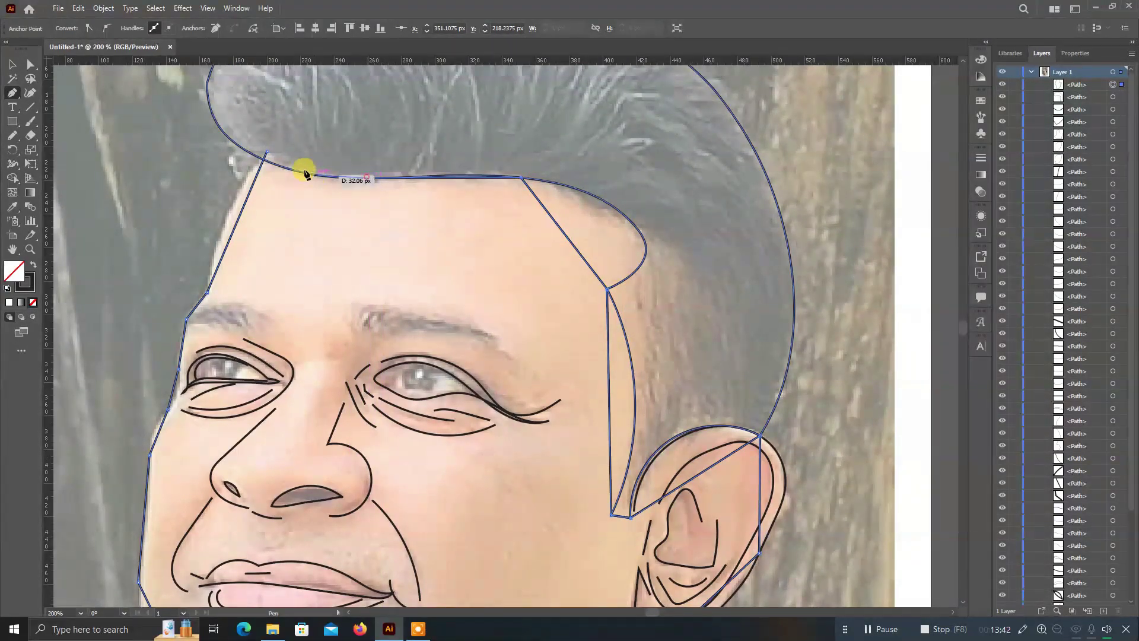
{"action": "left_click", "coordinate": [368, 177]}
{"action": "left_click", "coordinate": [267, 152]}
{"action": "left_click", "coordinate": [30, 92]}
{"action": "scroll", "coordinate": [243, 220], "scroll_direction": "up", "scroll_amount": 1}
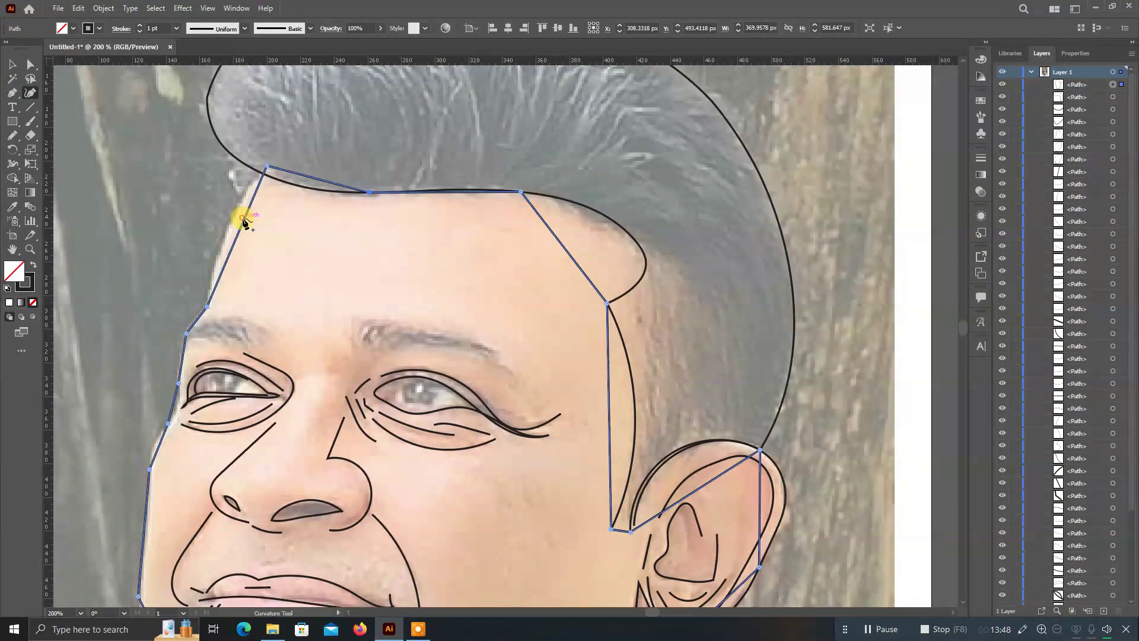
Bend the forehead and hairline segments into curves rounding toward the sideburn.
{"action": "left_click_drag", "start_coordinate": [246, 223], "coordinate": [235, 220]}
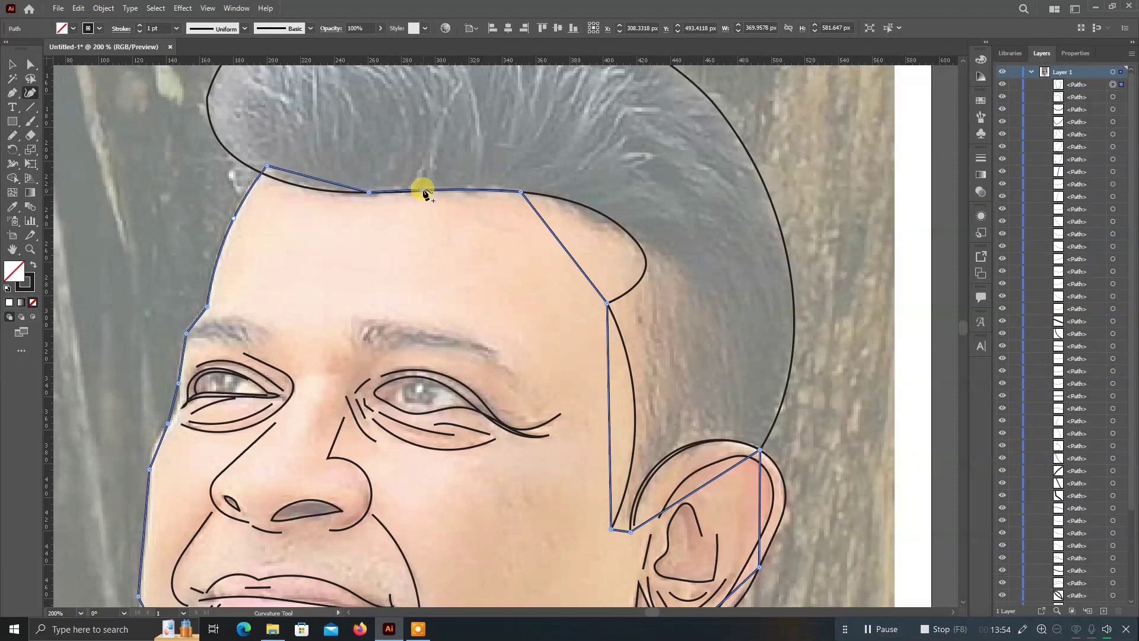
{"action": "left_click_drag", "start_coordinate": [555, 236], "coordinate": [613, 248]}
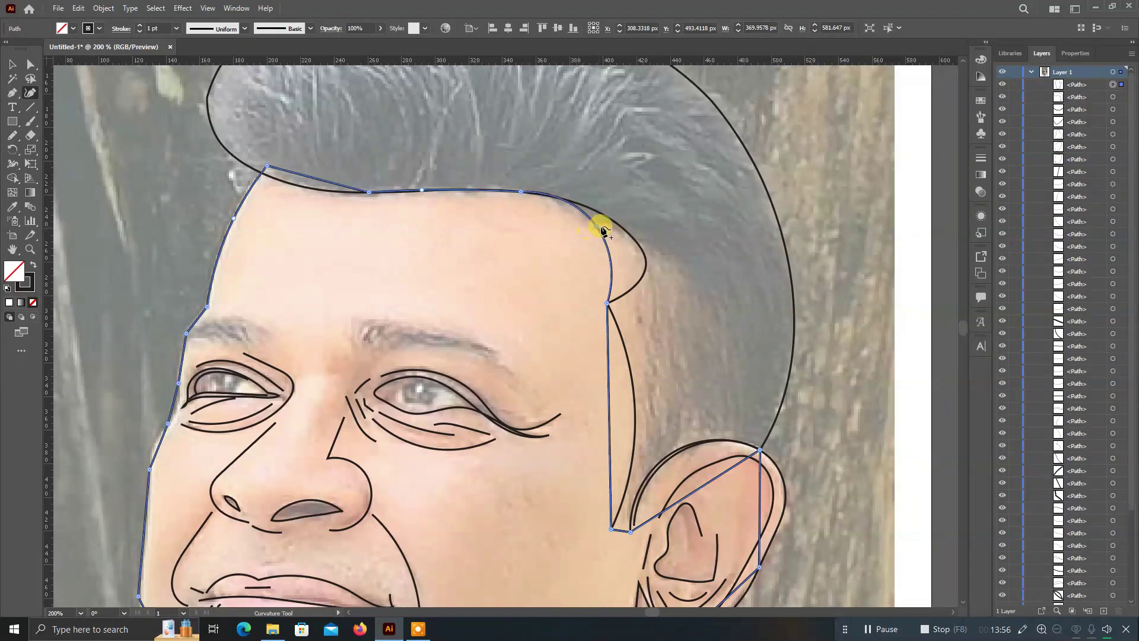
{"action": "left_click_drag", "start_coordinate": [572, 205], "coordinate": [644, 249]}
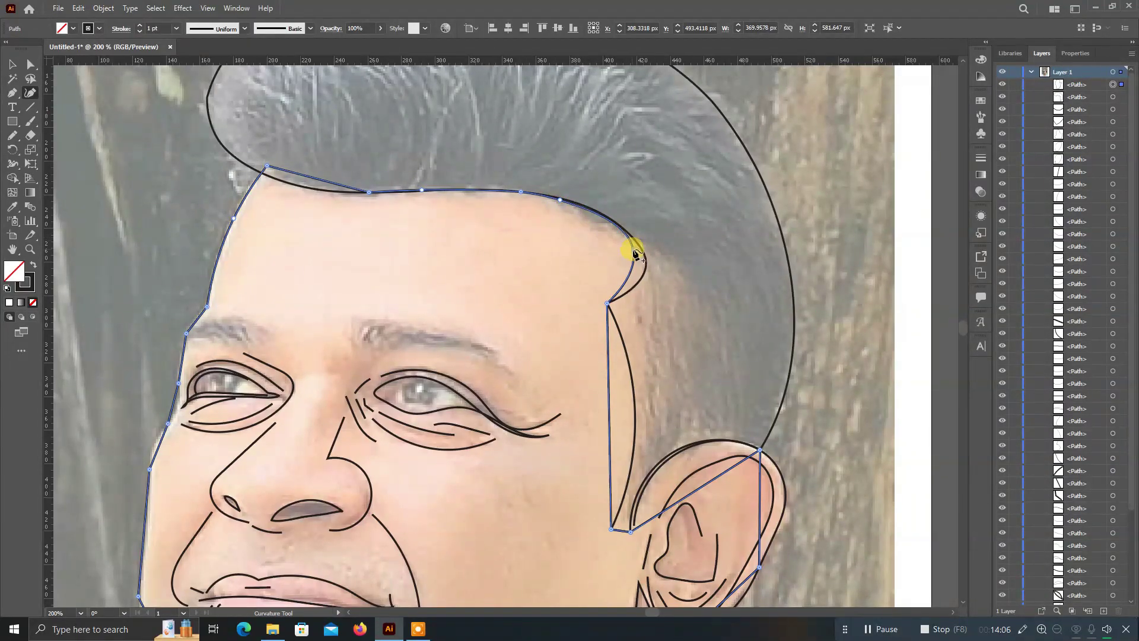
{"action": "scroll", "coordinate": [607, 277], "scroll_direction": "down", "scroll_amount": 1}
{"action": "scroll", "coordinate": [606, 278], "scroll_direction": "down", "scroll_amount": 5}
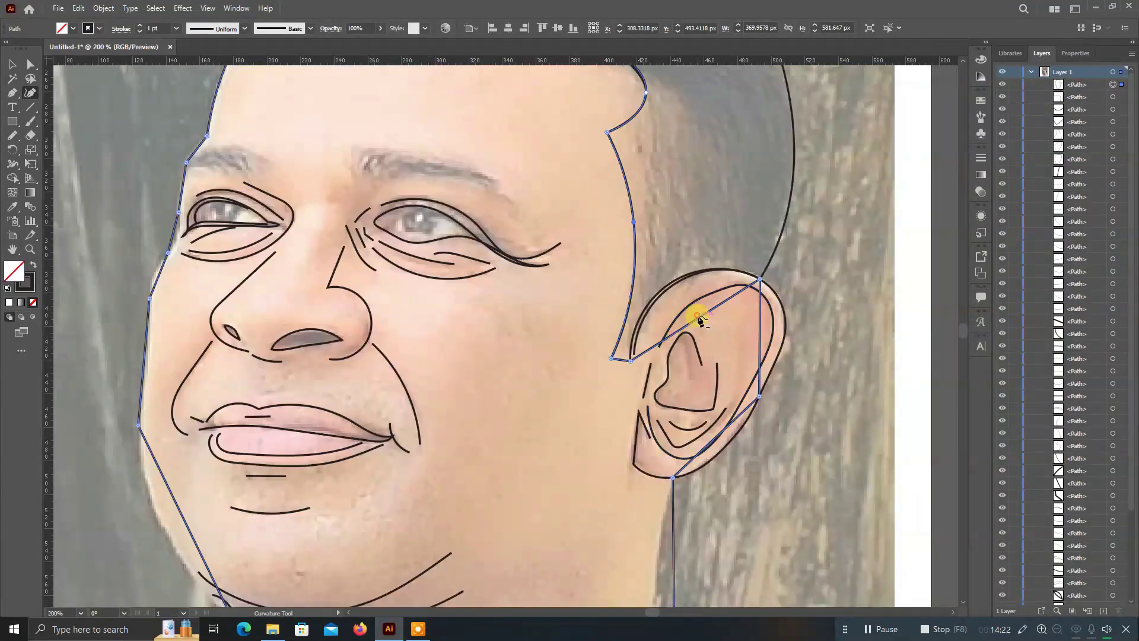
Curve the ear edge and add points to shape the neck curve to the photo.
{"action": "left_click_drag", "start_coordinate": [778, 305], "coordinate": [770, 368]}
{"action": "scroll", "coordinate": [770, 368], "scroll_direction": "down", "scroll_amount": 5}
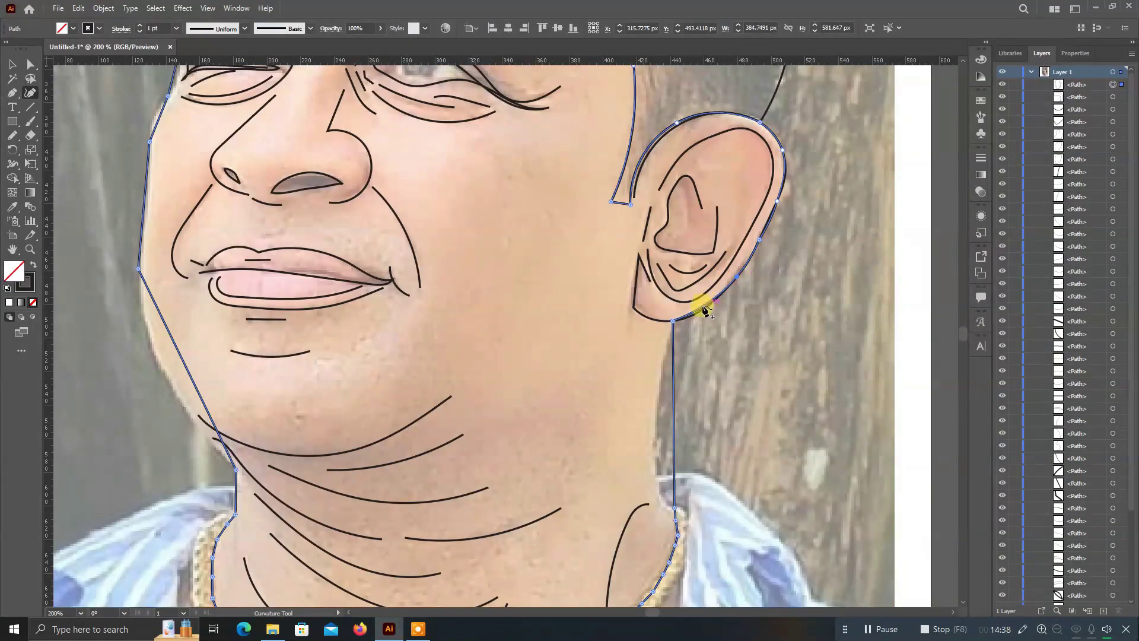
{"action": "scroll", "coordinate": [705, 310], "scroll_direction": "down", "scroll_amount": 2}
{"action": "left_click_drag", "start_coordinate": [655, 343], "coordinate": [654, 305]}
{"action": "scroll", "coordinate": [665, 334], "scroll_direction": "down", "scroll_amount": 1}
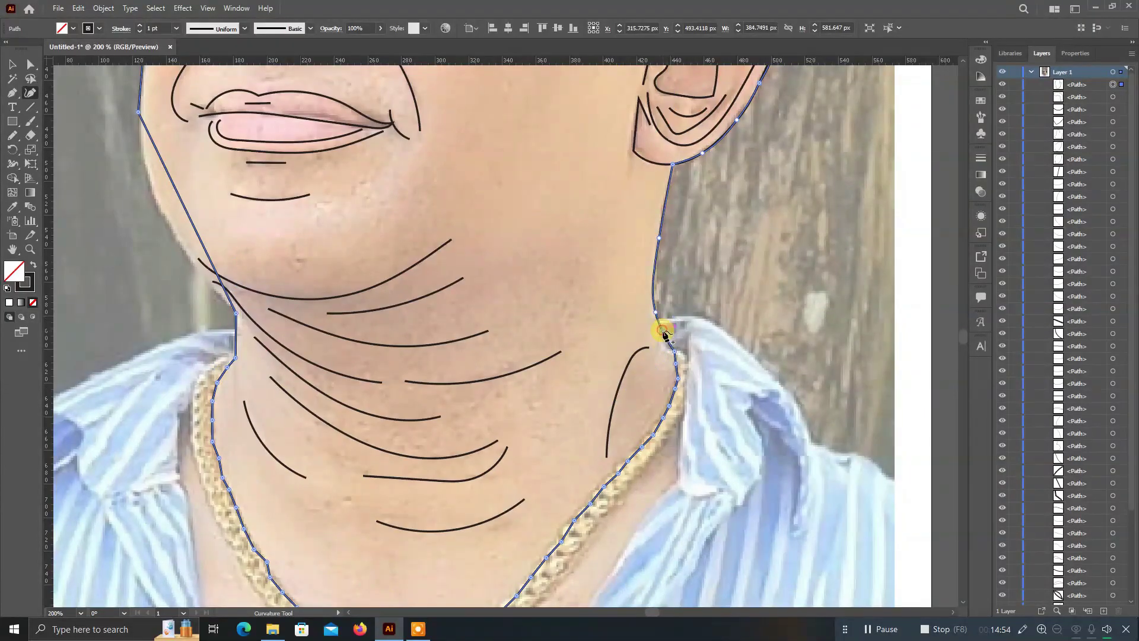
{"action": "left_click", "coordinate": [664, 337]}
{"action": "left_click", "coordinate": [652, 311]}
{"action": "left_click_drag", "start_coordinate": [657, 237], "coordinate": [656, 240]}
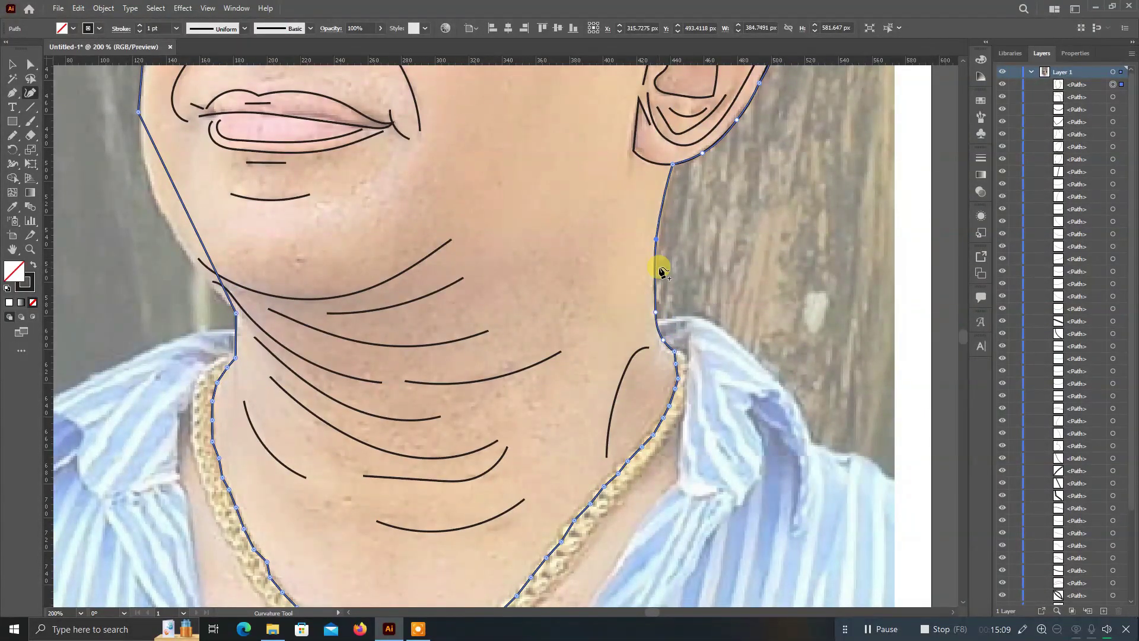
{"action": "scroll", "coordinate": [675, 309], "scroll_direction": "down", "scroll_amount": 1}
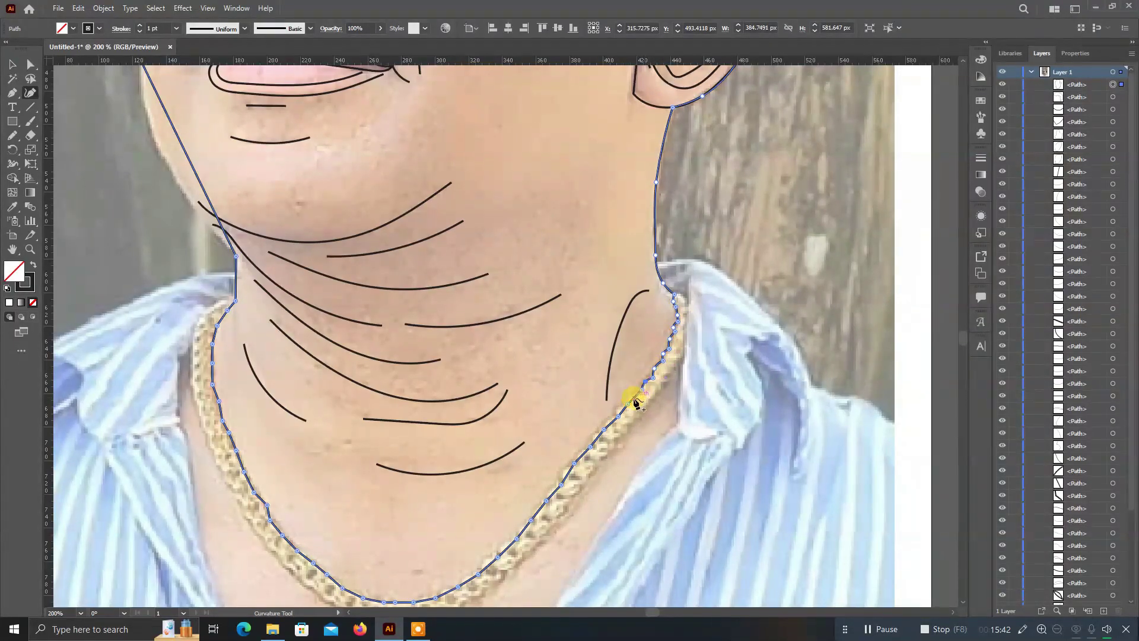
{"action": "scroll", "coordinate": [564, 475], "scroll_direction": "down", "scroll_amount": 3}
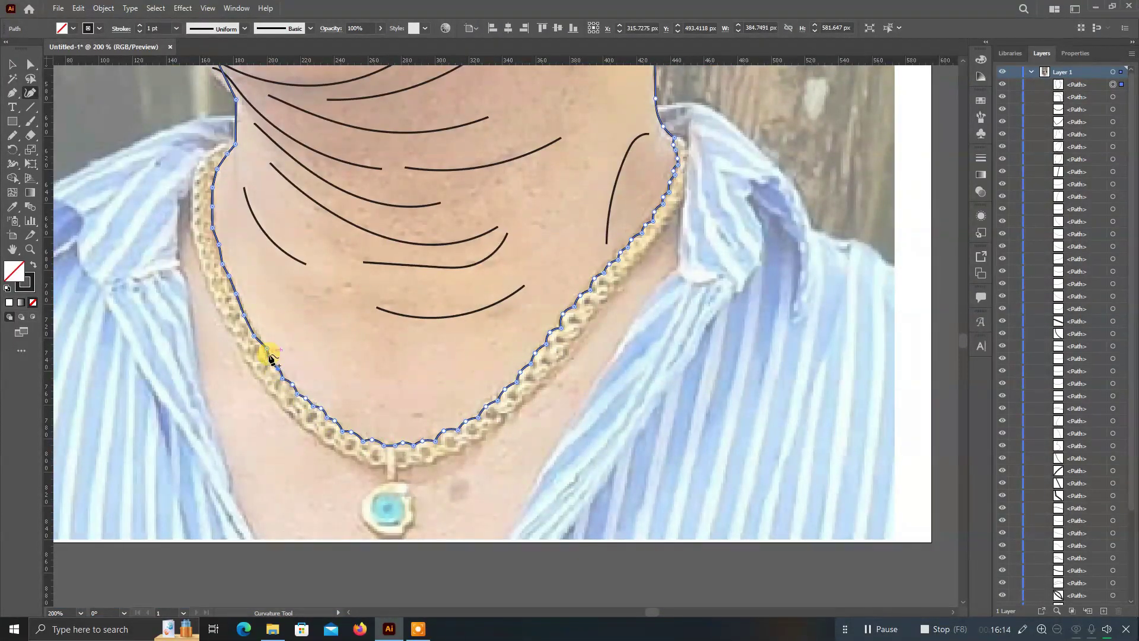
Make the outline hug the necklace links.
{"action": "left_click", "coordinate": [217, 169]}
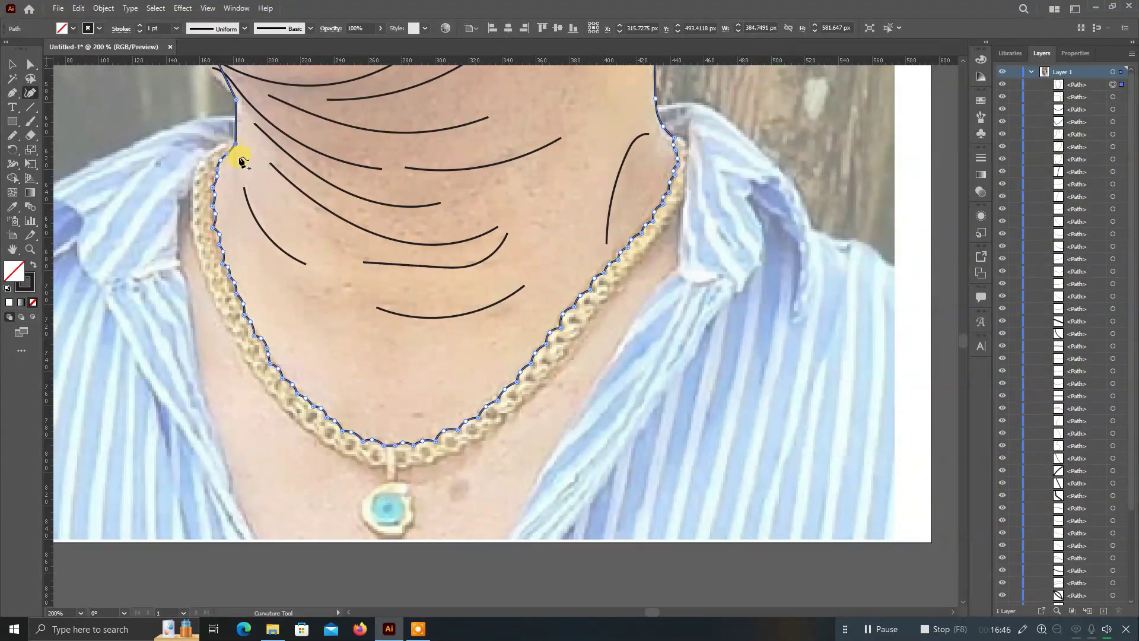
{"action": "scroll", "coordinate": [386, 300], "scroll_direction": "up", "scroll_amount": 7}
{"action": "scroll", "coordinate": [279, 297], "scroll_direction": "down", "scroll_amount": 2}
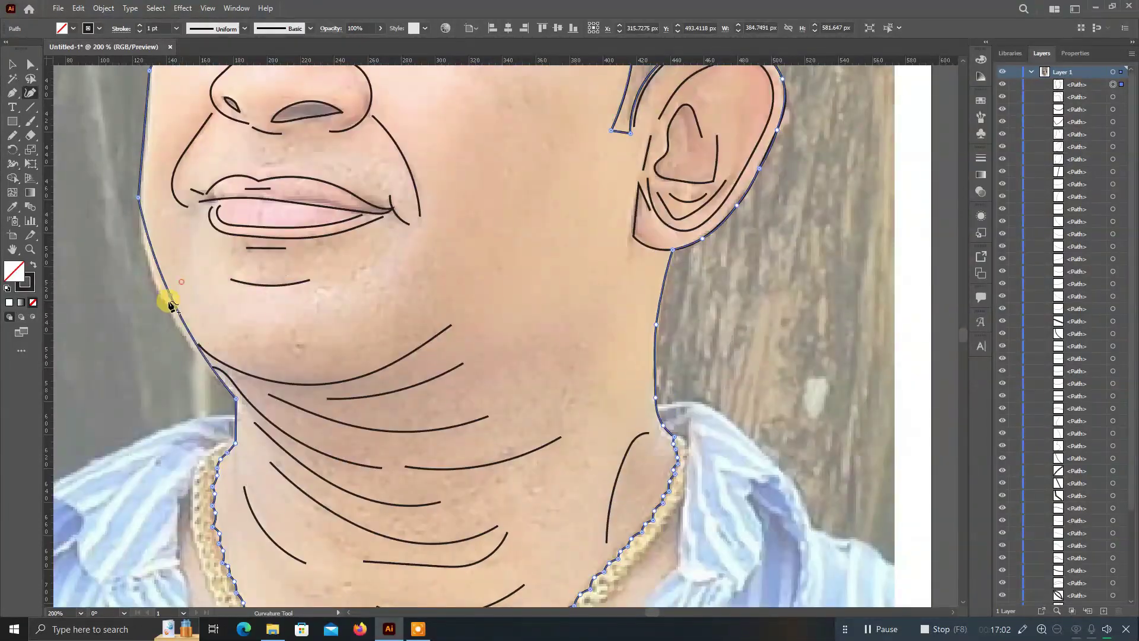
{"action": "scroll", "coordinate": [172, 332], "scroll_direction": "up", "scroll_amount": 3}
Curve the cheek edge, left temple and face edge near the eye.
{"action": "left_click", "coordinate": [147, 310]}
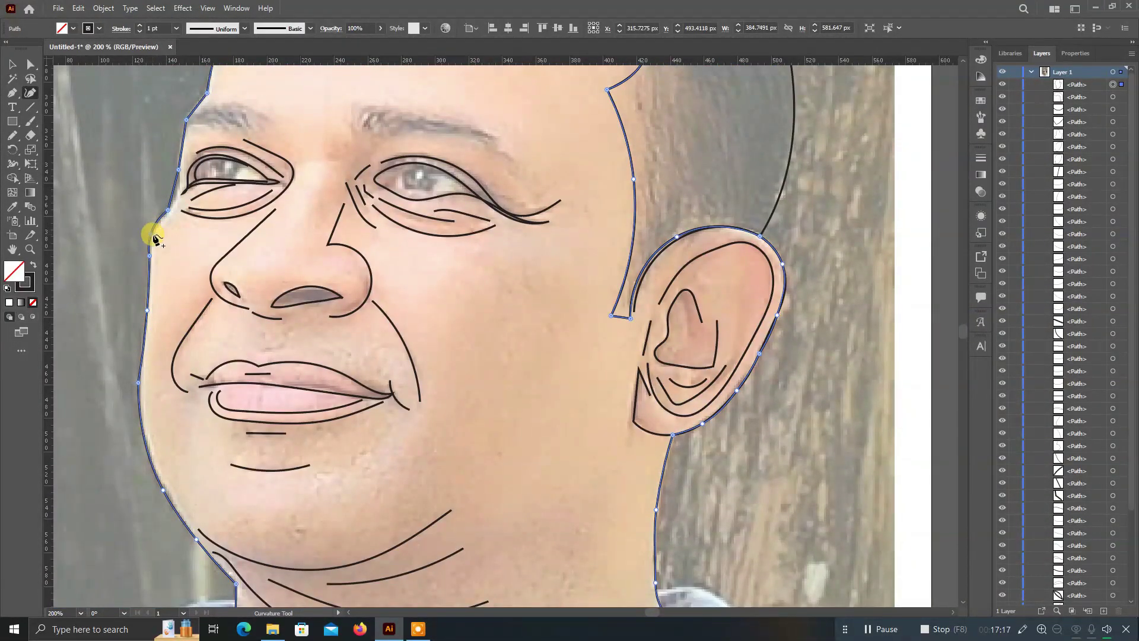
{"action": "left_click", "coordinate": [168, 210]}
{"action": "left_click", "coordinate": [182, 191]}
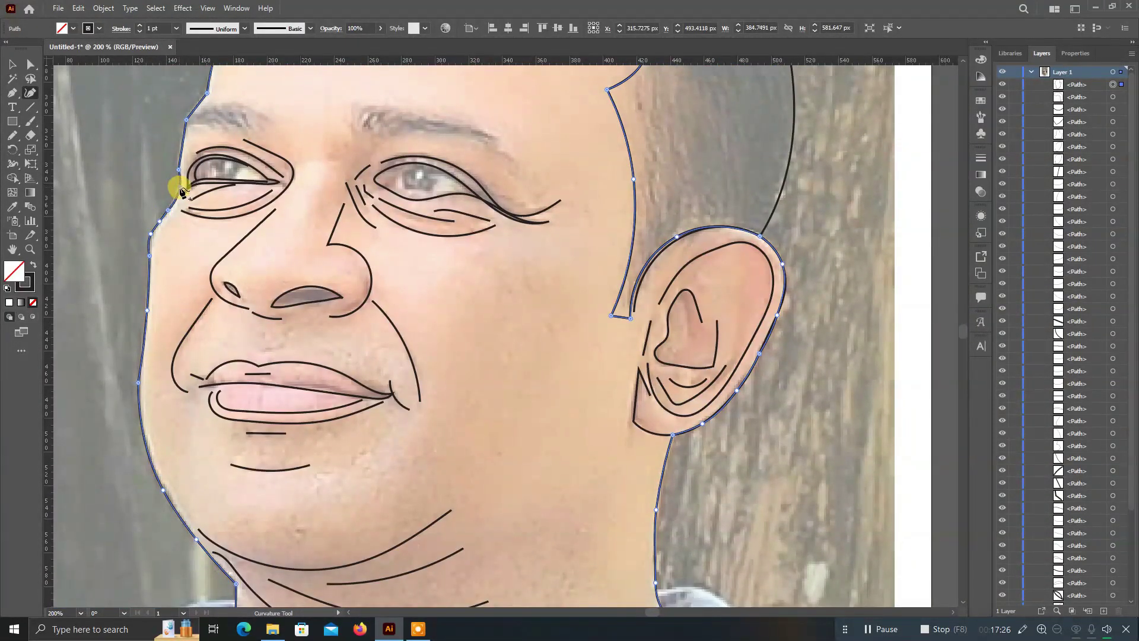
{"action": "left_click", "coordinate": [158, 218]}
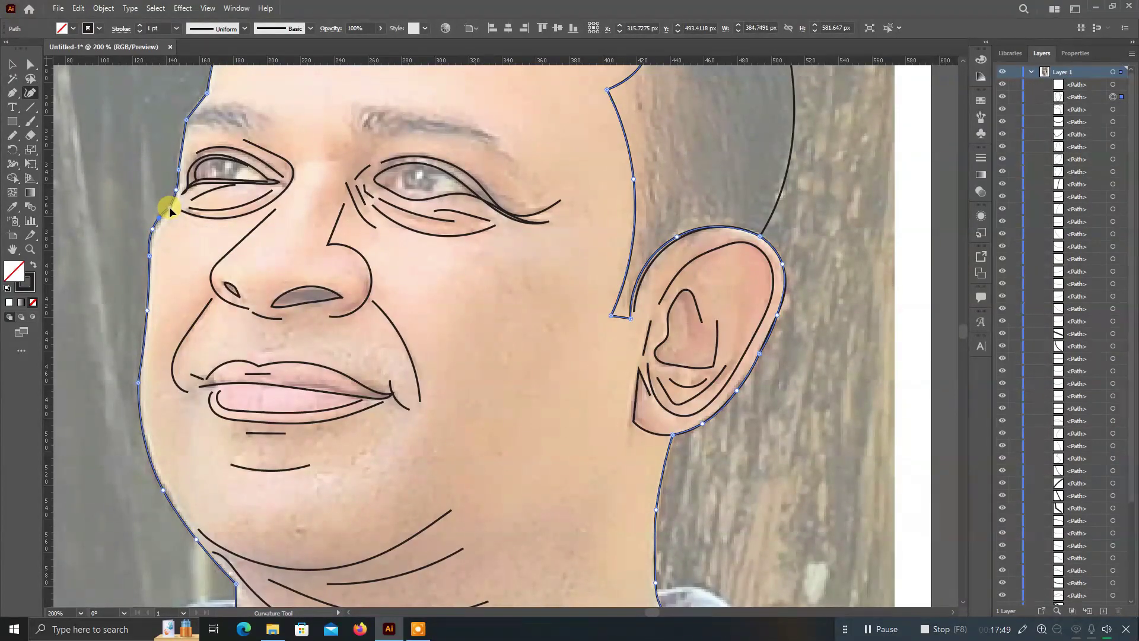
{"action": "scroll", "coordinate": [172, 220], "scroll_direction": "up", "scroll_amount": 3}
{"action": "scroll", "coordinate": [232, 160], "scroll_direction": "up", "scroll_amount": 2}
Draw straight Pen outlines around the eyebrows.
{"action": "scroll", "coordinate": [231, 172], "scroll_direction": "down", "scroll_amount": 3}
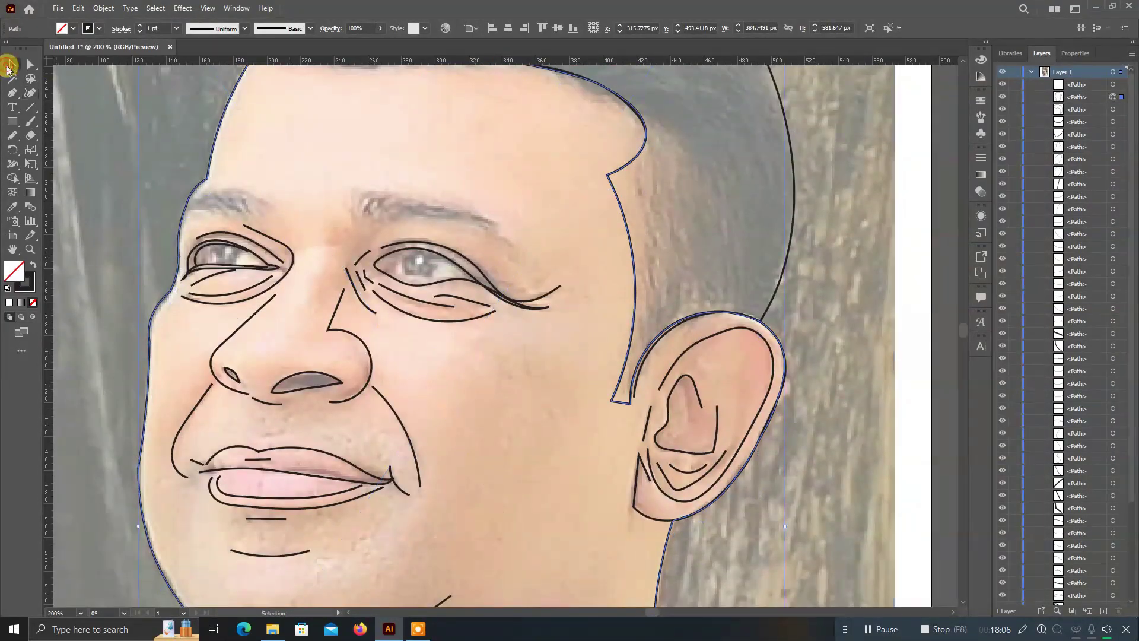
{"action": "key", "text": "p"}
{"action": "left_click", "coordinate": [362, 196]}
{"action": "left_click", "coordinate": [361, 221]}
{"action": "left_click_drag", "start_coordinate": [480, 232], "coordinate": [516, 274]}
{"action": "left_click", "coordinate": [532, 274]}
{"action": "left_click", "coordinate": [489, 221]}
{"action": "left_click", "coordinate": [362, 196]}
Bend the eyebrow outline into curves following the brow with the Curvature tool.
{"action": "key", "text": "shift+grave"}
{"action": "left_click", "coordinate": [184, 212]}
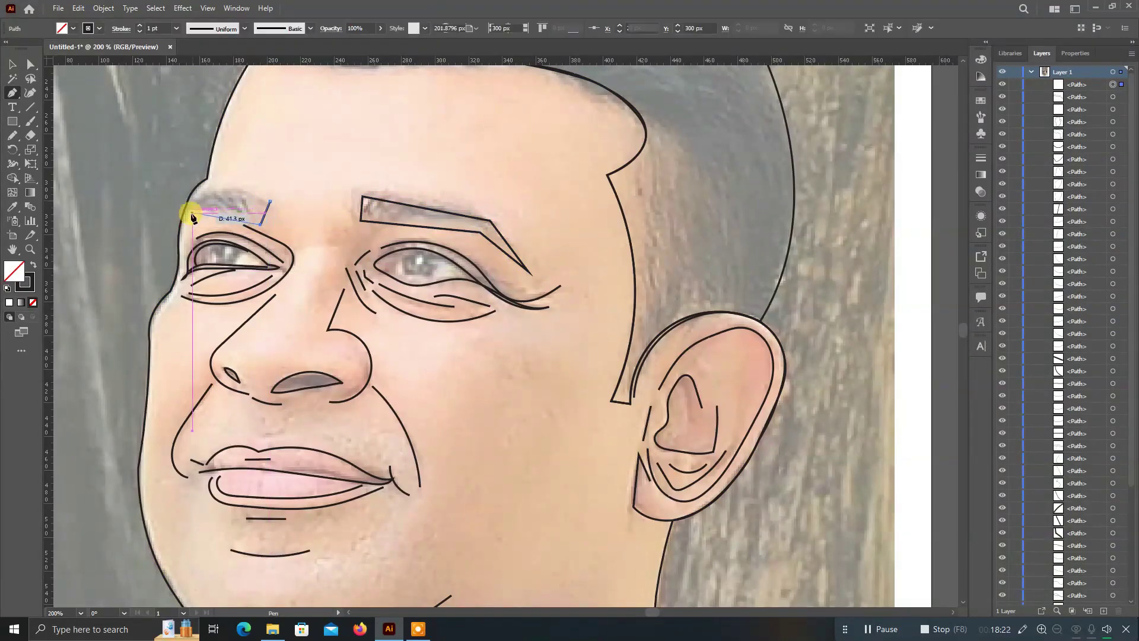
{"action": "left_click", "coordinate": [221, 190]}
{"action": "left_click", "coordinate": [184, 212]}
{"action": "left_click", "coordinate": [410, 202]}
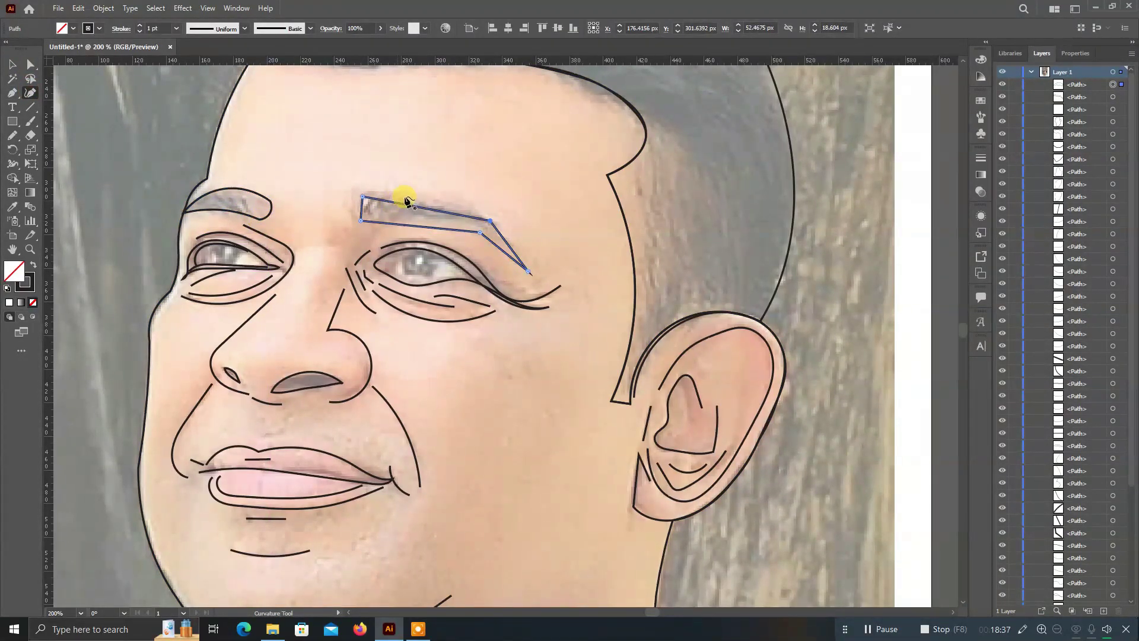
{"action": "left_click", "coordinate": [355, 208]}
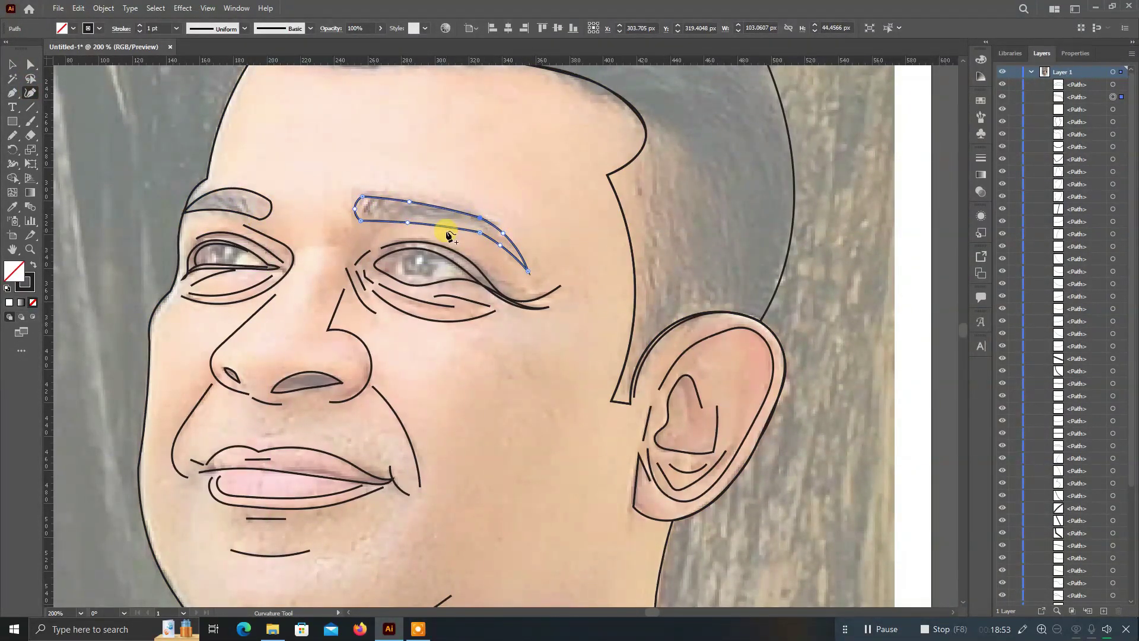
{"action": "scroll", "coordinate": [448, 235], "scroll_direction": "down", "scroll_amount": 2}
Draw a closed straight-edged shape along the left eye's upper lid.
{"action": "key", "text": "p"}
{"action": "left_click", "coordinate": [202, 206]}
{"action": "left_click_drag", "start_coordinate": [240, 191], "coordinate": [244, 196]}
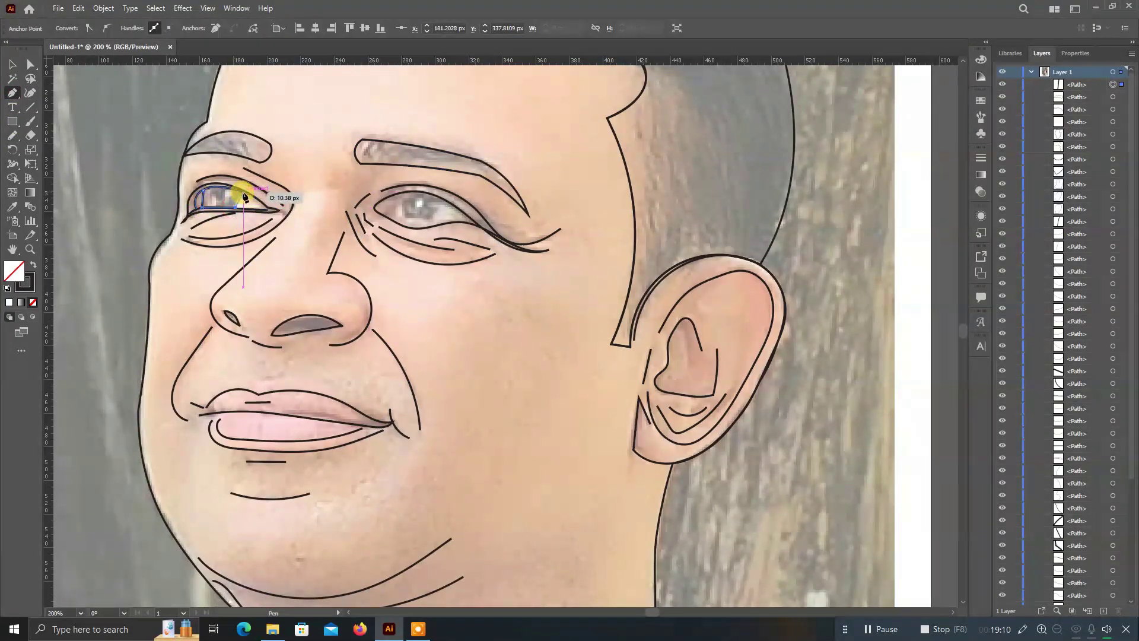
{"action": "left_click", "coordinate": [235, 207]}
{"action": "left_click", "coordinate": [202, 207]}
{"action": "scroll", "coordinate": [203, 224], "scroll_direction": "up", "scroll_amount": 3}
Curve the left eye shape's top and left edges to follow the eye opening.
{"action": "key", "text": "shift+grave"}
{"action": "left_click_drag", "start_coordinate": [279, 152], "coordinate": [293, 137]}
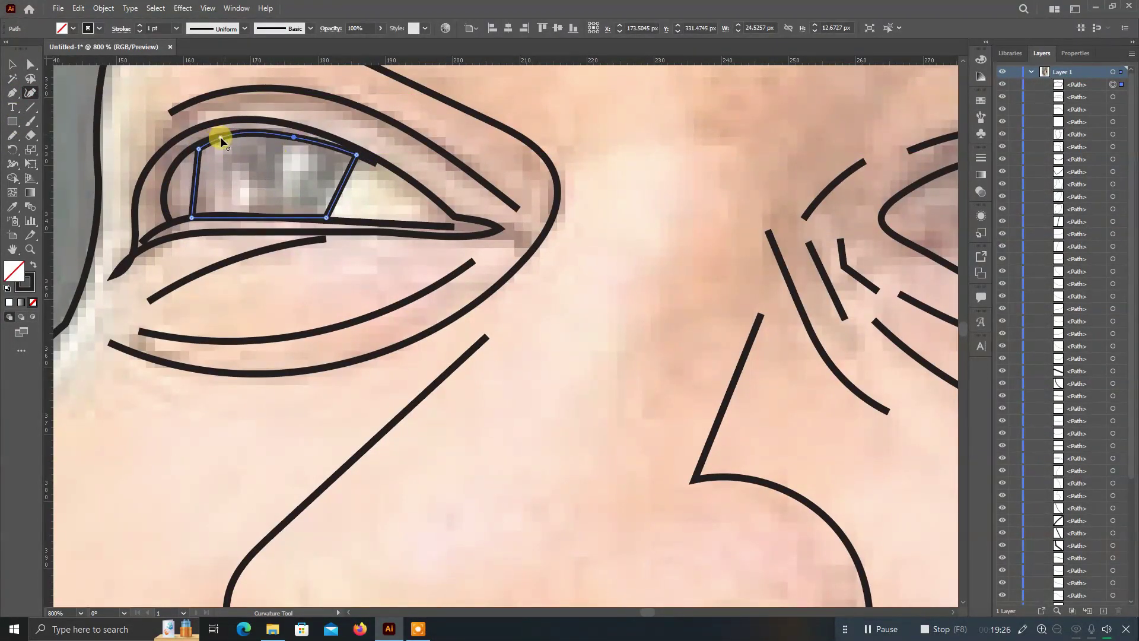
{"action": "left_click", "coordinate": [214, 140]}
{"action": "left_click", "coordinate": [186, 180]}
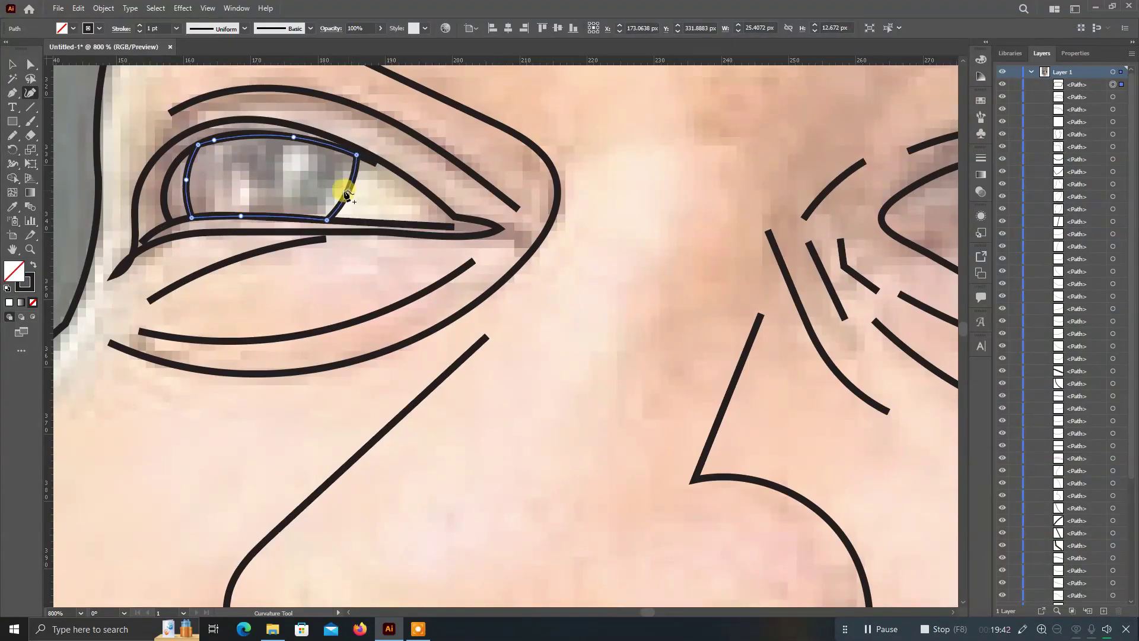
{"action": "key", "text": "ctrl+minus"}
{"action": "key", "text": "ctrl+minus"}
{"action": "key", "text": "ctrl+minus"}
{"action": "key", "text": "ctrl+z"}
{"action": "key", "text": "ctrl+z"}
{"action": "key", "text": "ctrl+z"}
Add curve points to round off the straight outline in the other eye.
{"action": "left_click", "coordinate": [14, 96]}
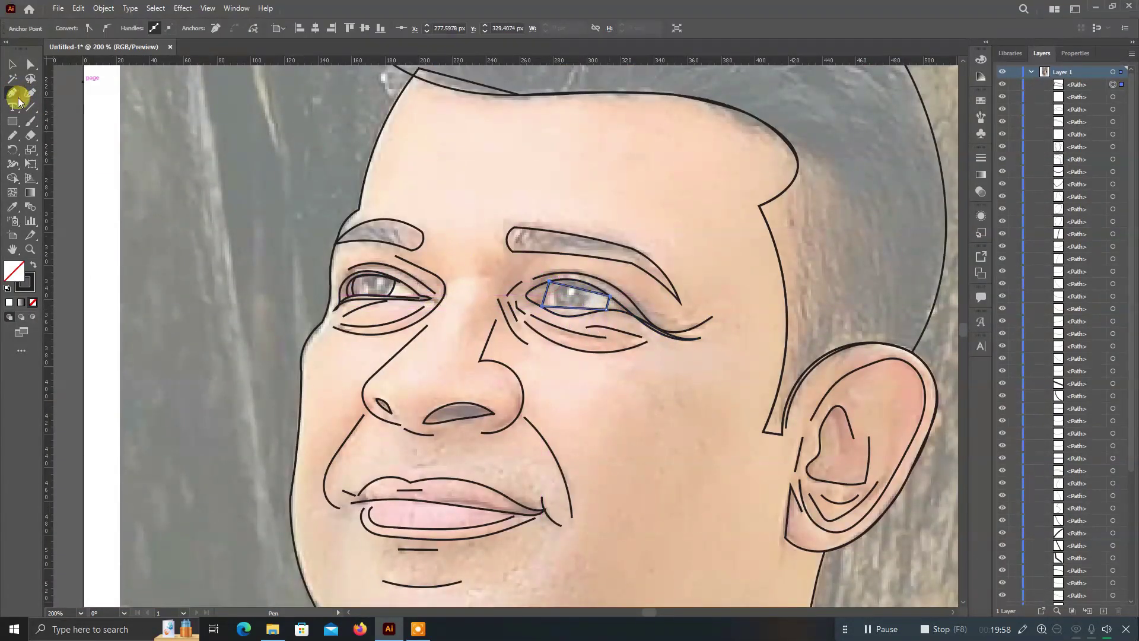
{"action": "scroll", "coordinate": [576, 297], "scroll_direction": "up", "scroll_amount": 3}
{"action": "key", "text": "shift+grave"}
{"action": "left_click", "coordinate": [432, 243]}
{"action": "left_click", "coordinate": [321, 284]}
{"action": "left_click", "coordinate": [389, 387]}
{"action": "left_click", "coordinate": [585, 345]}
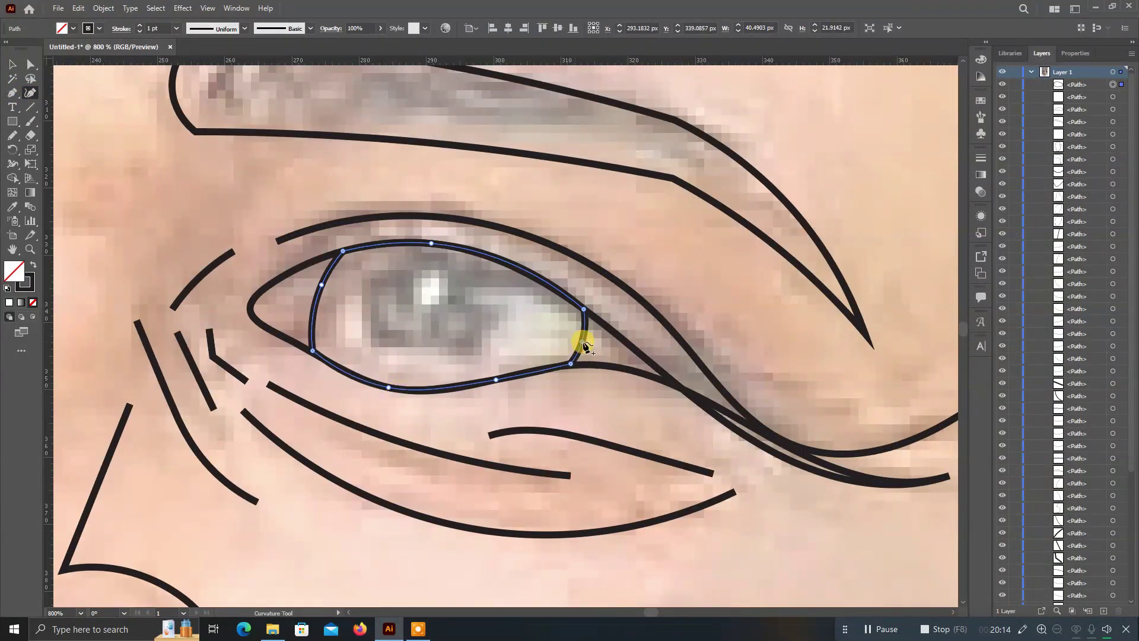
{"action": "key", "text": "ctrl+minus"}
{"action": "key", "text": "ctrl+minus"}
{"action": "key", "text": "ctrl+minus"}
Delete a stray tiny ellipse on the forehead and start a new path at the collar.
{"action": "key", "text": "l"}
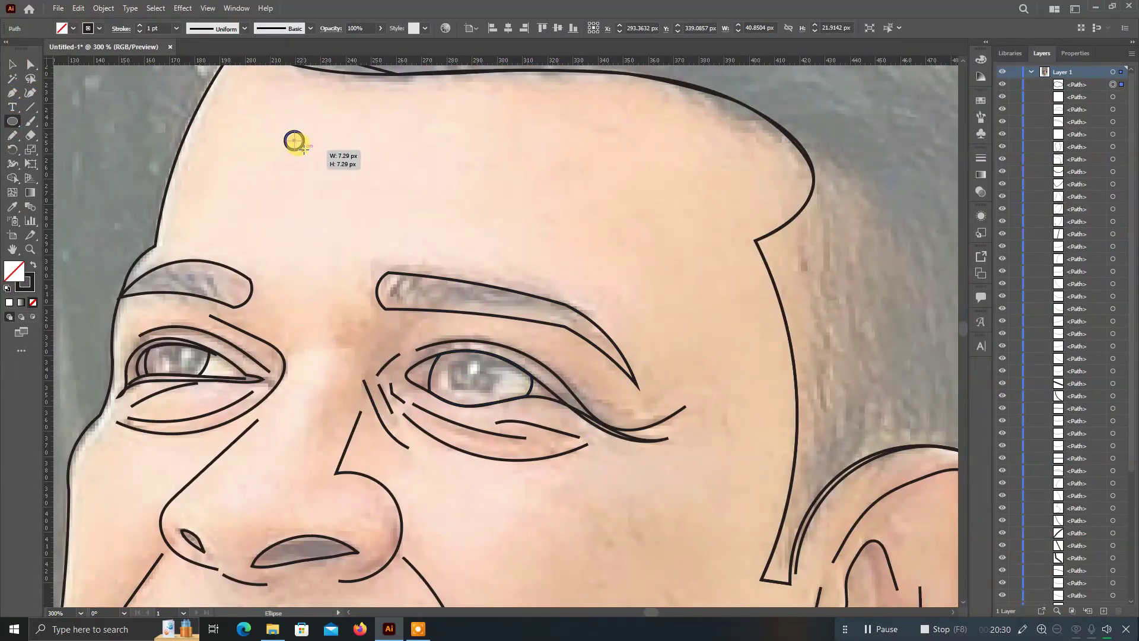
{"action": "key", "text": "v"}
{"action": "left_click_drag", "start_coordinate": [291, 137], "coordinate": [185, 355]}
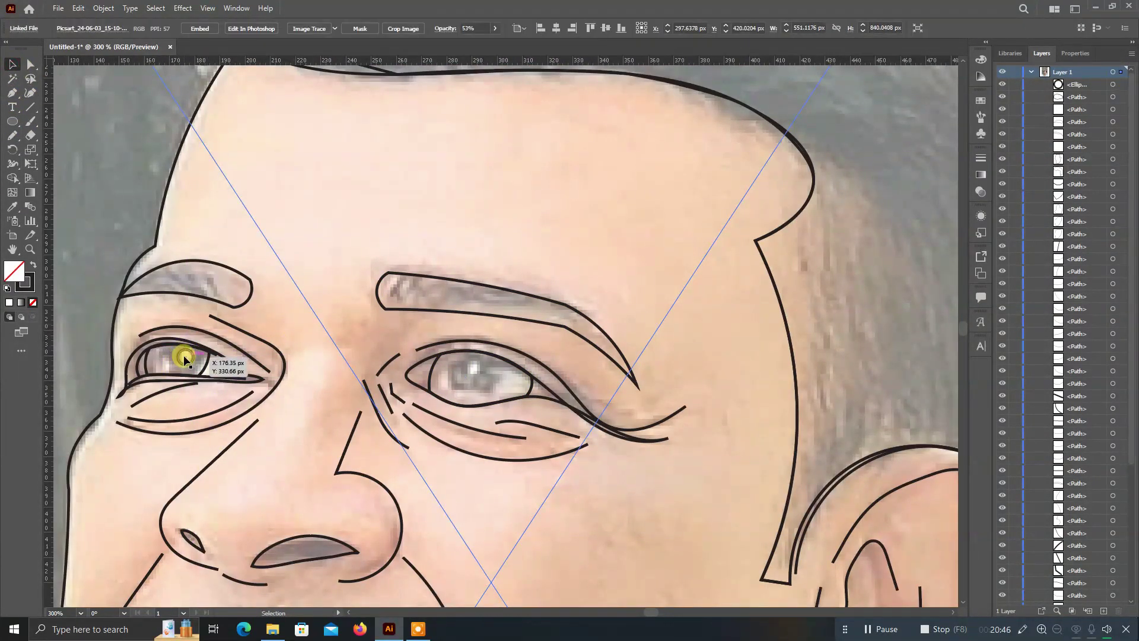
{"action": "key", "text": "Delete"}
{"action": "scroll", "coordinate": [470, 351], "scroll_direction": "down", "scroll_amount": 3}
{"action": "scroll", "coordinate": [623, 445], "scroll_direction": "down", "scroll_amount": 3}
{"action": "scroll", "coordinate": [427, 298], "scroll_direction": "up", "scroll_amount": 2}
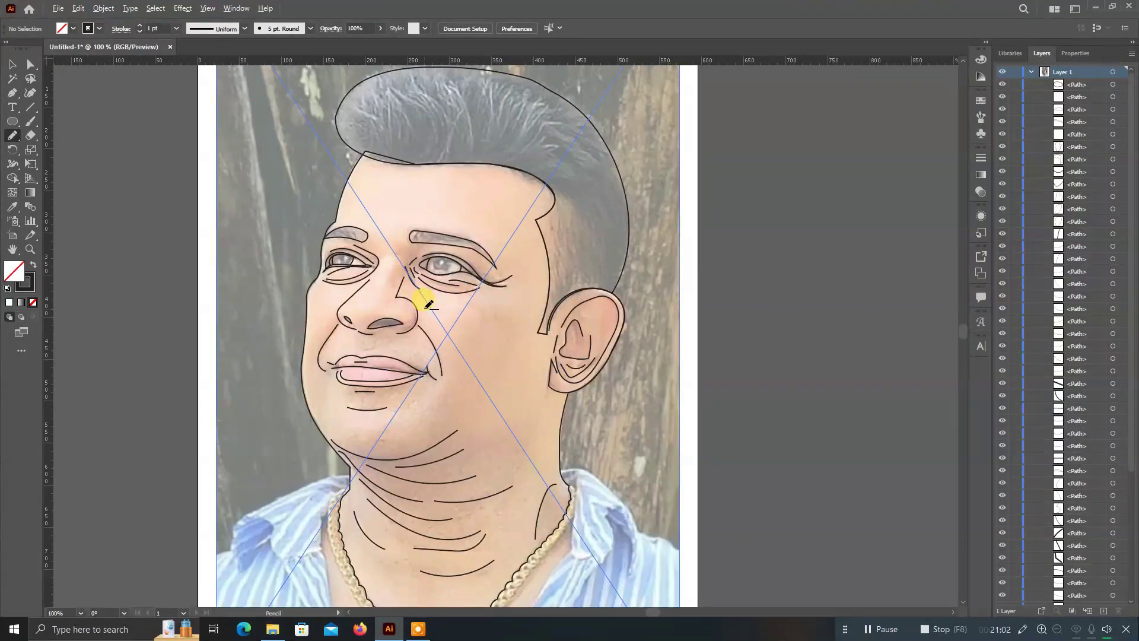
{"action": "scroll", "coordinate": [471, 480], "scroll_direction": "down", "scroll_amount": 1}
{"action": "scroll", "coordinate": [472, 479], "scroll_direction": "up", "scroll_amount": 2}
{"action": "key", "text": "p"}
{"action": "left_click", "coordinate": [352, 195]}
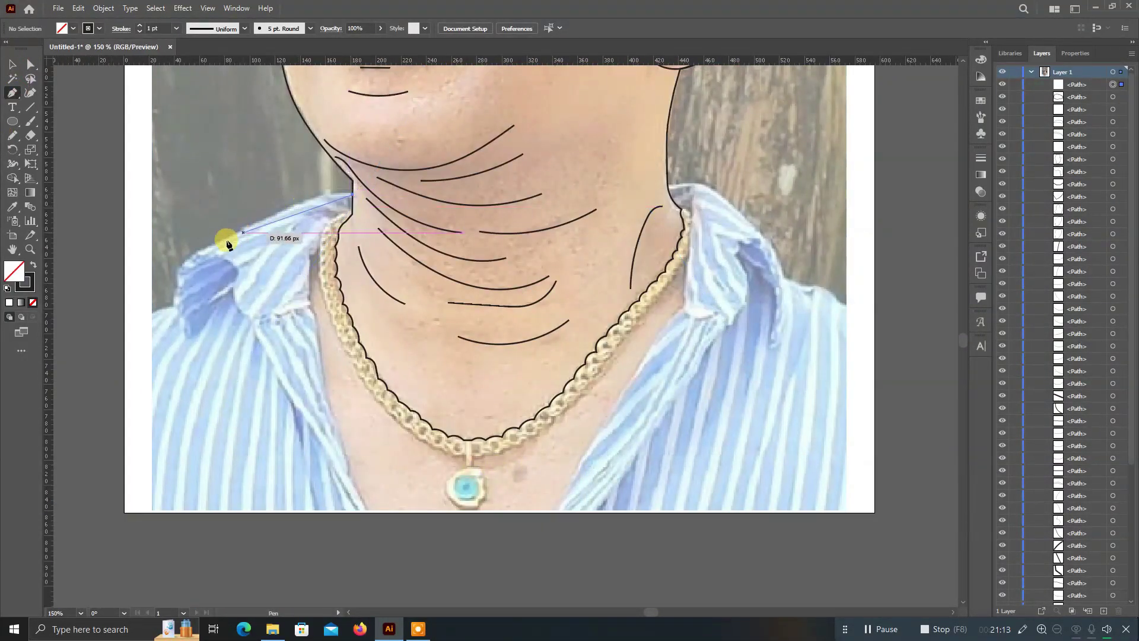
Discard the point-by-point path and trace the collar edge freehand down the shoulder.
{"action": "left_click", "coordinate": [193, 253]}
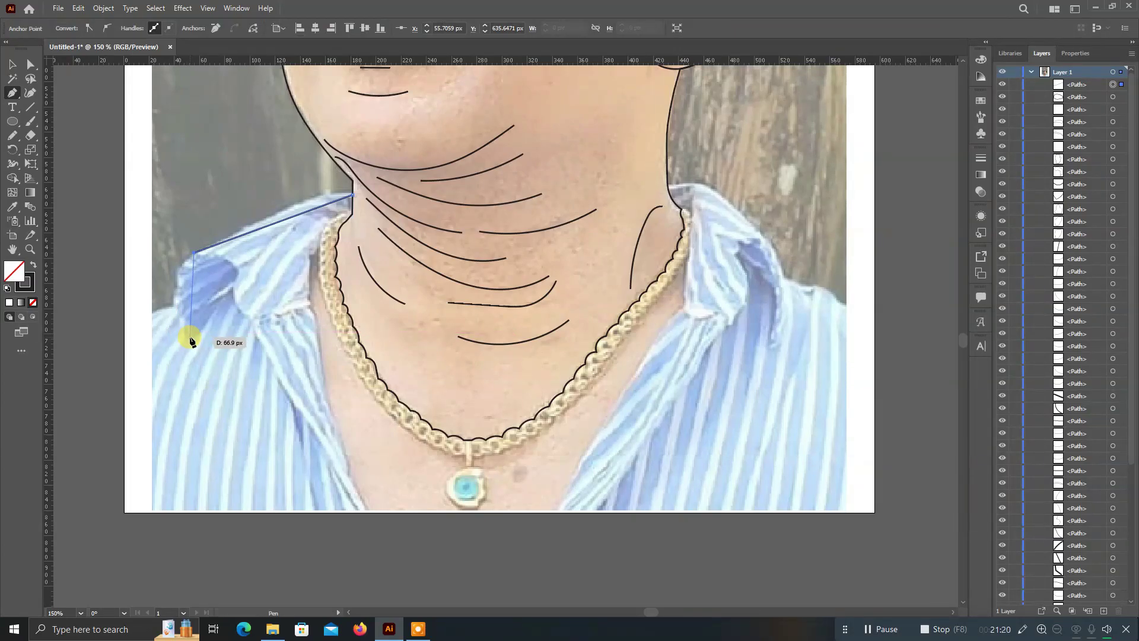
{"action": "key", "text": "ctrl+z"}
{"action": "key", "text": "ctrl+z"}
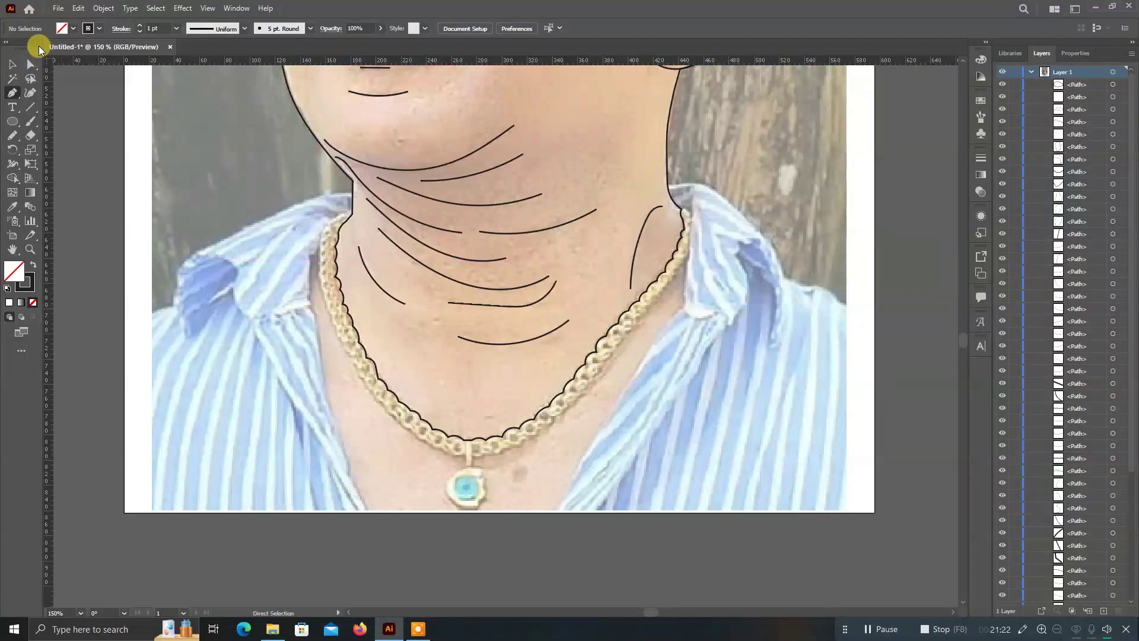
{"action": "left_click", "coordinate": [12, 64]}
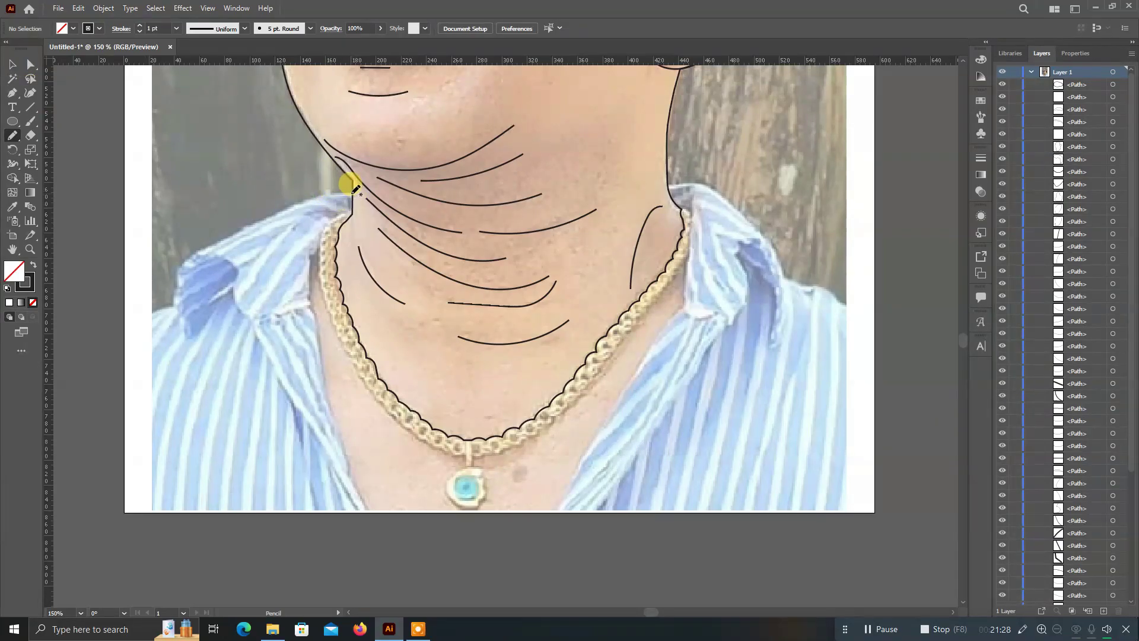
{"action": "left_click_drag", "start_coordinate": [275, 199], "coordinate": [187, 241]}
{"action": "left_click_drag", "start_coordinate": [200, 336], "coordinate": [193, 341]}
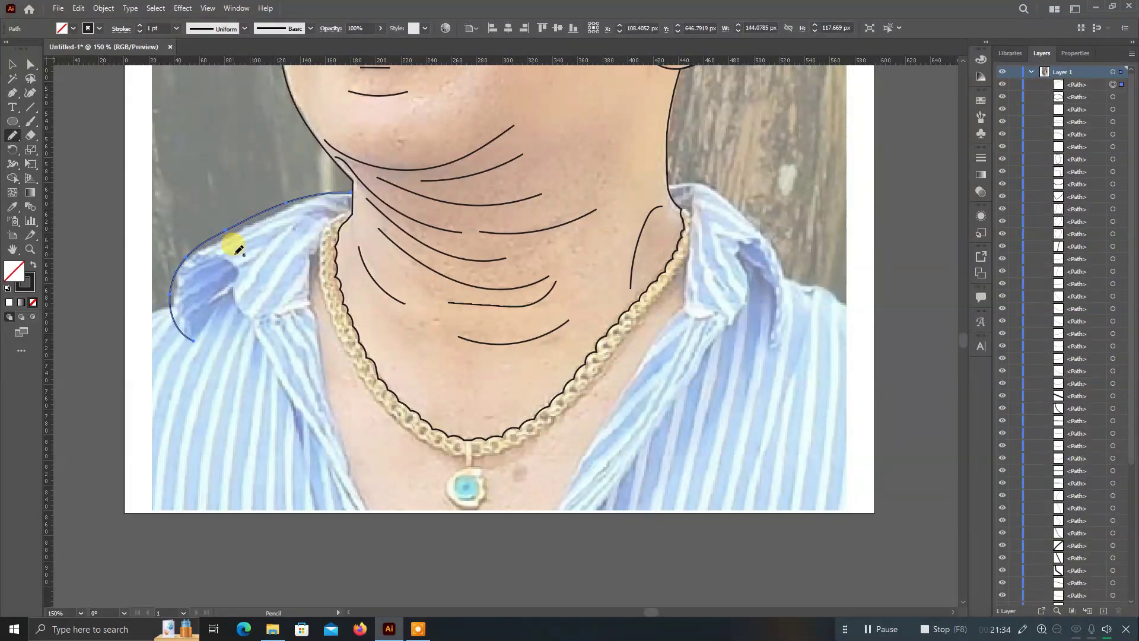
{"action": "key", "text": "ctrl+shift+a"}
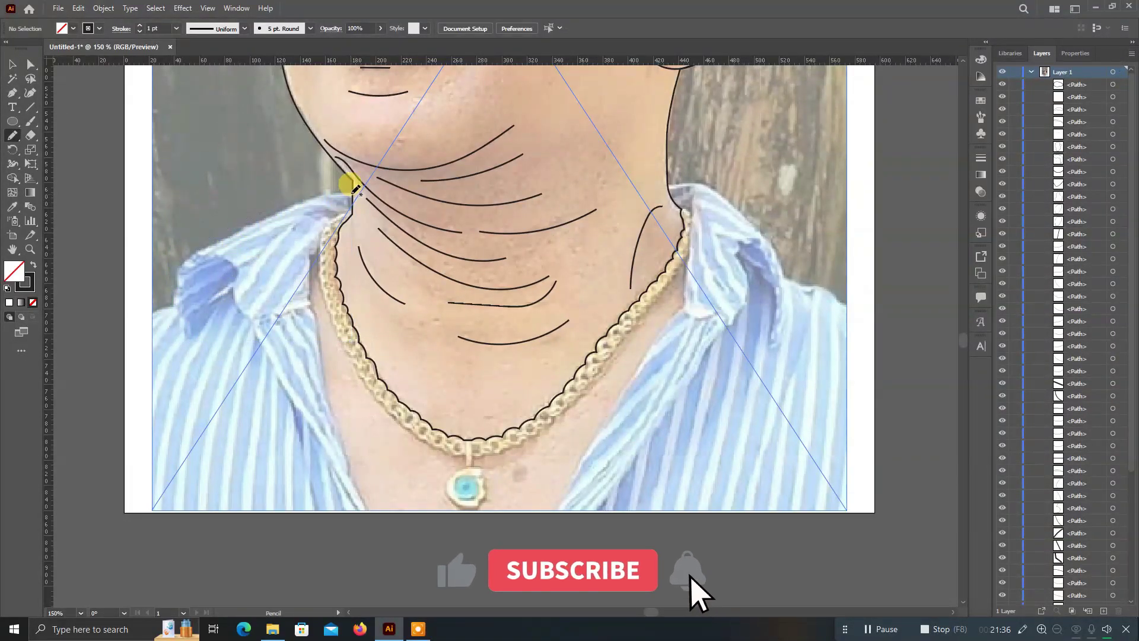
Draw the left collar strokes and the left edge of the shirt opening.
{"action": "mouse_move", "coordinate": [351, 191]}
{"action": "left_mouse_down"}
{"action": "mouse_move", "coordinate": [247, 211]}
{"action": "mouse_move", "coordinate": [196, 241]}
{"action": "mouse_move", "coordinate": [173, 316]}
{"action": "mouse_move", "coordinate": [151, 313]}
{"action": "left_mouse_up"}
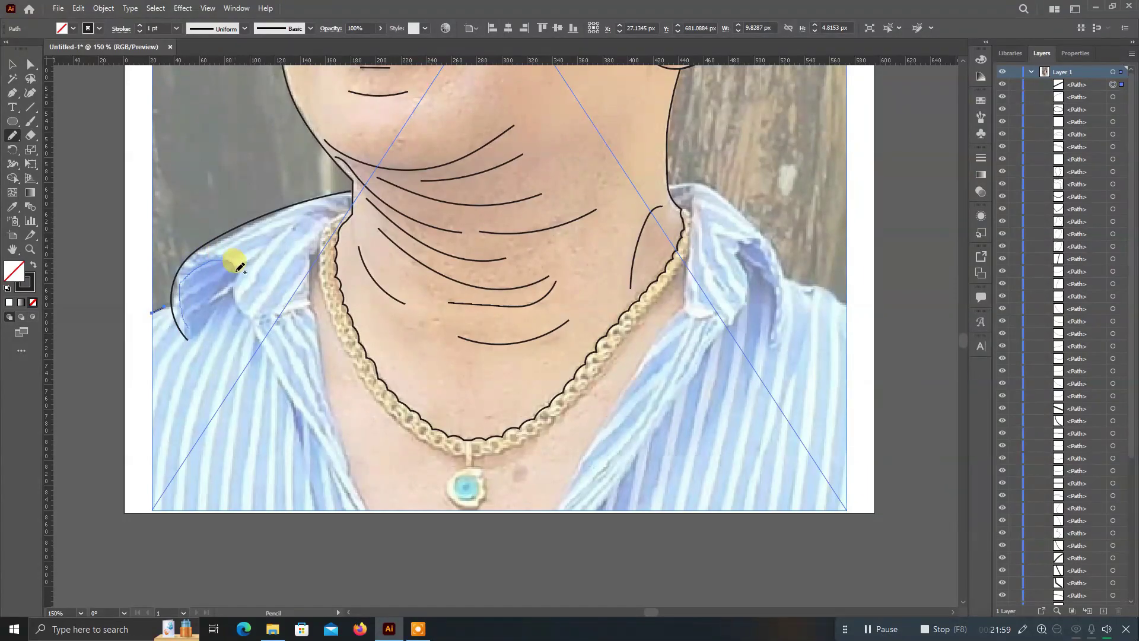
{"action": "left_click_drag", "start_coordinate": [236, 266], "coordinate": [332, 210]}
{"action": "scroll", "coordinate": [316, 167], "scroll_direction": "down", "scroll_amount": 3}
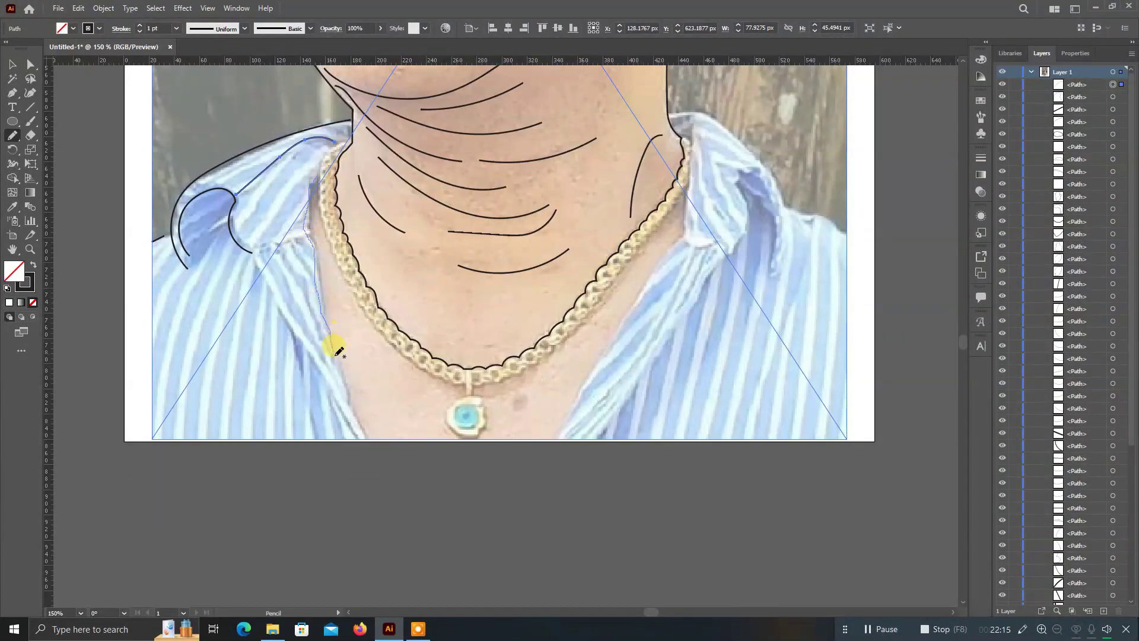
{"action": "mouse_move", "coordinate": [334, 347]}
{"action": "left_mouse_down"}
{"action": "mouse_move", "coordinate": [254, 241]}
{"action": "mouse_move", "coordinate": [256, 252]}
{"action": "mouse_move", "coordinate": [303, 236]}
{"action": "left_mouse_up"}
{"action": "left_click_drag", "start_coordinate": [181, 277], "coordinate": [153, 358]}
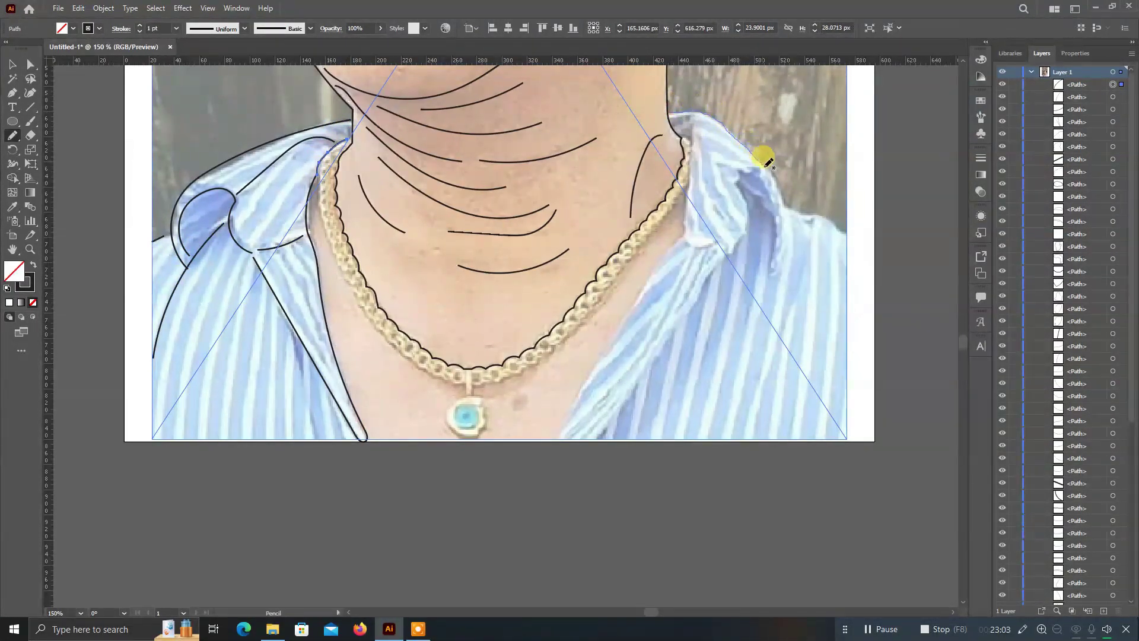
Outline the right collar's outer edge and inner fold, plus the right shirt-opening and shoulder lines.
{"action": "left_click_drag", "start_coordinate": [671, 112], "coordinate": [769, 283]}
{"action": "mouse_move", "coordinate": [688, 230]}
{"action": "left_mouse_down"}
{"action": "mouse_move", "coordinate": [683, 140]}
{"action": "mouse_move", "coordinate": [710, 235]}
{"action": "left_mouse_up"}
{"action": "left_click_drag", "start_coordinate": [713, 143], "coordinate": [736, 164]}
{"action": "left_click_drag", "start_coordinate": [717, 160], "coordinate": [729, 208]}
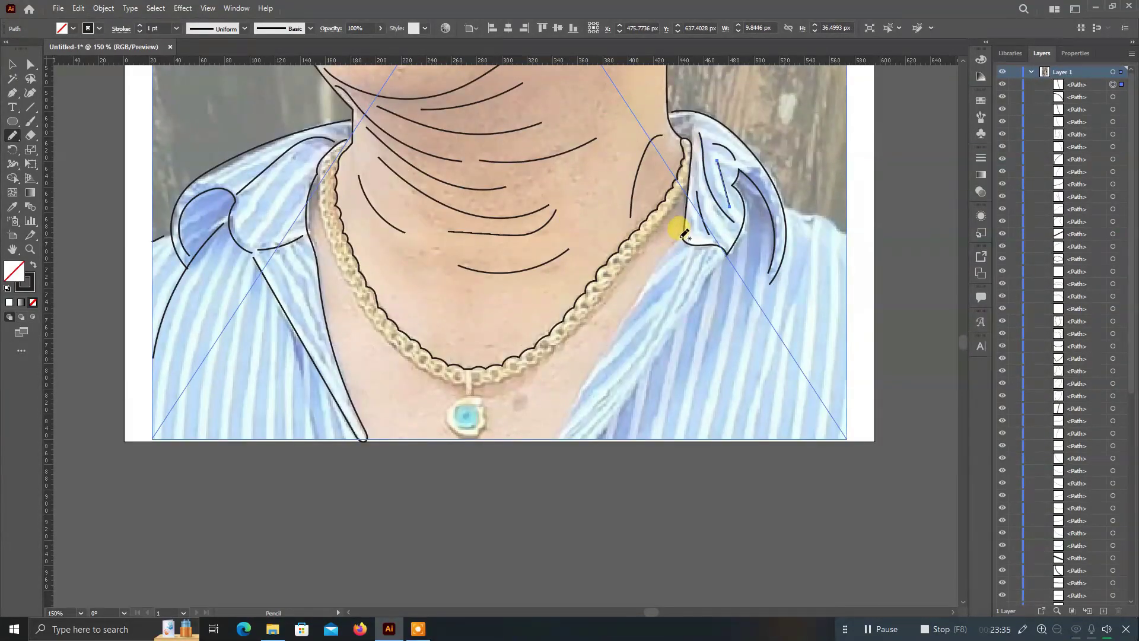
{"action": "left_click_drag", "start_coordinate": [595, 359], "coordinate": [549, 451]}
{"action": "left_click_drag", "start_coordinate": [624, 389], "coordinate": [591, 444]}
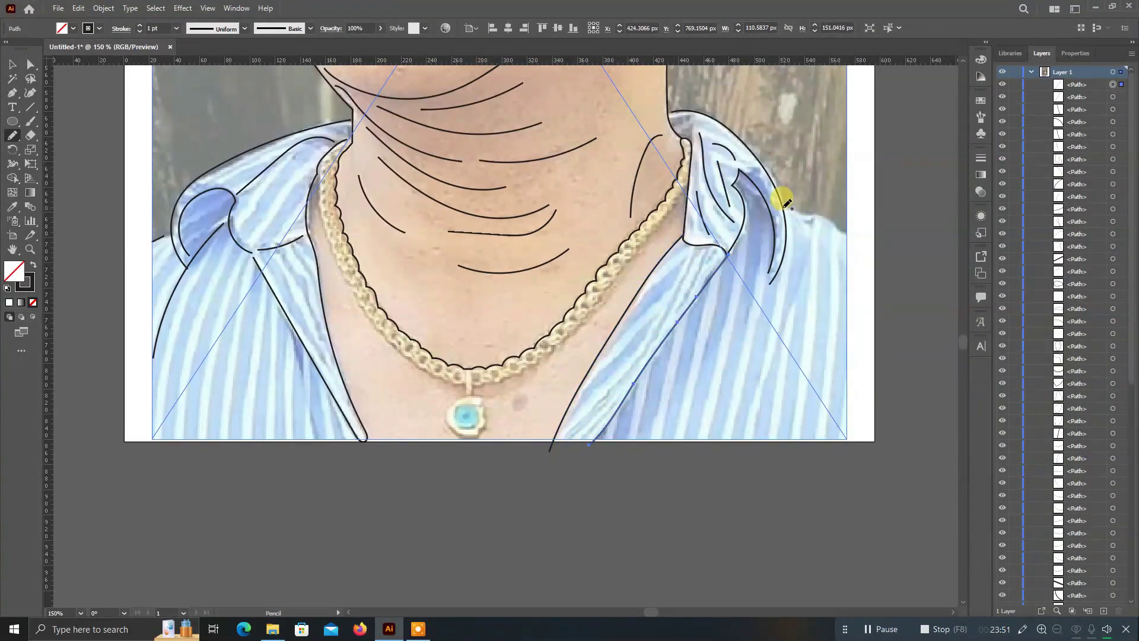
Draw six vertical stripe lines down the right side of the shirt.
{"action": "mouse_move", "coordinate": [784, 204]}
{"action": "left_mouse_down"}
{"action": "mouse_move", "coordinate": [862, 236]}
{"action": "mouse_move", "coordinate": [800, 435]}
{"action": "left_mouse_up"}
{"action": "left_click_drag", "start_coordinate": [780, 284], "coordinate": [749, 438]}
{"action": "left_click_drag", "start_coordinate": [748, 248], "coordinate": [705, 442]}
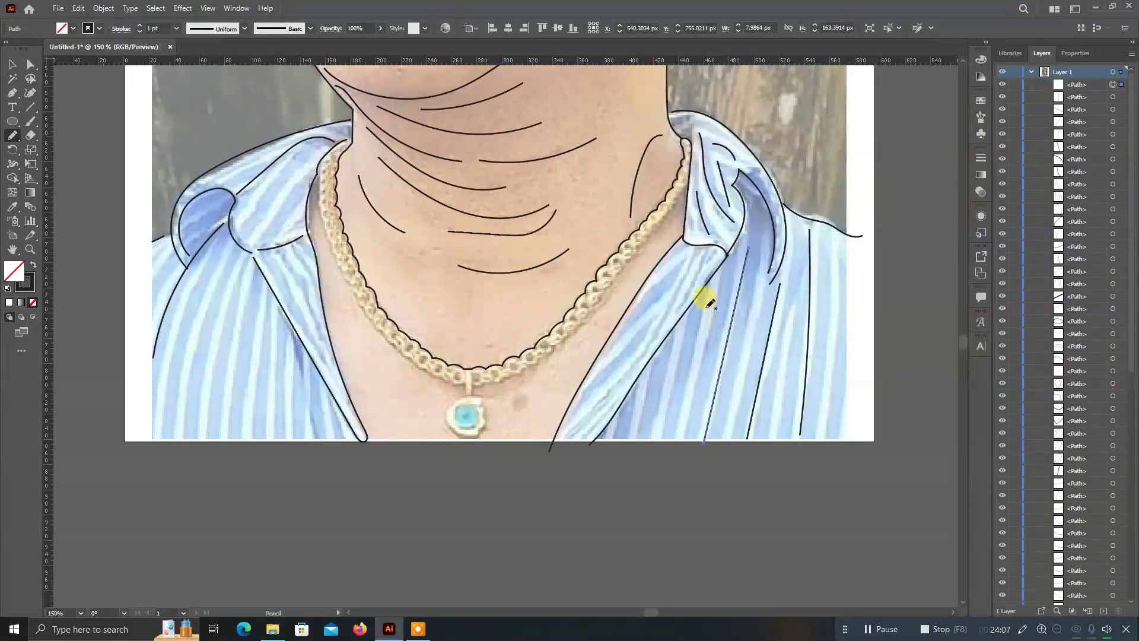
{"action": "left_click_drag", "start_coordinate": [707, 308], "coordinate": [659, 442]}
{"action": "left_click_drag", "start_coordinate": [664, 369], "coordinate": [633, 450]}
{"action": "left_click_drag", "start_coordinate": [835, 238], "coordinate": [820, 450]}
{"action": "mouse_move", "coordinate": [308, 151]}
{"action": "left_mouse_down"}
{"action": "mouse_move", "coordinate": [255, 225]}
{"action": "mouse_move", "coordinate": [305, 171]}
{"action": "mouse_move", "coordinate": [221, 178]}
{"action": "mouse_move", "coordinate": [158, 351]}
{"action": "left_mouse_up"}
Draw six stripe lines down the left side of the shirt.
{"action": "scroll", "coordinate": [202, 178], "scroll_direction": "down", "scroll_amount": 2}
{"action": "mouse_move", "coordinate": [219, 202]}
{"action": "left_mouse_down"}
{"action": "mouse_move", "coordinate": [208, 384]}
{"action": "mouse_move", "coordinate": [236, 361]}
{"action": "mouse_move", "coordinate": [235, 386]}
{"action": "left_mouse_up"}
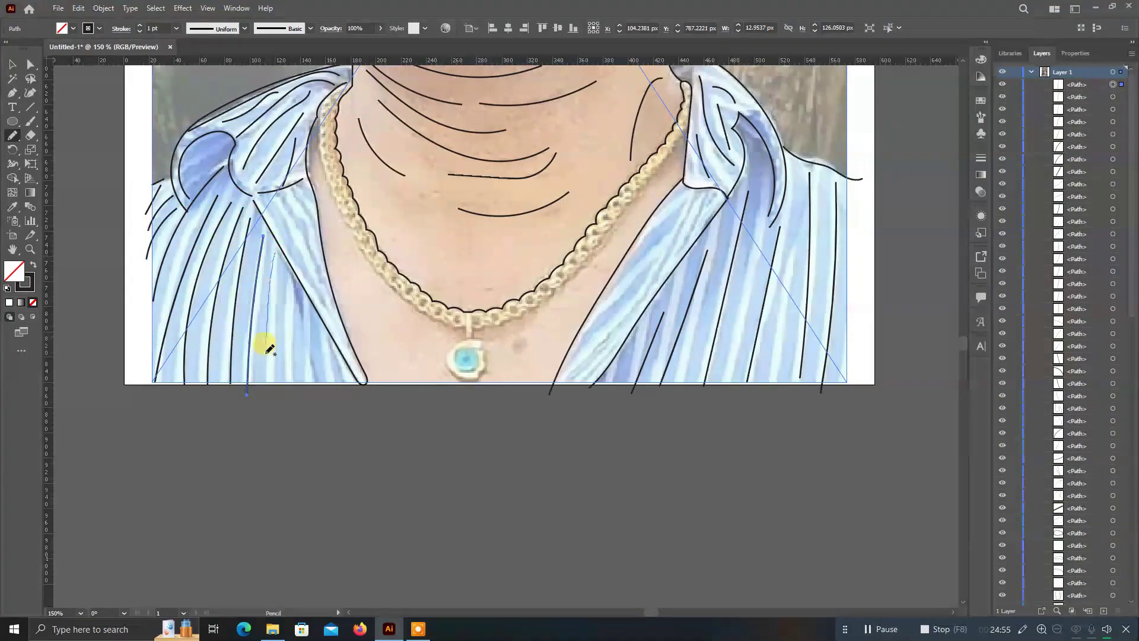
{"action": "left_click_drag", "start_coordinate": [262, 221], "coordinate": [259, 381]}
{"action": "left_click_drag", "start_coordinate": [274, 251], "coordinate": [271, 378]}
{"action": "left_click_drag", "start_coordinate": [283, 280], "coordinate": [278, 375]}
{"action": "left_click_drag", "start_coordinate": [306, 297], "coordinate": [294, 383]}
{"action": "left_click_drag", "start_coordinate": [324, 341], "coordinate": [338, 389]}
Add five more stripe lines down the right side of the shirt.
{"action": "left_click_drag", "start_coordinate": [730, 210], "coordinate": [682, 390]}
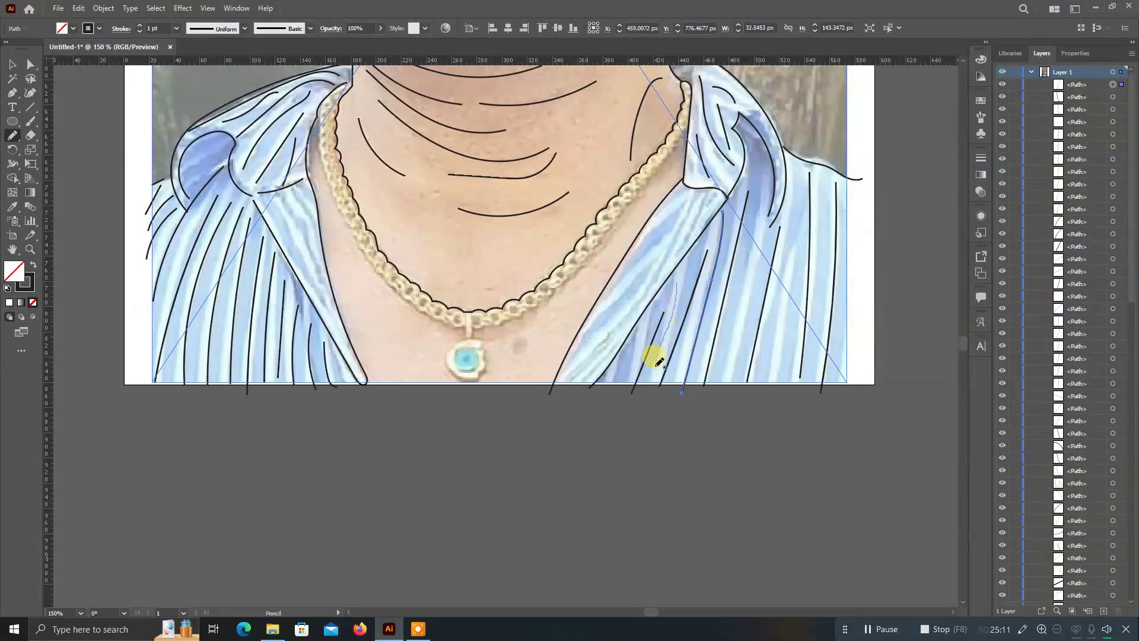
{"action": "left_click_drag", "start_coordinate": [678, 280], "coordinate": [644, 393]}
{"action": "left_click_drag", "start_coordinate": [639, 333], "coordinate": [613, 388]}
{"action": "left_click_drag", "start_coordinate": [771, 172], "coordinate": [721, 394]}
{"action": "mouse_move", "coordinate": [796, 190]}
{"action": "left_mouse_down"}
{"action": "mouse_move", "coordinate": [771, 388]}
{"action": "mouse_move", "coordinate": [818, 322]}
{"action": "left_mouse_up"}
{"action": "scroll", "coordinate": [847, 279], "scroll_direction": "down", "scroll_amount": 3}
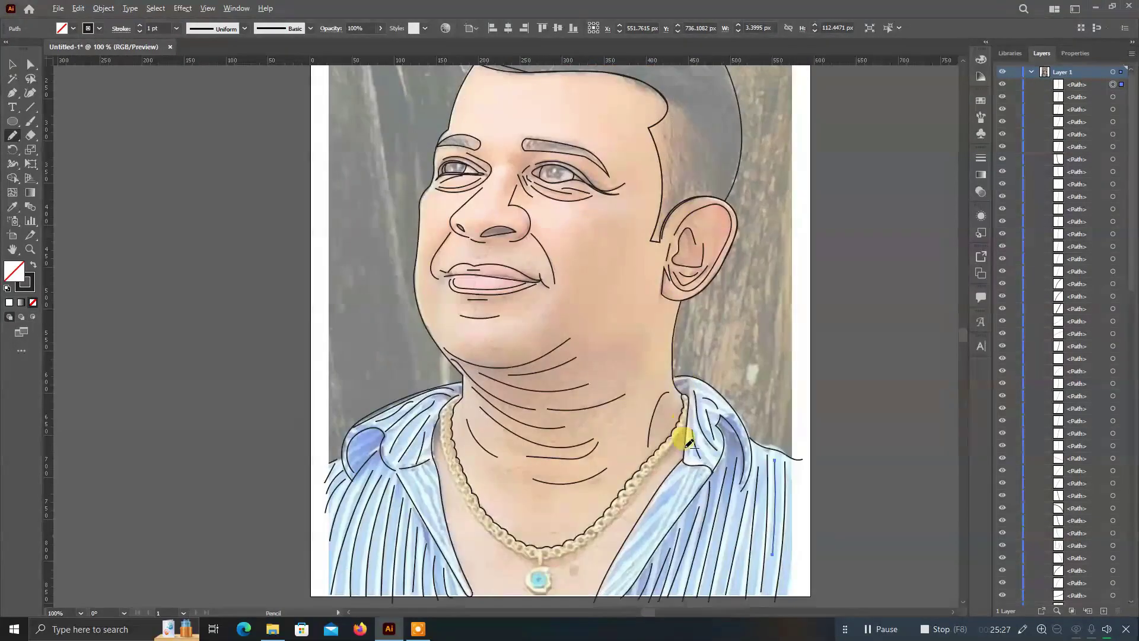
{"action": "scroll", "coordinate": [363, 265], "scroll_direction": "up", "scroll_amount": 3}
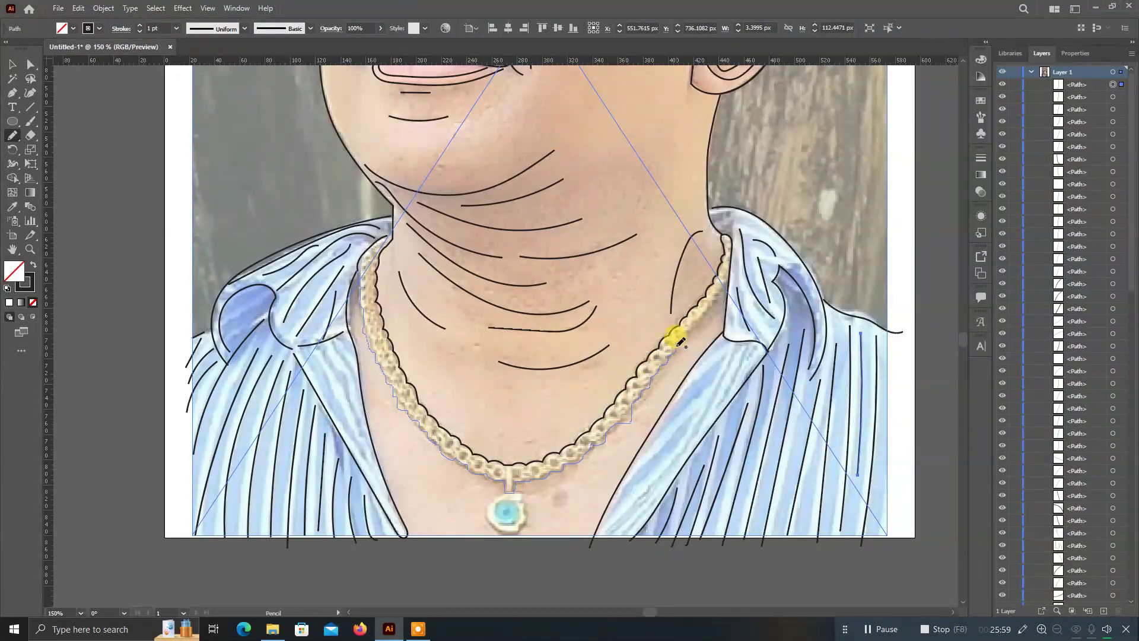
Trace the necklace's left side with the Pen tool down toward the pendant.
{"action": "left_click_drag", "start_coordinate": [728, 283], "coordinate": [728, 240]}
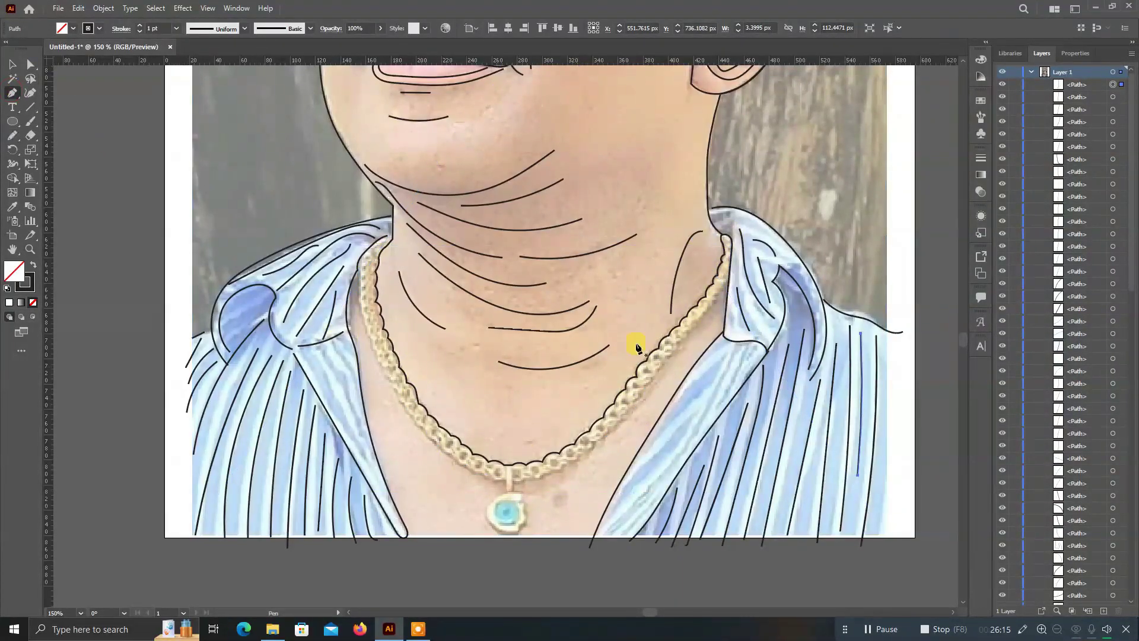
{"action": "key", "text": "p"}
{"action": "mouse_move", "coordinate": [376, 256]}
{"action": "left_mouse_down"}
{"action": "mouse_move", "coordinate": [363, 276]}
{"action": "mouse_move", "coordinate": [375, 280]}
{"action": "left_mouse_up"}
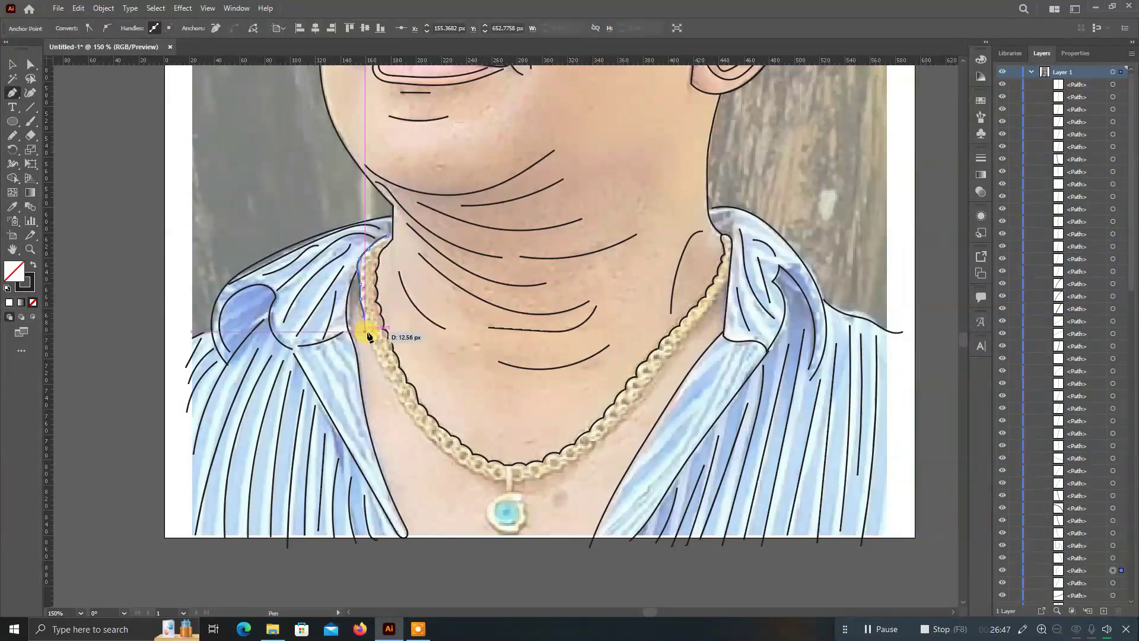
{"action": "left_click_drag", "start_coordinate": [387, 380], "coordinate": [442, 454]}
{"action": "left_click", "coordinate": [459, 463]}
{"action": "left_click", "coordinate": [472, 471]}
{"action": "left_click", "coordinate": [488, 477]}
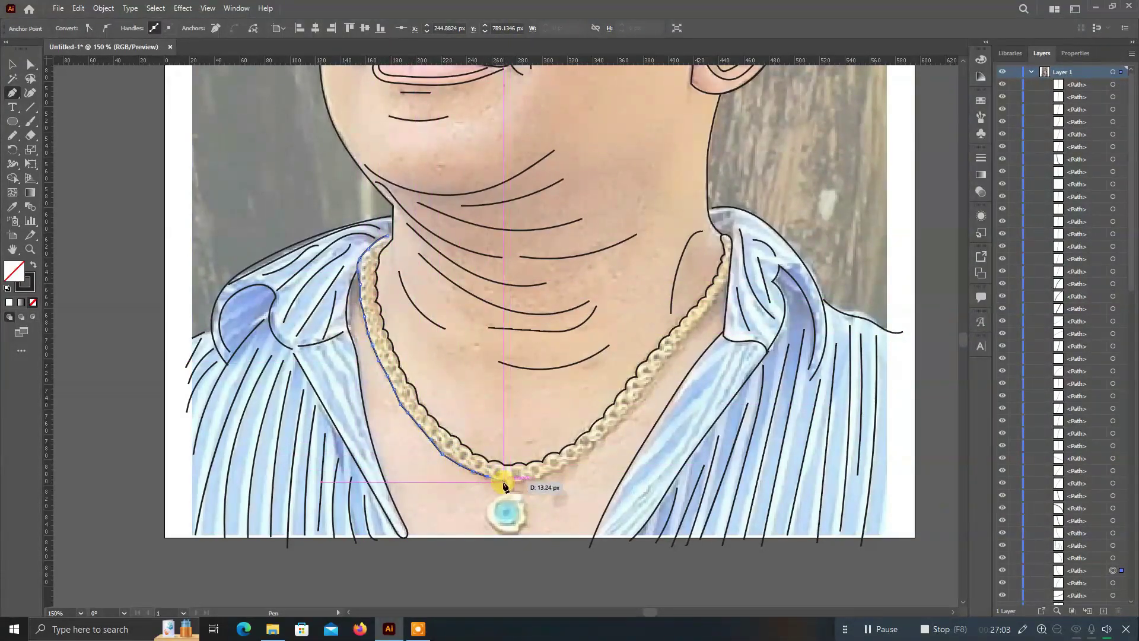
{"action": "left_click", "coordinate": [504, 495]}
Carry the necklace path around the pendant and up the right side to the collar.
{"action": "left_click", "coordinate": [496, 527]}
{"action": "left_click", "coordinate": [522, 505]}
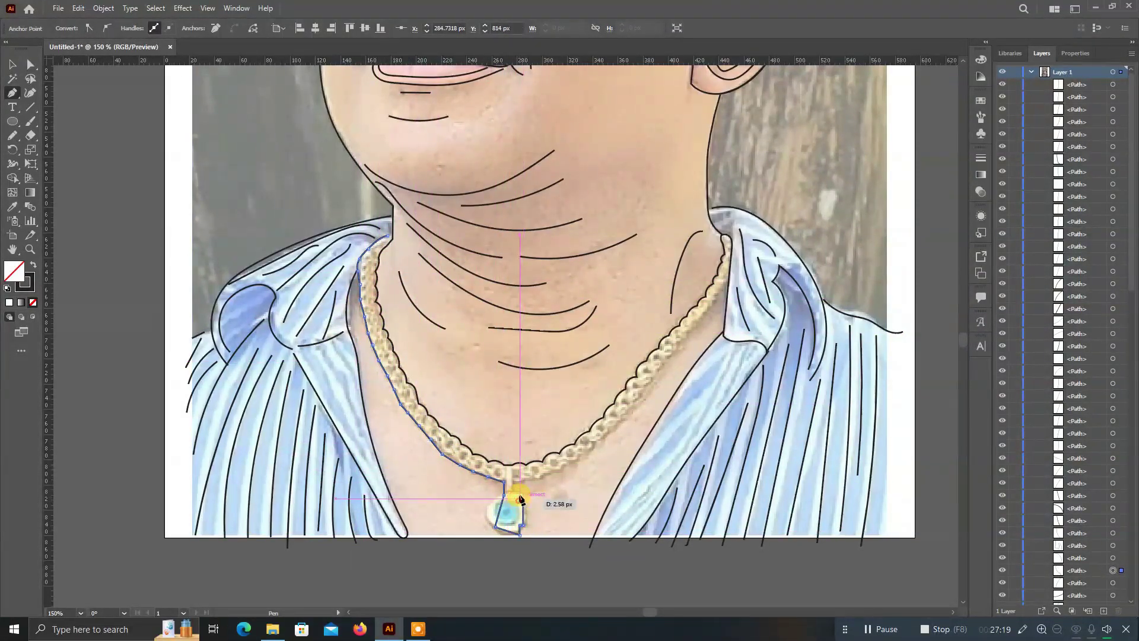
{"action": "left_click", "coordinate": [514, 476]}
{"action": "left_click", "coordinate": [542, 475]}
{"action": "left_click", "coordinate": [569, 461]}
{"action": "left_click", "coordinate": [598, 438]}
{"action": "left_click", "coordinate": [630, 414]}
{"action": "left_click", "coordinate": [658, 371]}
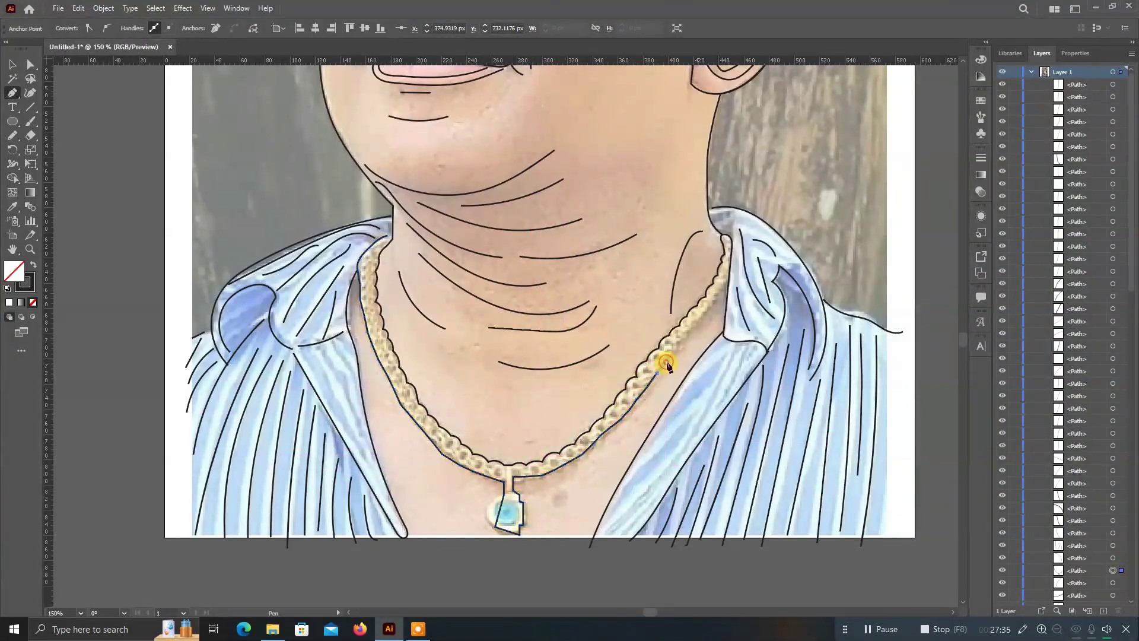
{"action": "left_click", "coordinate": [688, 336]}
{"action": "left_click", "coordinate": [715, 302]}
{"action": "left_click", "coordinate": [724, 282]}
{"action": "left_click", "coordinate": [724, 238]}
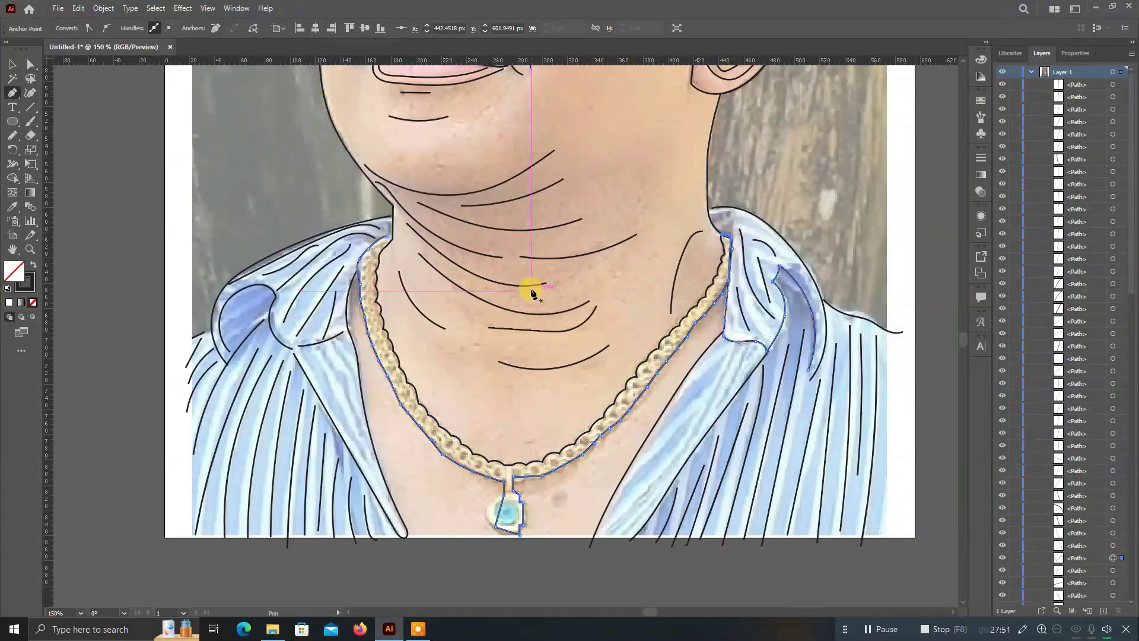
Curve the necklace's left edge and the outline around the pendant with the Curvature tool.
{"action": "key", "text": "shift+grave"}
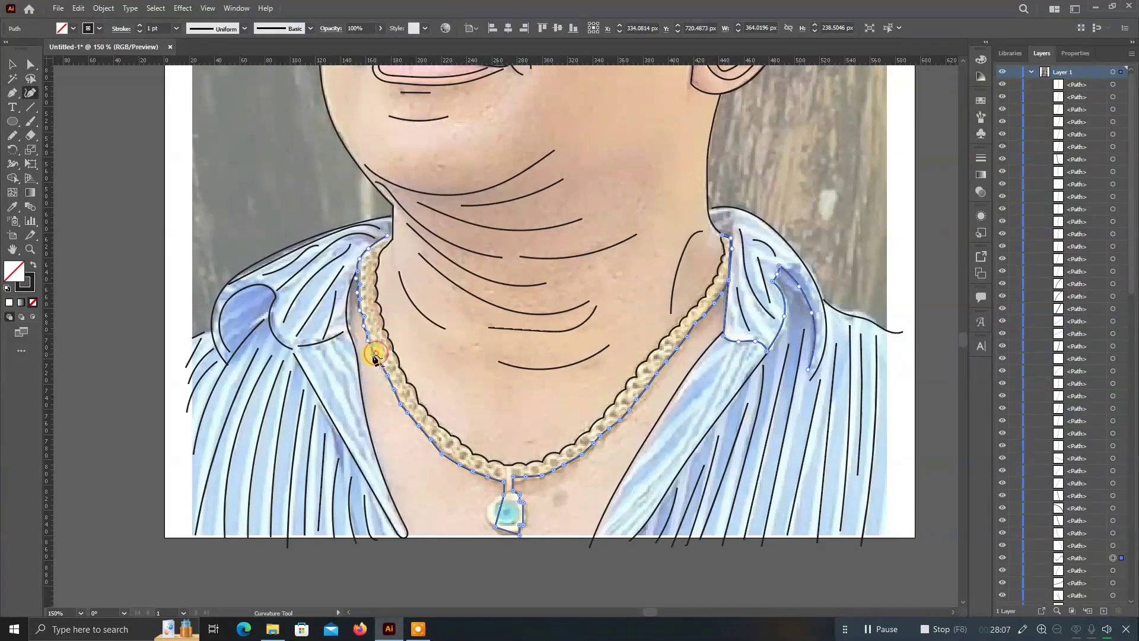
{"action": "left_click", "coordinate": [420, 432]}
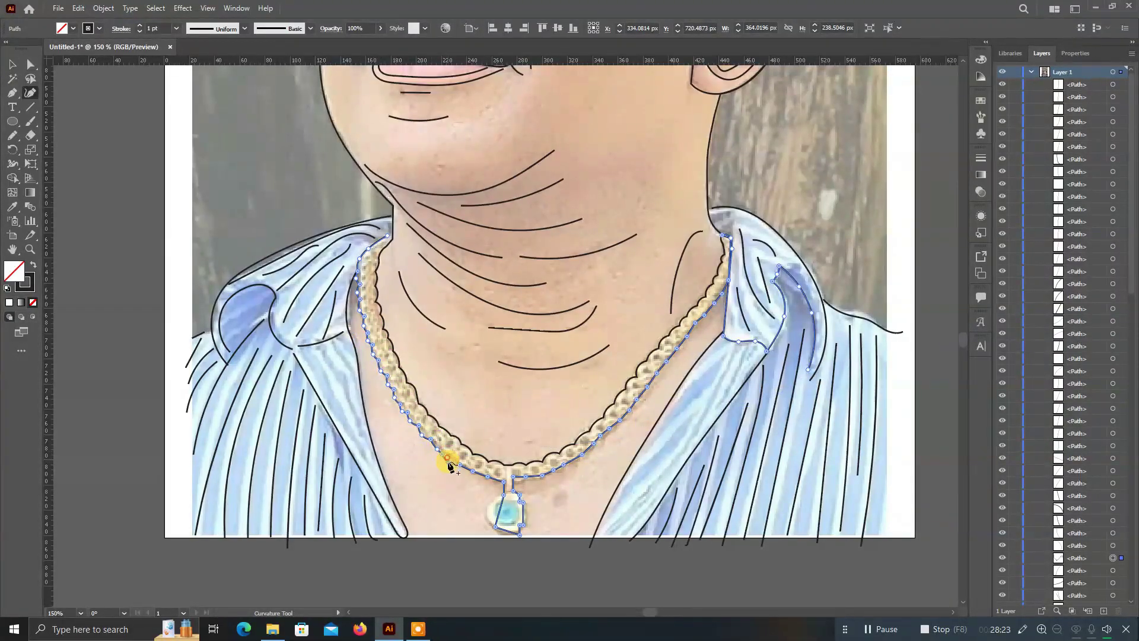
{"action": "left_click", "coordinate": [487, 509]}
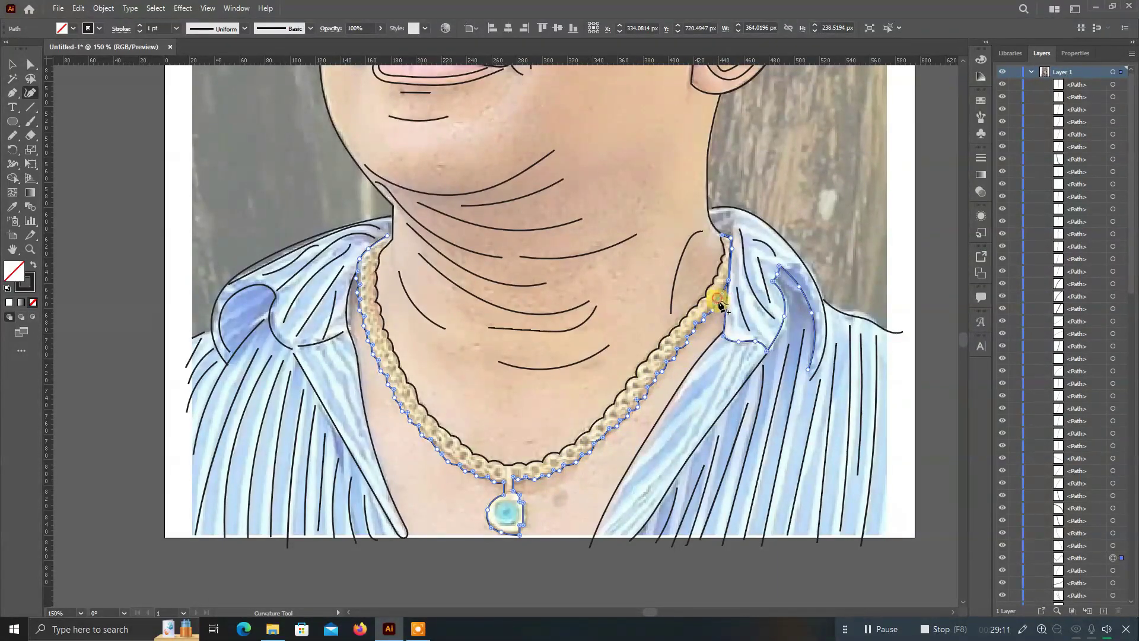
Draw a small circle path inside the pendant stone.
{"action": "left_click", "coordinate": [13, 92]}
{"action": "scroll", "coordinate": [514, 392], "scroll_direction": "down", "scroll_amount": 3}
{"action": "left_click_drag", "start_coordinate": [514, 390], "coordinate": [514, 413]}
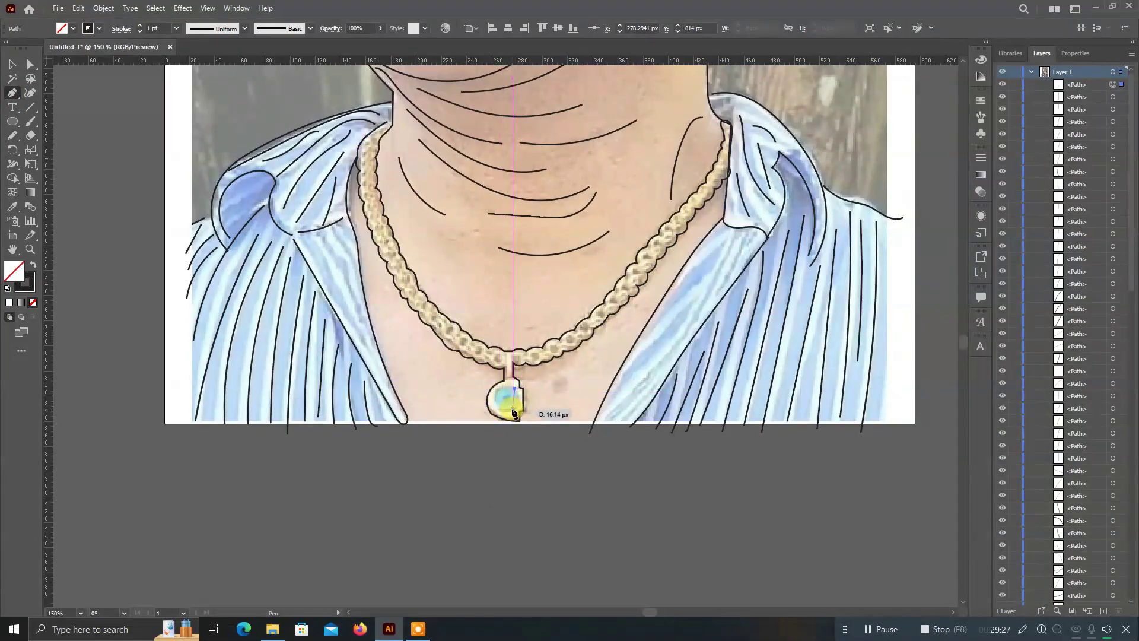
{"action": "left_click", "coordinate": [496, 401]}
{"action": "key", "text": "shift+grave"}
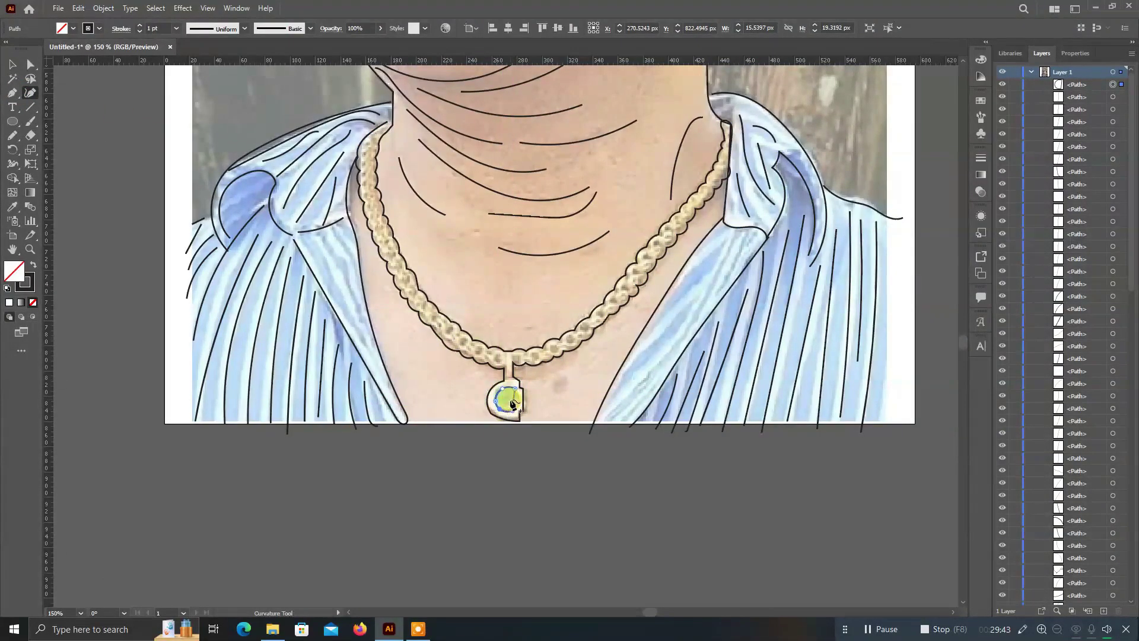
{"action": "scroll", "coordinate": [440, 379], "scroll_direction": "up", "scroll_amount": 5}
{"action": "left_click", "coordinate": [711, 457]}
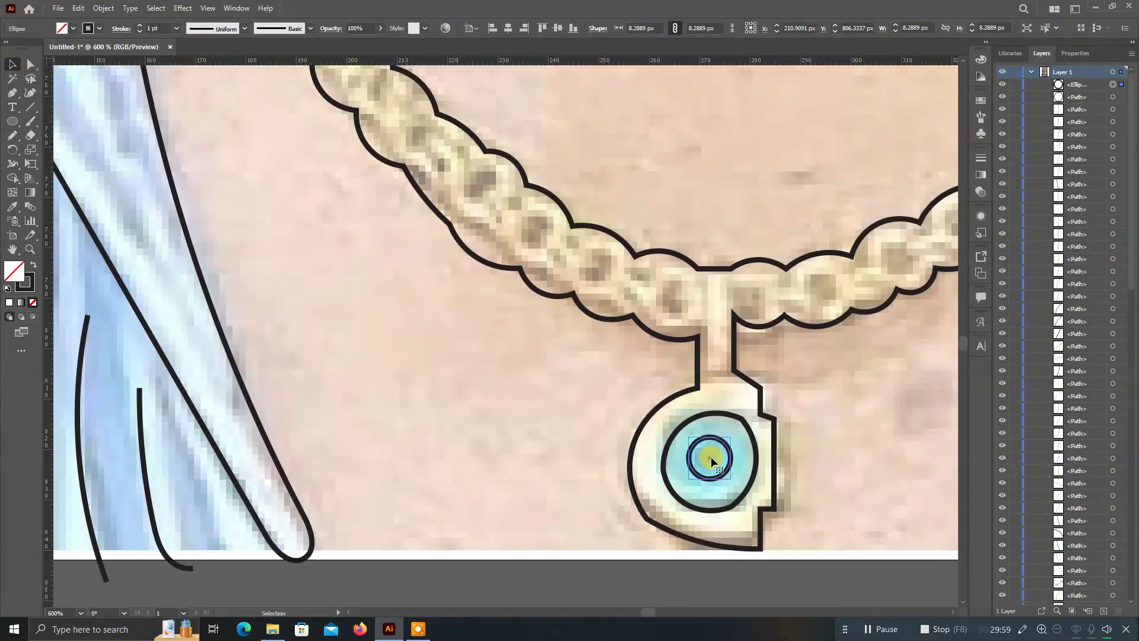
{"action": "scroll", "coordinate": [711, 457], "scroll_direction": "down", "scroll_amount": 10}
{"action": "left_click", "coordinate": [12, 135]}
Sketch two freehand hair strokes, then drag the reference photo left off the artboard.
{"action": "left_click_drag", "start_coordinate": [460, 184], "coordinate": [474, 203]}
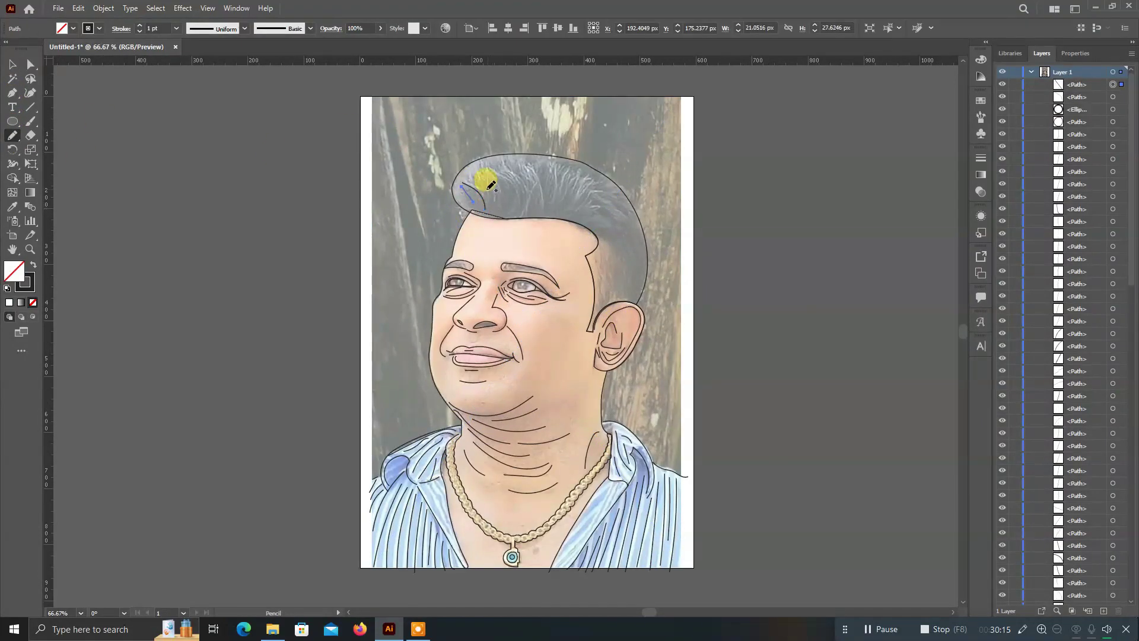
{"action": "left_click_drag", "start_coordinate": [529, 178], "coordinate": [558, 227]}
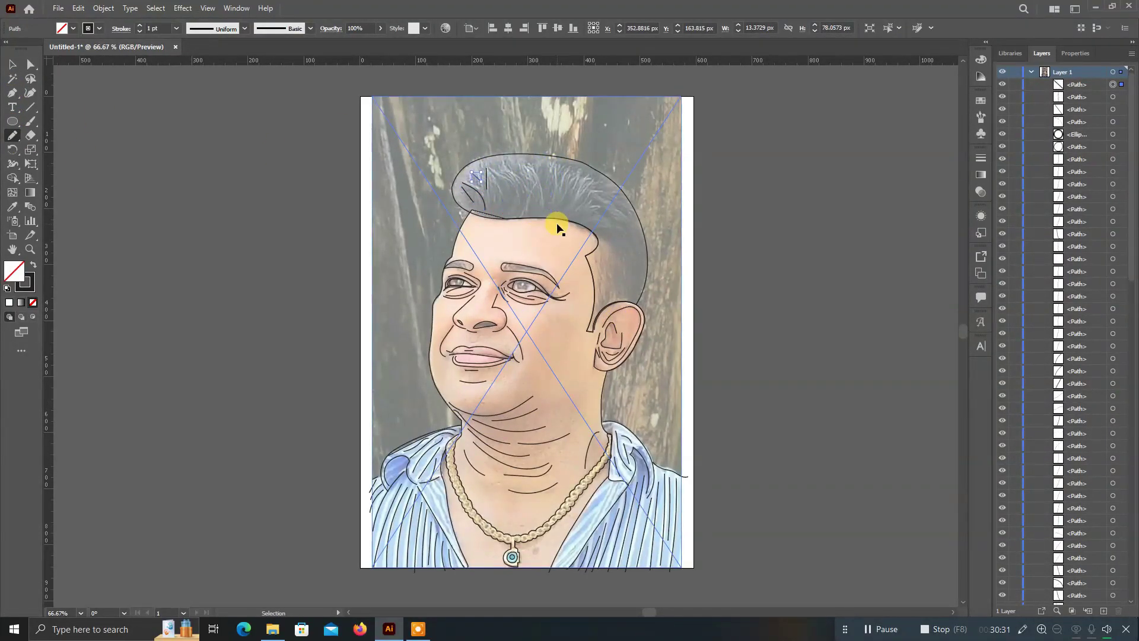
{"action": "key", "text": "v"}
{"action": "left_click", "coordinate": [390, 212]}
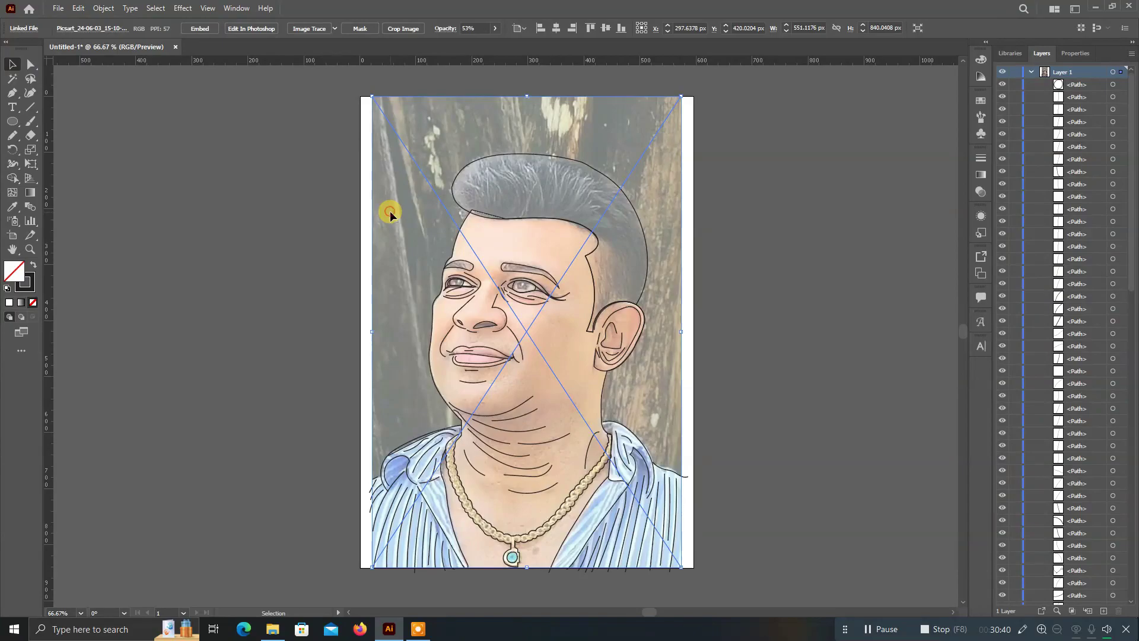
{"action": "left_click_drag", "start_coordinate": [390, 212], "coordinate": [66, 211]}
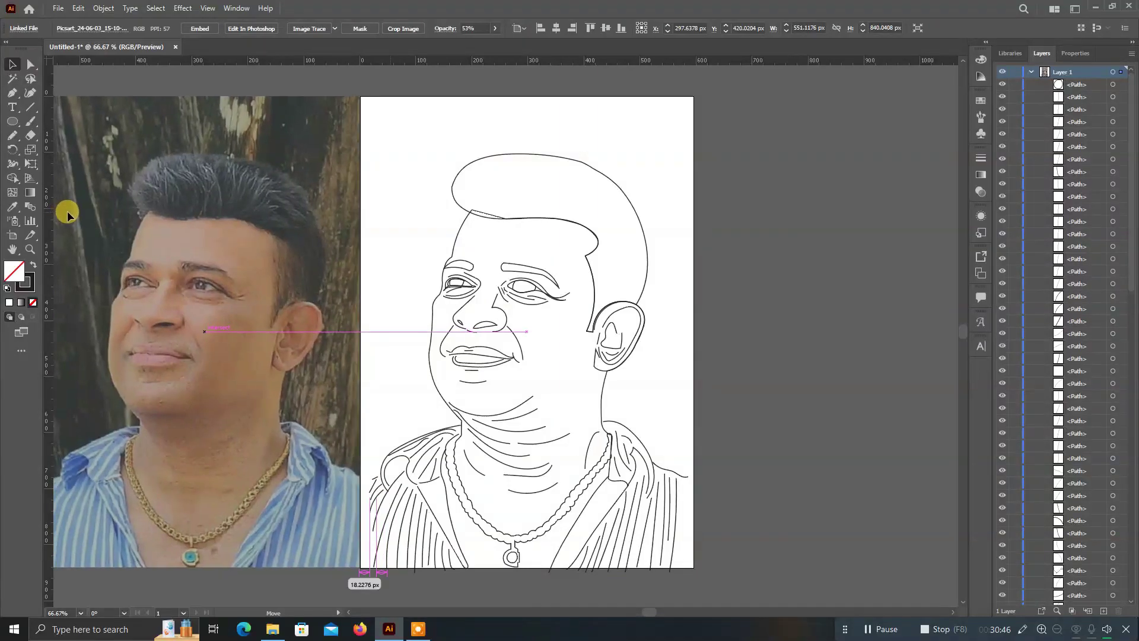
Scroll the view left to check the moved photo, then deselect it.
{"action": "scroll", "coordinate": [522, 324], "scroll_direction": "left", "scroll_amount": 2}
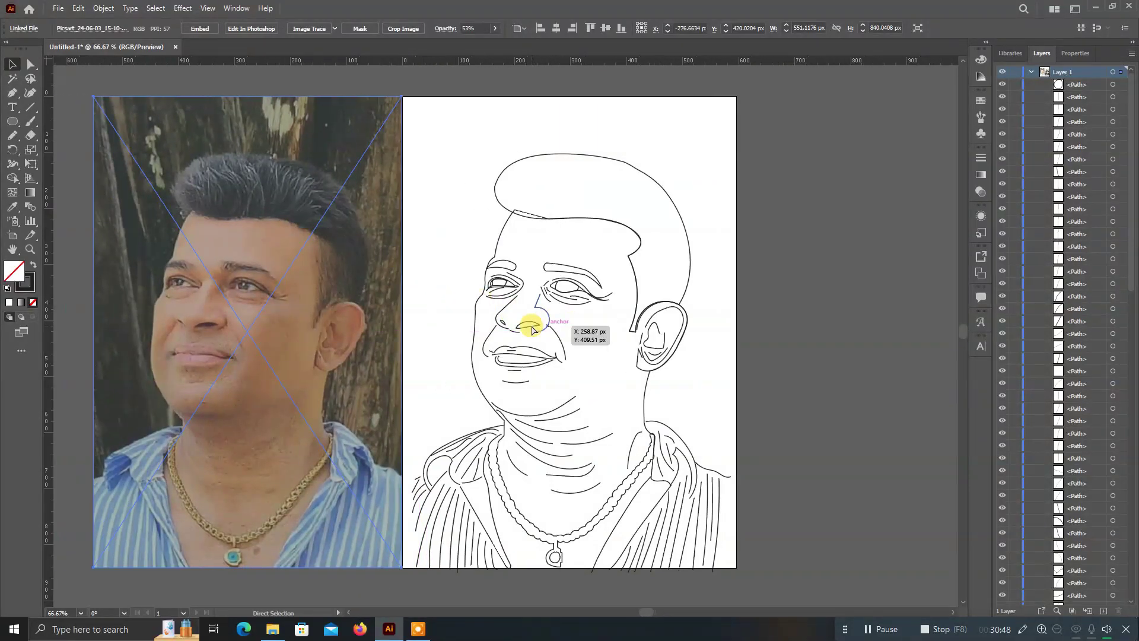
{"action": "scroll", "coordinate": [526, 326], "scroll_direction": "left", "scroll_amount": 2}
{"action": "key", "text": "a"}
{"action": "scroll", "coordinate": [528, 327], "scroll_direction": "left", "scroll_amount": 1}
{"action": "scroll", "coordinate": [530, 326], "scroll_direction": "left", "scroll_amount": 1}
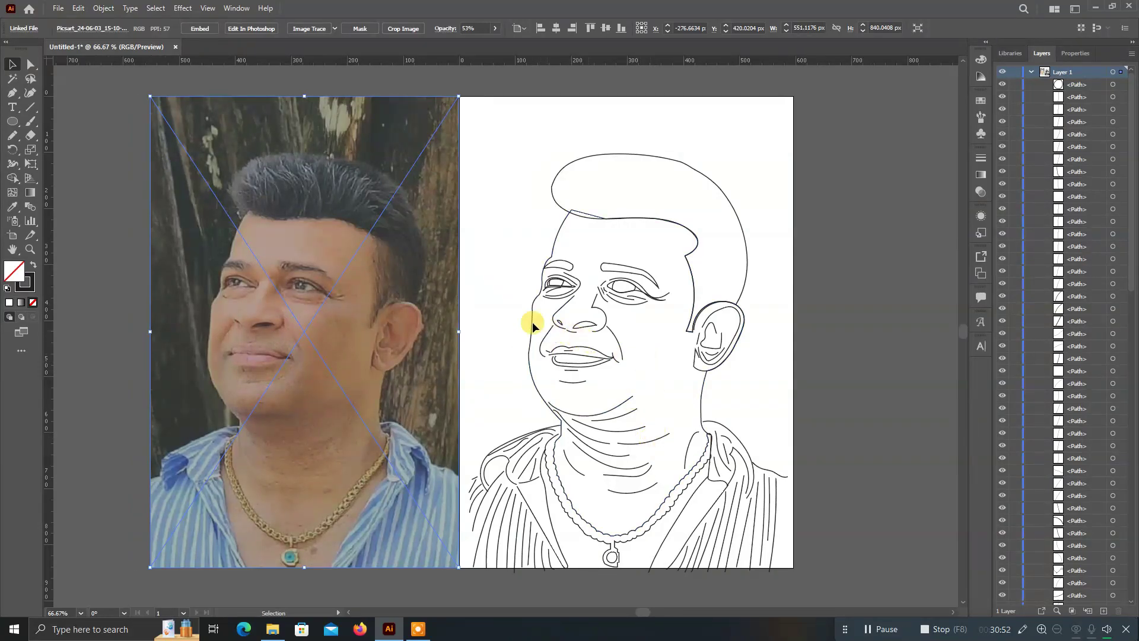
{"action": "left_click", "coordinate": [474, 197]}
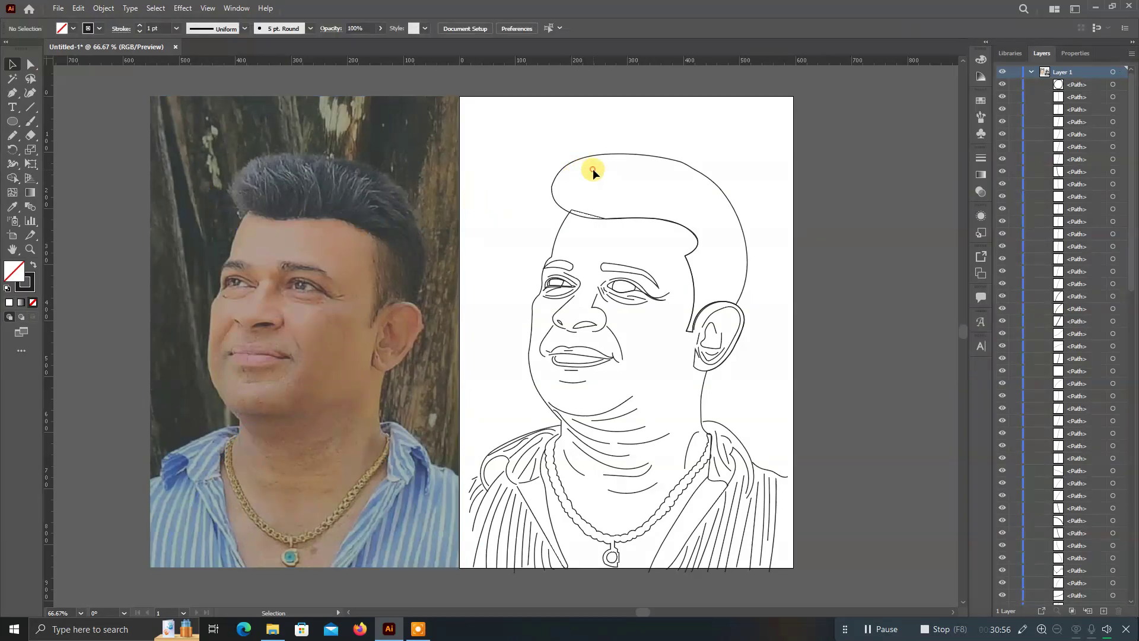
Fill the hair outline with black.
{"action": "left_click", "coordinate": [596, 156]}
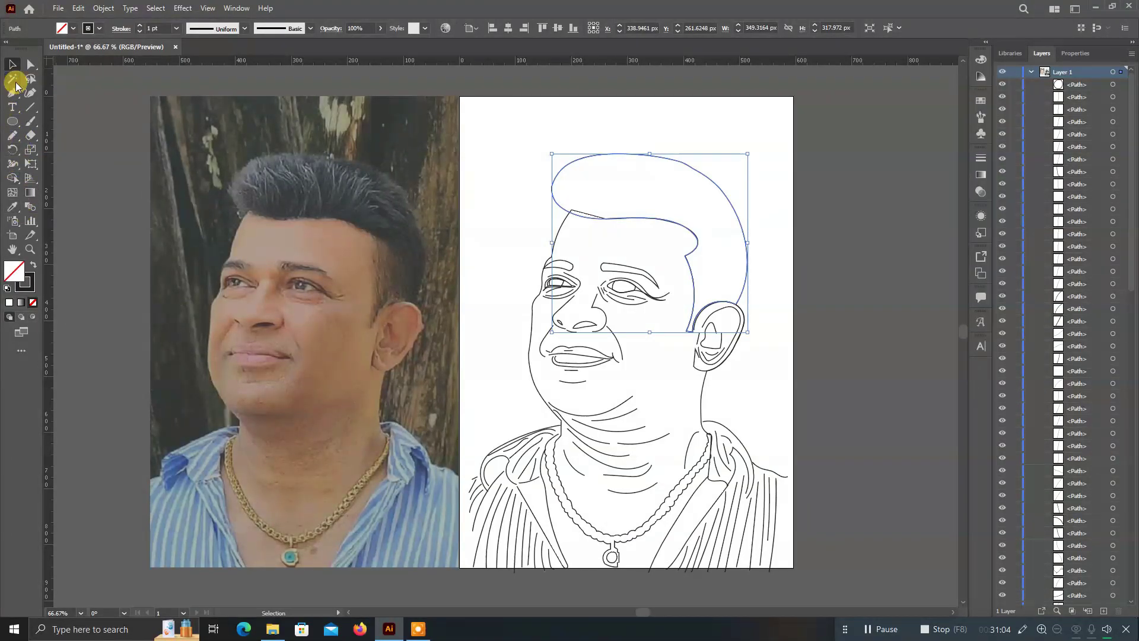
{"action": "left_click", "coordinate": [63, 30]}
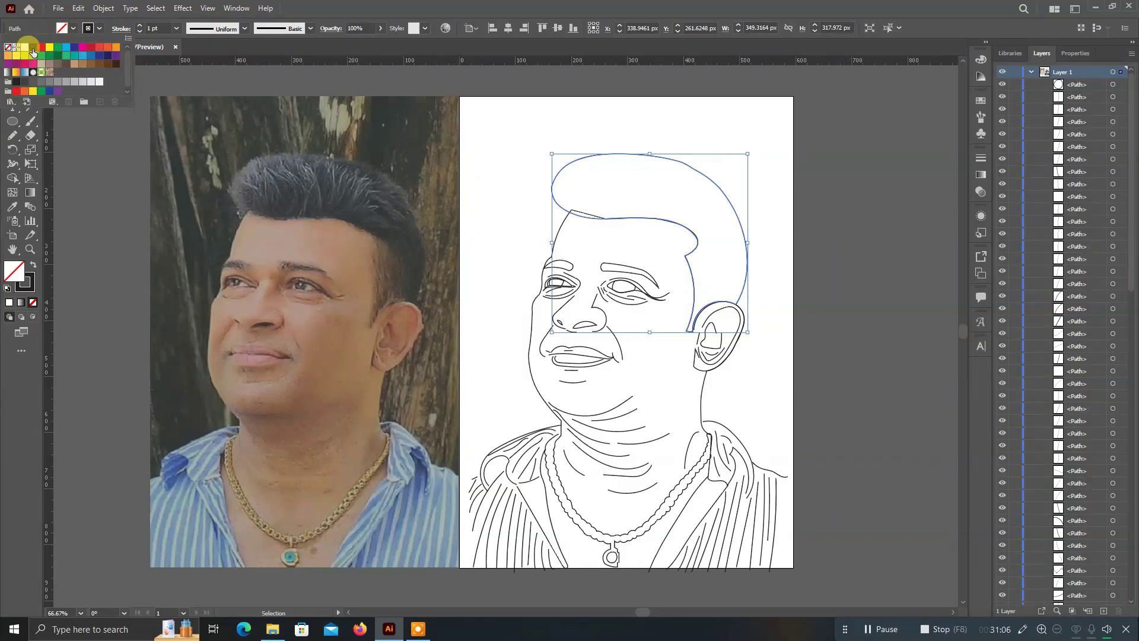
{"action": "left_click", "coordinate": [33, 52]}
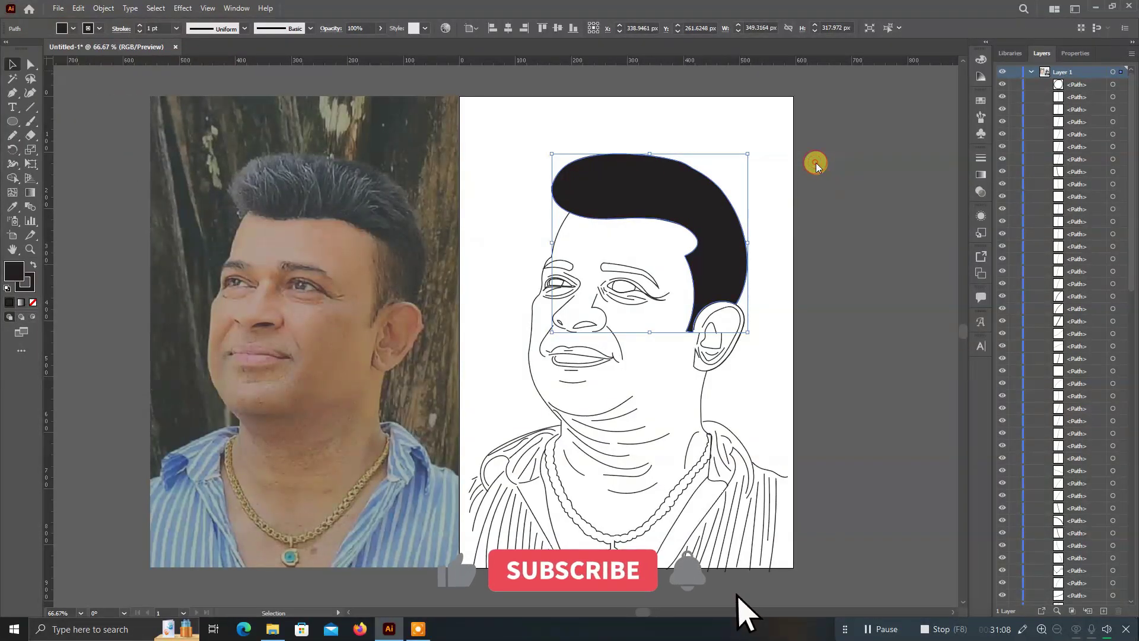
{"action": "left_click", "coordinate": [821, 221]}
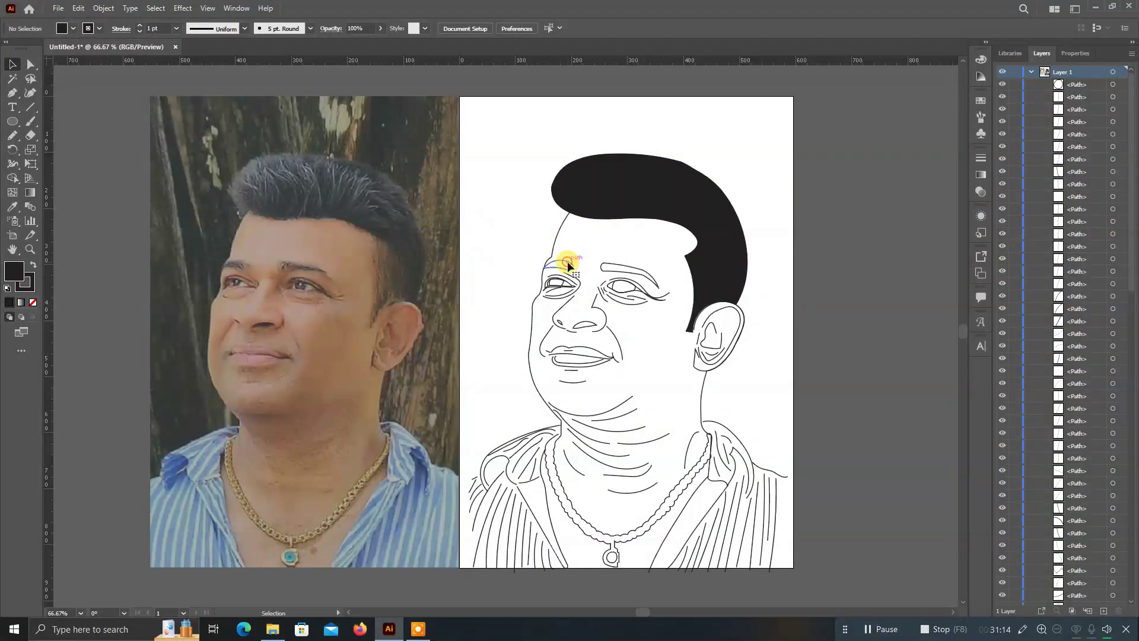
Fill the left and right eyebrows with black.
{"action": "left_click", "coordinate": [356, 187]}
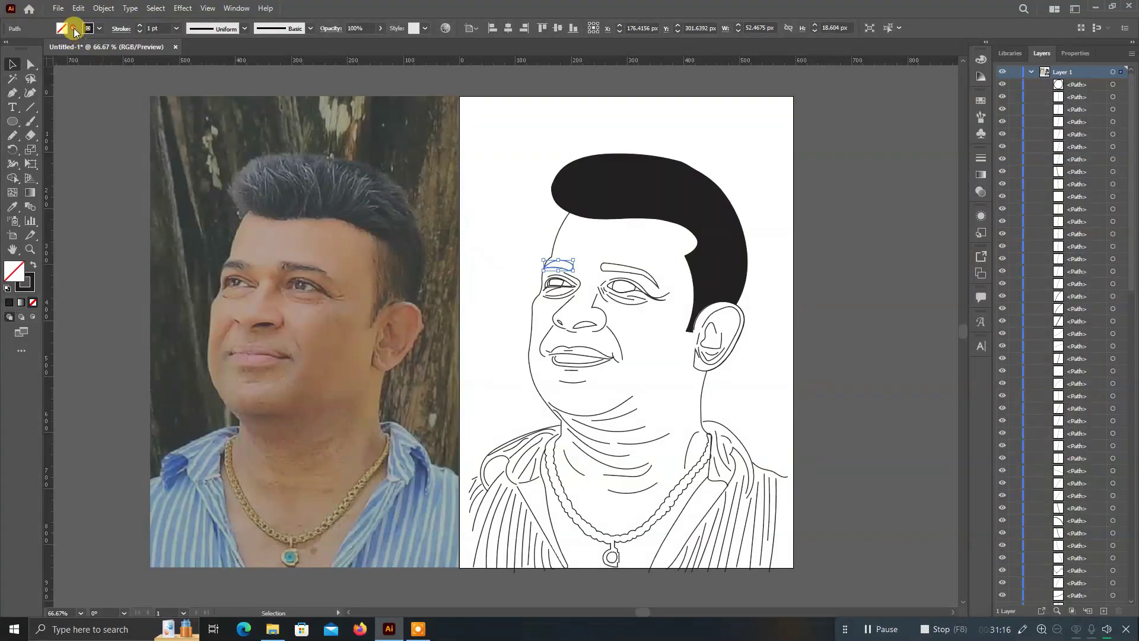
{"action": "left_click", "coordinate": [73, 28]}
{"action": "left_click", "coordinate": [33, 49]}
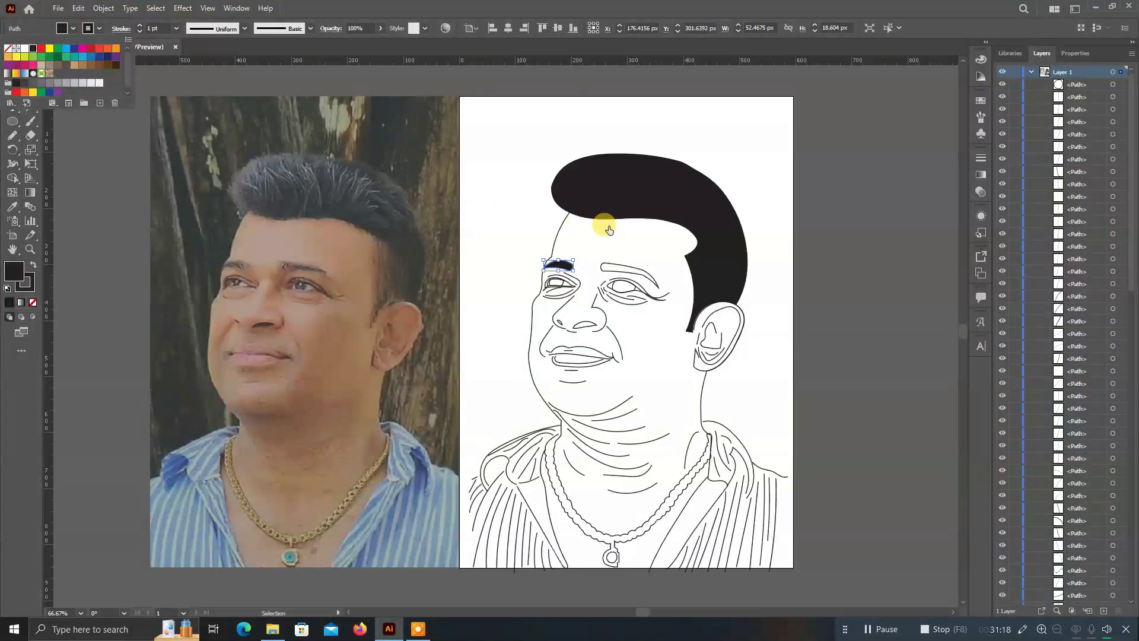
{"action": "left_click", "coordinate": [614, 265]}
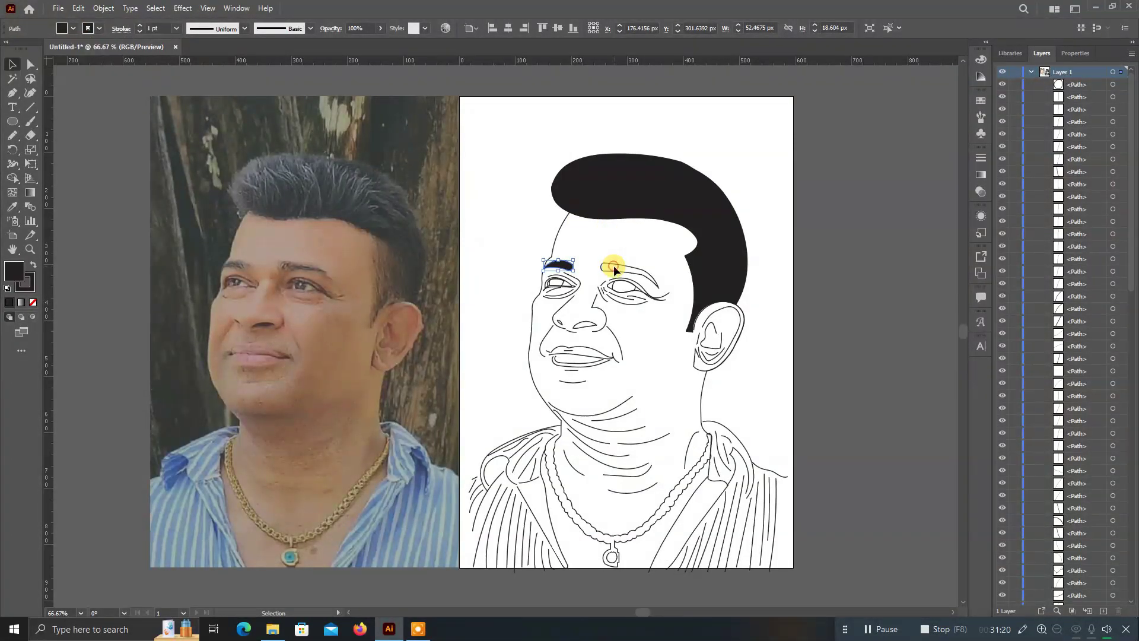
{"action": "left_click", "coordinate": [614, 265]}
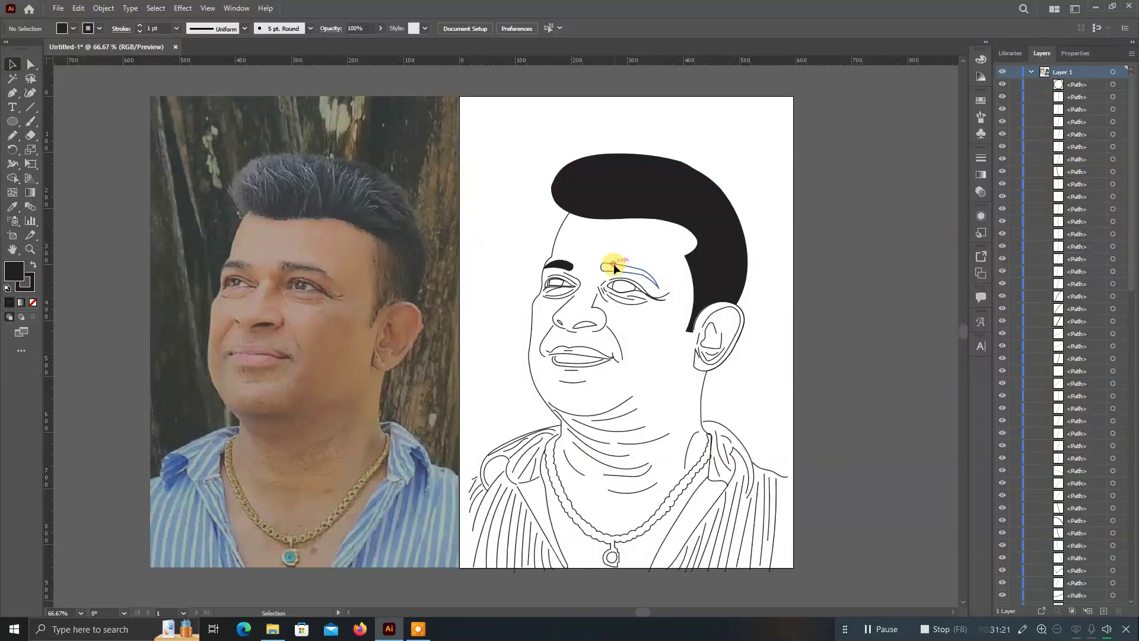
{"action": "left_click", "coordinate": [73, 29]}
{"action": "left_click", "coordinate": [33, 48]}
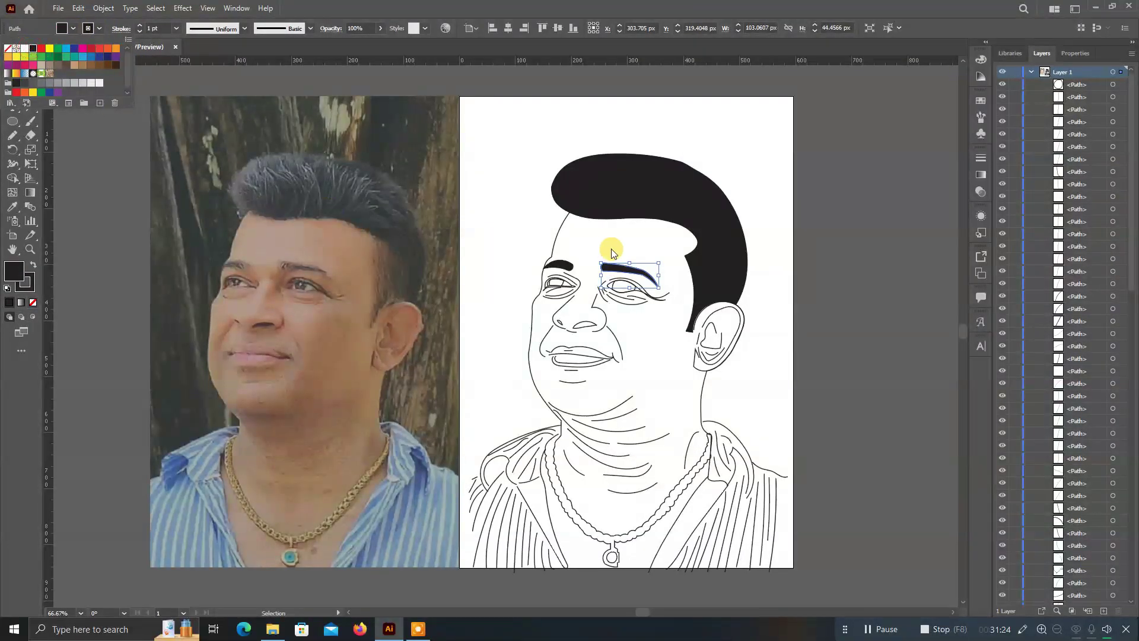
{"action": "left_click", "coordinate": [795, 249]}
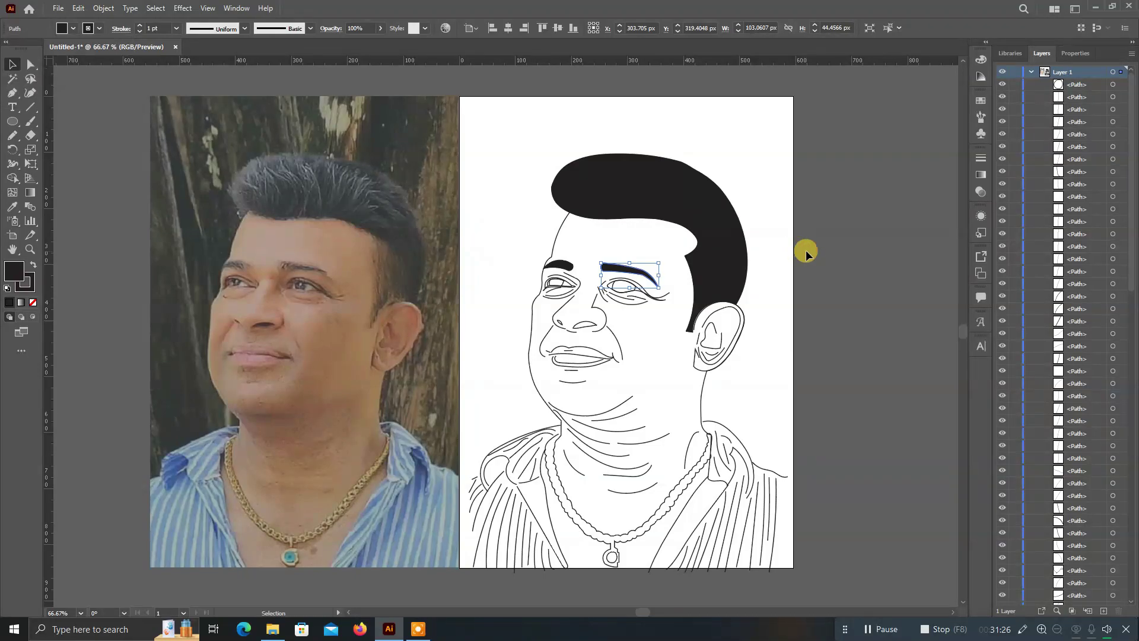
{"action": "left_click", "coordinate": [798, 249]}
Fill the nostril shapes with black.
{"action": "scroll", "coordinate": [649, 357], "scroll_direction": "down", "scroll_amount": 1}
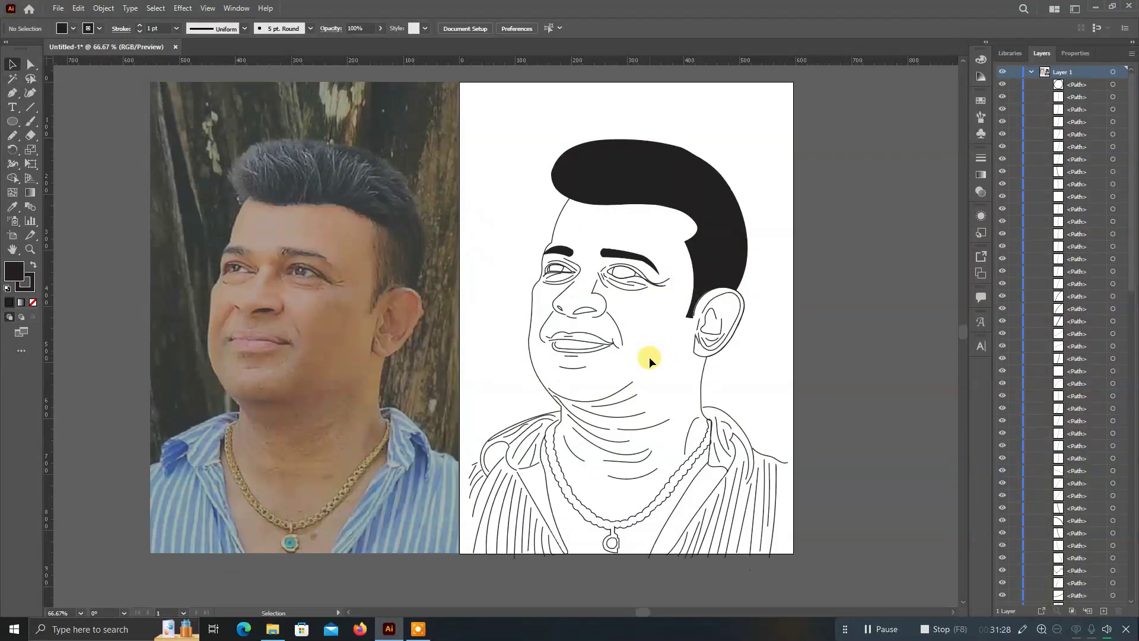
{"action": "left_click", "coordinate": [586, 313]}
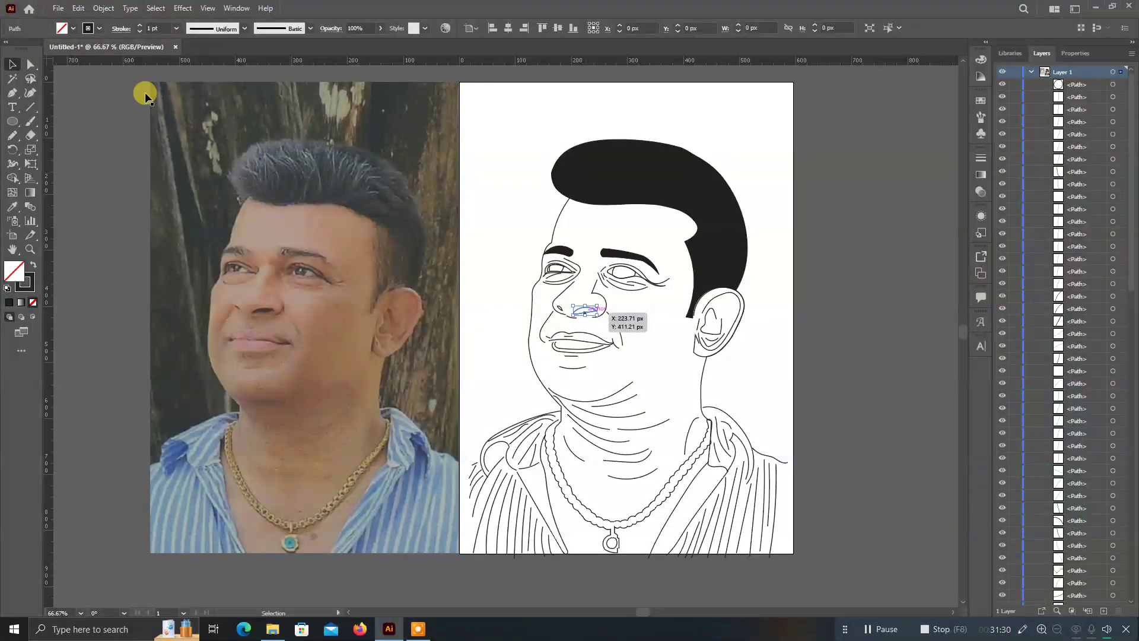
{"action": "left_click", "coordinate": [72, 28]}
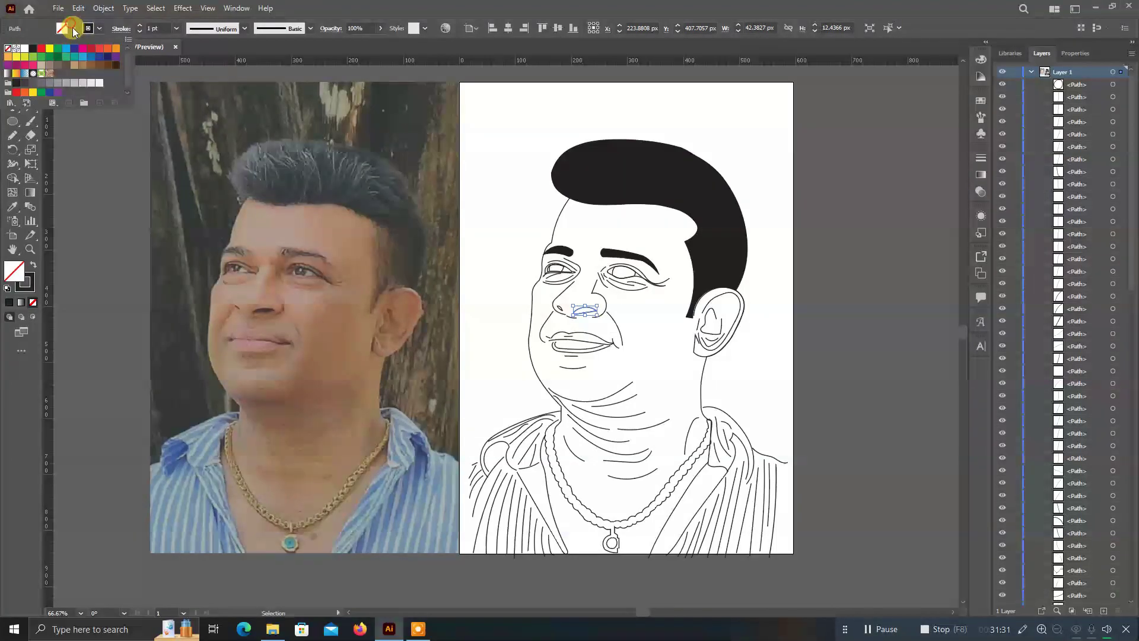
{"action": "left_click", "coordinate": [33, 48]}
{"action": "left_click", "coordinate": [845, 329]}
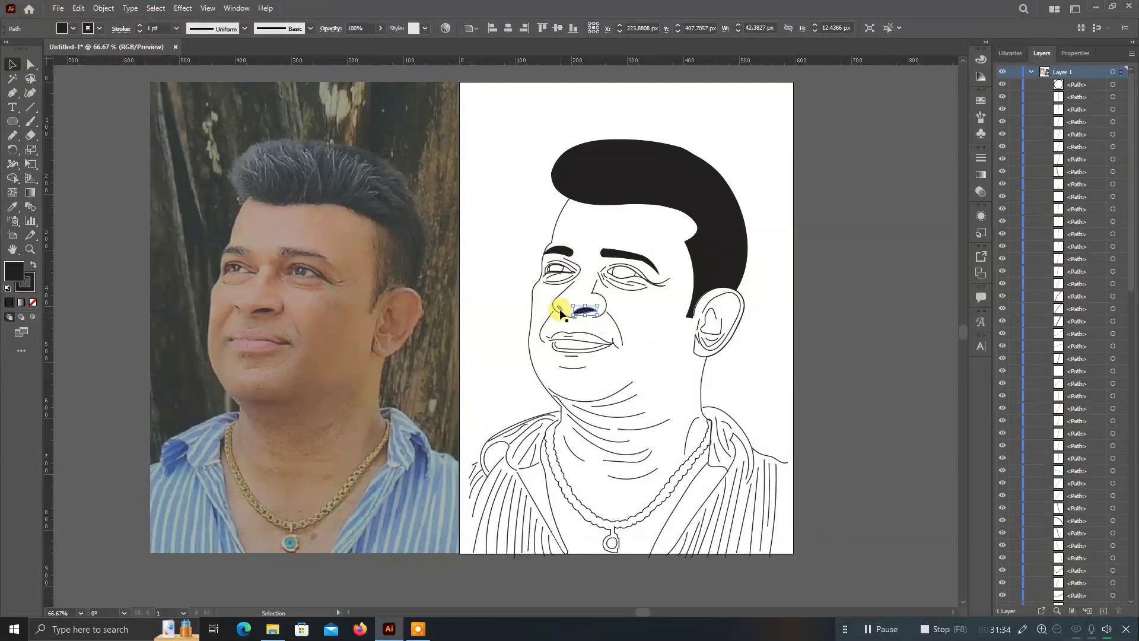
{"action": "left_click", "coordinate": [72, 28]}
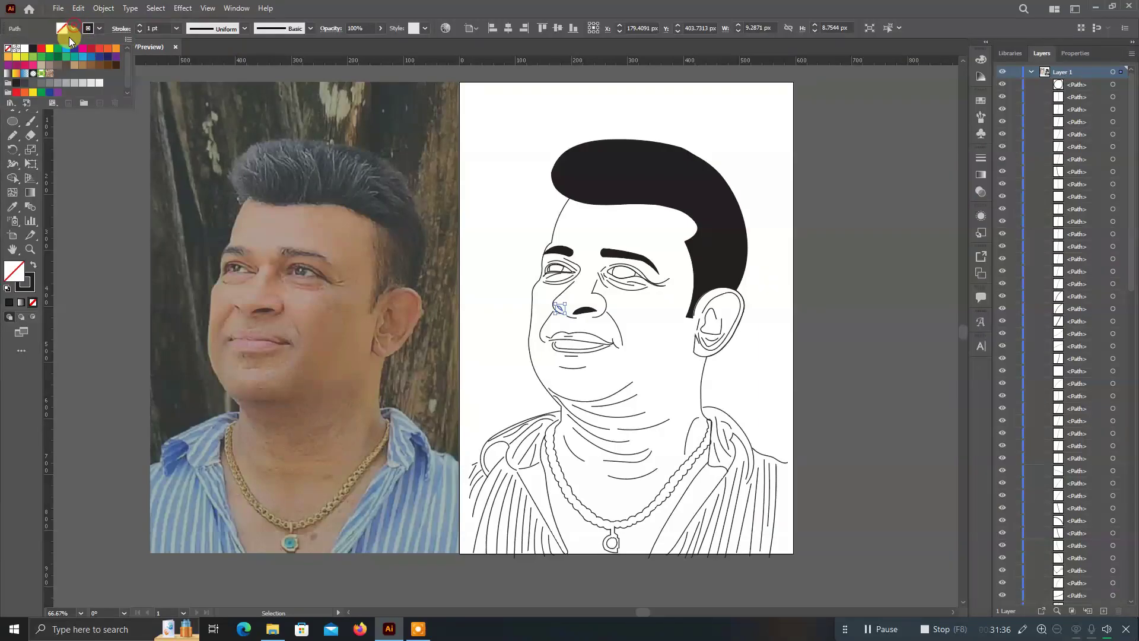
{"action": "key", "text": "Escape"}
{"action": "left_click", "coordinate": [809, 310]}
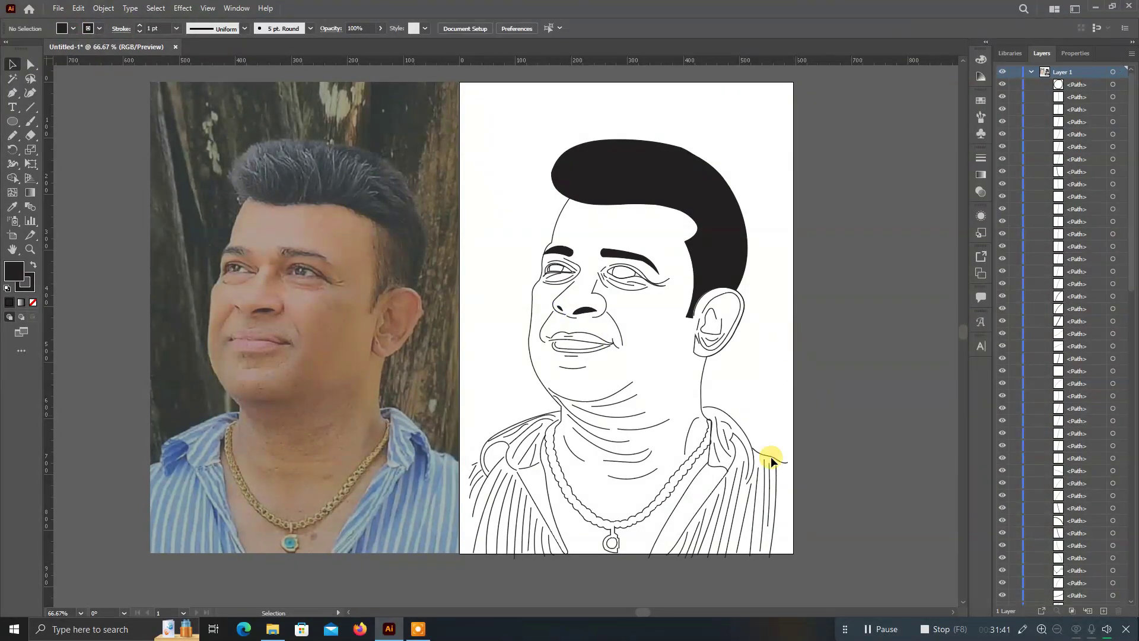
{"action": "scroll", "coordinate": [508, 236], "scroll_direction": "up", "scroll_amount": 1}
Fill both eyes' iris outlines with black.
{"action": "scroll", "coordinate": [508, 236], "scroll_direction": "up", "scroll_amount": 4}
{"action": "left_click", "coordinate": [412, 272]}
{"action": "left_click", "coordinate": [72, 28]}
{"action": "left_click", "coordinate": [17, 82]}
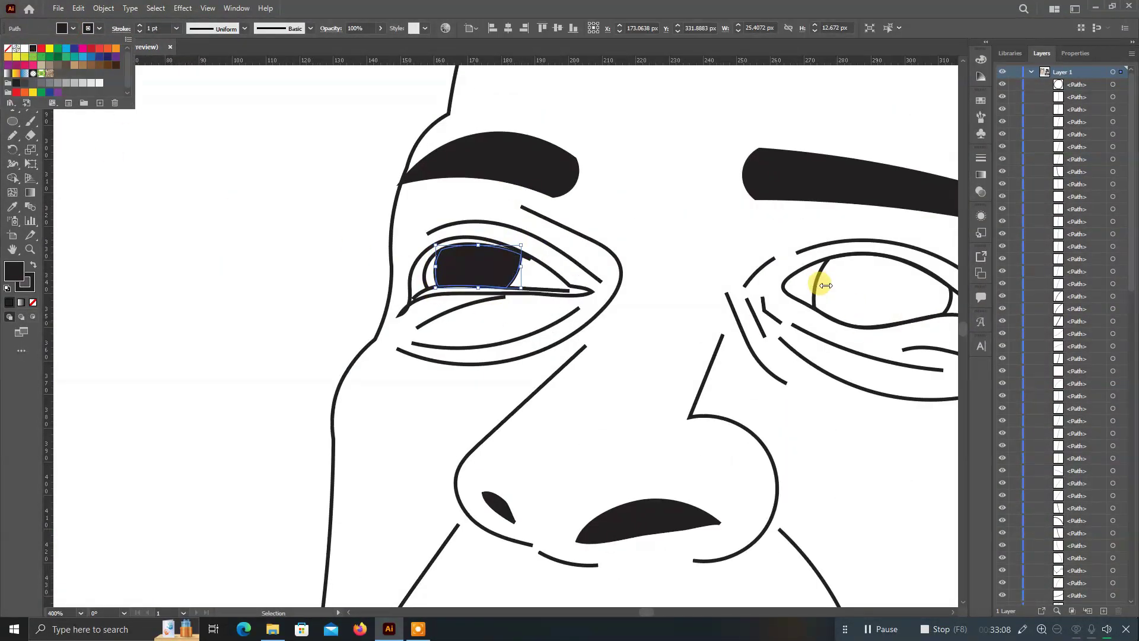
{"action": "left_click", "coordinate": [816, 288]}
{"action": "left_click", "coordinate": [73, 28]}
{"action": "left_click", "coordinate": [16, 82]}
Draw a highlight ellipse on the right eye and fill it white.
{"action": "left_click", "coordinate": [12, 121]}
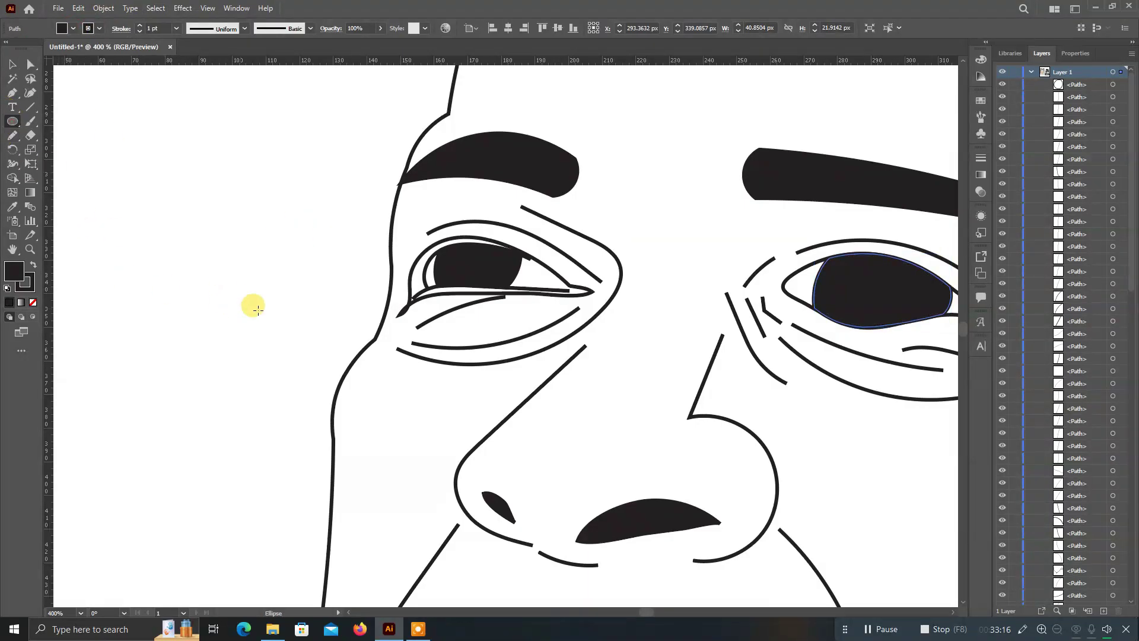
{"action": "left_click_drag", "start_coordinate": [269, 254], "coordinate": [867, 261]}
{"action": "scroll", "coordinate": [298, 270], "scroll_direction": "up", "scroll_amount": 3}
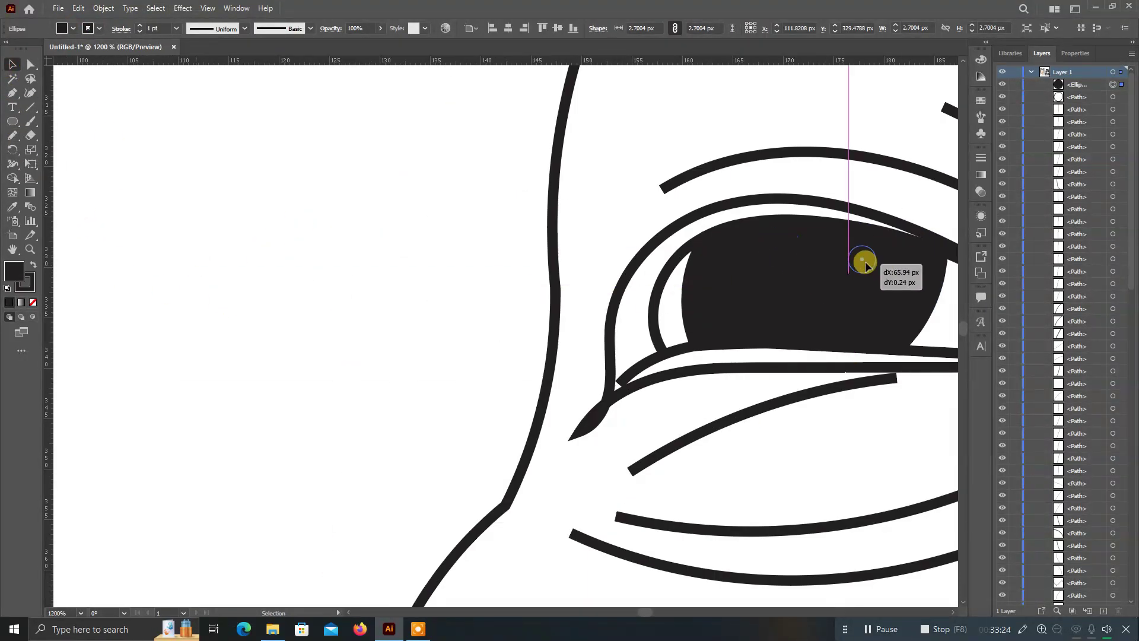
{"action": "left_click", "coordinate": [73, 28]}
{"action": "left_click", "coordinate": [27, 50]}
{"action": "scroll", "coordinate": [501, 290], "scroll_direction": "down", "scroll_amount": 5}
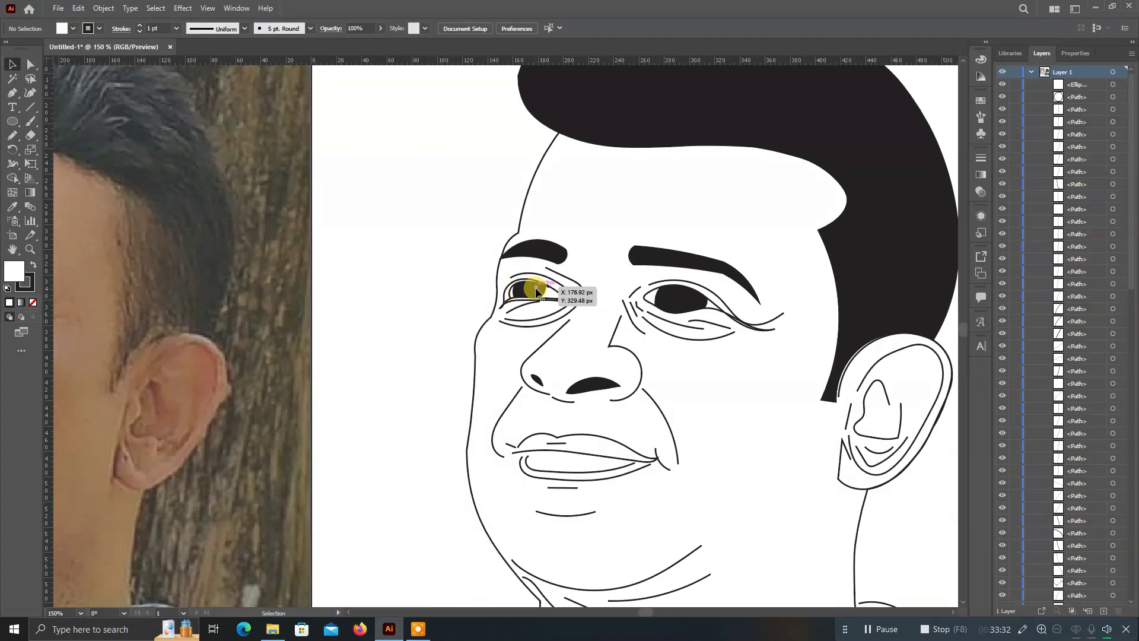
Draw a stroke-free white highlight on the left eye and copy it onto the right pupil.
{"action": "left_click_drag", "start_coordinate": [537, 289], "coordinate": [548, 298]}
{"action": "left_click", "coordinate": [99, 27]}
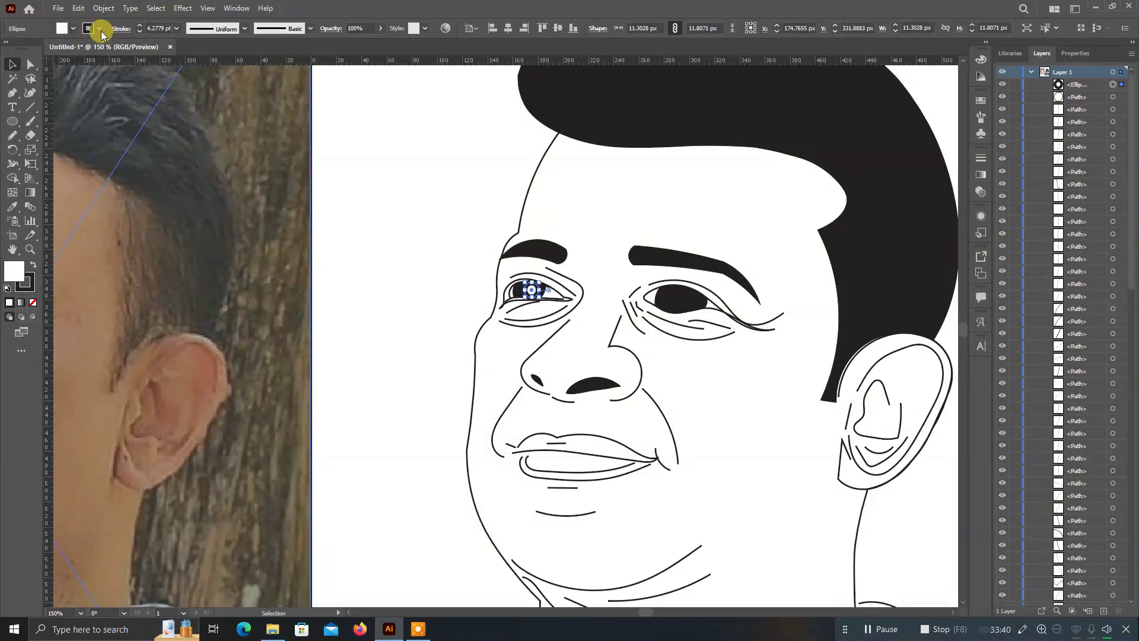
{"action": "left_click", "coordinate": [17, 50]}
{"action": "left_click_drag", "start_coordinate": [533, 294], "coordinate": [693, 299]}
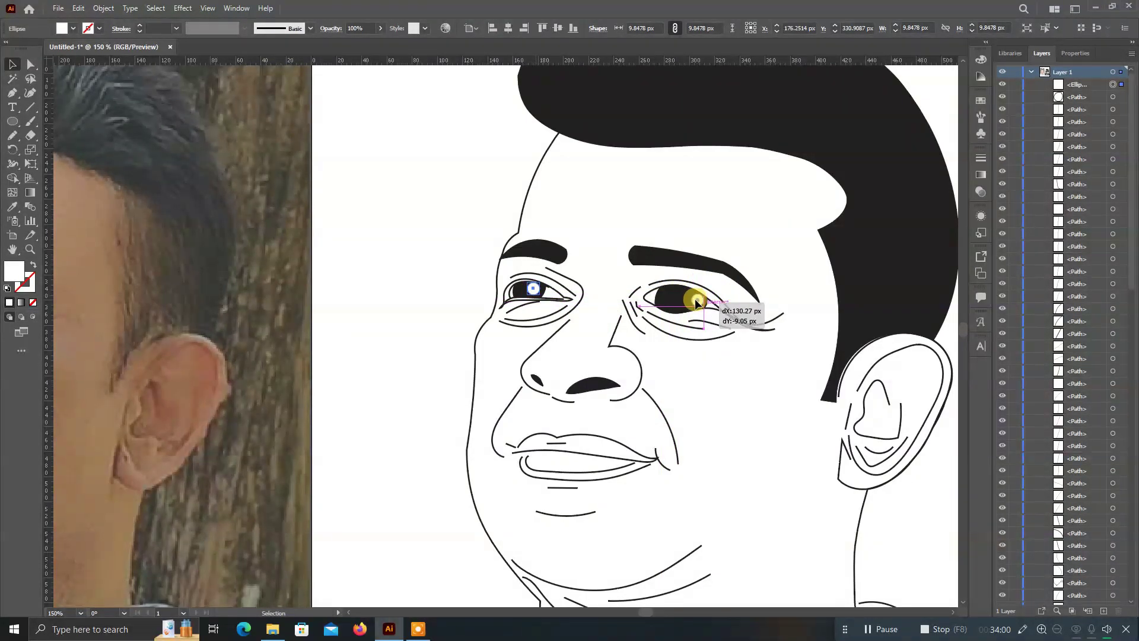
{"action": "left_click_drag", "start_coordinate": [695, 300], "coordinate": [694, 305]}
{"action": "left_click", "coordinate": [762, 394]}
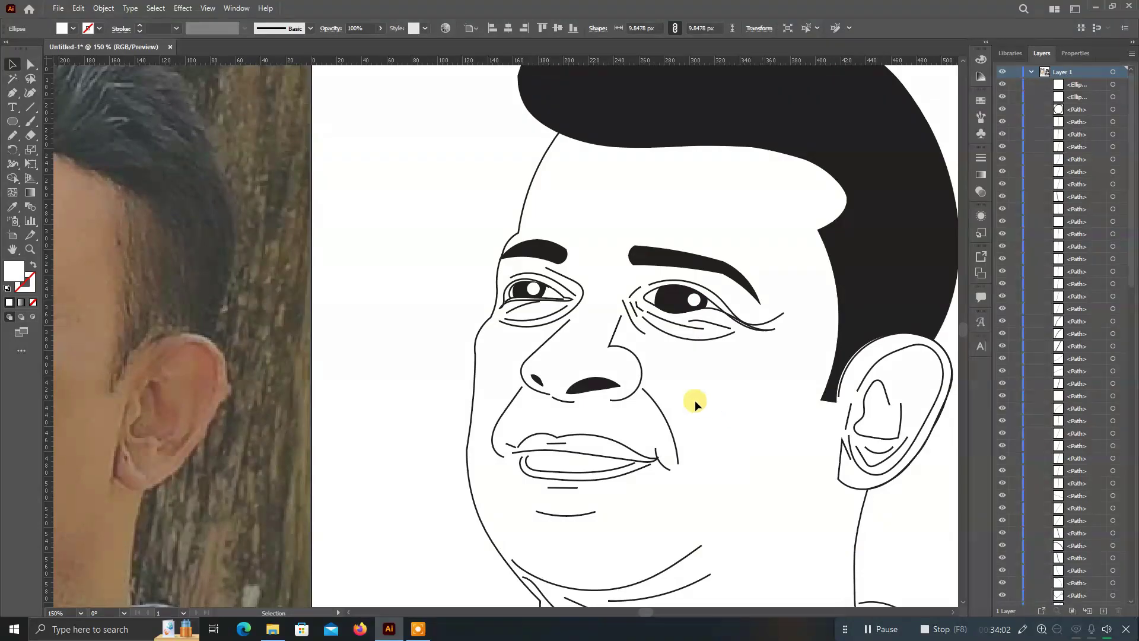
{"action": "scroll", "coordinate": [696, 400], "scroll_direction": "down", "scroll_amount": 3, "text": "alt"}
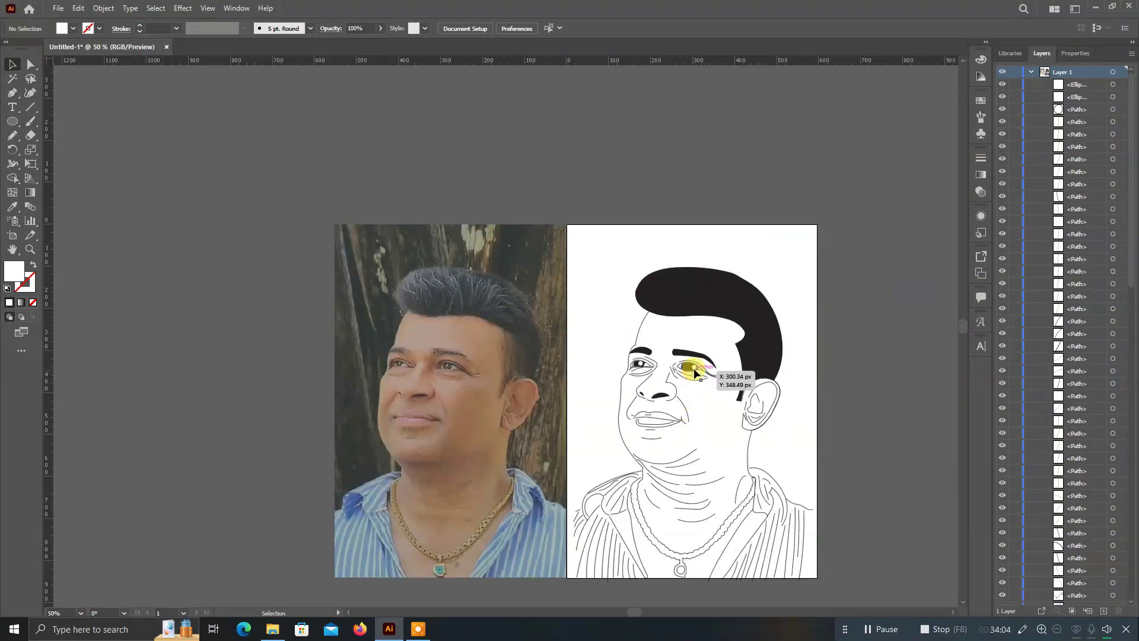
Nudge the right eye's white highlight into place with the arrow keys.
{"action": "left_click", "coordinate": [697, 421]}
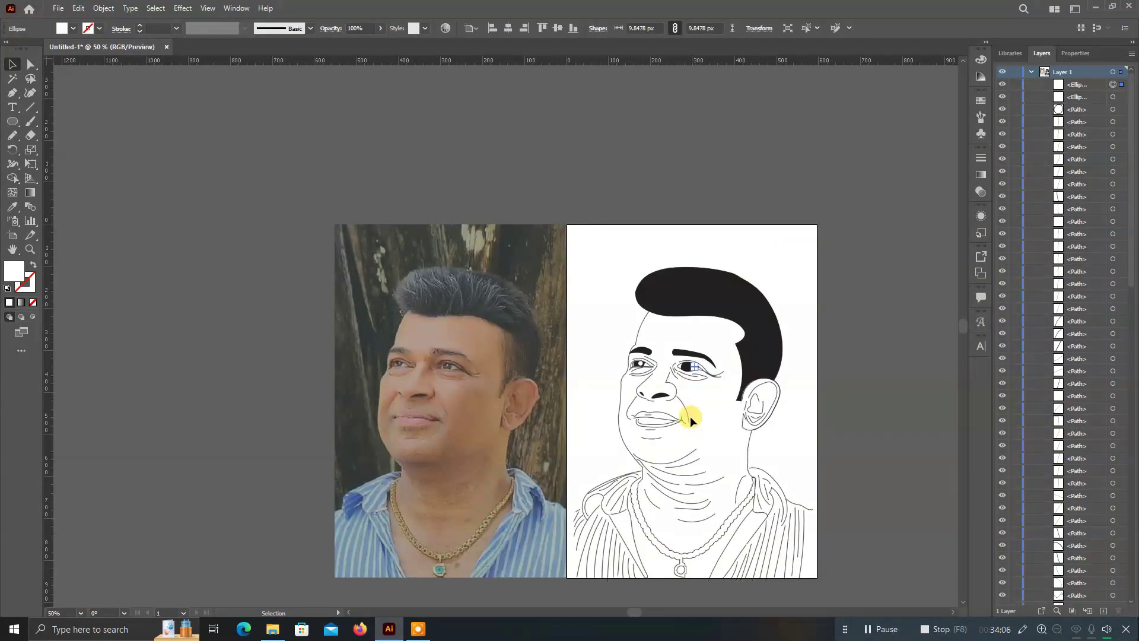
{"action": "left_click", "coordinate": [701, 366]}
{"action": "scroll", "coordinate": [705, 368], "scroll_direction": "up", "scroll_amount": 2, "text": "alt"}
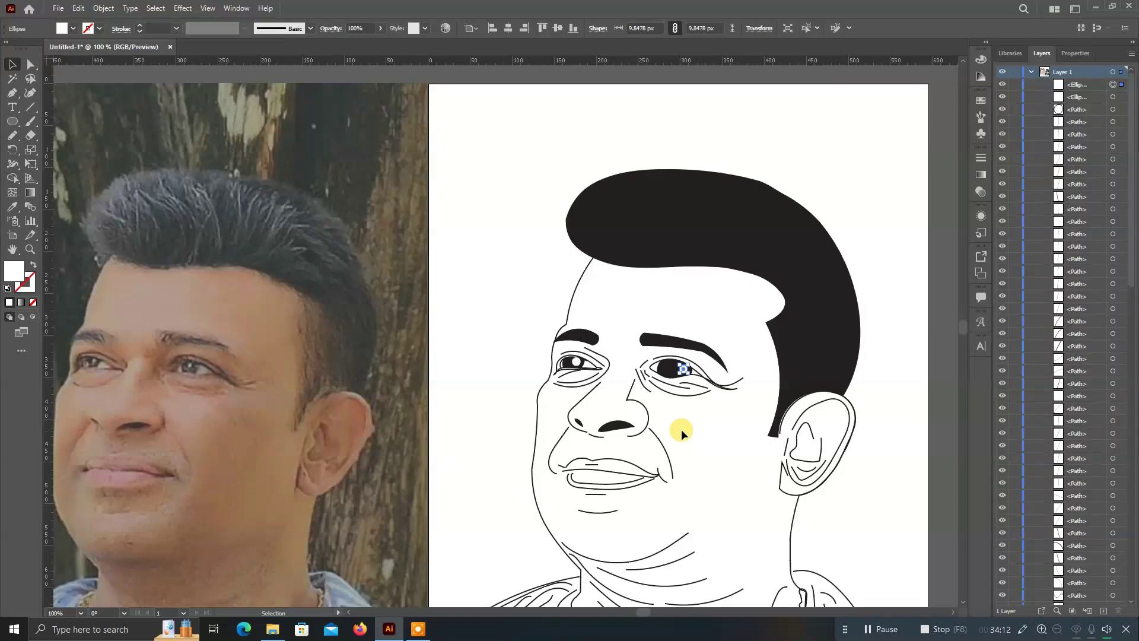
{"action": "key", "text": "Left"}
{"action": "key", "text": "Left"}
{"action": "key", "text": "Left"}
{"action": "key", "text": "Left"}
{"action": "key", "text": "Left"}
{"action": "key", "text": "Left"}
{"action": "key", "text": "Left"}
{"action": "key", "text": "Left"}
{"action": "key", "text": "Left"}
{"action": "key", "text": "Left"}
{"action": "key", "text": "Left"}
{"action": "key", "text": "Left"}
{"action": "key", "text": "Left"}
{"action": "key", "text": "Left"}
{"action": "key", "text": "Left"}
{"action": "key", "text": "Up"}
{"action": "key", "text": "Left"}
{"action": "key", "text": "Left"}
{"action": "key", "text": "Up"}
{"action": "key", "text": "Up"}
{"action": "key", "text": "Up"}
{"action": "key", "text": "Up"}
{"action": "key", "text": "Right"}
{"action": "key", "text": "Up"}
{"action": "key", "text": "Up"}
{"action": "key", "text": "Right"}
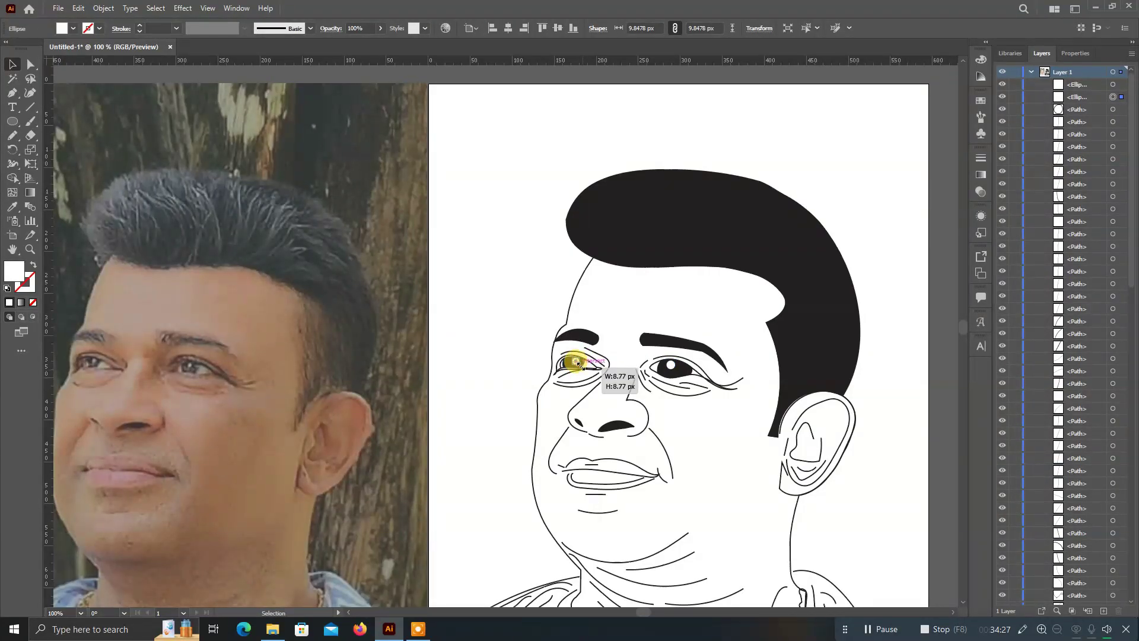
{"action": "left_click", "coordinate": [797, 426]}
Shrink the left eye's highlight slightly and enlarge the right eye's highlight.
{"action": "scroll", "coordinate": [574, 363], "scroll_direction": "up", "scroll_amount": 1}
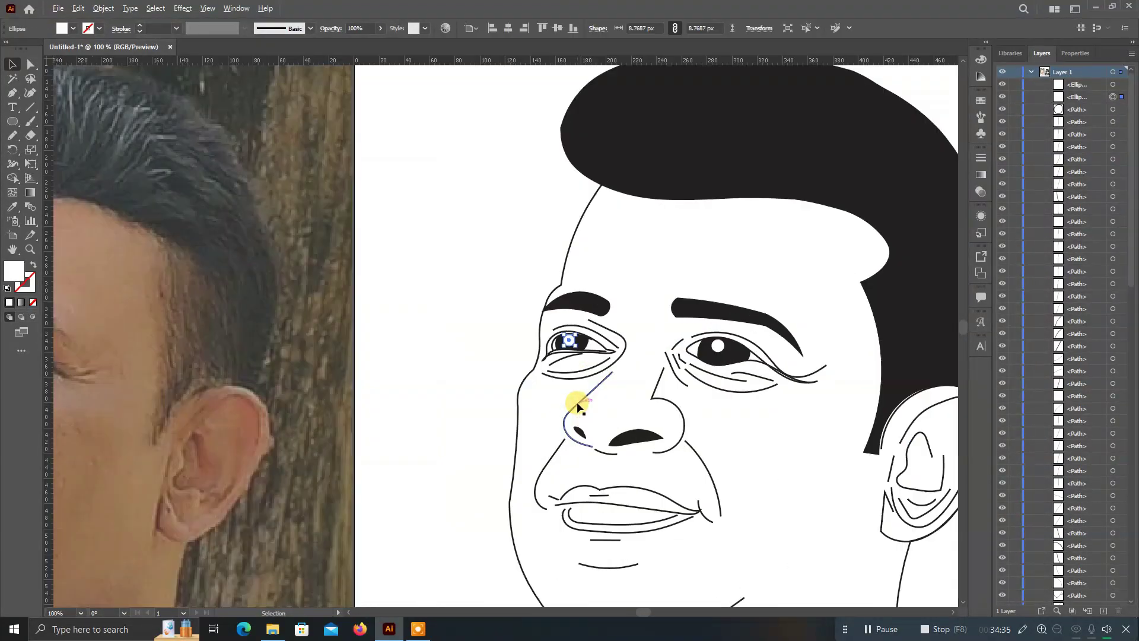
{"action": "scroll", "coordinate": [578, 391], "scroll_direction": "up", "scroll_amount": 3}
{"action": "left_click", "coordinate": [559, 237]}
{"action": "left_click_drag", "start_coordinate": [565, 238], "coordinate": [565, 241]}
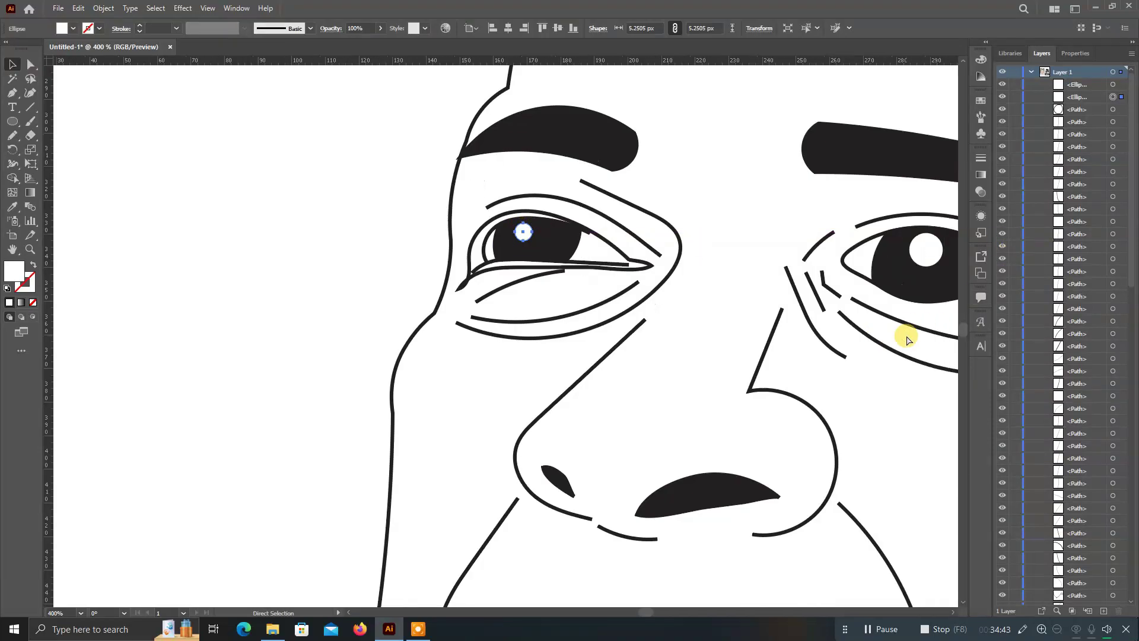
{"action": "scroll", "coordinate": [904, 334], "scroll_direction": "right", "scroll_amount": 5}
{"action": "left_click", "coordinate": [789, 255]}
{"action": "left_click_drag", "start_coordinate": [802, 267], "coordinate": [809, 274]}
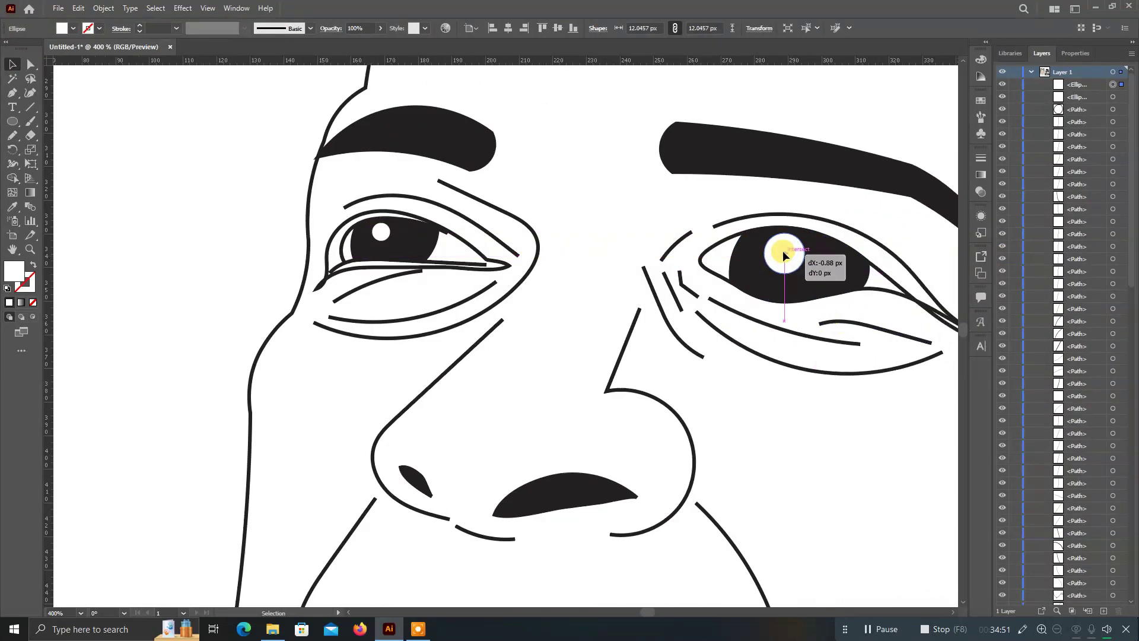
{"action": "scroll", "coordinate": [775, 365], "scroll_direction": "down", "scroll_amount": 5}
{"action": "scroll", "coordinate": [731, 461], "scroll_direction": "right", "scroll_amount": 2}
Fill the upper lip with salmon (FF9584) from the colour spectrum.
{"action": "left_click", "coordinate": [721, 456]}
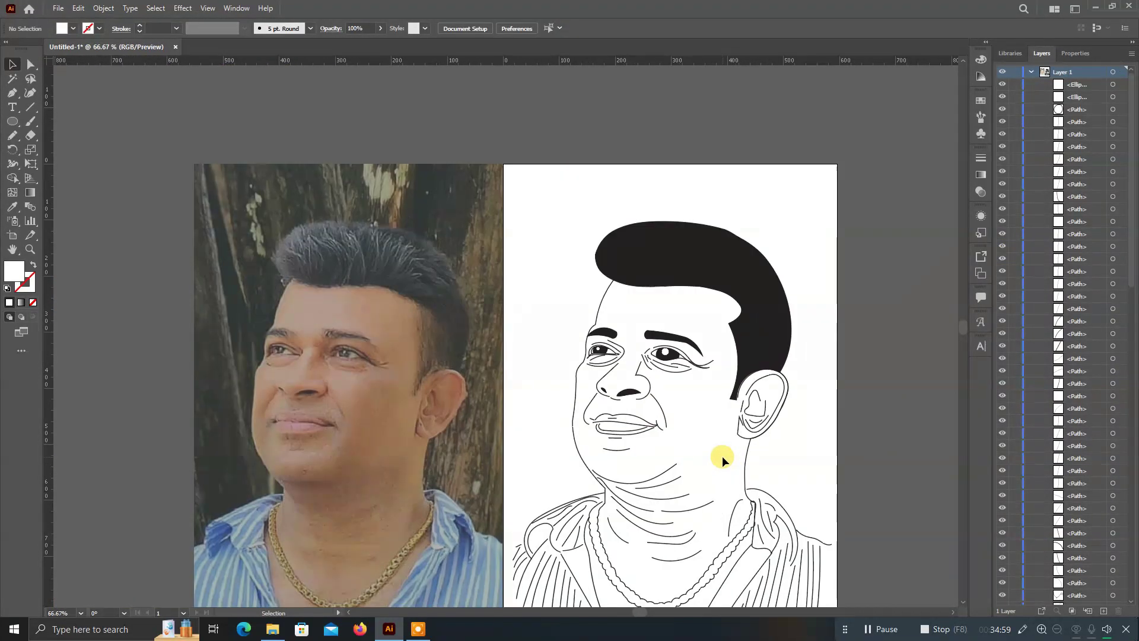
{"action": "scroll", "coordinate": [722, 456], "scroll_direction": "down", "scroll_amount": 2}
{"action": "left_click", "coordinate": [618, 366]}
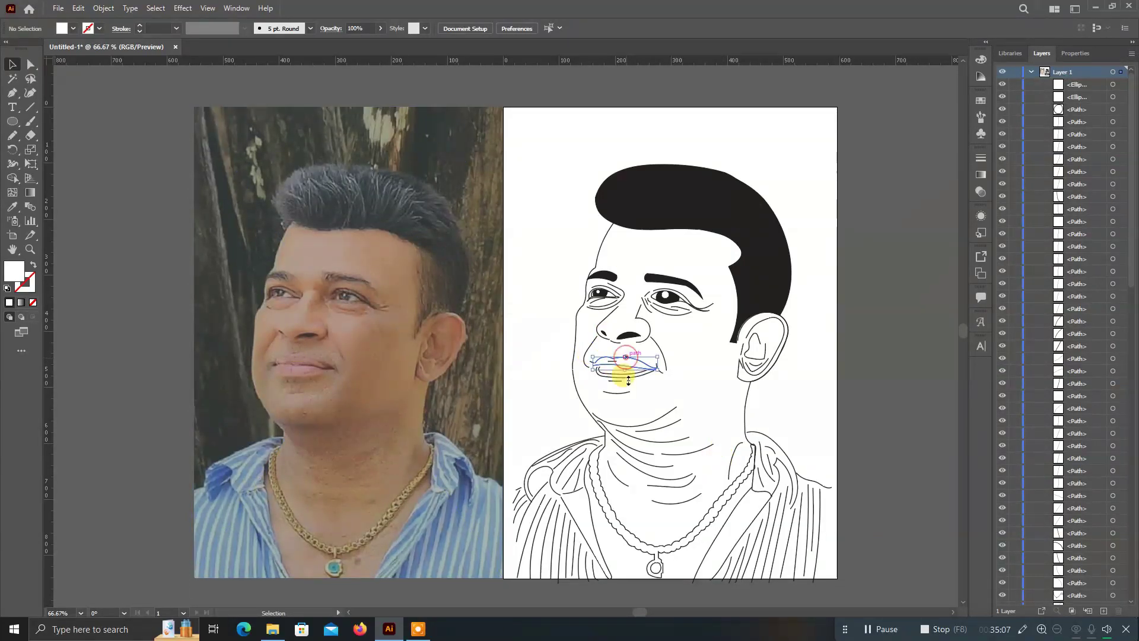
{"action": "left_click", "coordinate": [62, 35]}
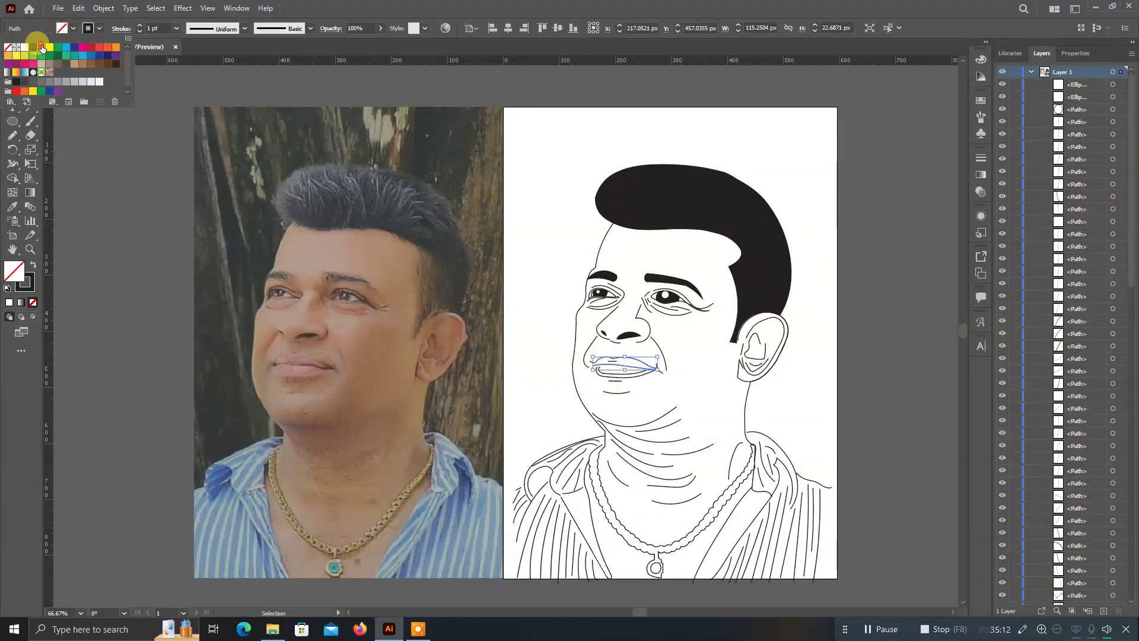
{"action": "left_click", "coordinate": [41, 46]}
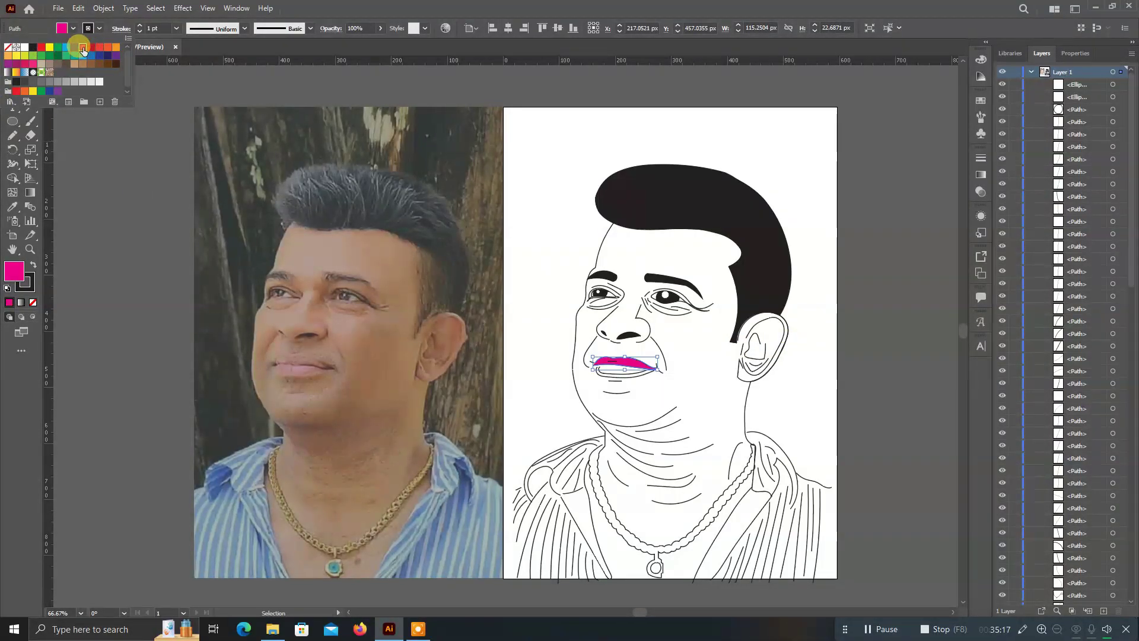
{"action": "left_click", "coordinate": [41, 47]}
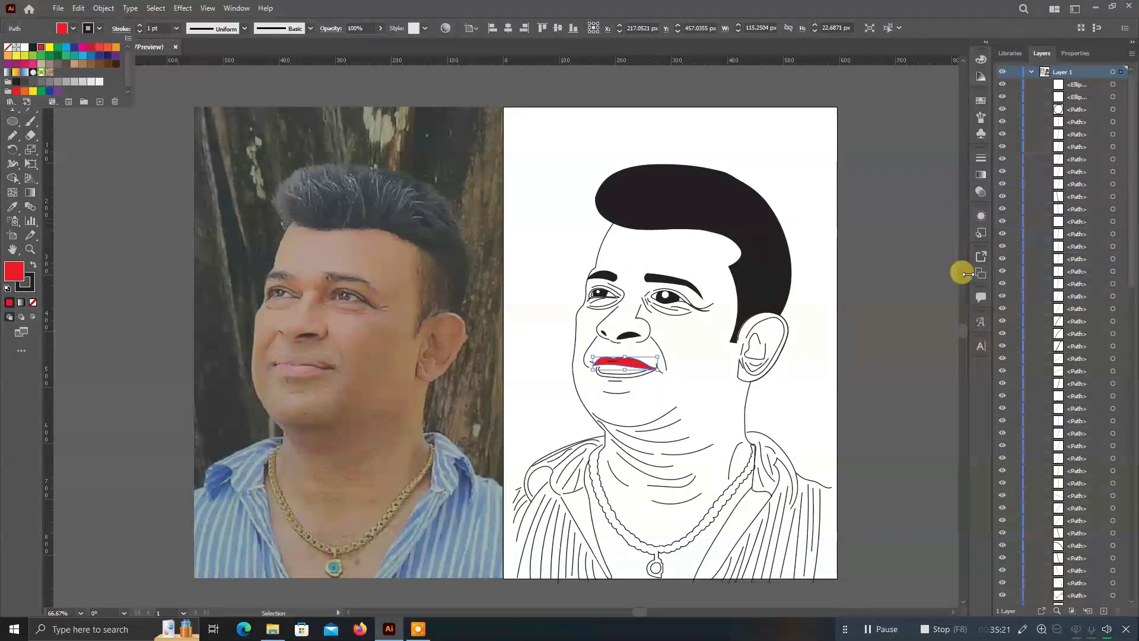
{"action": "left_click", "coordinate": [980, 61]}
{"action": "left_click", "coordinate": [939, 89]}
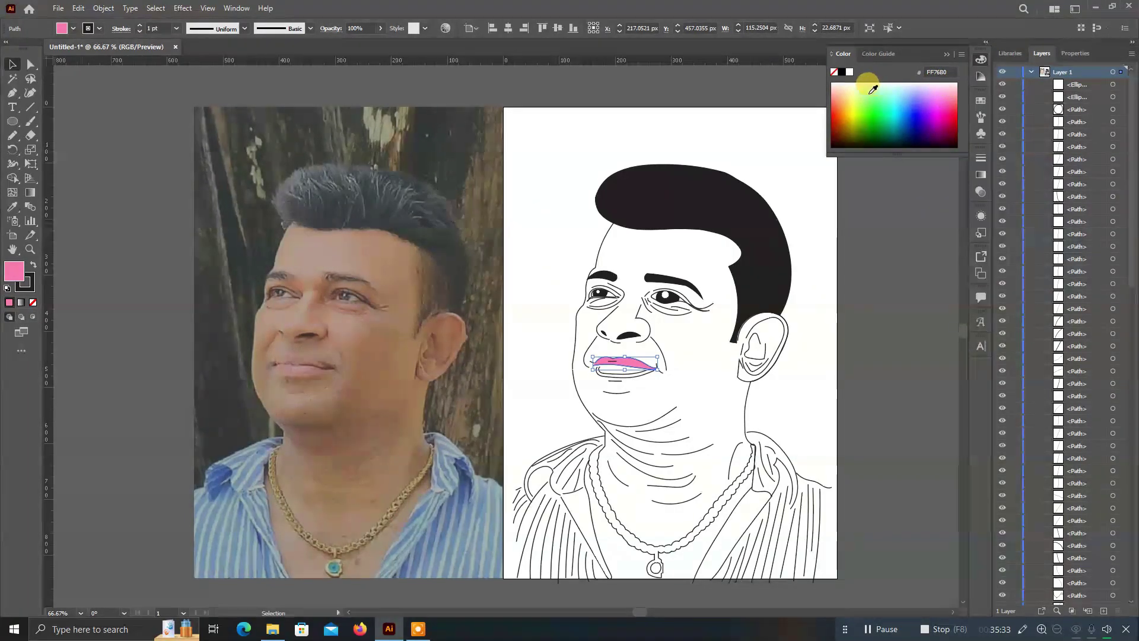
{"action": "left_click", "coordinate": [834, 84]}
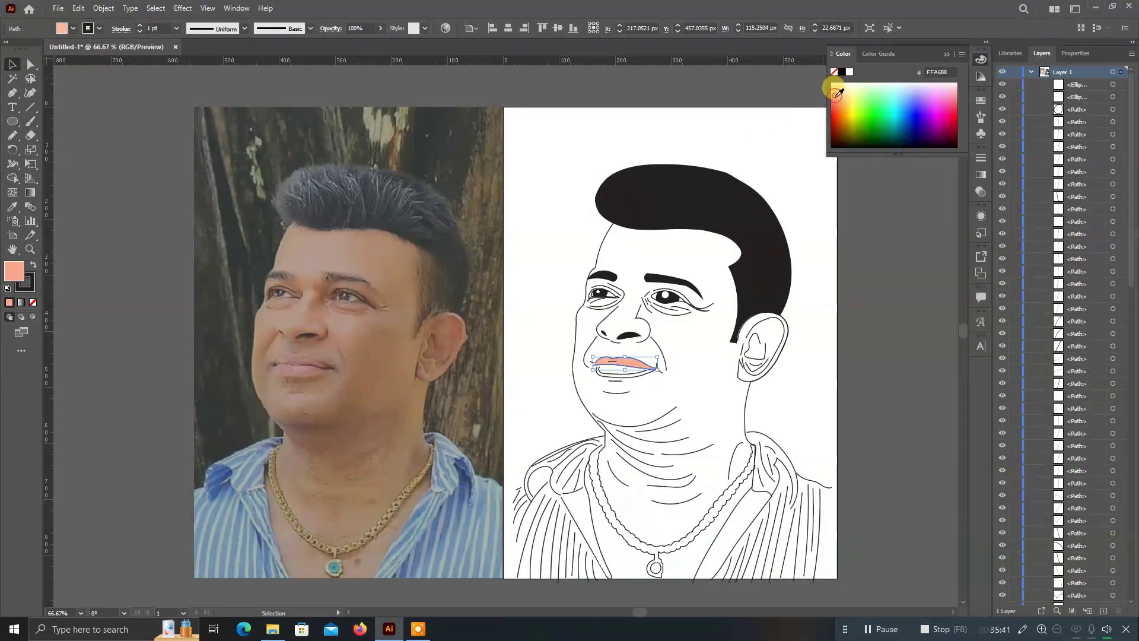
{"action": "left_click", "coordinate": [833, 91]}
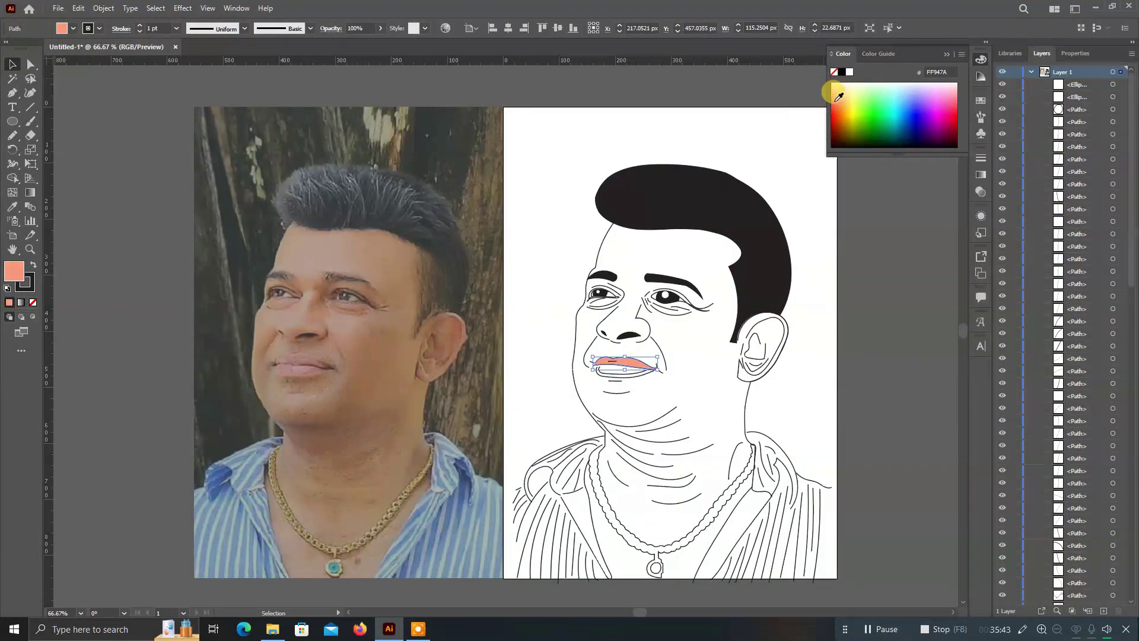
Fill the lower lip with the same salmon, undoing the unwanted trial fills.
{"action": "left_click", "coordinate": [618, 372]}
{"action": "left_click", "coordinate": [835, 89]}
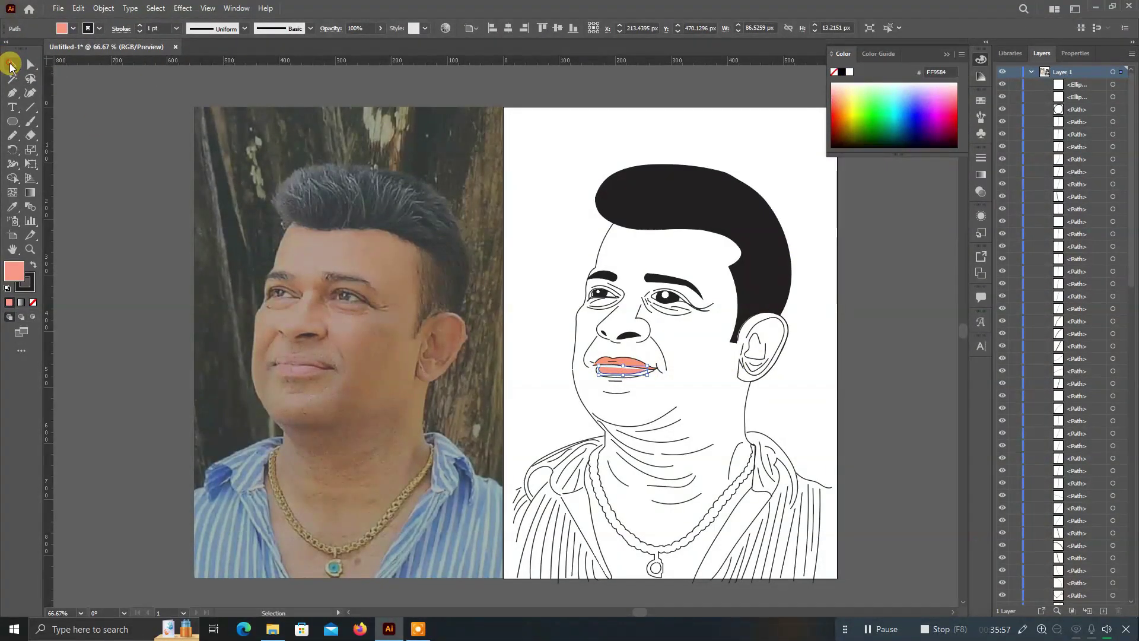
{"action": "left_click", "coordinate": [621, 372]}
{"action": "left_click", "coordinate": [837, 101]}
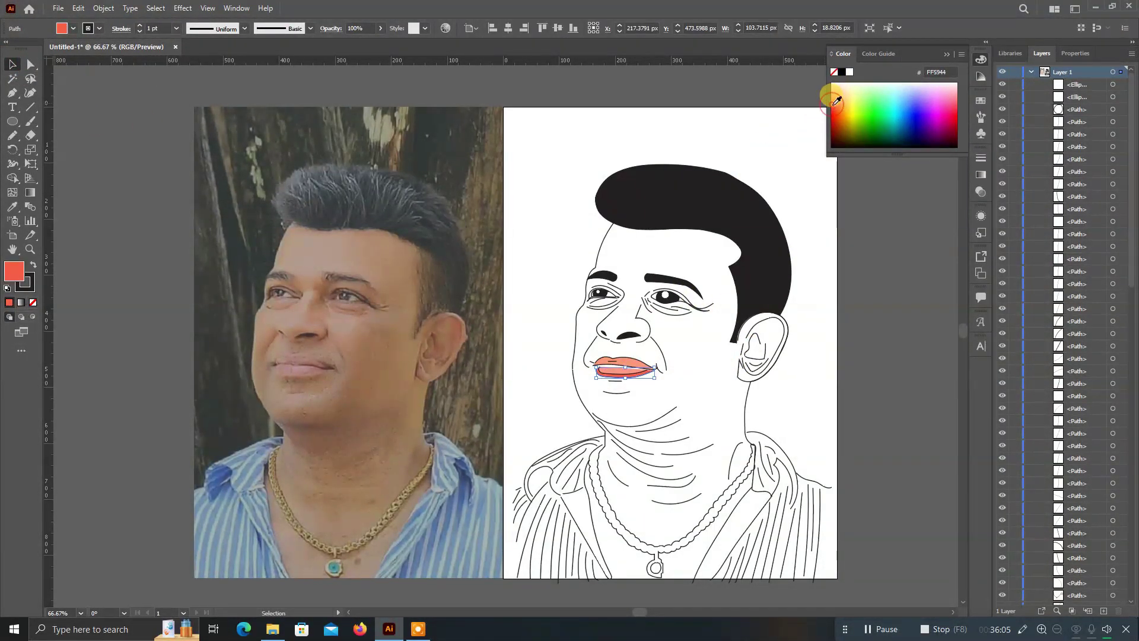
{"action": "left_click", "coordinate": [847, 85]}
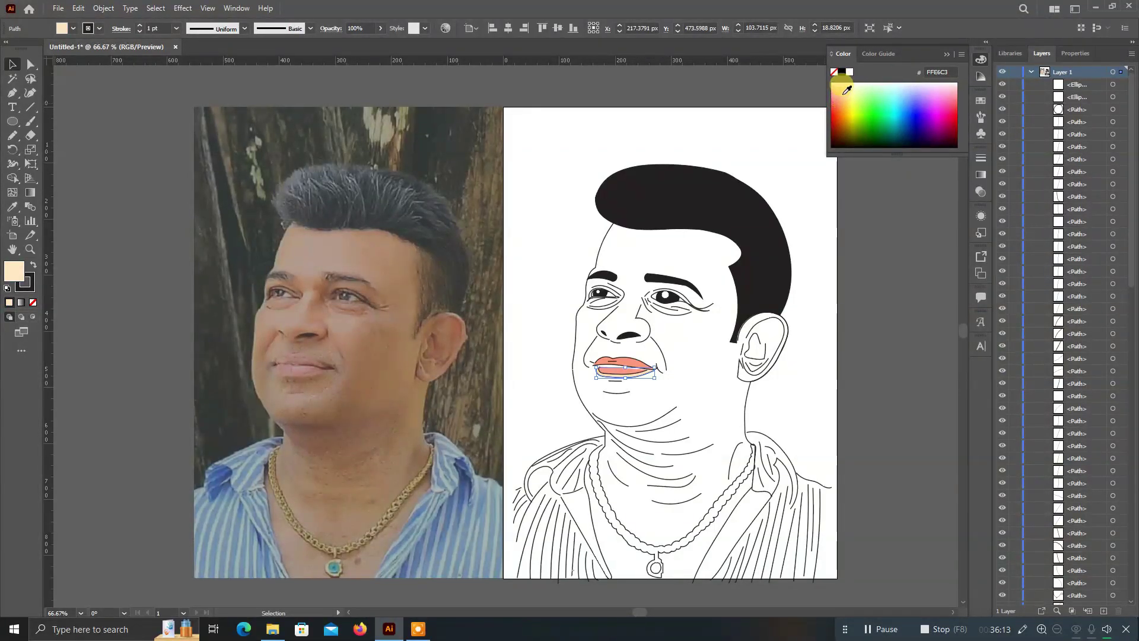
{"action": "key", "text": "ctrl+z"}
{"action": "key", "text": "ctrl+z"}
{"action": "key", "text": "ctrl+z"}
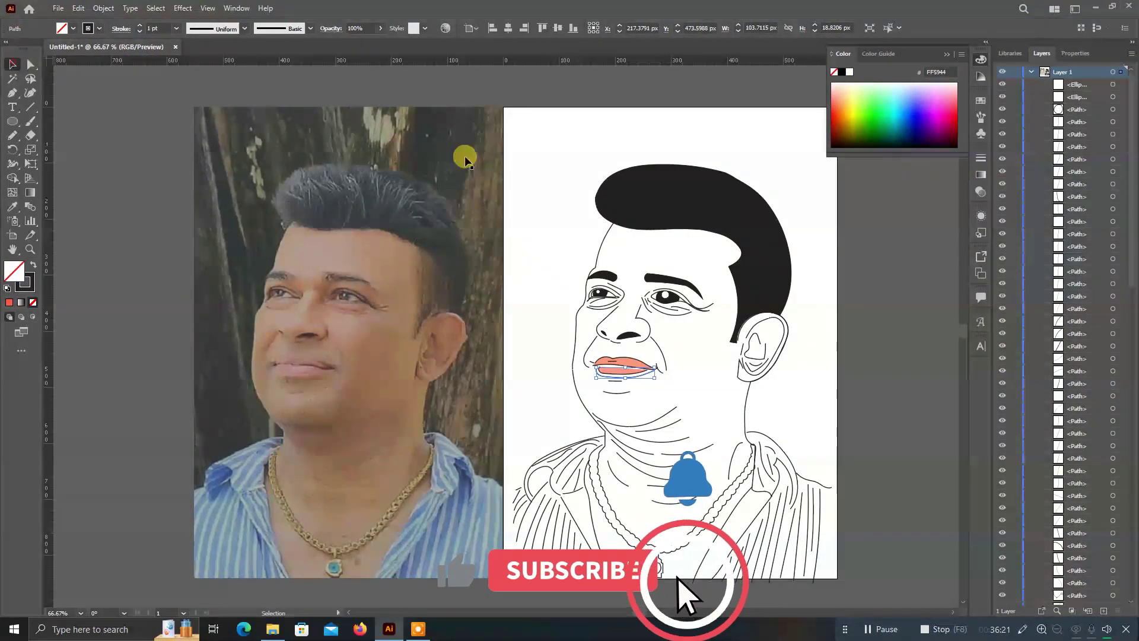
{"action": "left_click", "coordinate": [615, 378]}
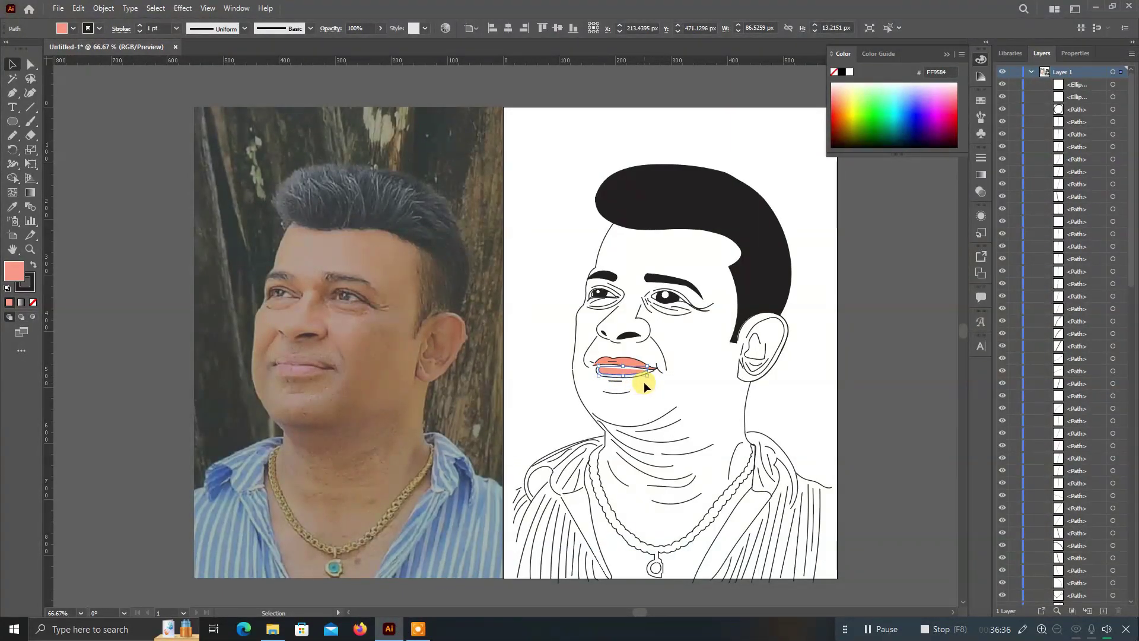
{"action": "left_click", "coordinate": [800, 289]}
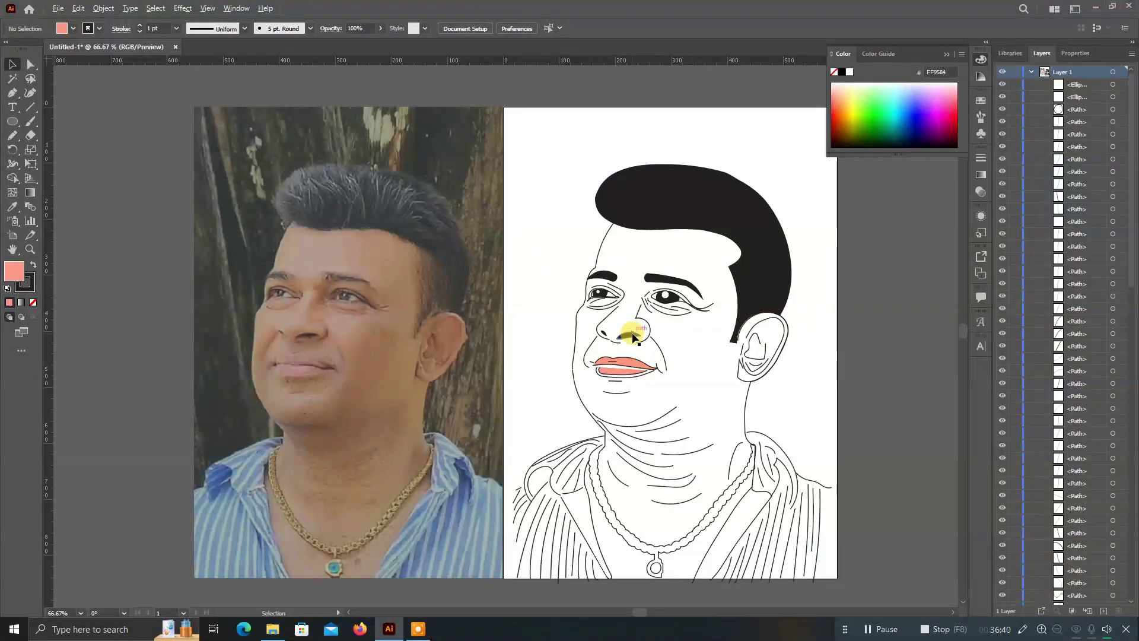
{"action": "scroll", "coordinate": [632, 337], "scroll_direction": "up", "scroll_amount": 1}
{"action": "scroll", "coordinate": [693, 394], "scroll_direction": "down", "scroll_amount": 2}
Try a yellow fill on the necklace outline, then undo it.
{"action": "scroll", "coordinate": [691, 394], "scroll_direction": "down", "scroll_amount": 1}
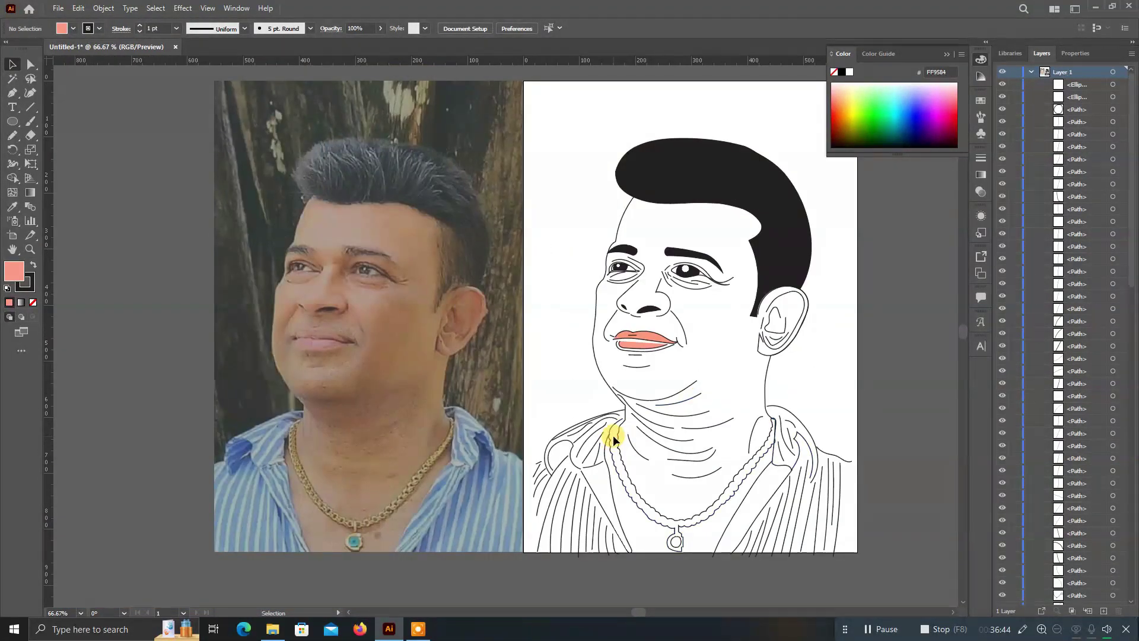
{"action": "left_click", "coordinate": [615, 437]}
{"action": "left_click", "coordinate": [853, 107]}
{"action": "key", "text": "ctrl+z"}
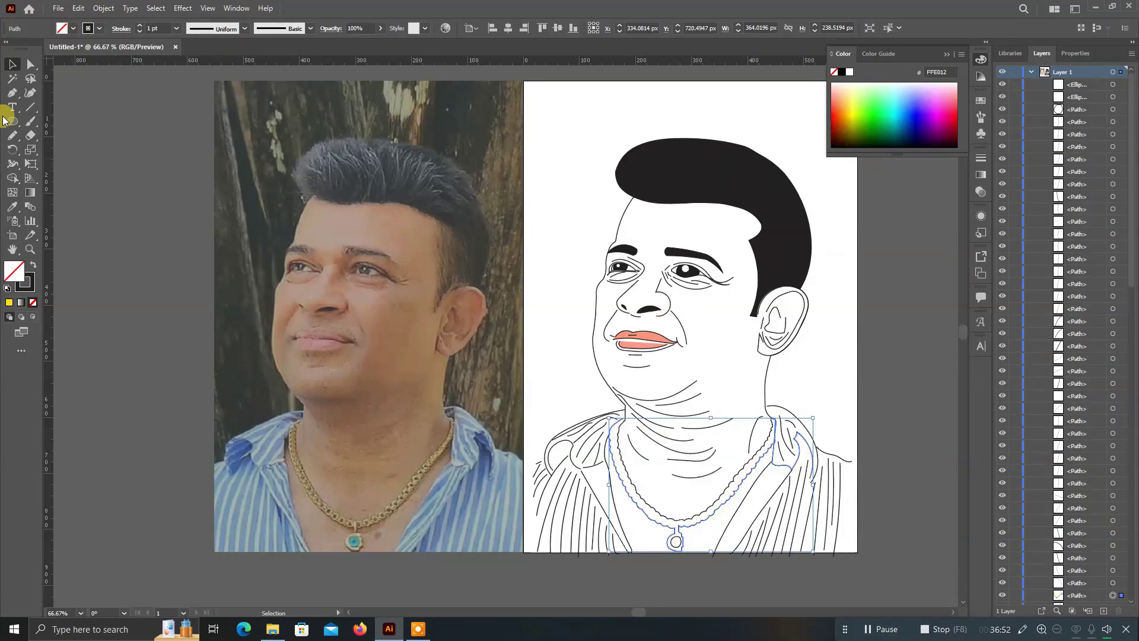
{"action": "scroll", "coordinate": [822, 437], "scroll_direction": "right", "scroll_amount": 1}
{"action": "left_click", "coordinate": [847, 222]}
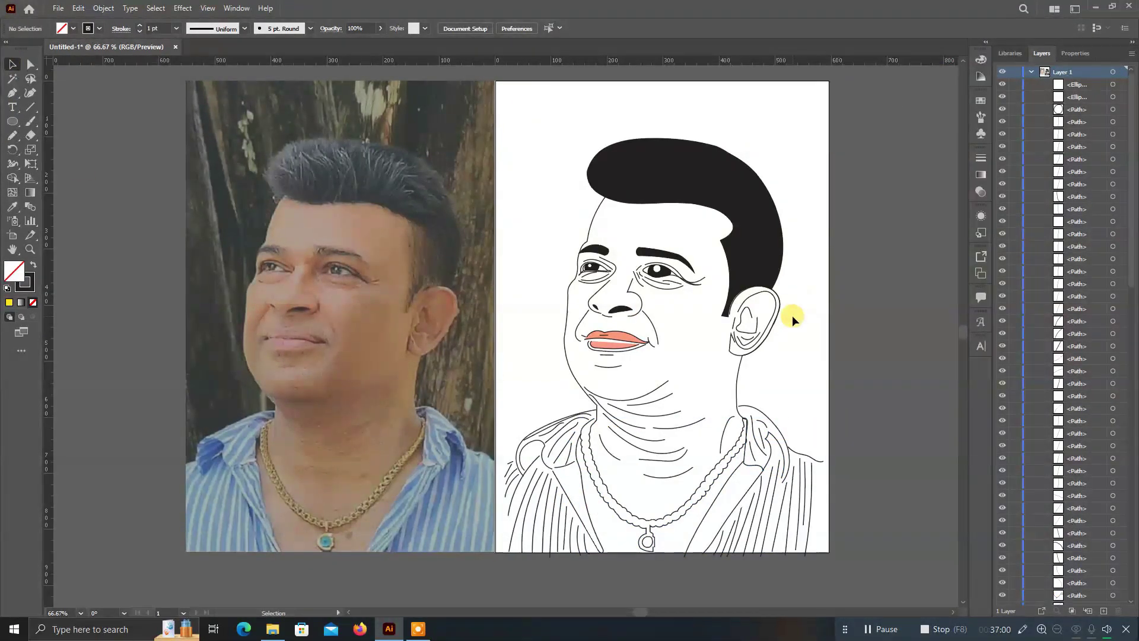
Give the face outline a pale yellow skin-tone fill from the Fill swatches.
{"action": "scroll", "coordinate": [793, 315], "scroll_direction": "up", "scroll_amount": 1}
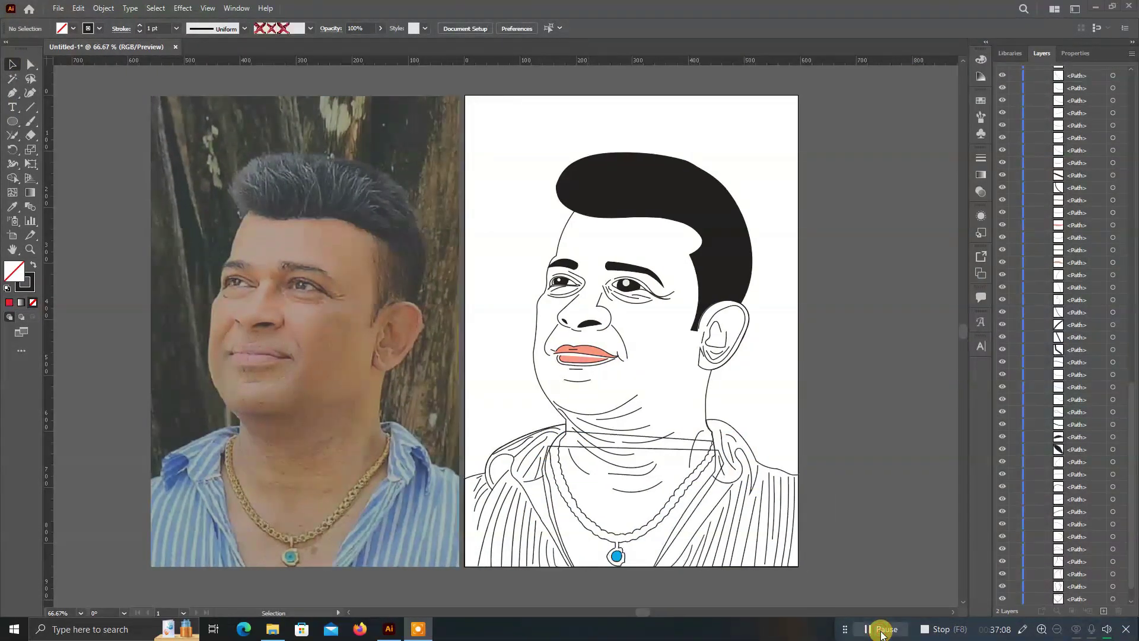
{"action": "scroll", "coordinate": [570, 416], "scroll_direction": "right", "scroll_amount": 1}
{"action": "left_click", "coordinate": [559, 451]}
{"action": "left_click", "coordinate": [73, 28]}
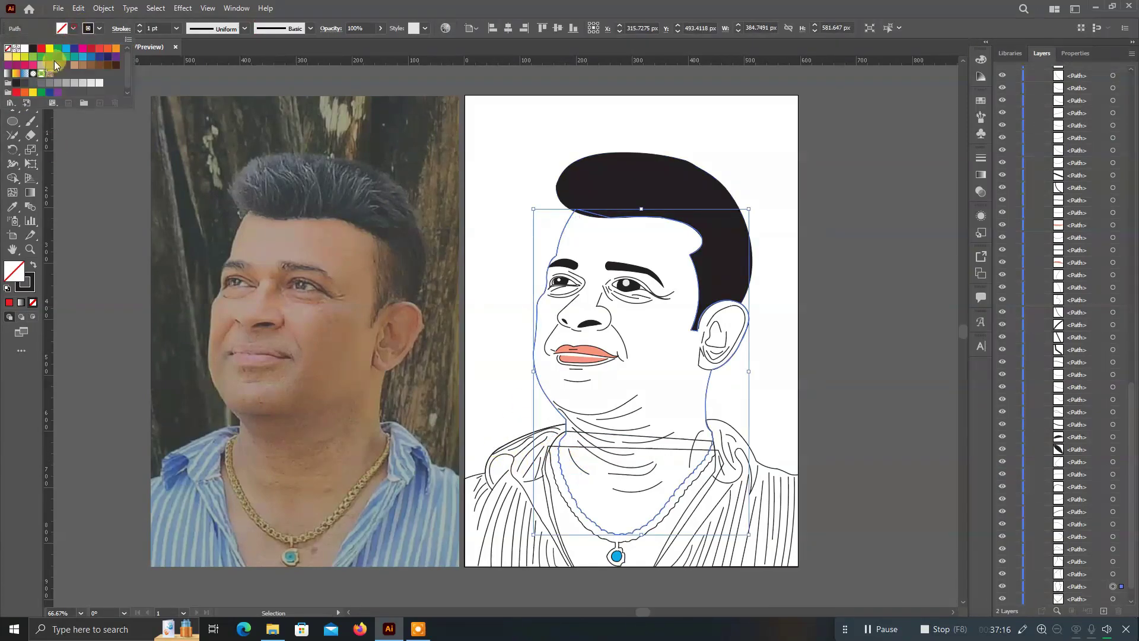
{"action": "left_click", "coordinate": [7, 62]}
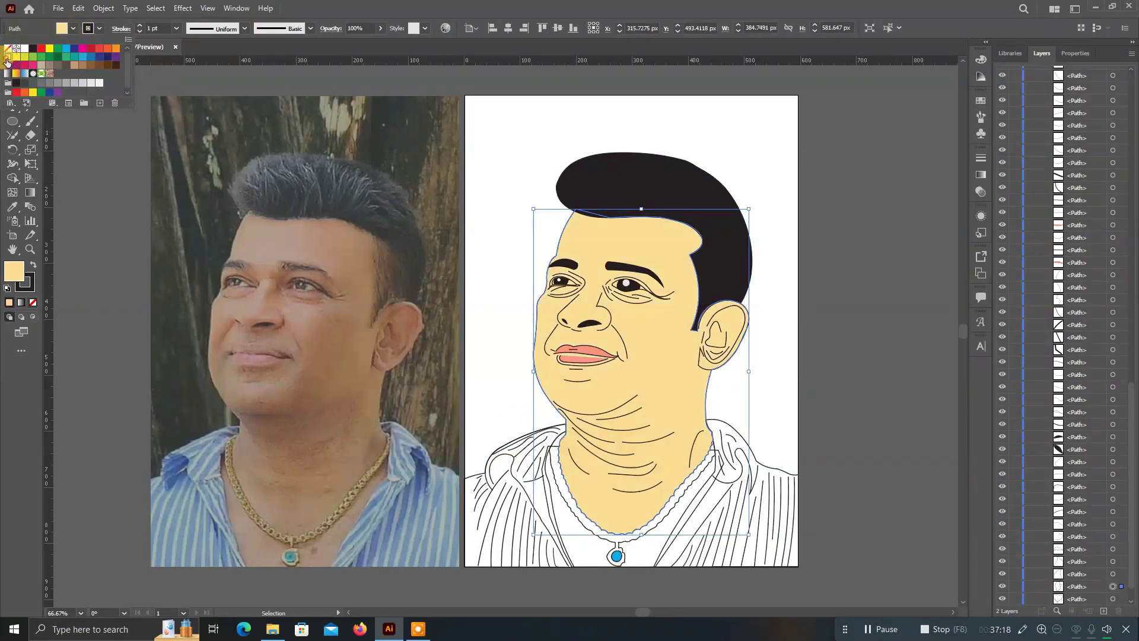
{"action": "left_click", "coordinate": [54, 104]}
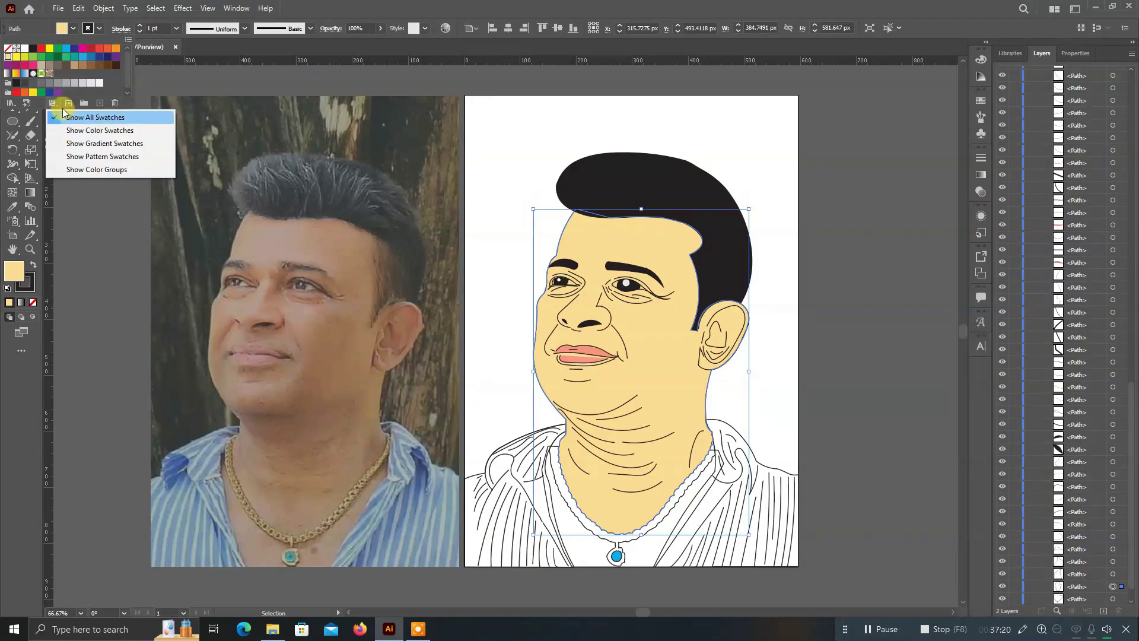
{"action": "left_click", "coordinate": [59, 117]}
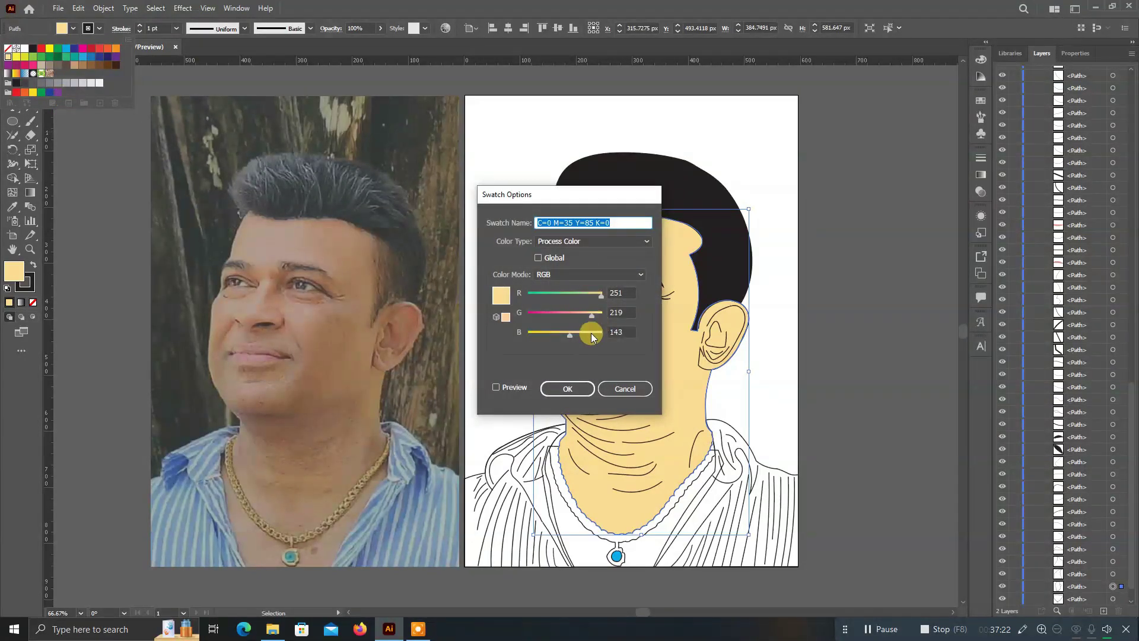
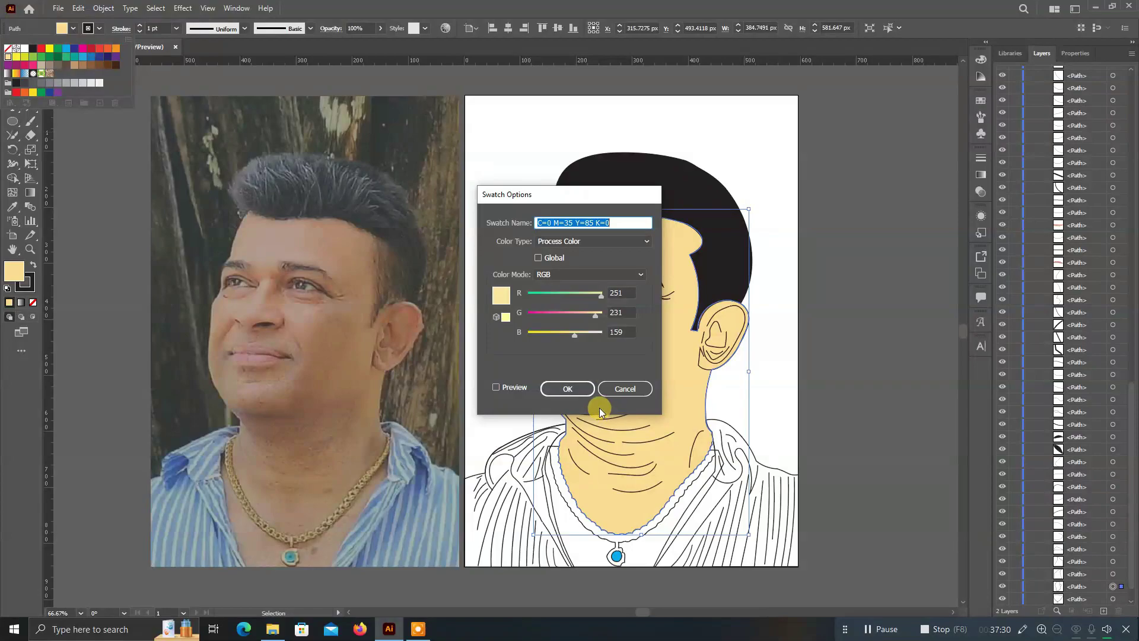
Confirm the pale skin-tone swatch, try bright yellow on the face, then restore the pale tone.
{"action": "left_click", "coordinate": [582, 388]}
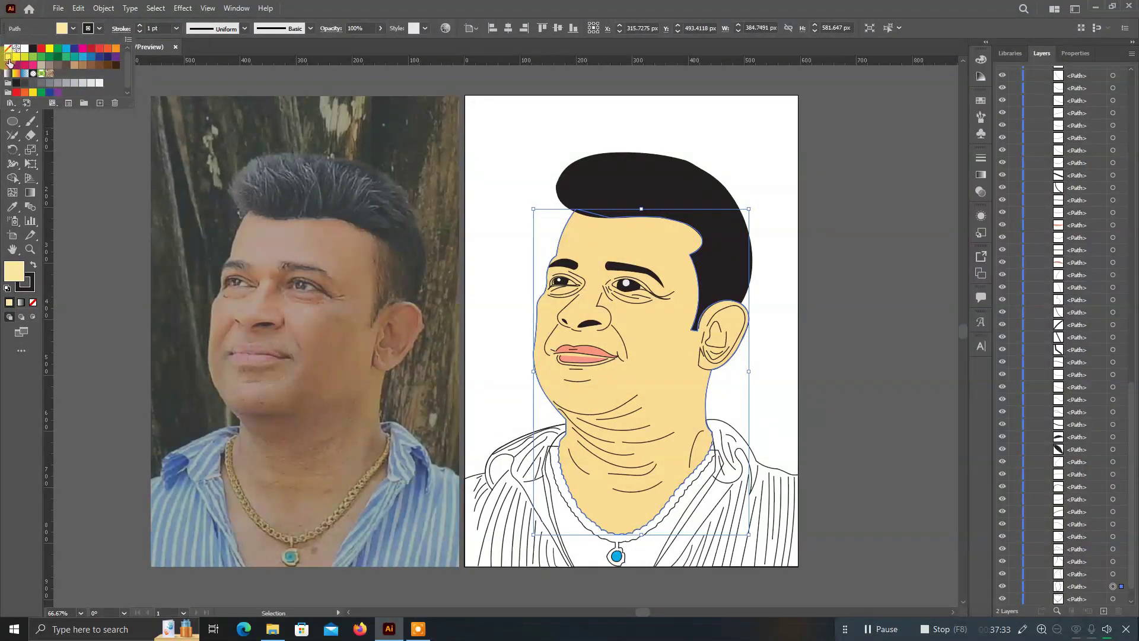
{"action": "left_click", "coordinate": [49, 48]}
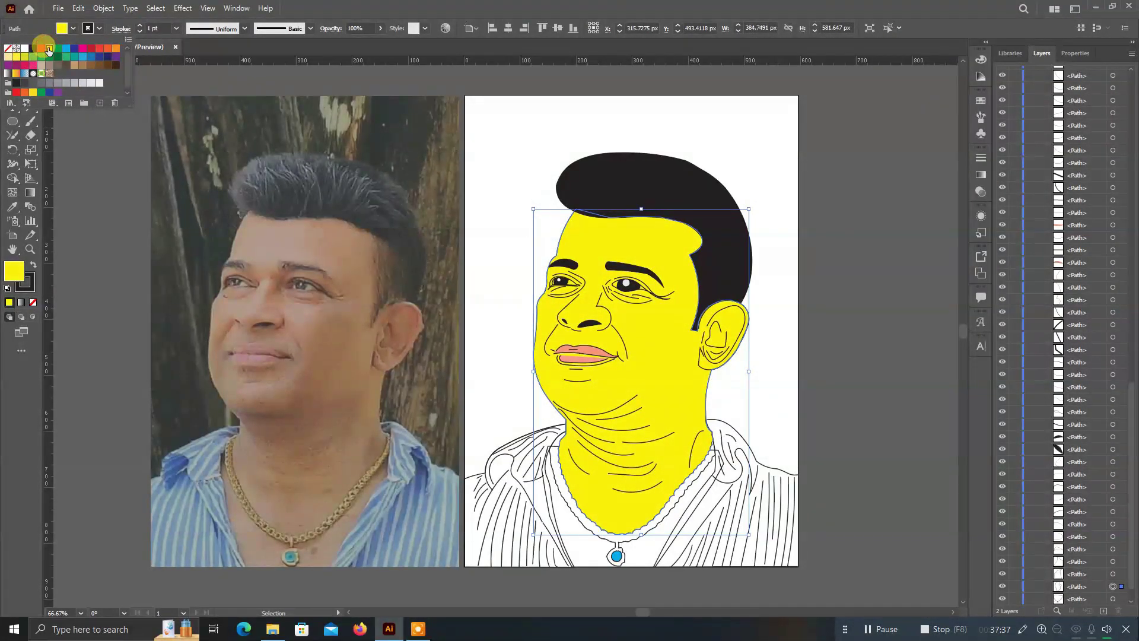
{"action": "left_click", "coordinate": [6, 60]}
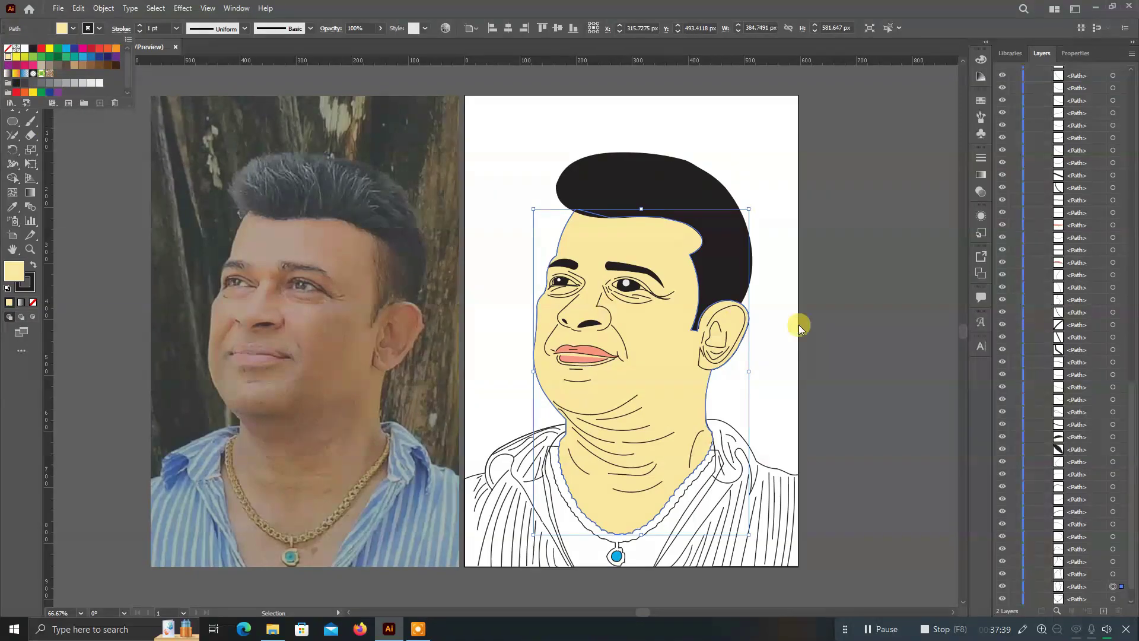
{"action": "left_click", "coordinate": [851, 308]}
Give the bare chest the face's pale skin tone using the Eyedropper.
{"action": "left_click", "coordinate": [507, 286]}
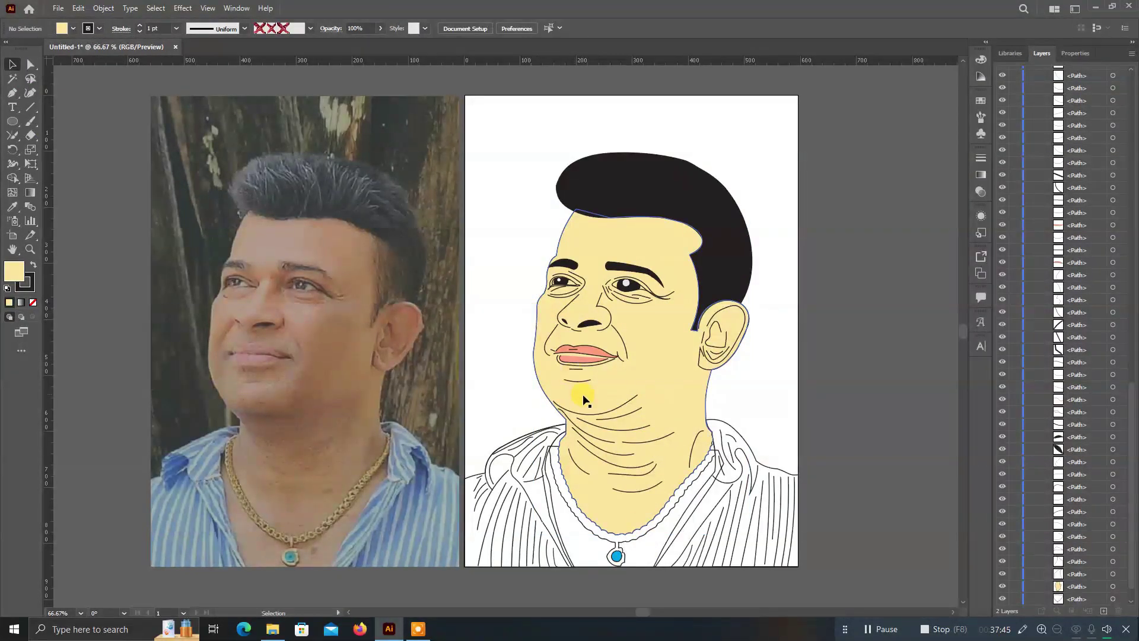
{"action": "scroll", "coordinate": [585, 399], "scroll_direction": "down", "scroll_amount": 1}
{"action": "left_click", "coordinate": [546, 475]}
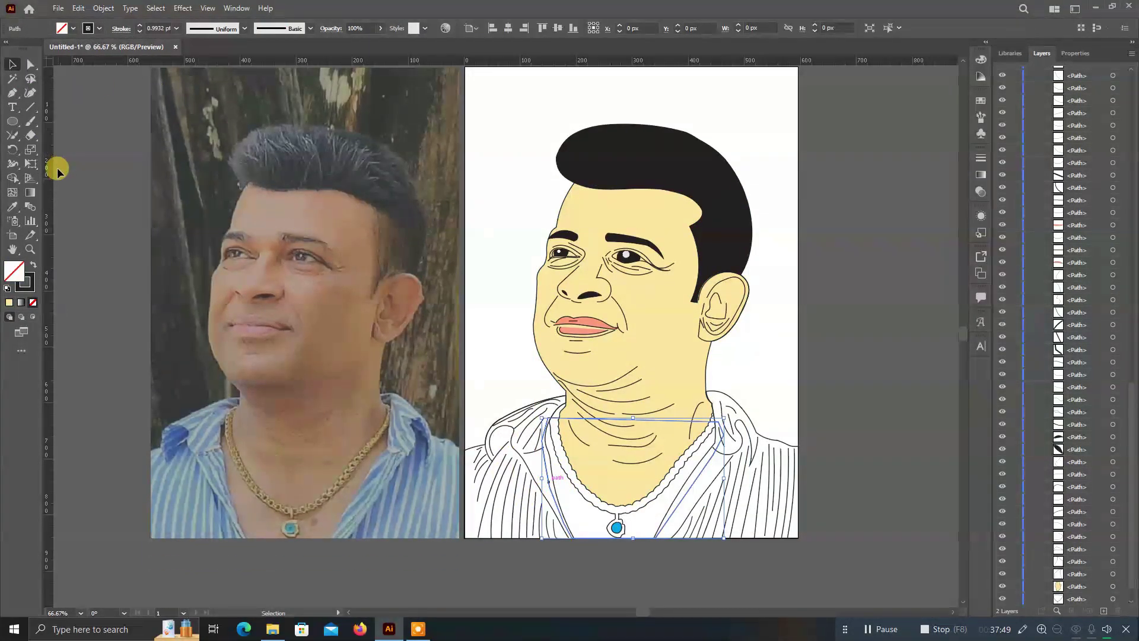
{"action": "left_click", "coordinate": [12, 207]}
{"action": "left_click", "coordinate": [666, 336]}
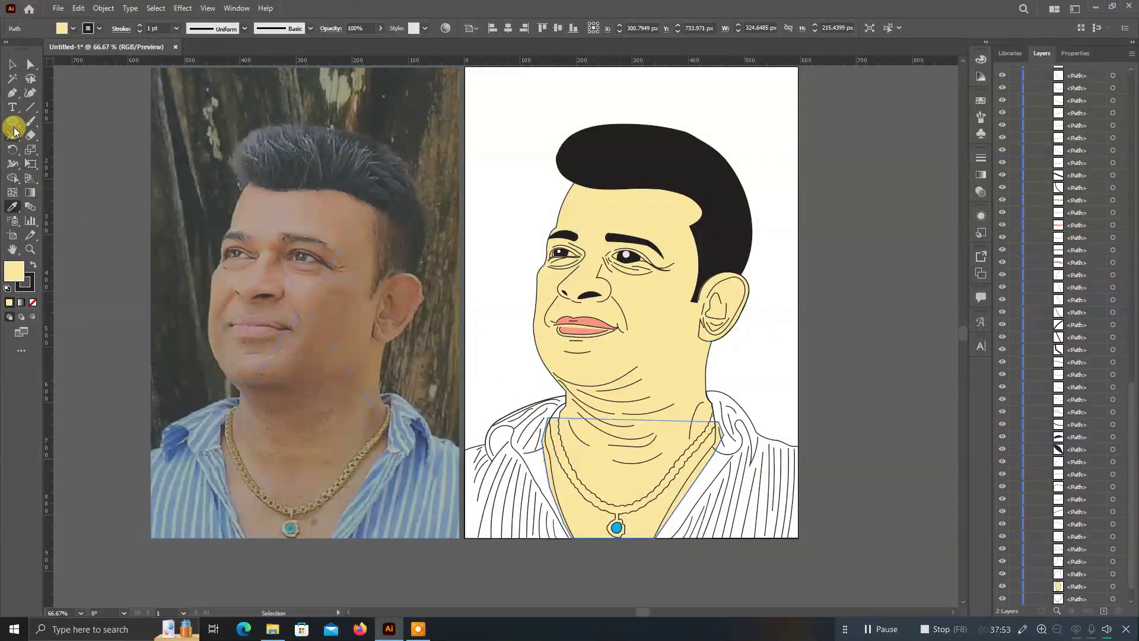
{"action": "left_click", "coordinate": [12, 64]}
{"action": "left_click", "coordinate": [596, 466]}
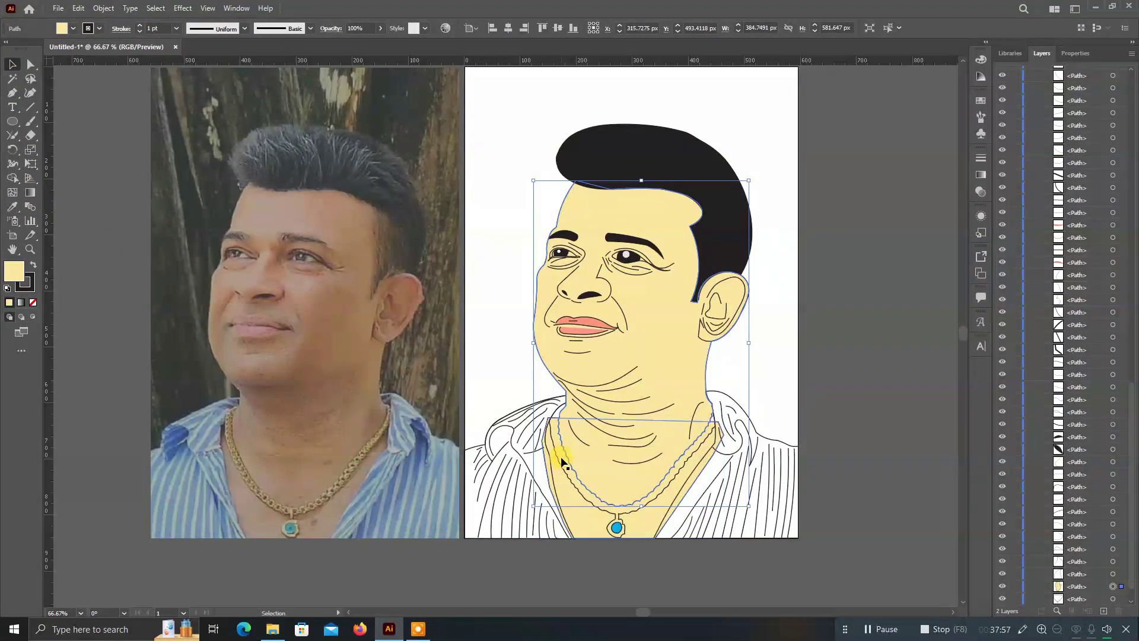
Fill the necklace with CMYK Yellow, shifted to golden orange by lowering G in Swatch Options.
{"action": "left_click", "coordinate": [562, 460]}
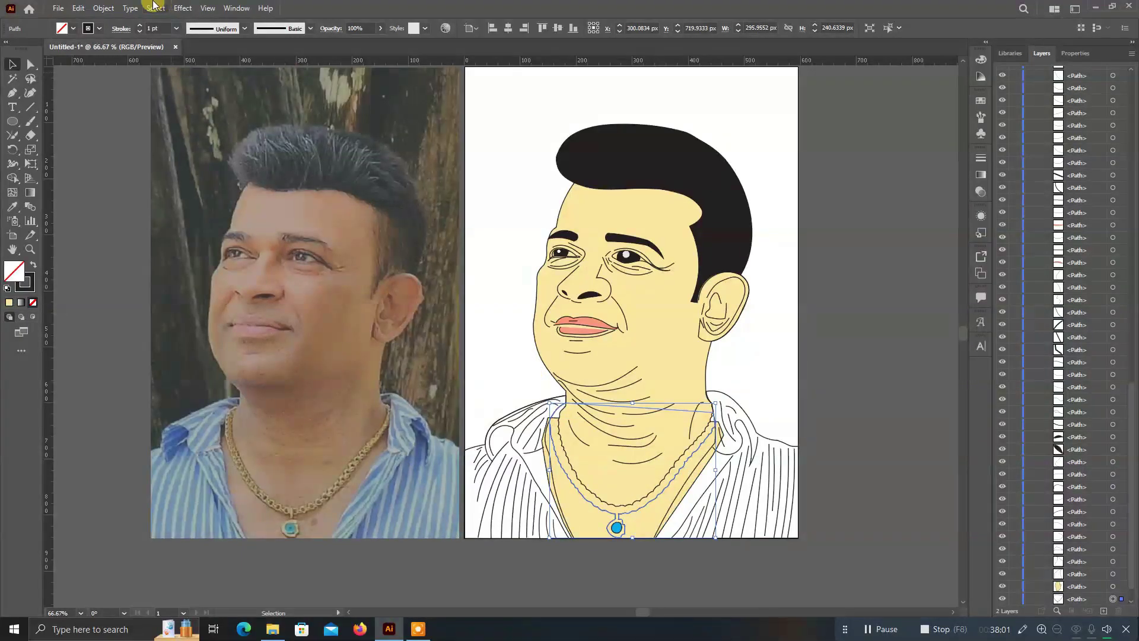
{"action": "left_click", "coordinate": [73, 29]}
{"action": "left_click", "coordinate": [50, 49]}
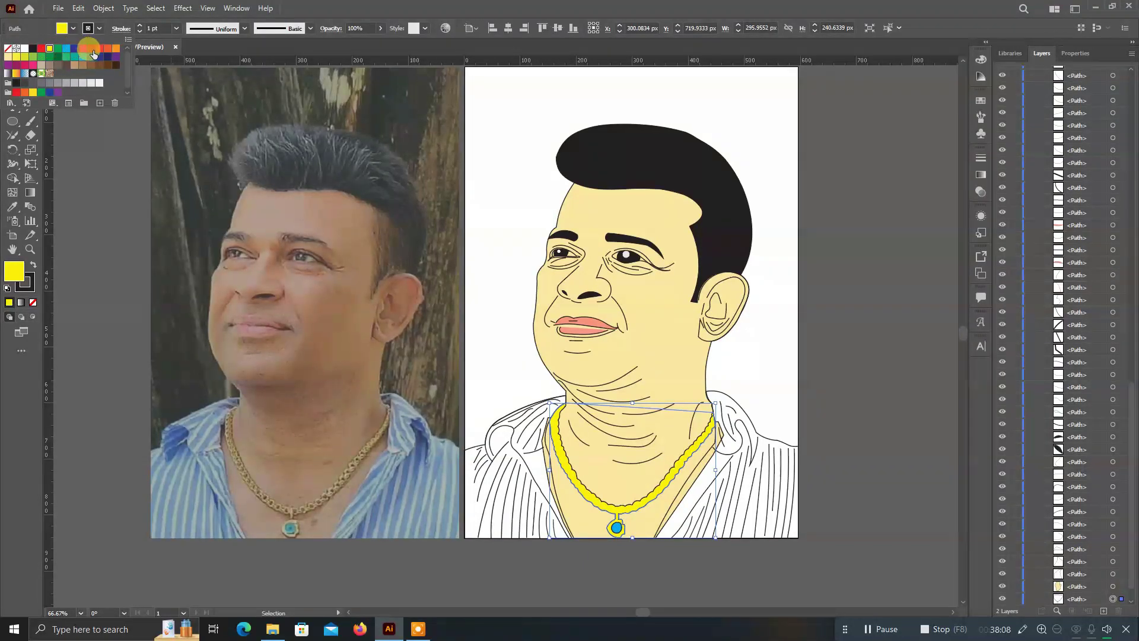
{"action": "left_click", "coordinate": [68, 102]}
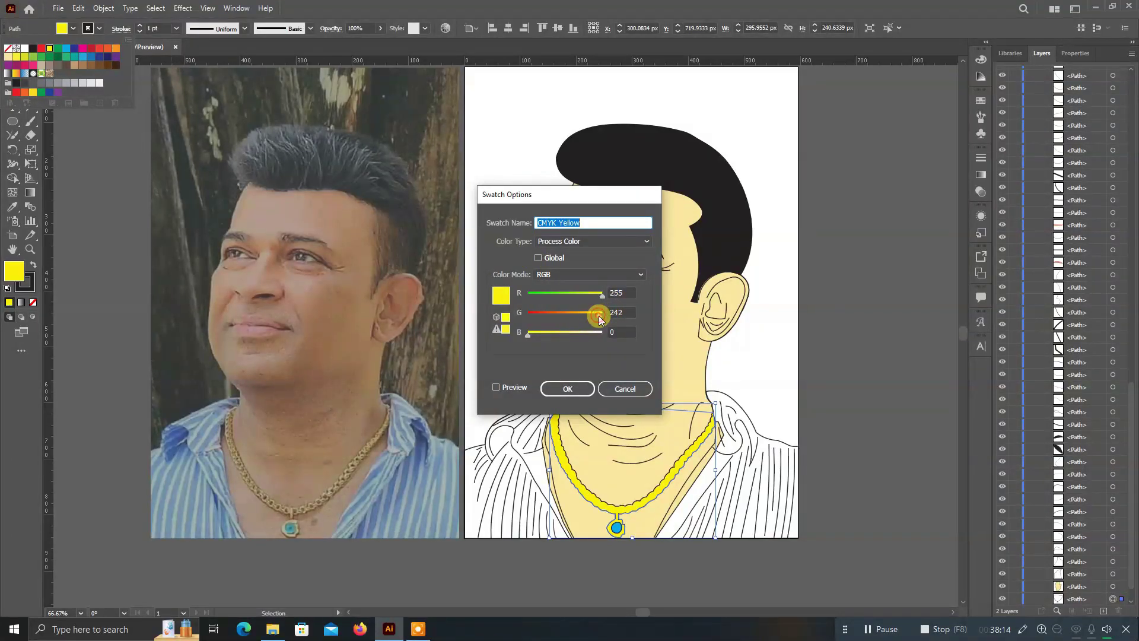
{"action": "left_click_drag", "start_coordinate": [599, 316], "coordinate": [586, 319]}
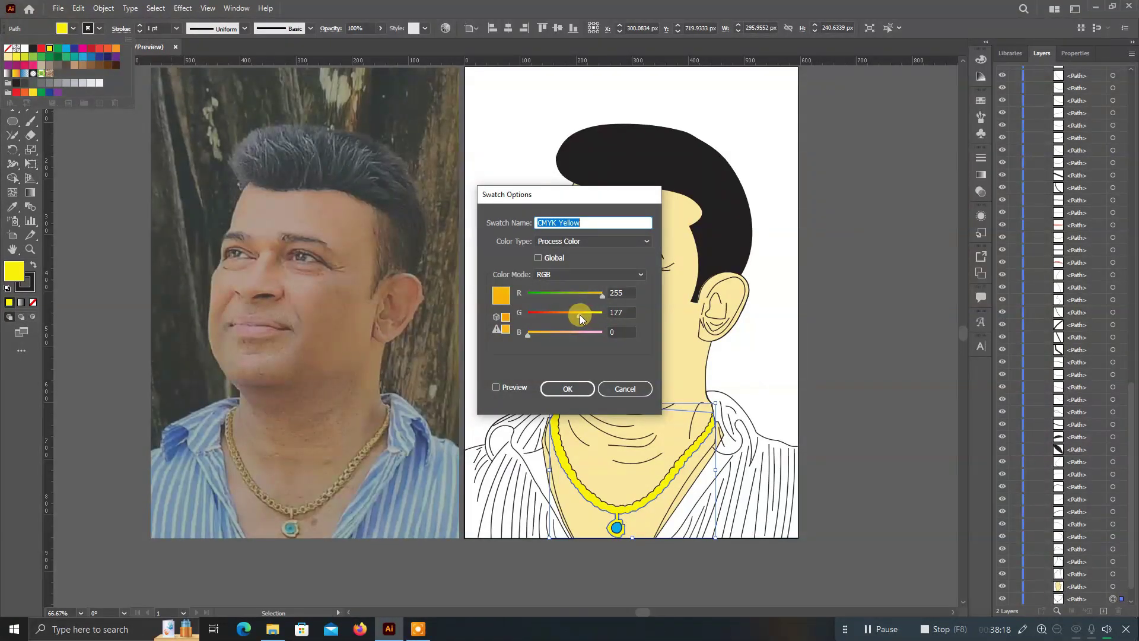
{"action": "left_click", "coordinate": [570, 387]}
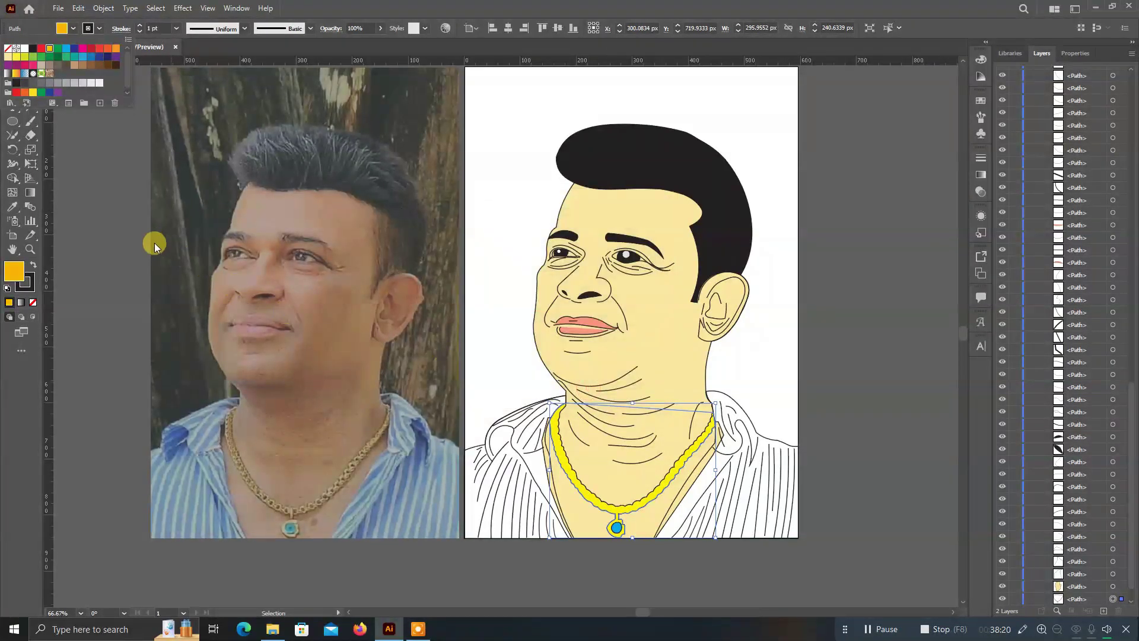
{"action": "left_click", "coordinate": [50, 49]}
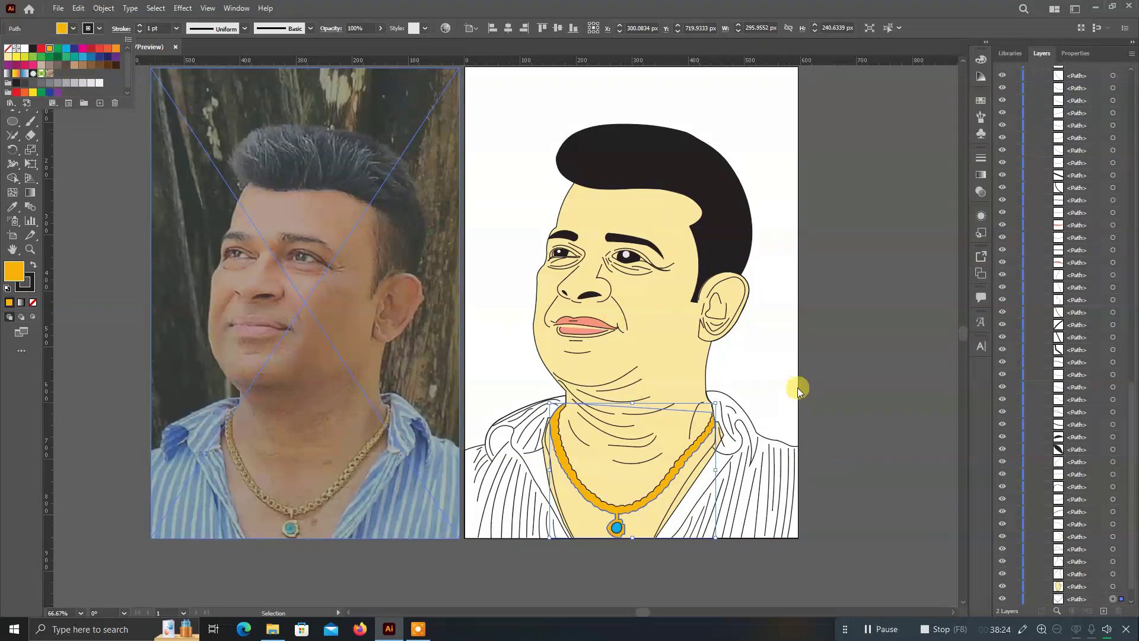
{"action": "left_click", "coordinate": [735, 376]}
{"action": "left_click", "coordinate": [739, 374]}
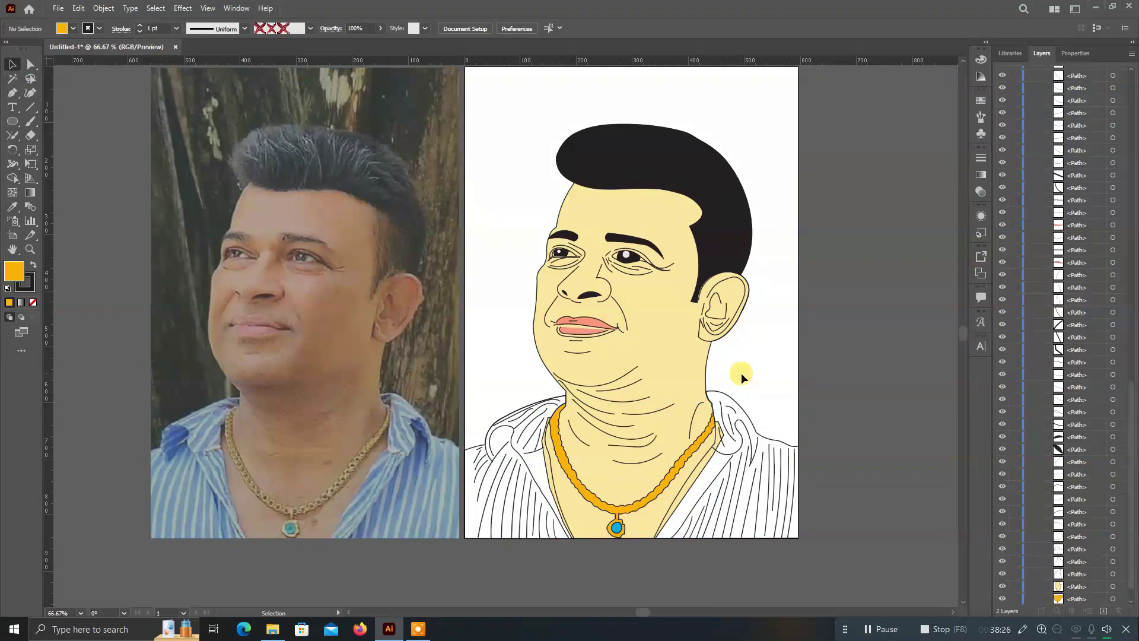
Fill the left half of the shirt with cyan blue.
{"action": "left_click", "coordinate": [472, 452]}
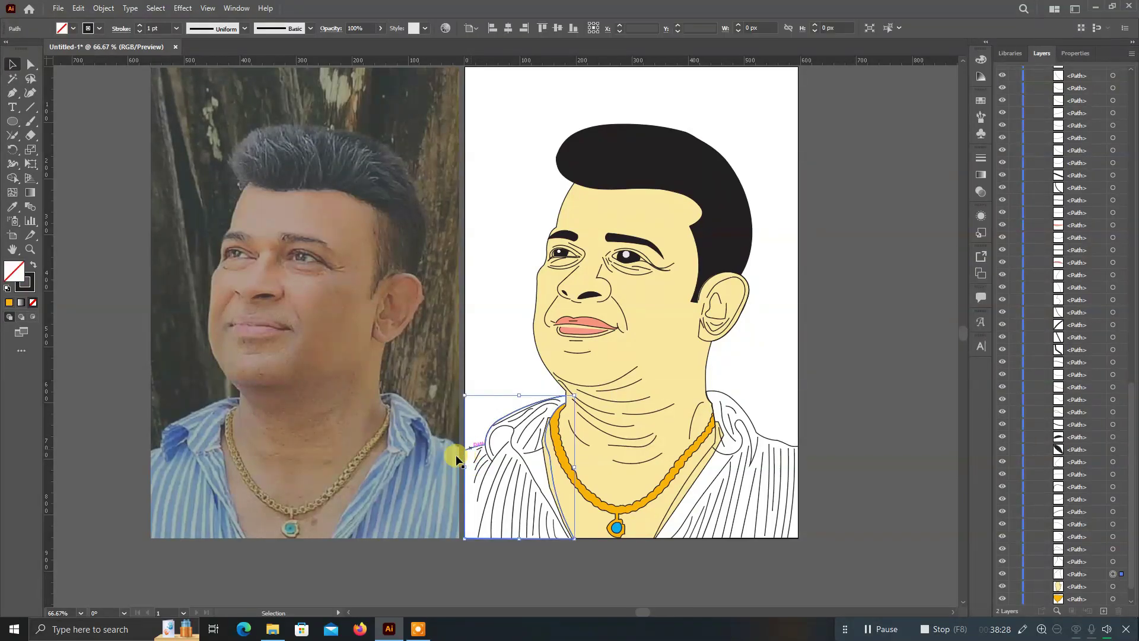
{"action": "left_click", "coordinate": [72, 31]}
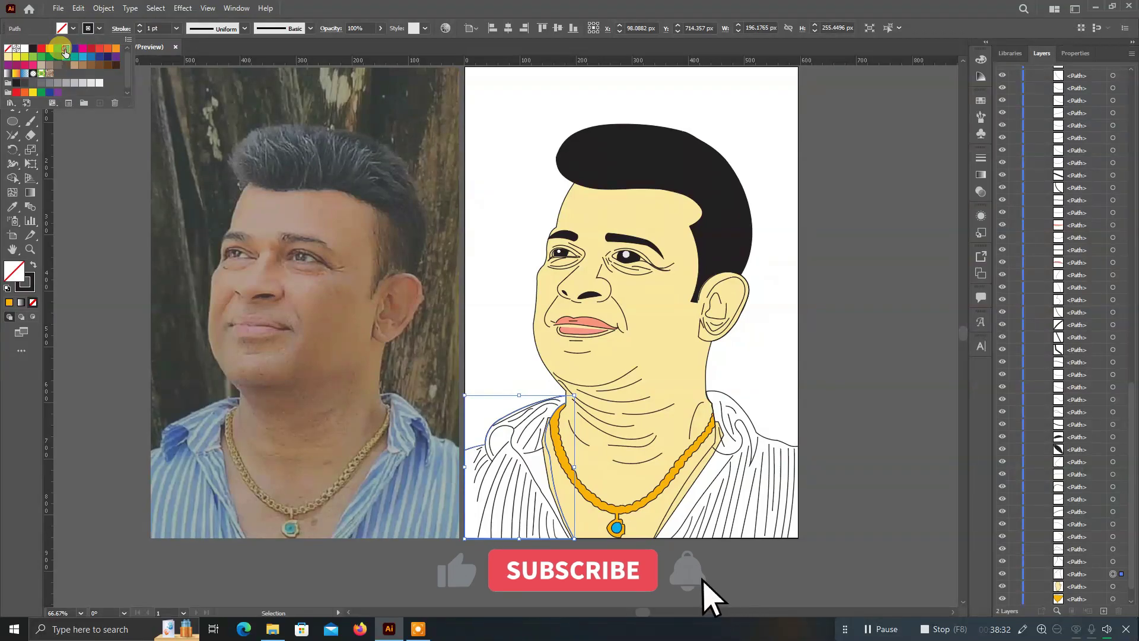
{"action": "left_click", "coordinate": [66, 55]}
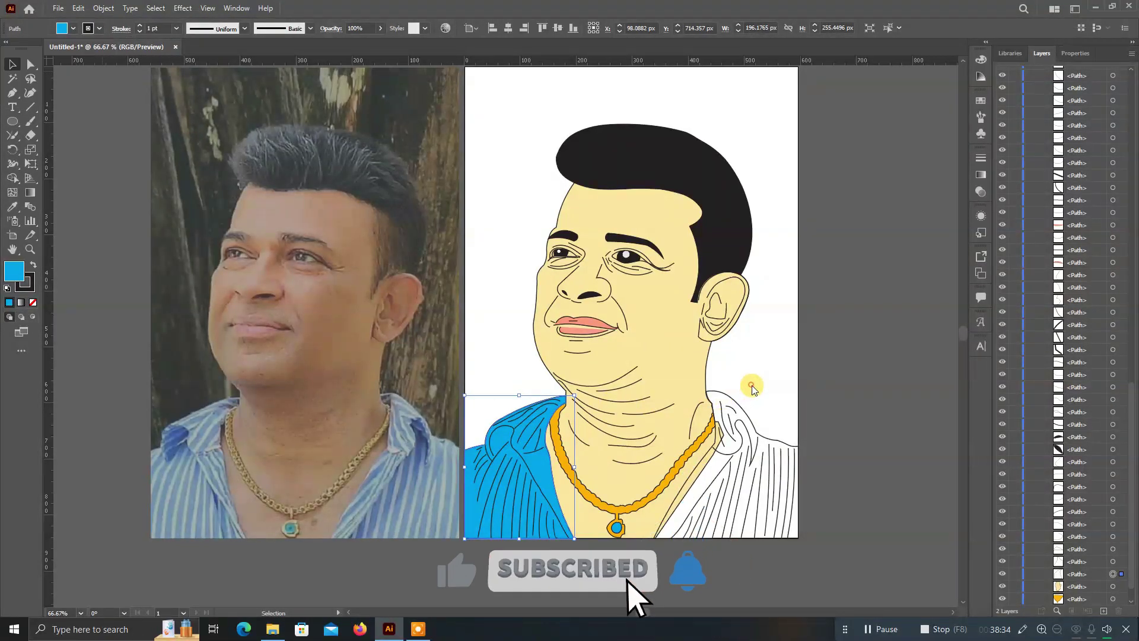
{"action": "left_click", "coordinate": [743, 407]}
Fill the right half of the shirt with the same cyan blue.
{"action": "left_click", "coordinate": [712, 421]}
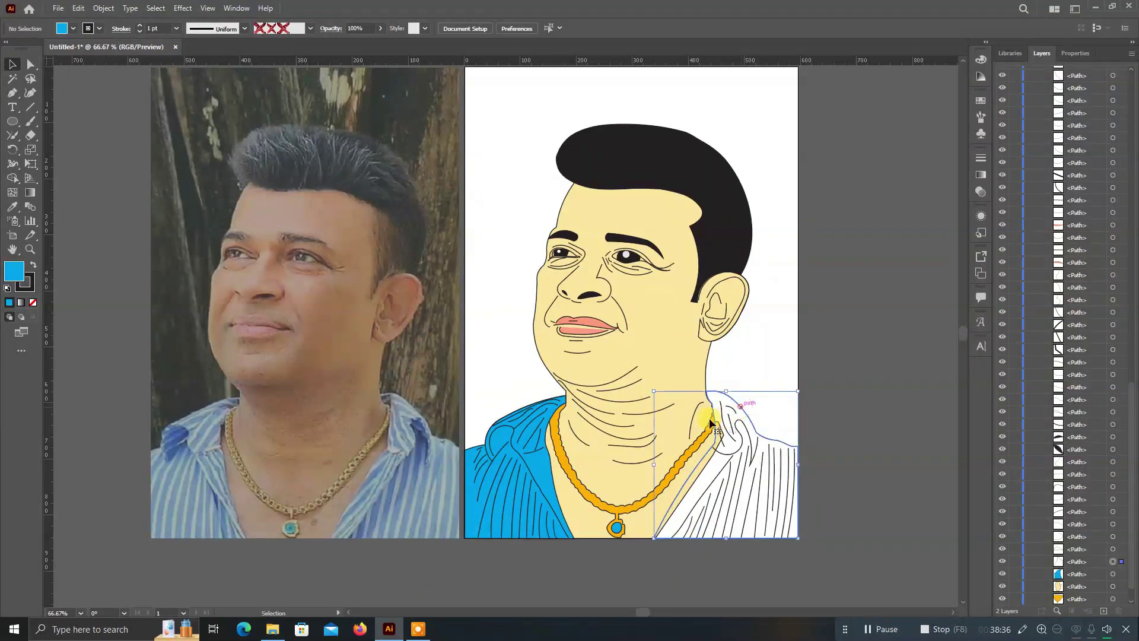
{"action": "left_click", "coordinate": [72, 29]}
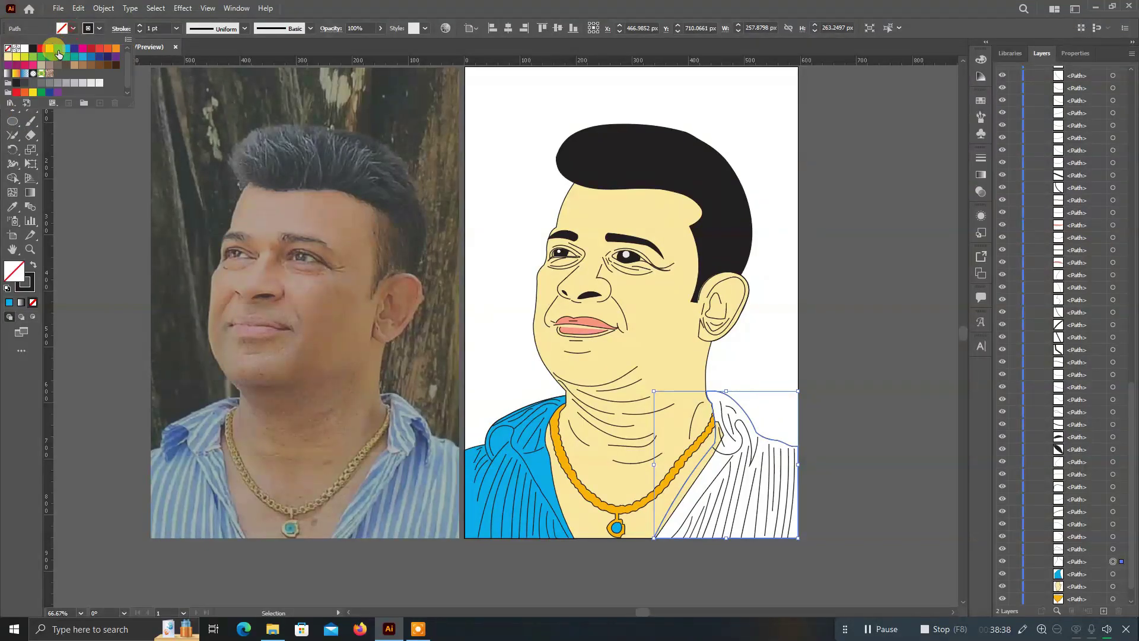
{"action": "left_click", "coordinate": [65, 50]}
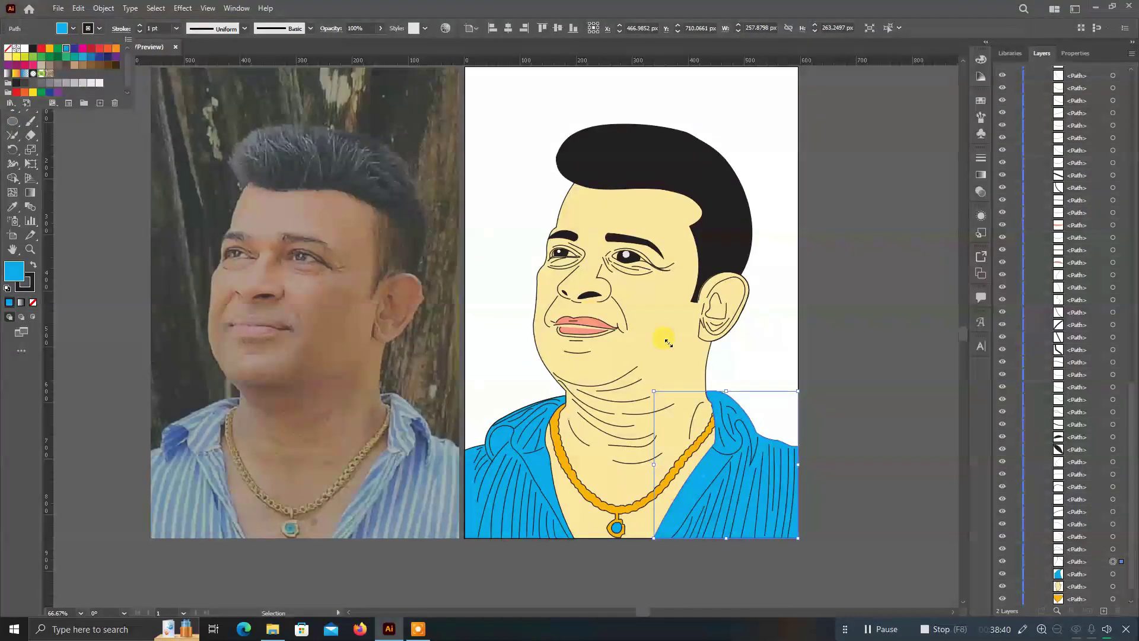
{"action": "left_click", "coordinate": [778, 372]}
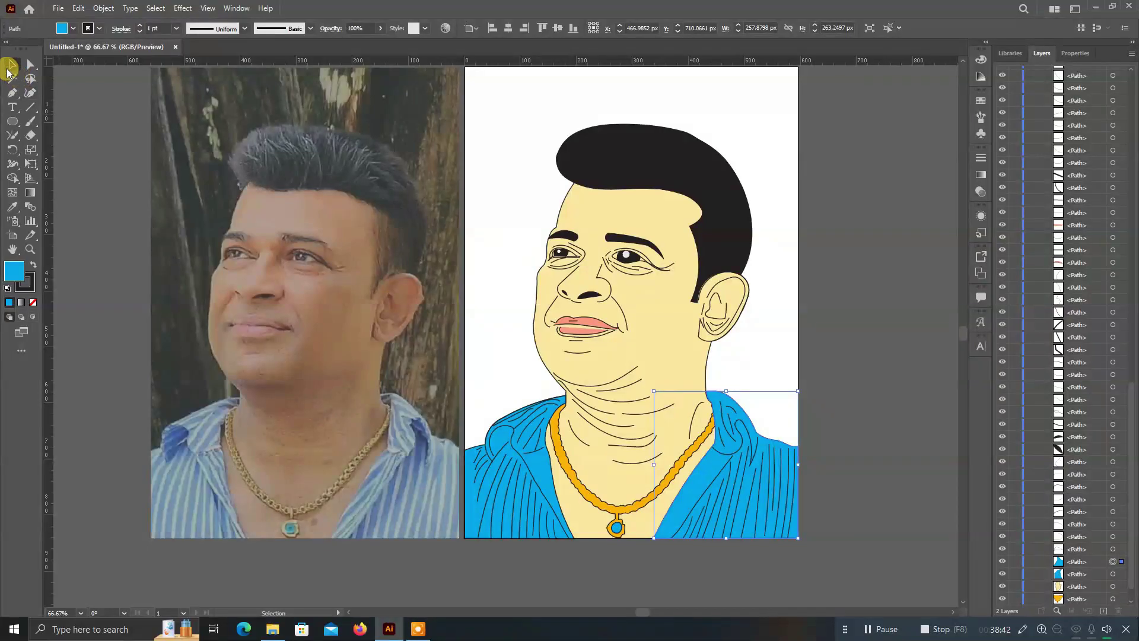
{"action": "left_click", "coordinate": [782, 346]}
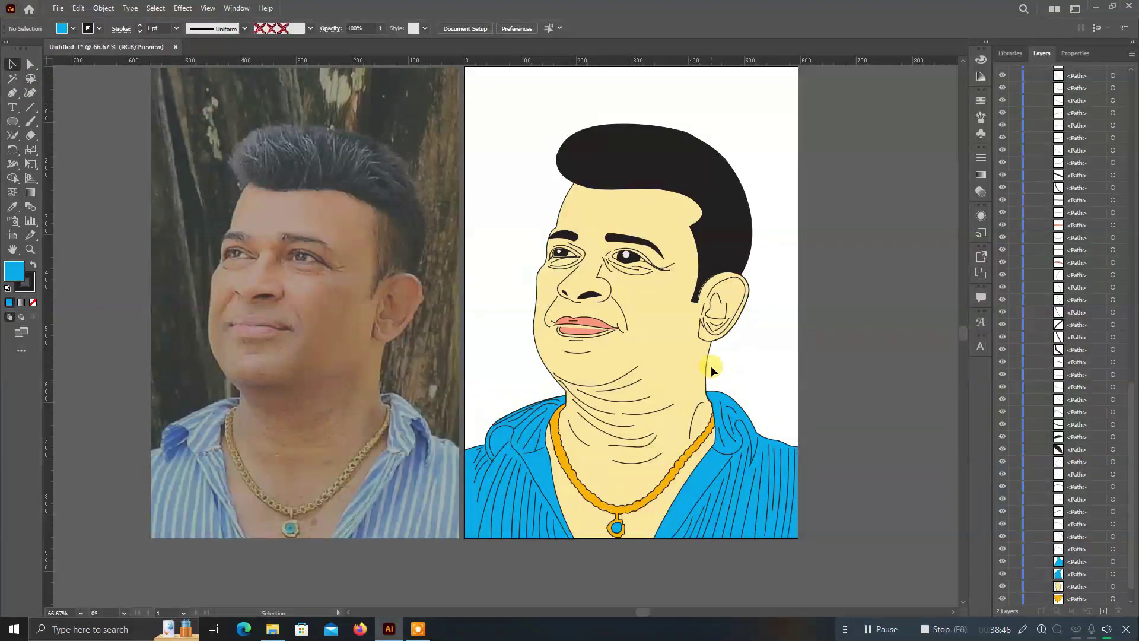
{"action": "scroll", "coordinate": [711, 364], "scroll_direction": "up", "scroll_amount": 1}
Add drop shadows to the left eye line, the under-eye line and the eye crease.
{"action": "scroll", "coordinate": [711, 365], "scroll_direction": "down", "scroll_amount": 1}
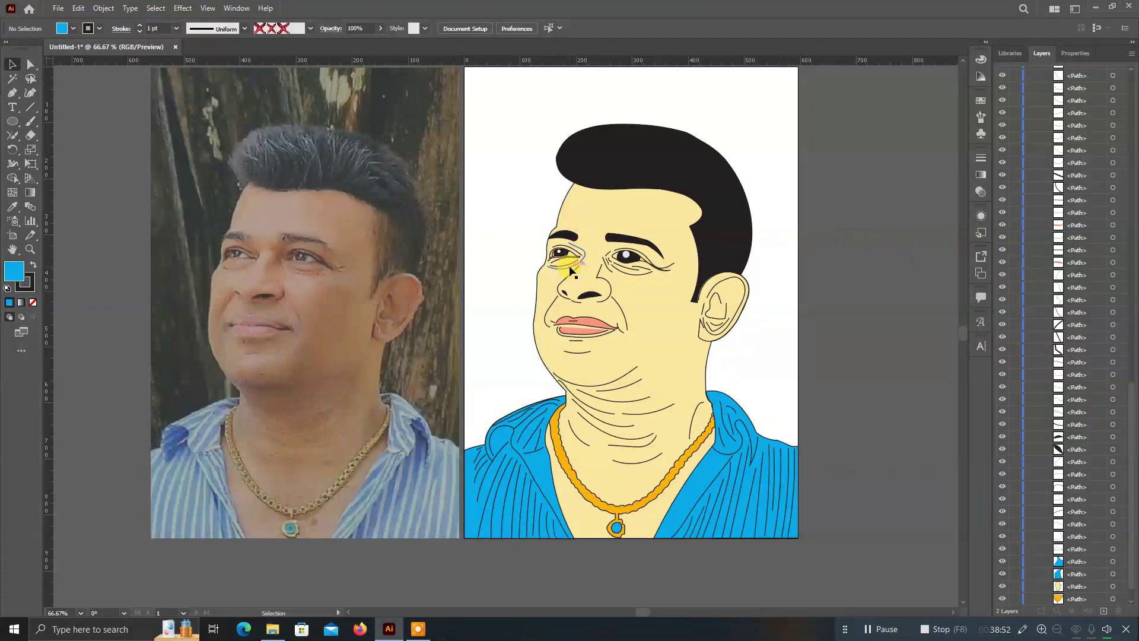
{"action": "left_click", "coordinate": [183, 8]}
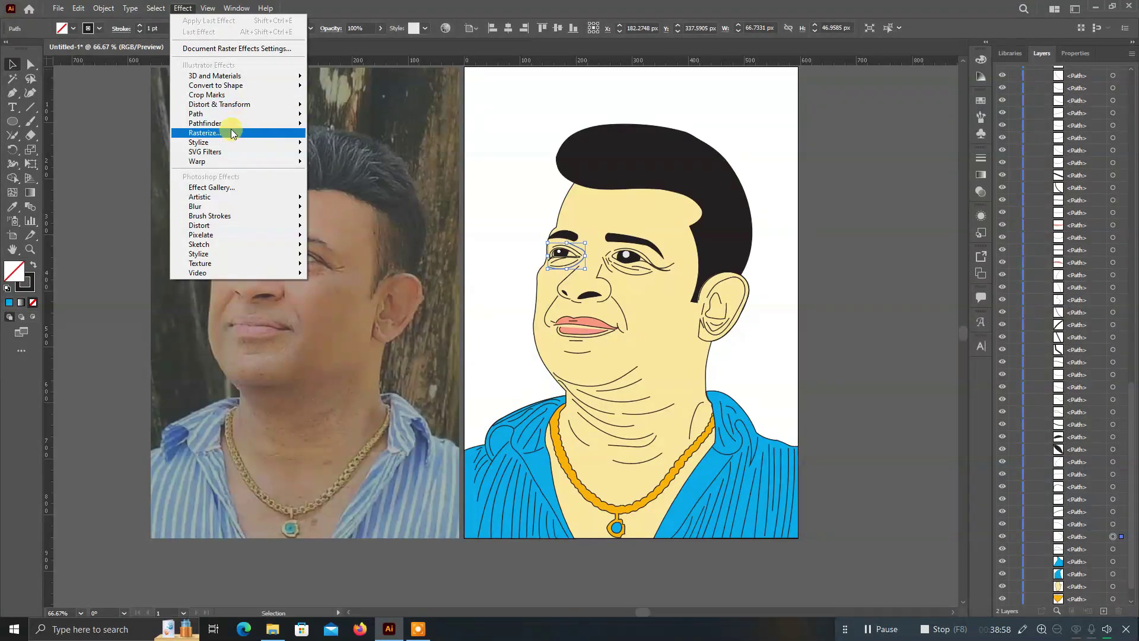
{"action": "mouse_move", "coordinate": [198, 143]}
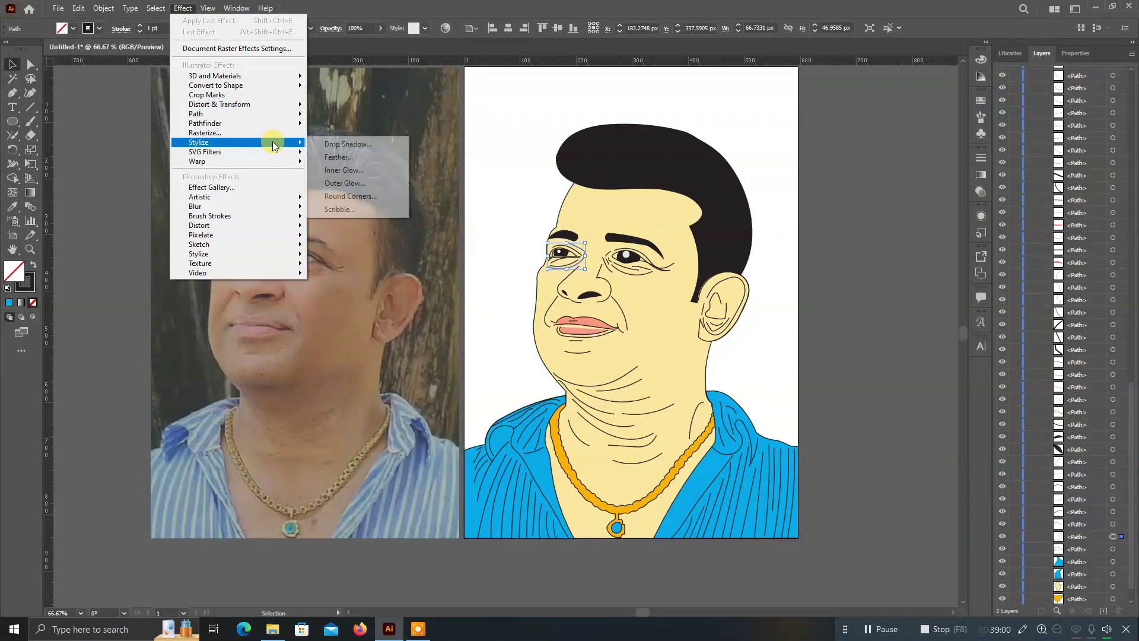
{"action": "left_click", "coordinate": [348, 144]}
{"action": "left_click", "coordinate": [906, 255]}
{"action": "left_click", "coordinate": [622, 290]}
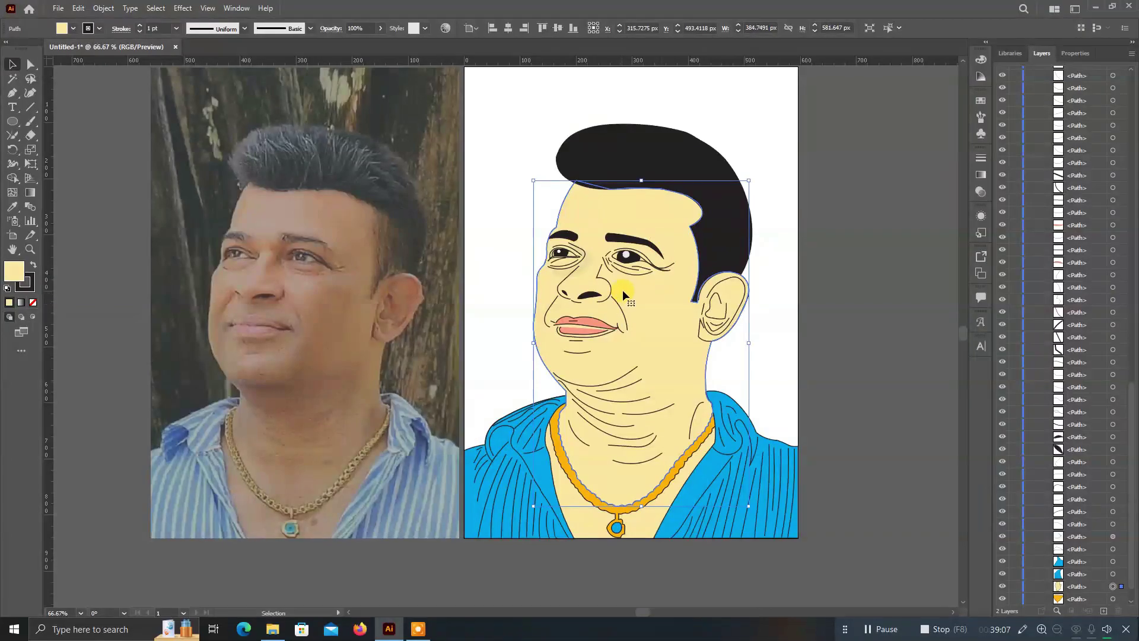
{"action": "left_click", "coordinate": [595, 265]}
{"action": "left_click", "coordinate": [183, 7]}
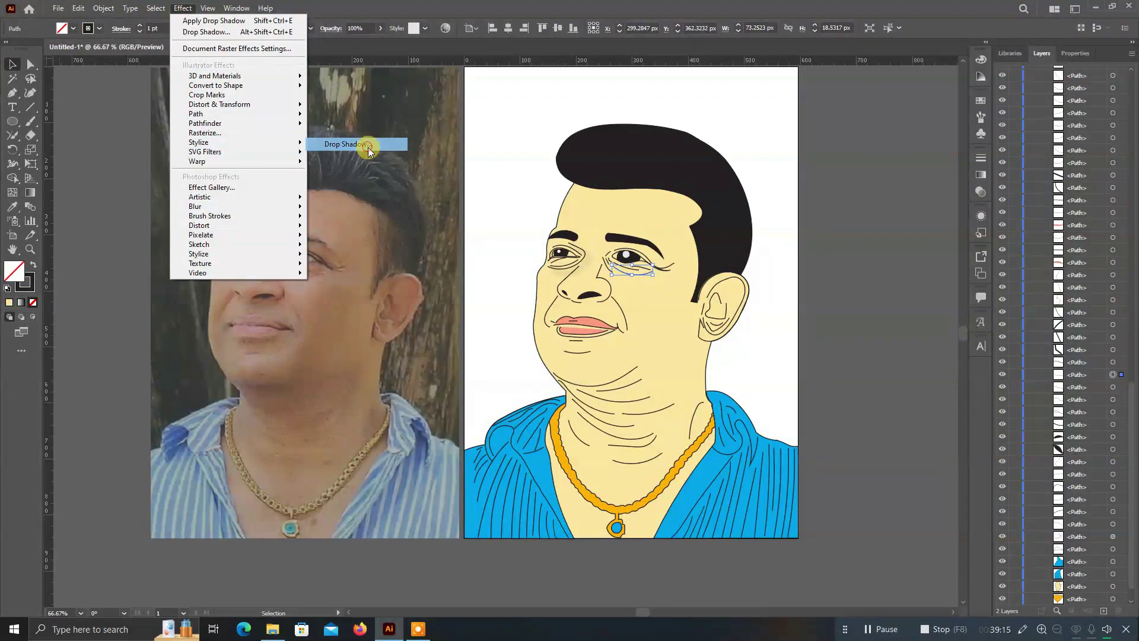
{"action": "left_click", "coordinate": [348, 146]}
{"action": "left_click", "coordinate": [906, 255]}
{"action": "left_click", "coordinate": [615, 274]}
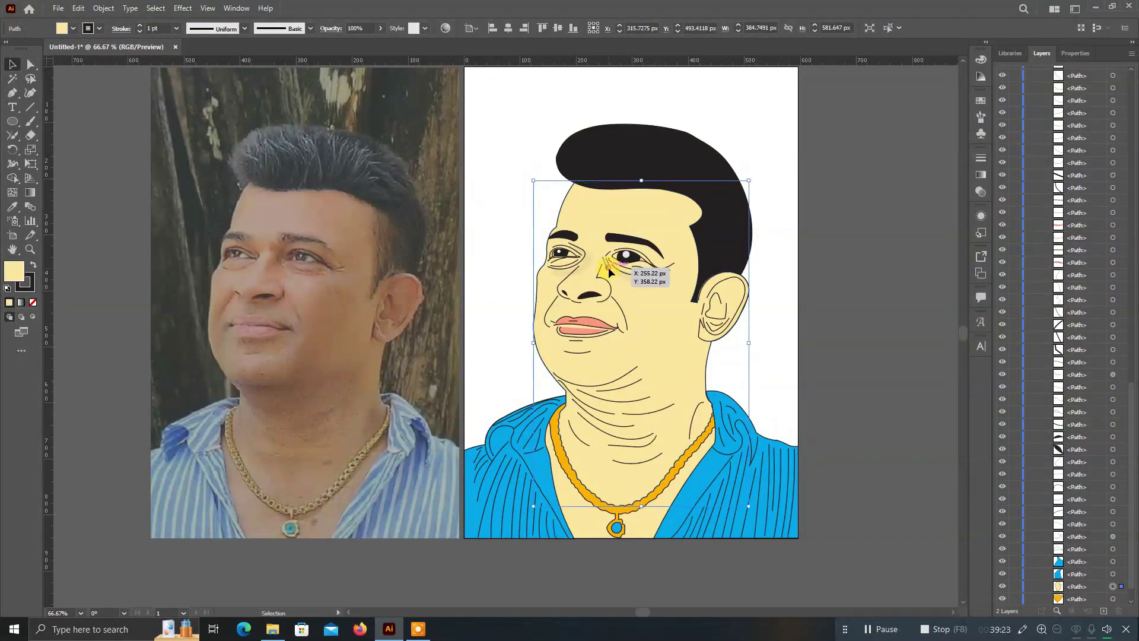
{"action": "left_click", "coordinate": [608, 267]}
{"action": "left_click", "coordinate": [183, 8]}
{"action": "left_click", "coordinate": [349, 145]}
{"action": "left_click", "coordinate": [905, 255]}
{"action": "left_click", "coordinate": [758, 326]}
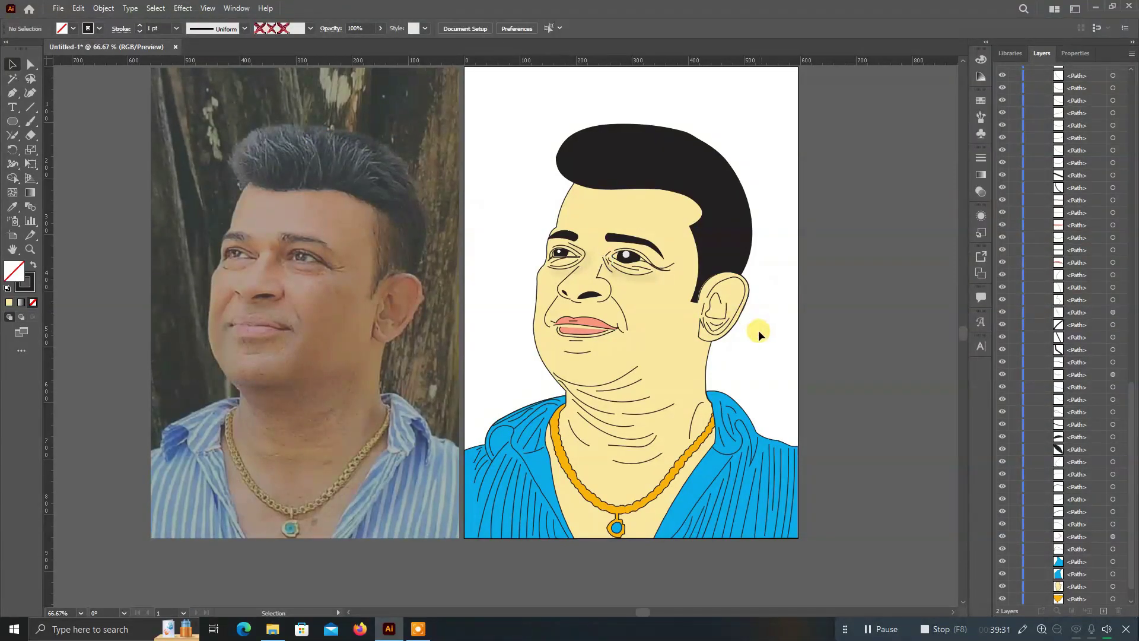
Add drop shadows to the line beside the nose and the left mouth-corner line.
{"action": "left_click", "coordinate": [611, 303]}
{"action": "left_click", "coordinate": [182, 8]}
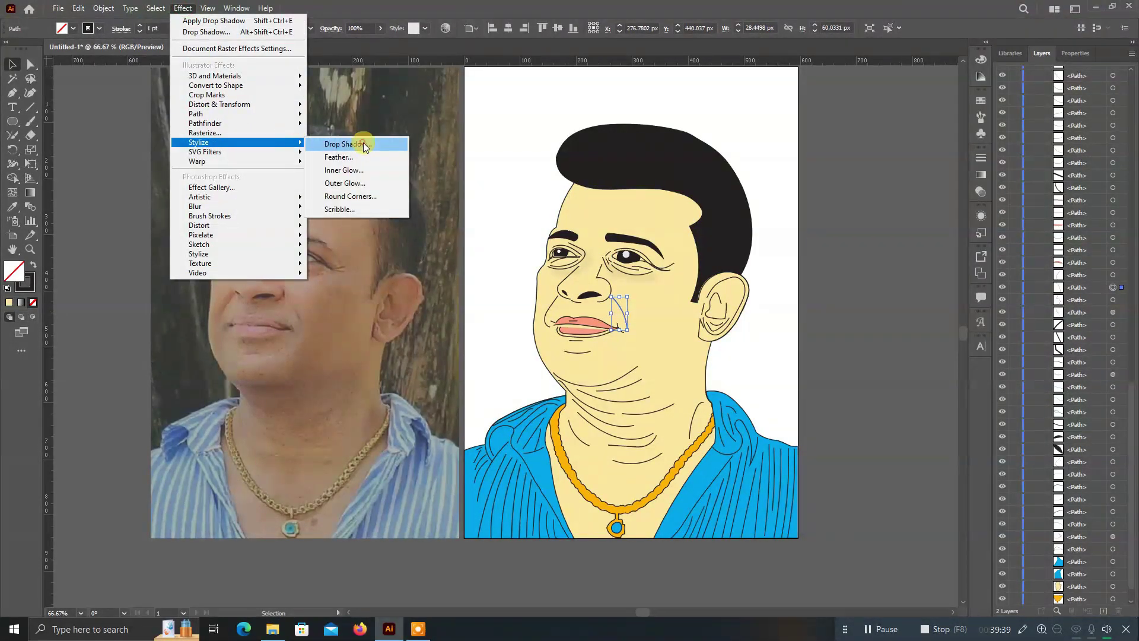
{"action": "left_click", "coordinate": [356, 145]}
{"action": "key", "text": "Return"}
{"action": "left_click", "coordinate": [552, 320]}
{"action": "left_click", "coordinate": [199, 8]}
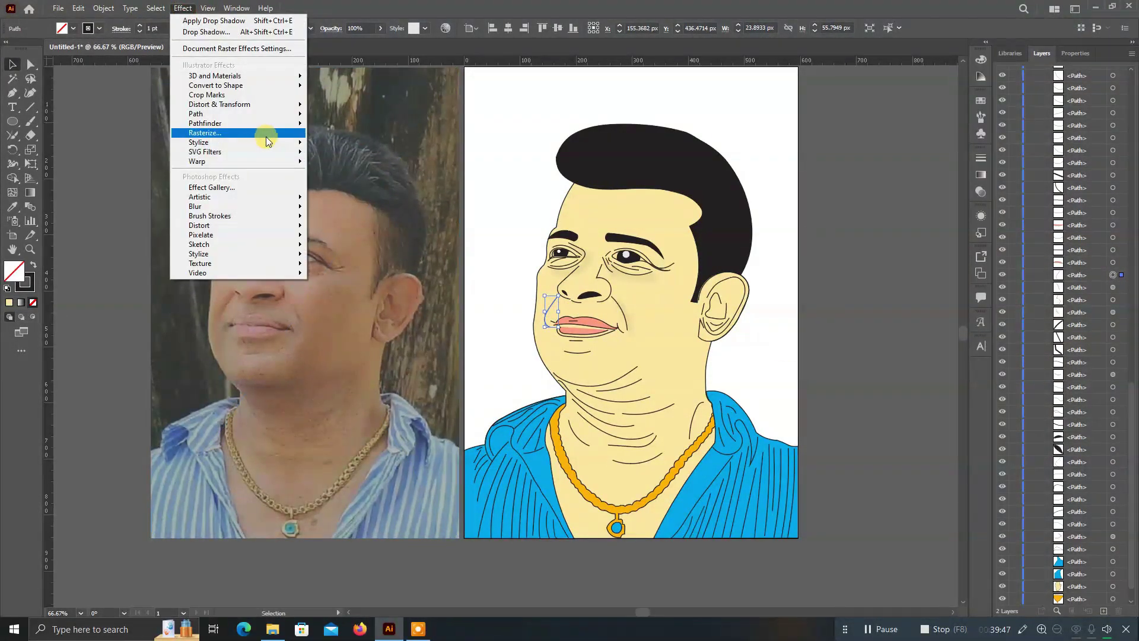
{"action": "left_click", "coordinate": [333, 133]}
{"action": "left_click", "coordinate": [907, 255]}
{"action": "left_click", "coordinate": [755, 324]}
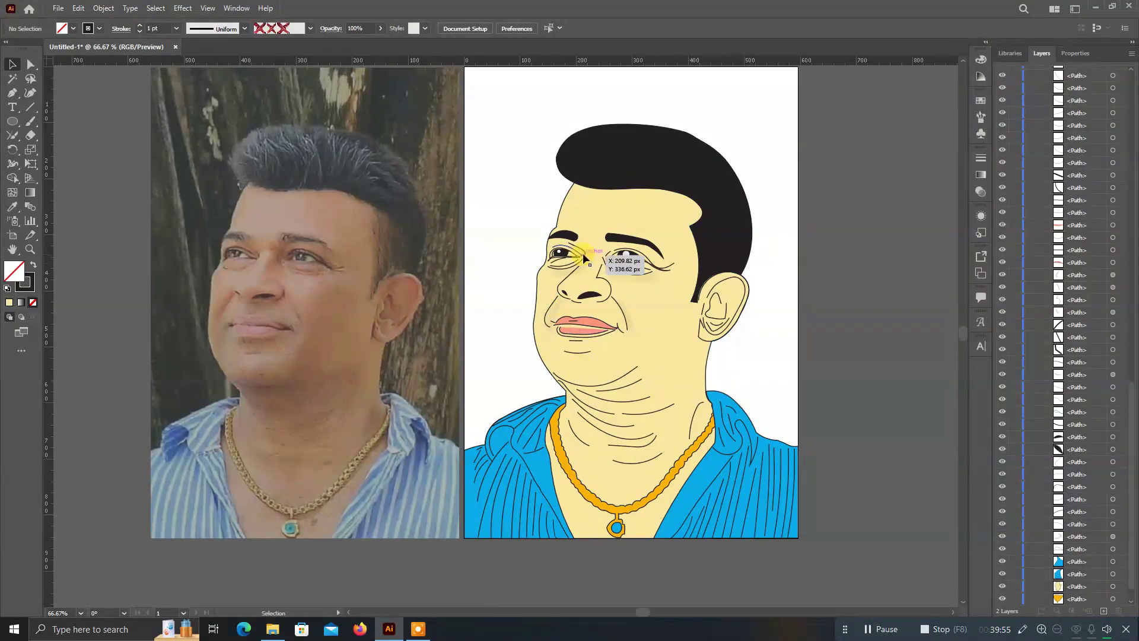
Add drop shadows to the left and right eye lines.
{"action": "left_click", "coordinate": [547, 255]}
{"action": "left_click", "coordinate": [184, 8]}
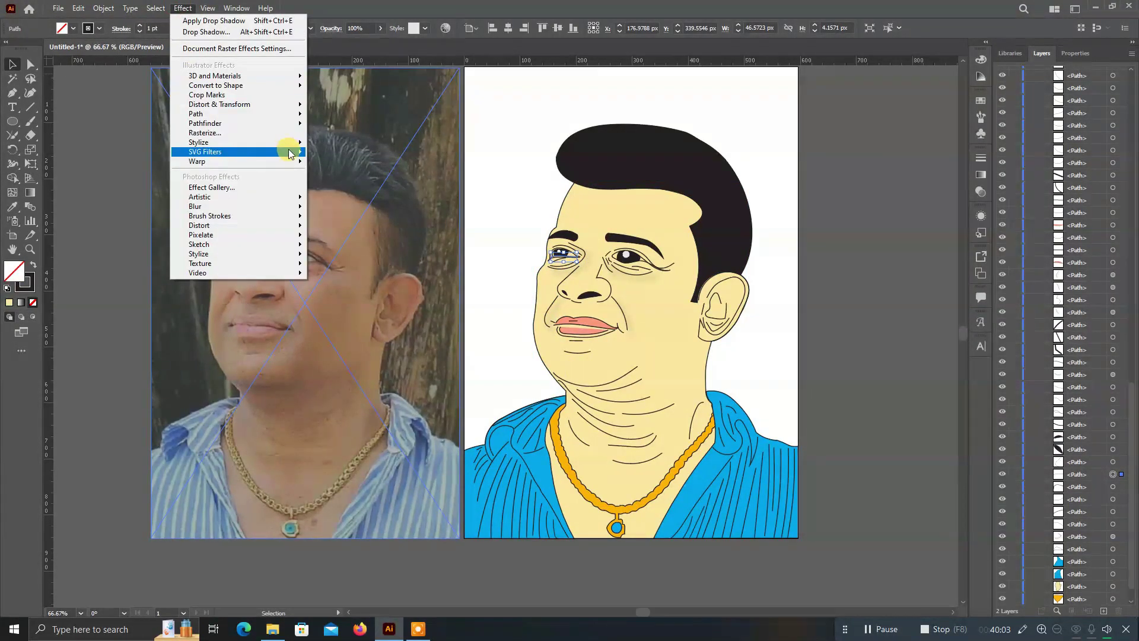
{"action": "left_click", "coordinate": [321, 145]}
{"action": "left_click", "coordinate": [906, 253]}
{"action": "left_click", "coordinate": [628, 255]}
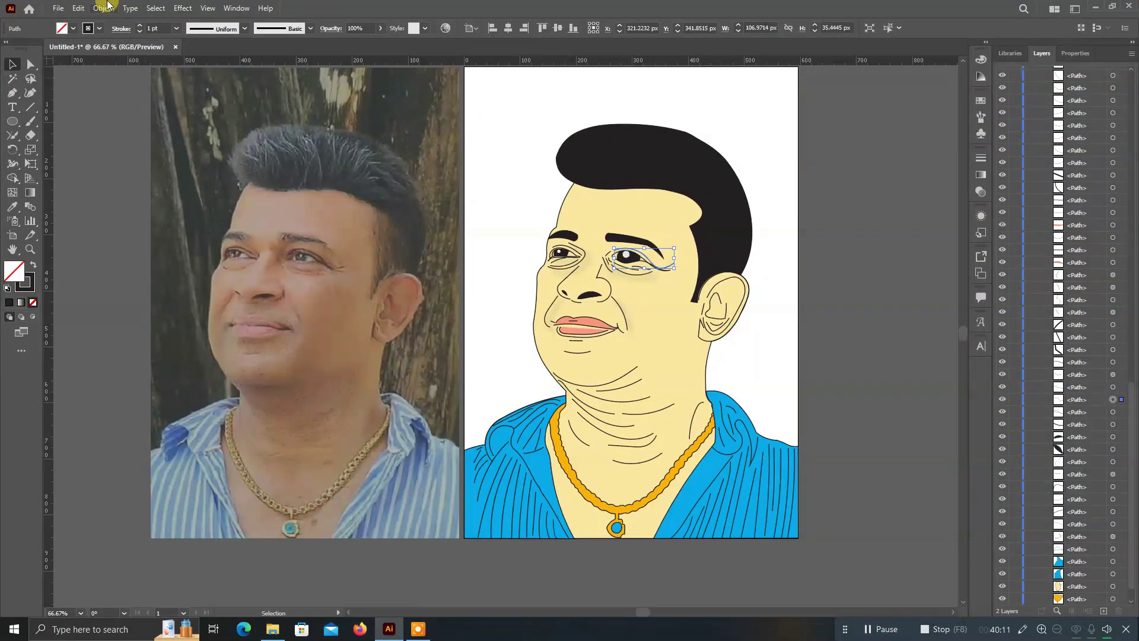
{"action": "left_click", "coordinate": [184, 8]}
{"action": "left_click", "coordinate": [320, 146]}
{"action": "left_click", "coordinate": [906, 252]}
{"action": "left_click", "coordinate": [653, 265]}
Add drop shadows to the neck line above the right collar, a neck crease and the chin crease.
{"action": "left_click", "coordinate": [705, 419]}
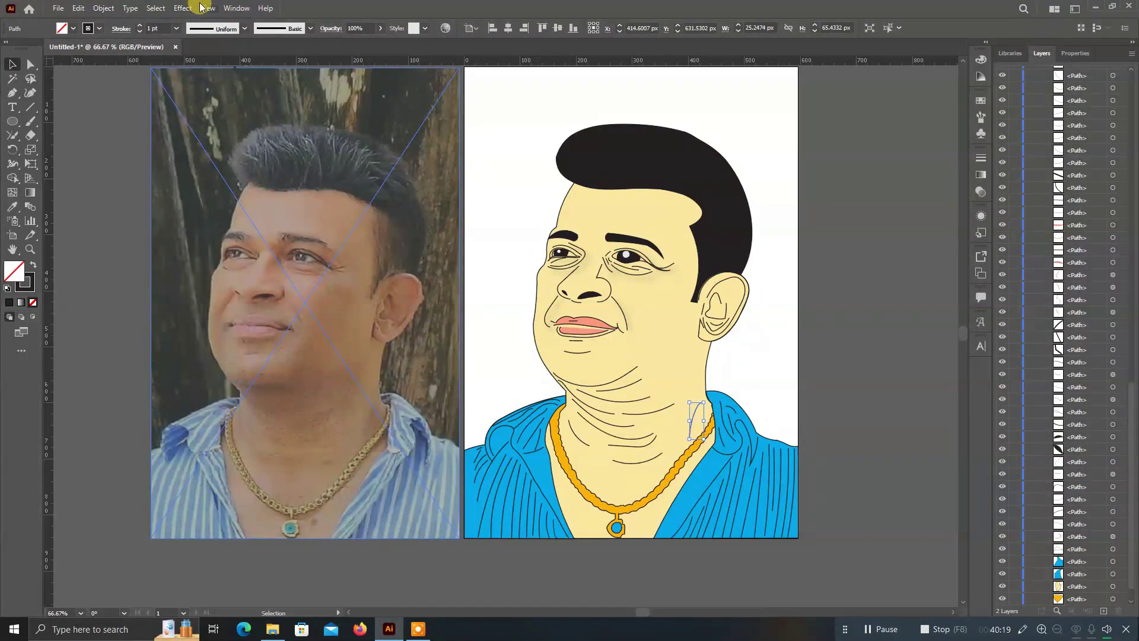
{"action": "left_click", "coordinate": [184, 8]}
{"action": "left_click", "coordinate": [321, 145]}
{"action": "left_click", "coordinate": [902, 254]}
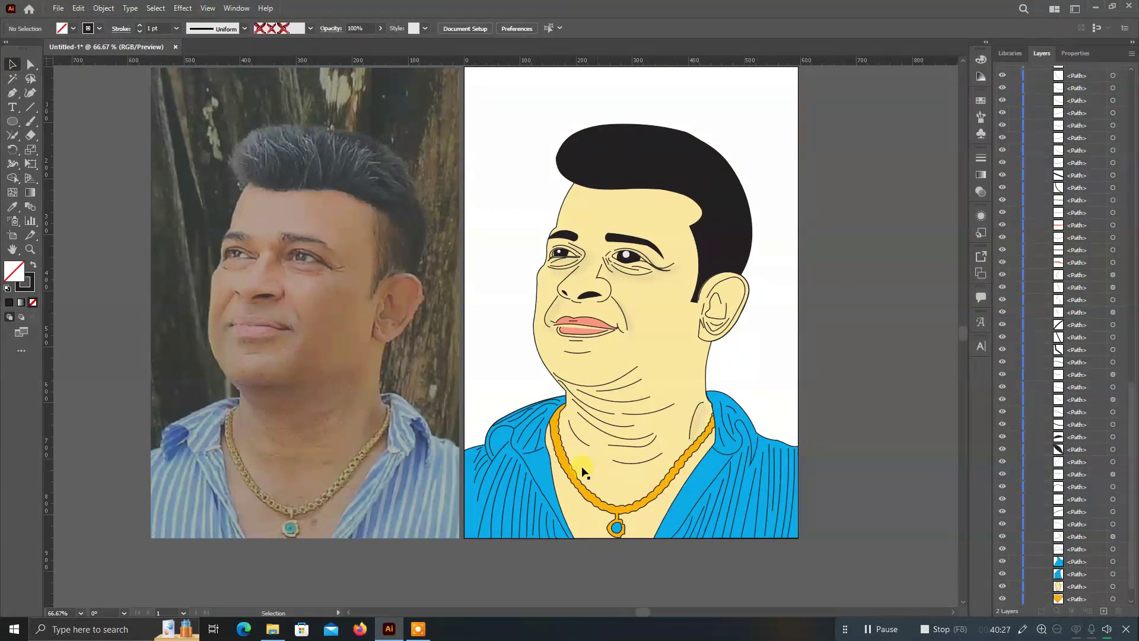
{"action": "left_click", "coordinate": [582, 410]}
{"action": "left_click", "coordinate": [182, 8]}
{"action": "left_click", "coordinate": [320, 145]}
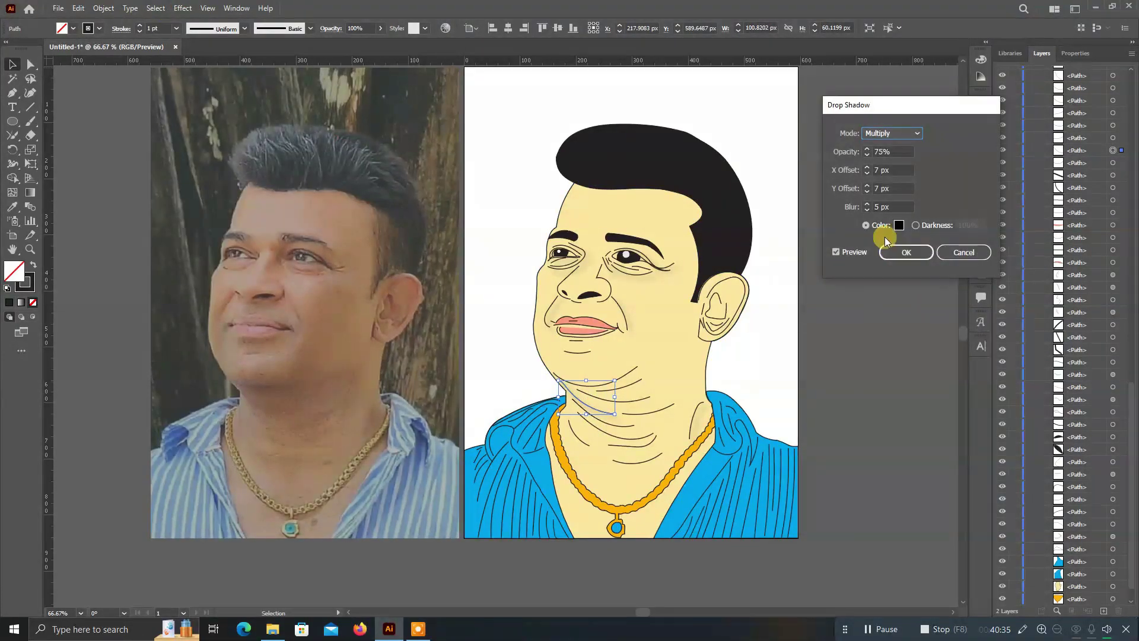
{"action": "left_click", "coordinate": [902, 254]}
{"action": "left_click", "coordinate": [595, 386]}
{"action": "left_click", "coordinate": [183, 8]}
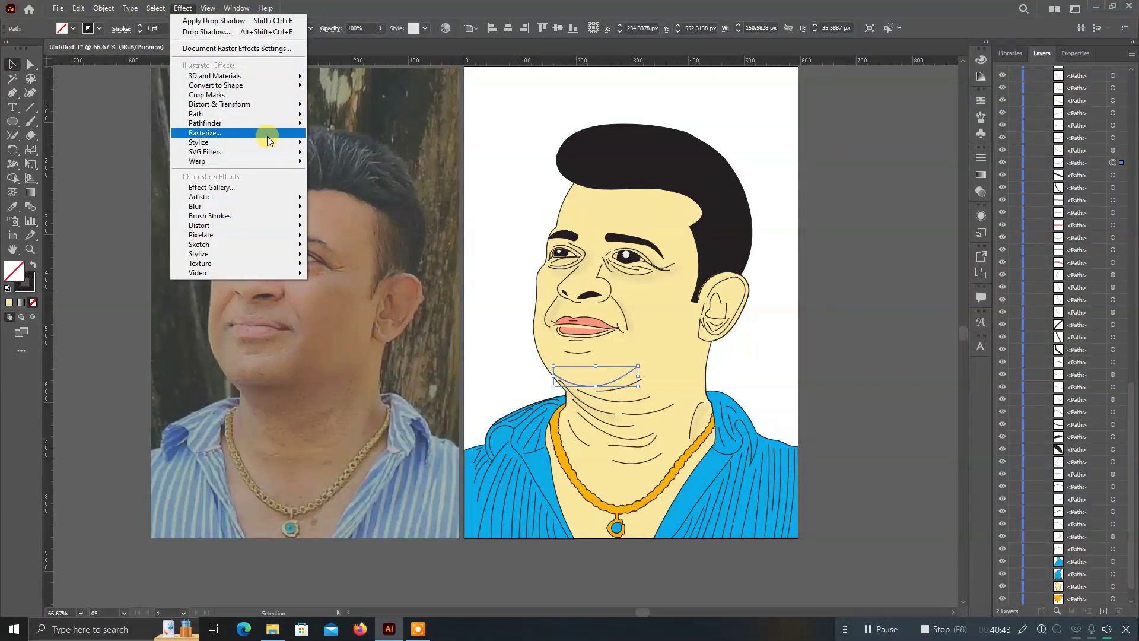
{"action": "left_click", "coordinate": [320, 146]}
{"action": "left_click", "coordinate": [902, 254]}
Add drop shadows to the lower neck crease and the small crease near the necklace.
{"action": "left_click", "coordinate": [591, 398]}
{"action": "left_click", "coordinate": [183, 8]}
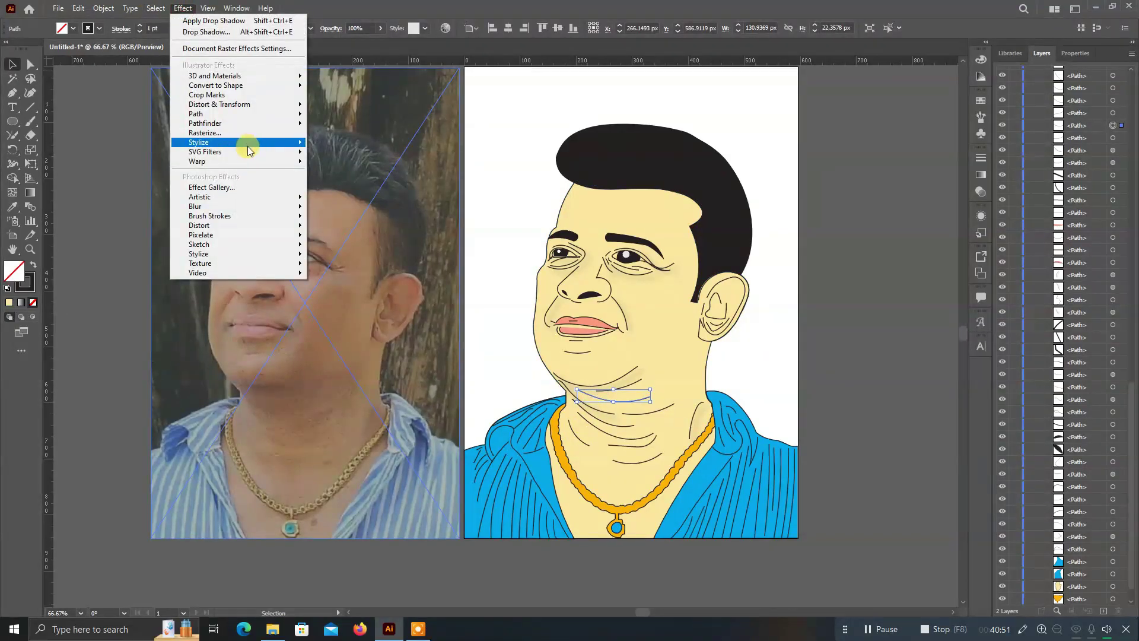
{"action": "left_click", "coordinate": [320, 145]}
{"action": "left_click", "coordinate": [902, 254]}
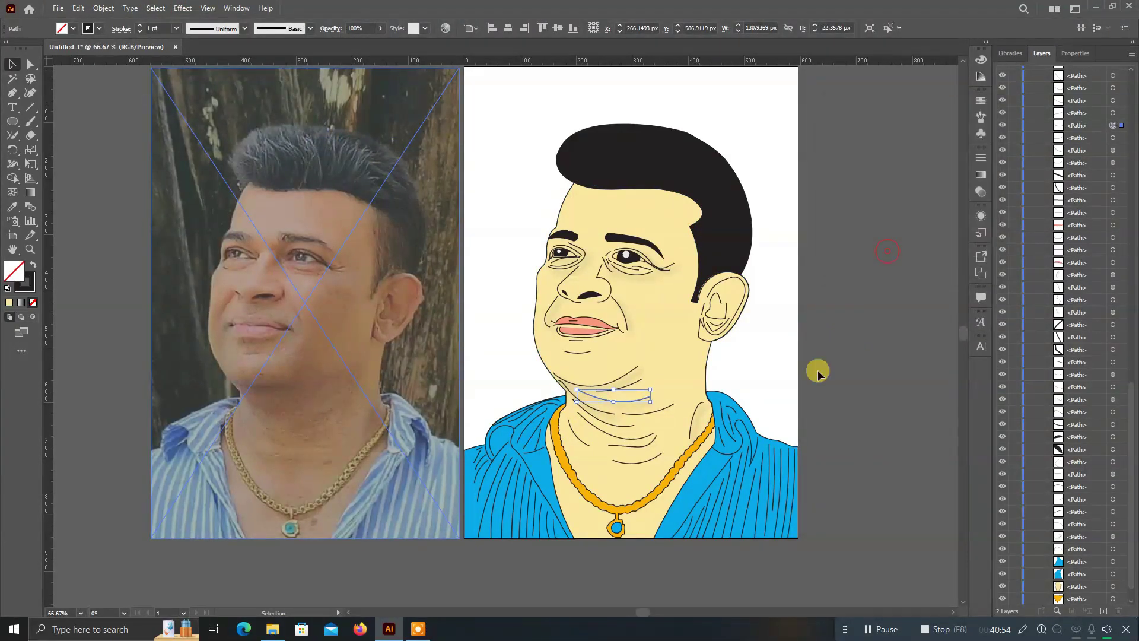
{"action": "left_click", "coordinate": [573, 433]}
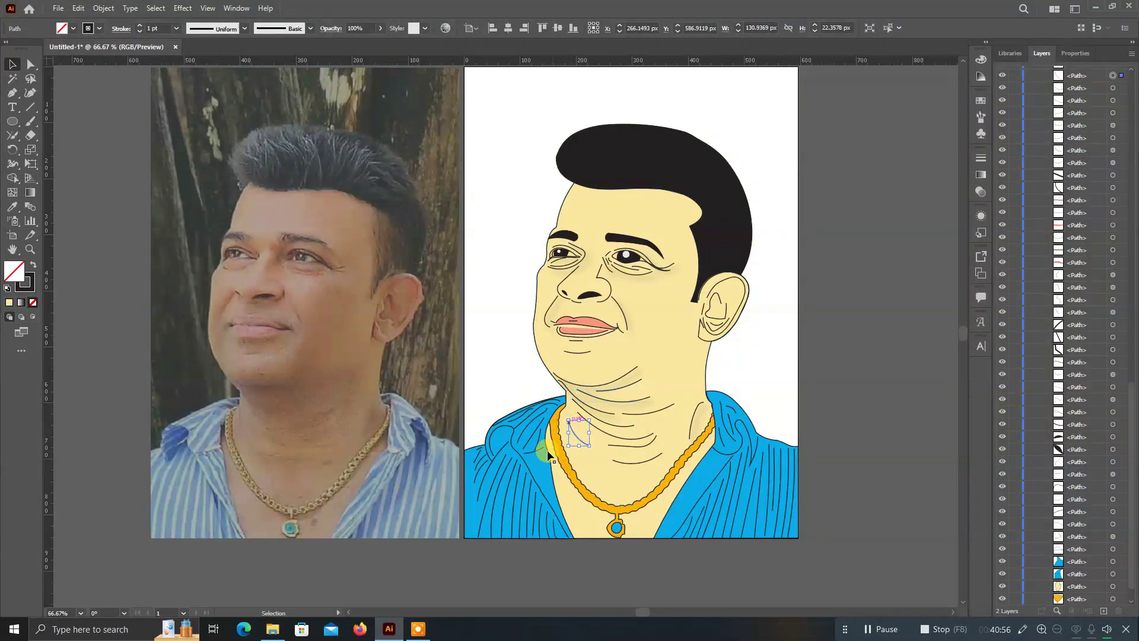
{"action": "left_click", "coordinate": [183, 8]}
{"action": "mouse_move", "coordinate": [199, 142]}
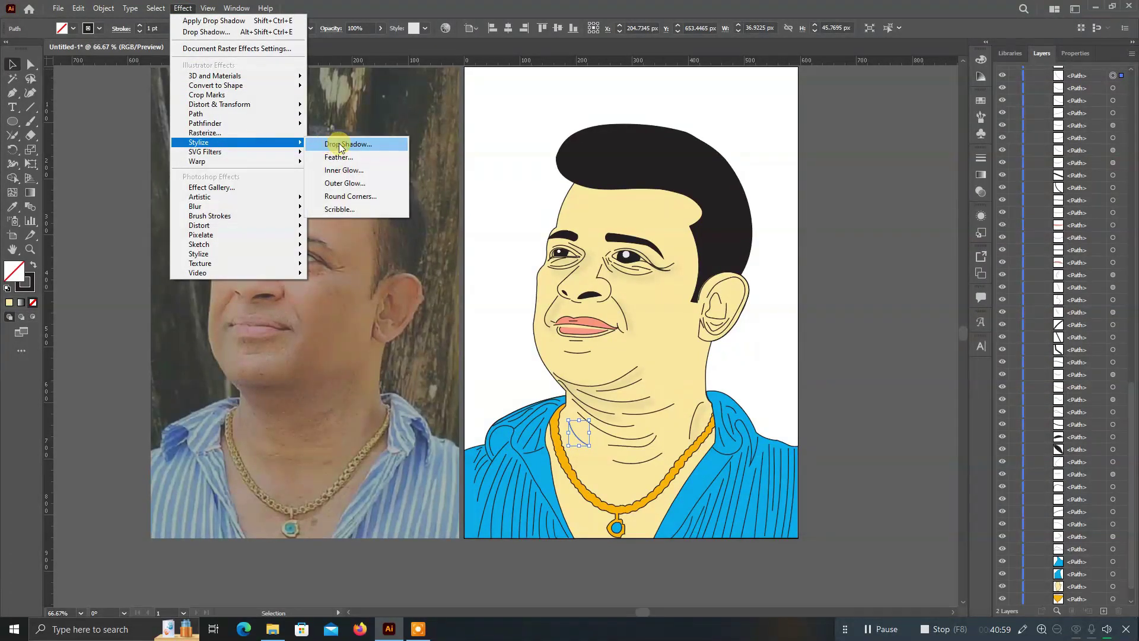
{"action": "left_click", "coordinate": [340, 143]}
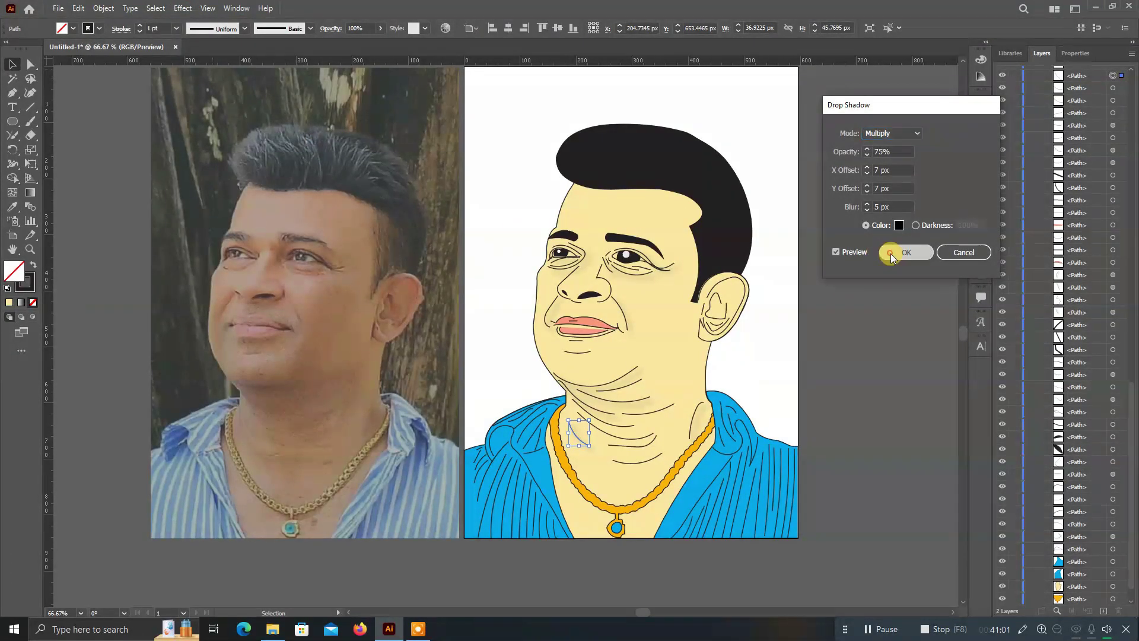
{"action": "left_click", "coordinate": [891, 254]}
{"action": "left_click", "coordinate": [846, 333]}
Give the shirt collar line a blue drop shadow.
{"action": "left_click", "coordinate": [517, 438]}
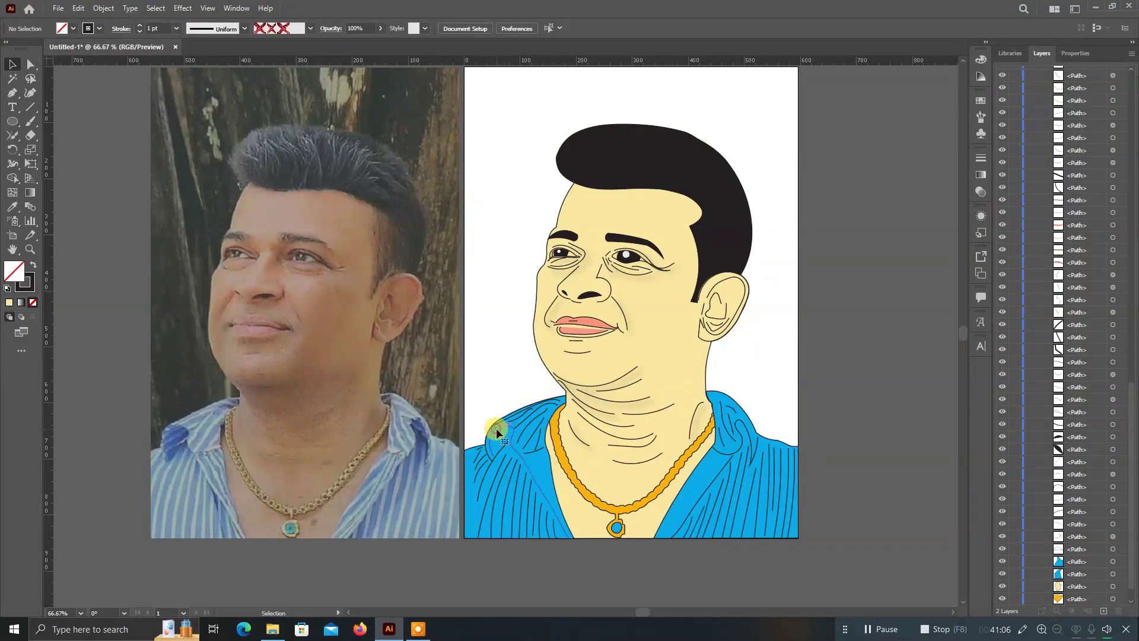
{"action": "left_click", "coordinate": [182, 8]}
{"action": "left_click", "coordinate": [340, 143]}
{"action": "left_click", "coordinate": [899, 225]}
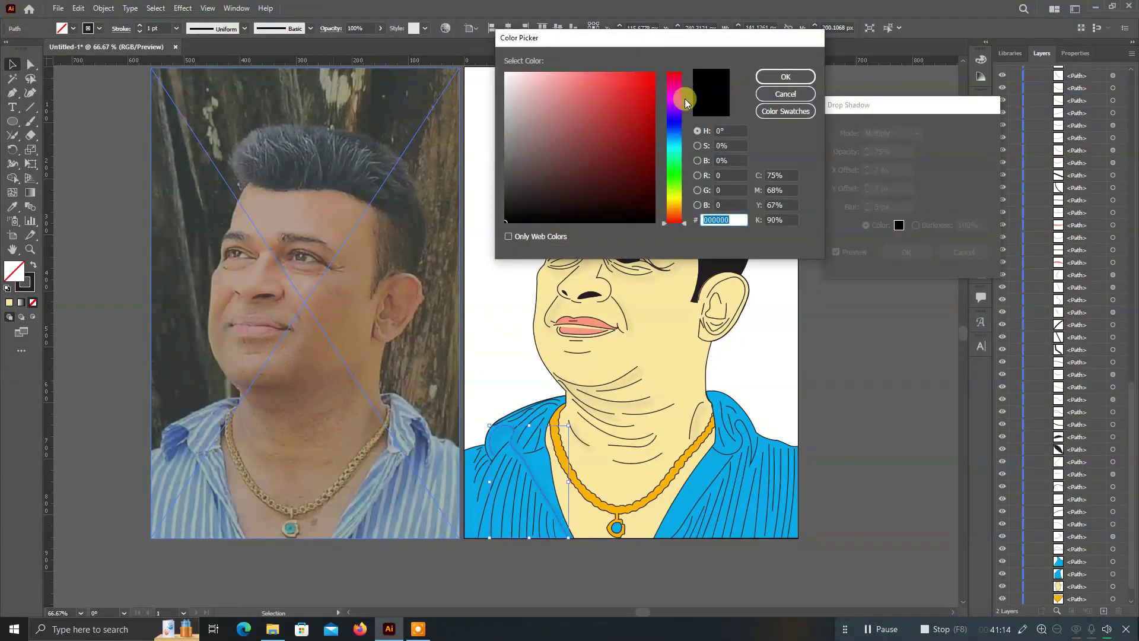
{"action": "left_click", "coordinate": [687, 98]}
{"action": "left_click", "coordinate": [654, 65]}
{"action": "left_click", "coordinate": [778, 77]}
{"action": "left_click", "coordinate": [906, 252]}
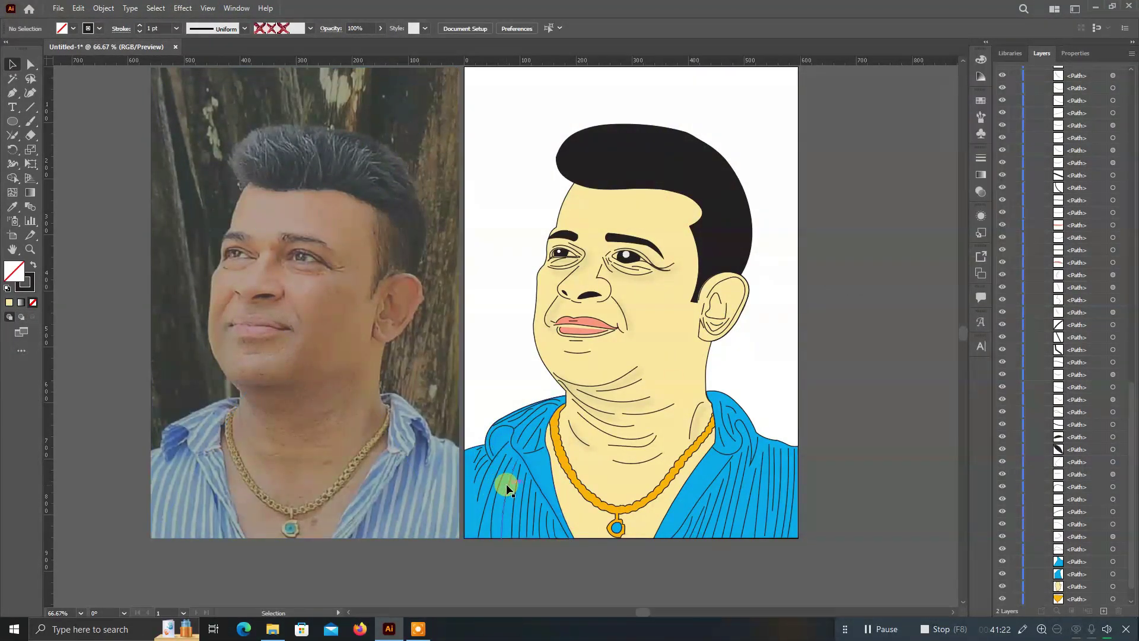
Add a drop shadow to the fold line on the blue shoulder.
{"action": "scroll", "coordinate": [507, 483], "scroll_direction": "up", "scroll_amount": 3}
{"action": "left_click", "coordinate": [401, 281]}
{"action": "left_click", "coordinate": [425, 343]}
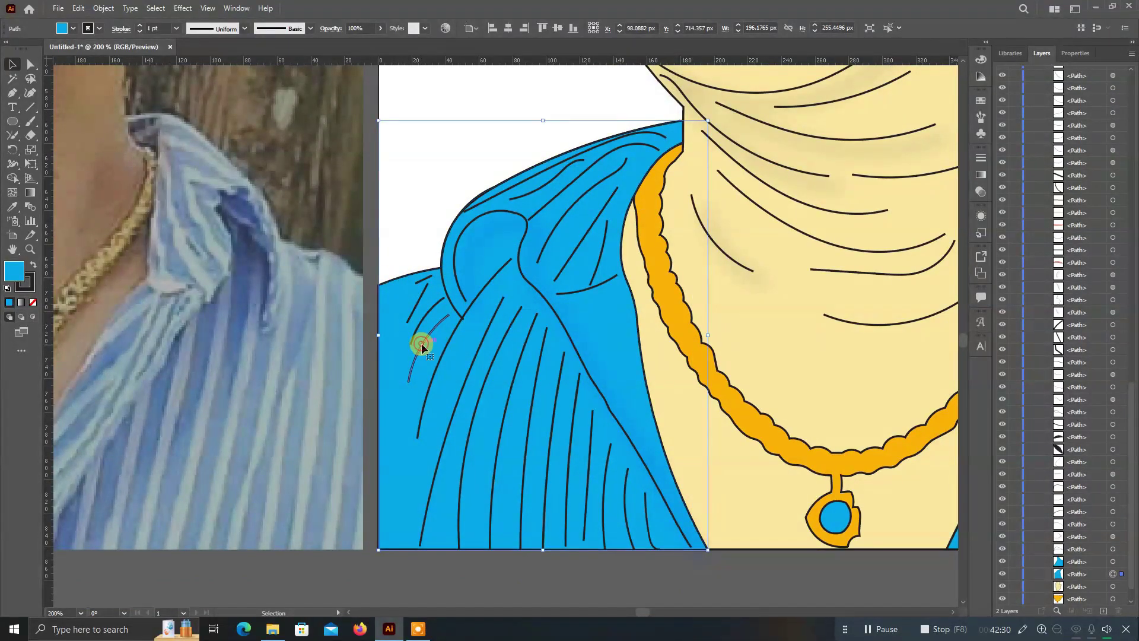
{"action": "left_click", "coordinate": [182, 9]}
{"action": "left_click", "coordinate": [340, 143]}
{"action": "left_click", "coordinate": [906, 253]}
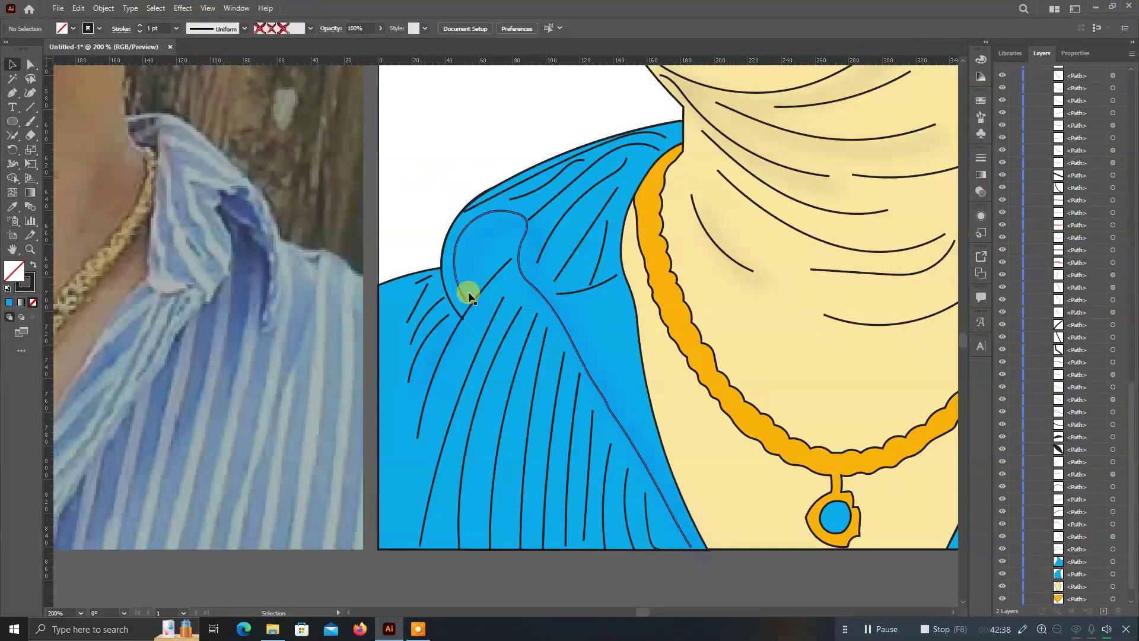
Zoom out to see the whole portrait beside the reference photo.
{"action": "scroll", "coordinate": [468, 291], "scroll_direction": "down", "scroll_amount": 3}
{"action": "left_click_drag", "start_coordinate": [889, 427], "coordinate": [661, 427]}
{"action": "scroll", "coordinate": [696, 312], "scroll_direction": "up", "scroll_amount": 3}
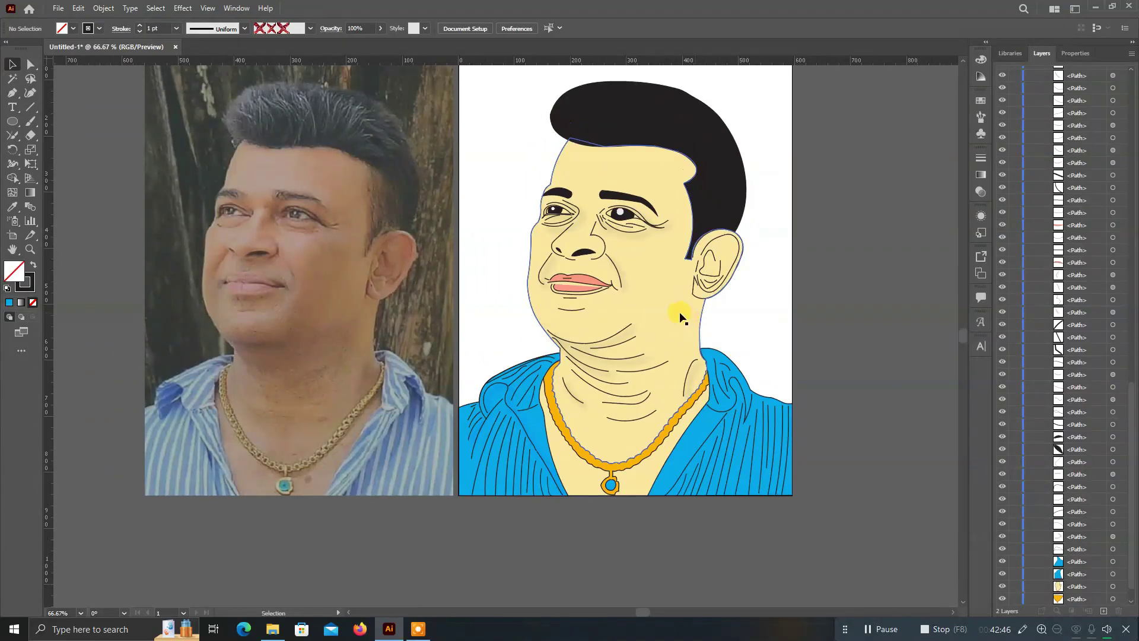
Delete the reference photo and draw a rectangle covering the artboard.
{"action": "left_click", "coordinate": [268, 333]}
{"action": "key", "text": "Delete"}
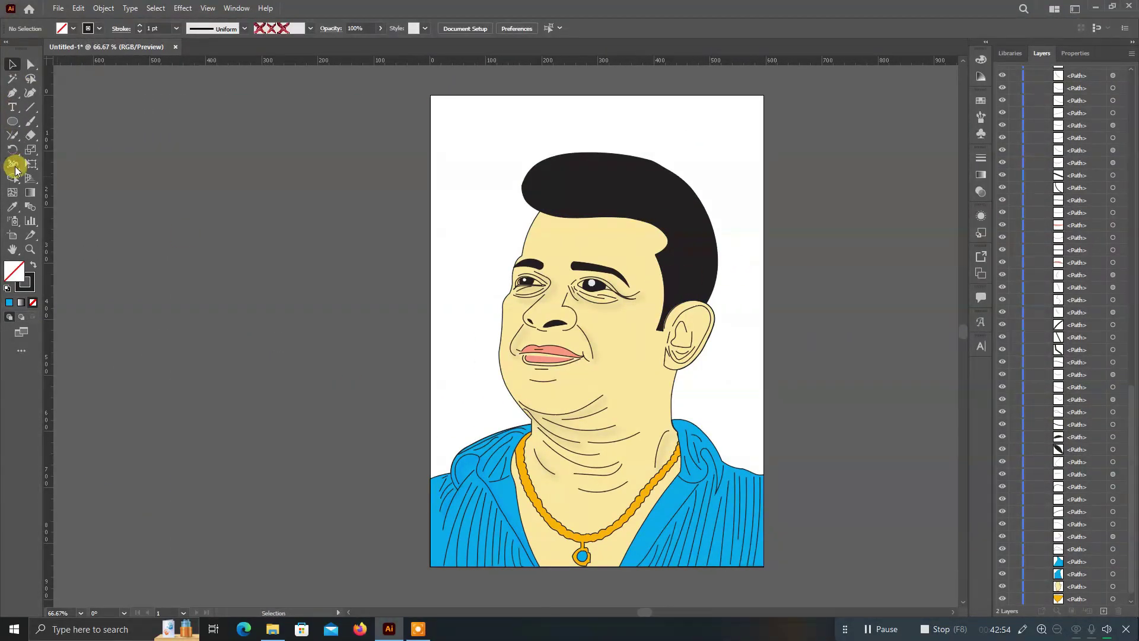
{"action": "left_click", "coordinate": [13, 121]}
{"action": "mouse_move", "coordinate": [430, 95]}
{"action": "left_mouse_down"}
{"action": "mouse_move", "coordinate": [753, 581]}
{"action": "mouse_move", "coordinate": [764, 534]}
{"action": "left_mouse_up"}
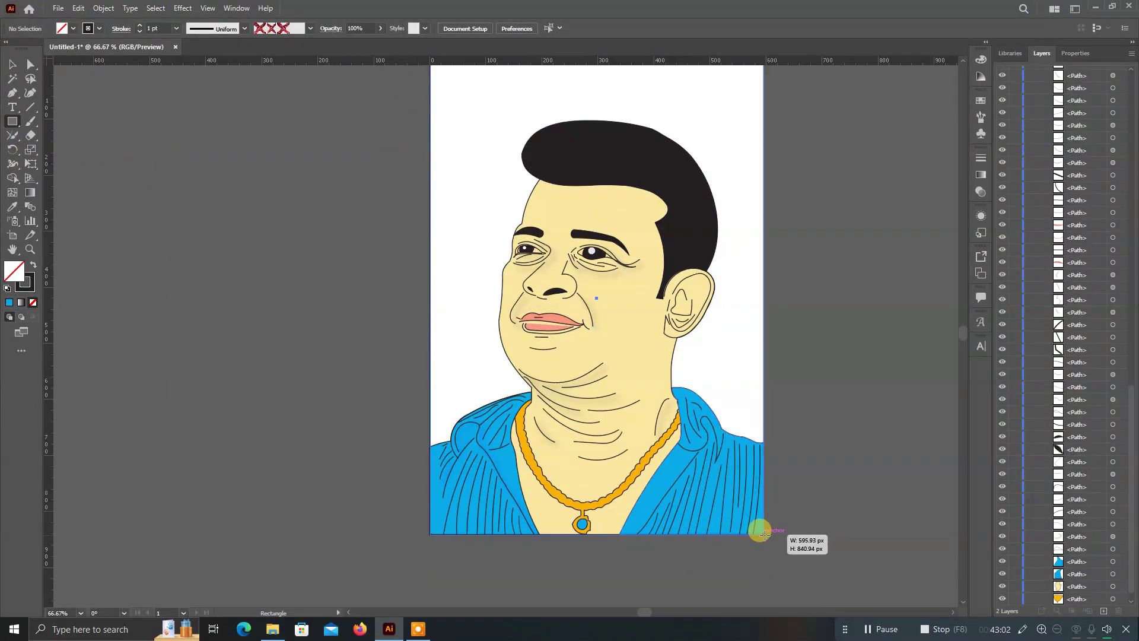
Fill the rectangle with the yellow-to-red gradient swatch after trying red and orange-yellow.
{"action": "scroll", "coordinate": [1049, 502], "scroll_direction": "up", "scroll_amount": 15}
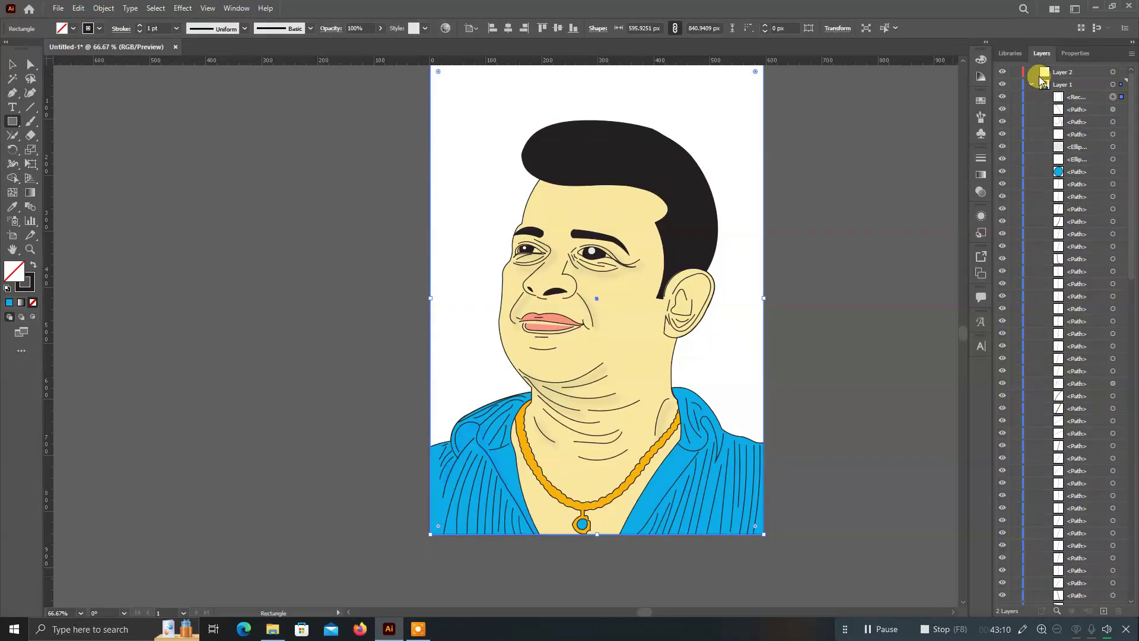
{"action": "left_click", "coordinate": [73, 28]}
{"action": "left_click", "coordinate": [41, 50]}
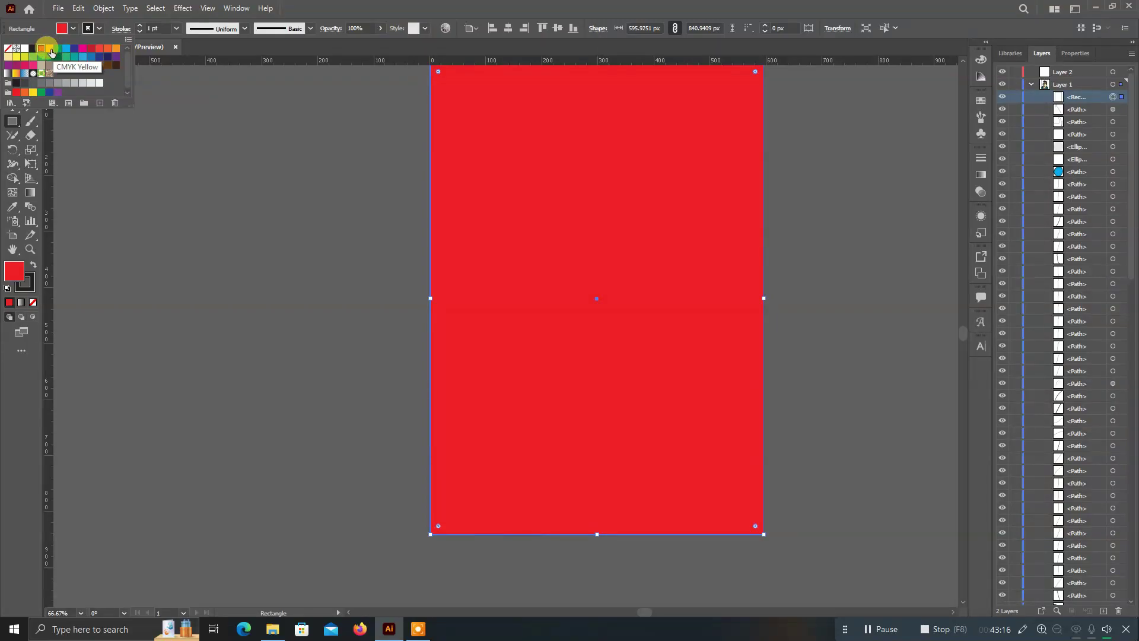
{"action": "left_click", "coordinate": [49, 49]}
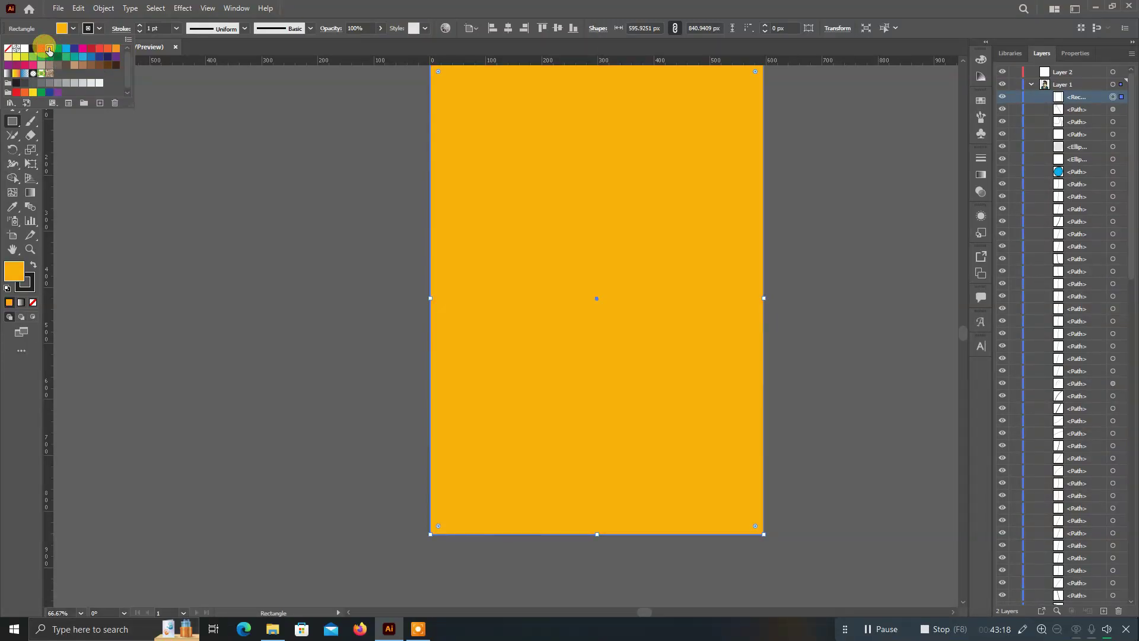
{"action": "left_click", "coordinate": [16, 74]}
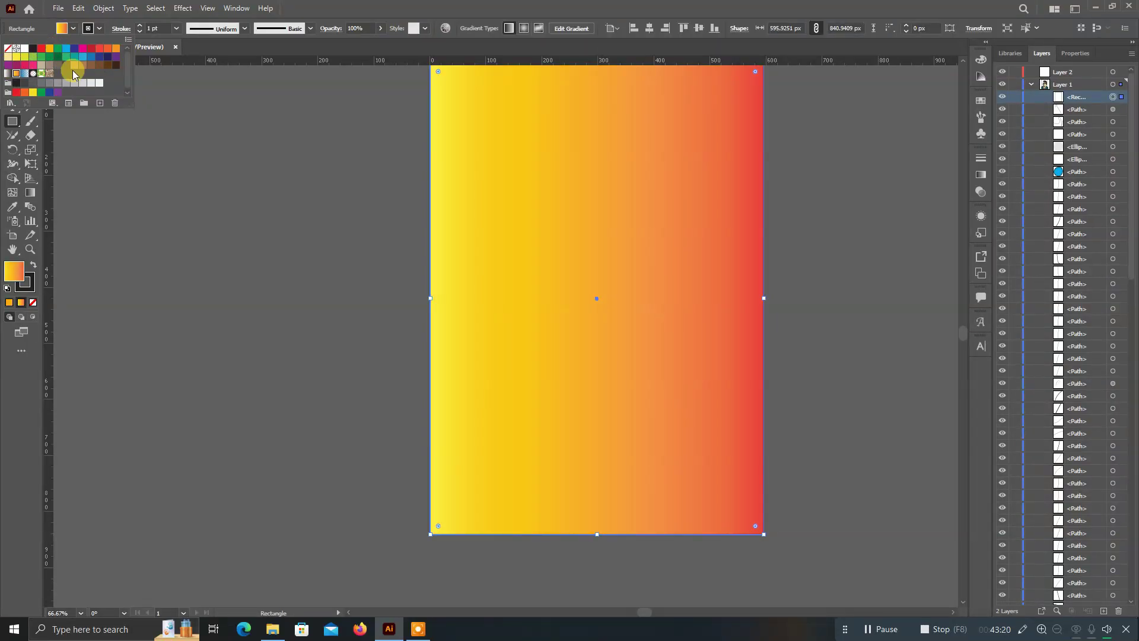
{"action": "left_click", "coordinate": [980, 176]}
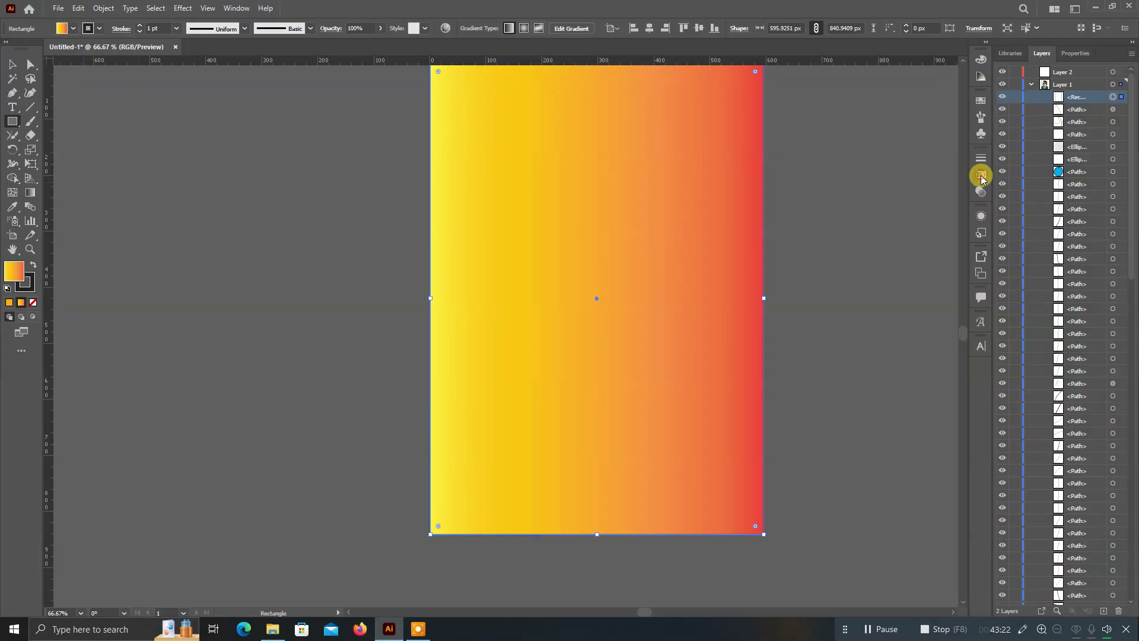
{"action": "left_click", "coordinate": [981, 176]}
Make the gradient radial, remove its middle stop, and redraw it with the centre higher up.
{"action": "left_click", "coordinate": [905, 171]}
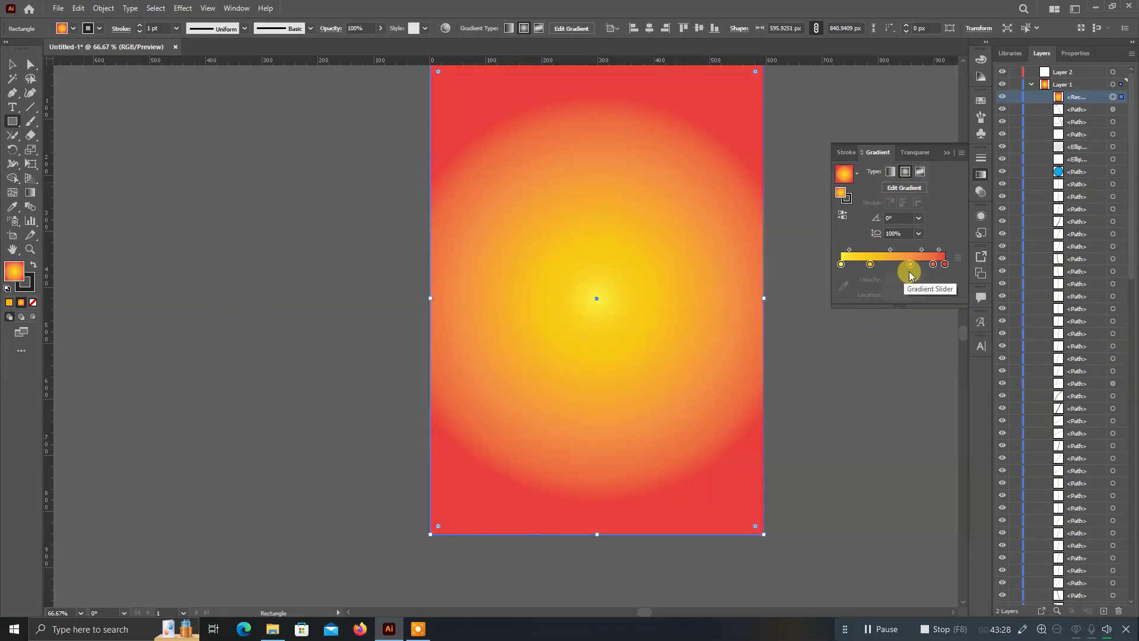
{"action": "mouse_move", "coordinate": [933, 264]}
{"action": "left_mouse_down"}
{"action": "mouse_move", "coordinate": [928, 283]}
{"action": "mouse_move", "coordinate": [833, 347]}
{"action": "left_mouse_up"}
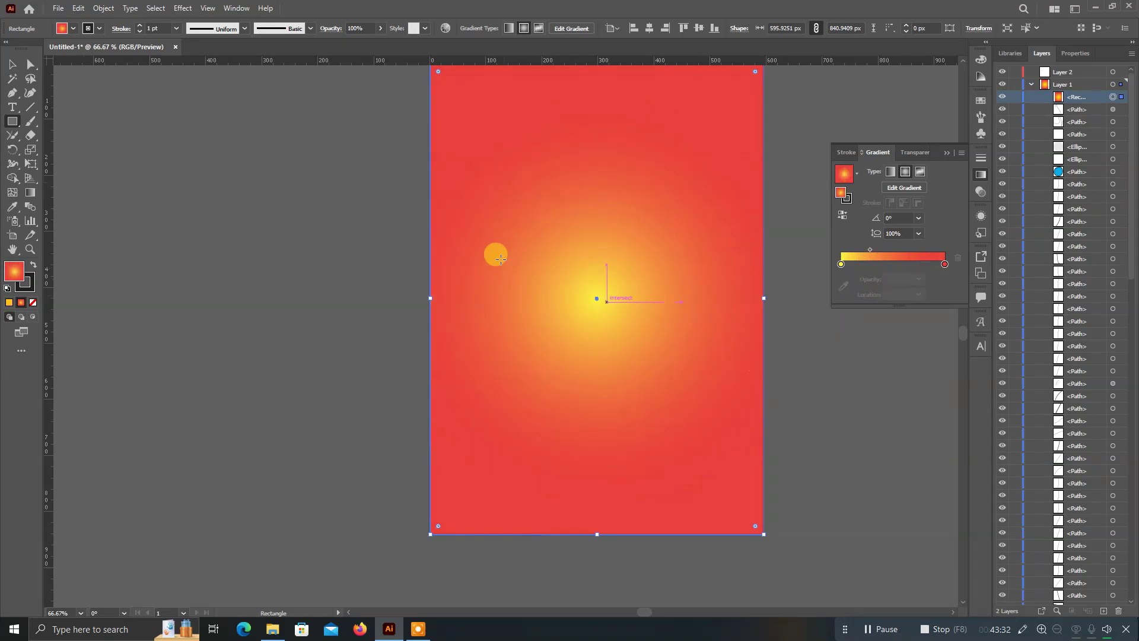
{"action": "left_click", "coordinate": [30, 192]}
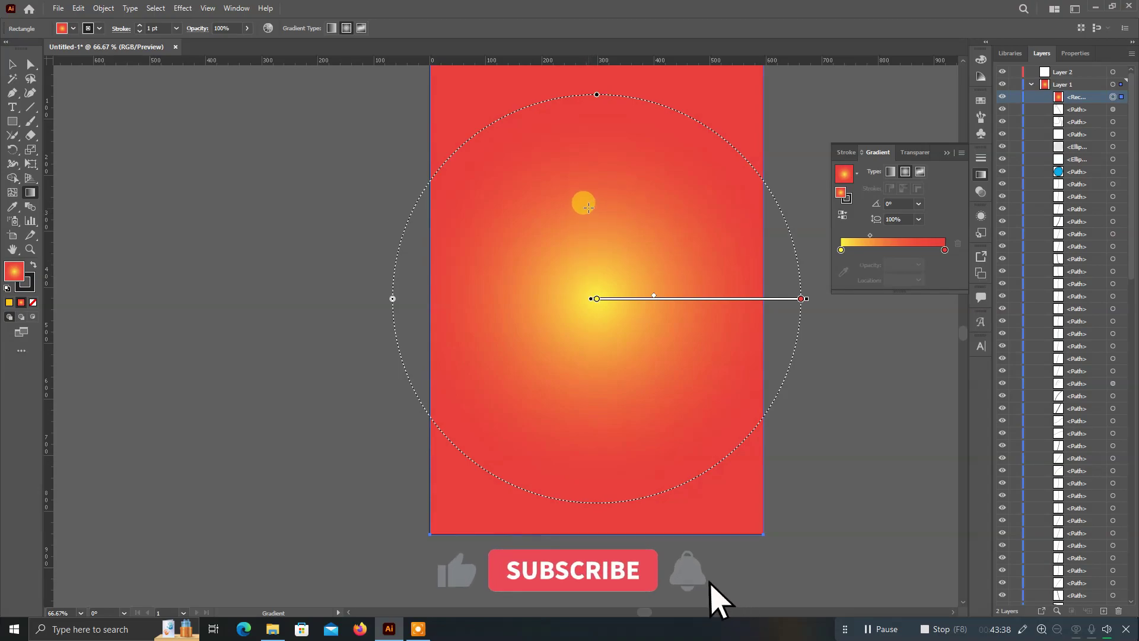
{"action": "left_click_drag", "start_coordinate": [588, 207], "coordinate": [899, 203]}
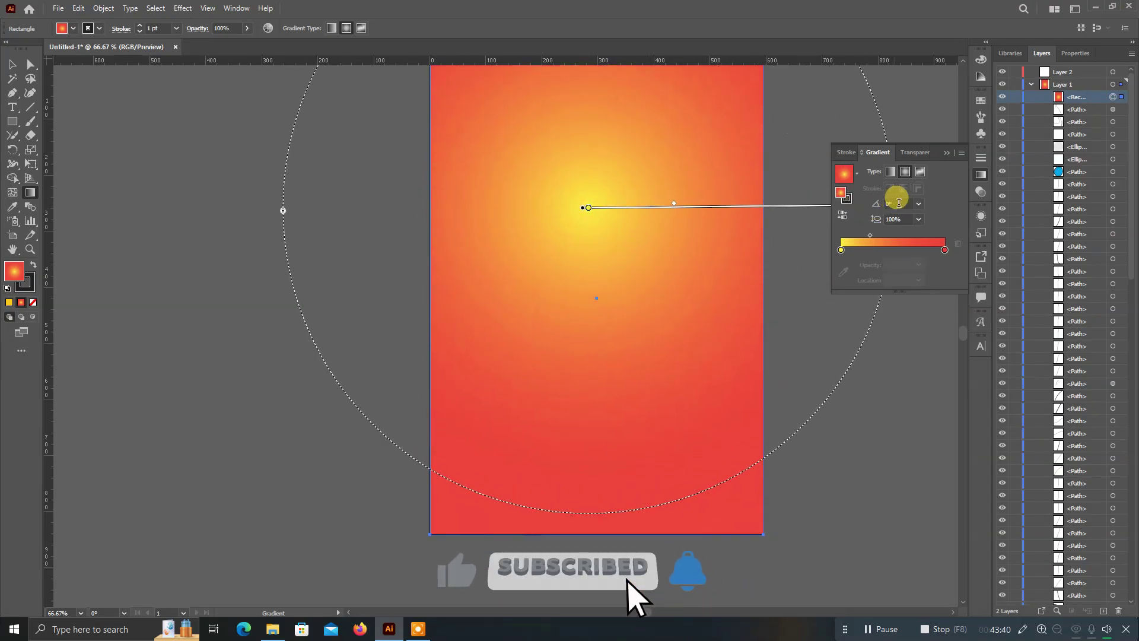
{"action": "left_click_drag", "start_coordinate": [898, 203], "coordinate": [964, 227]}
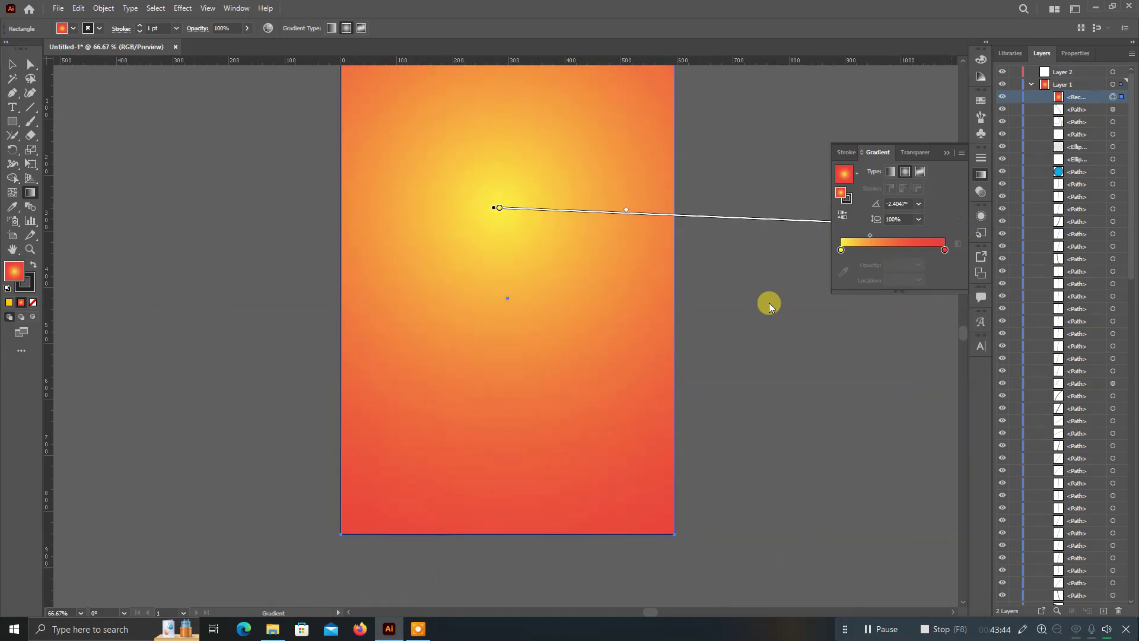
{"action": "left_click", "coordinate": [12, 64]}
Drag the <Rectangle> row down to the bottom of Layer 1 in the Layers panel.
{"action": "left_click", "coordinate": [948, 152]}
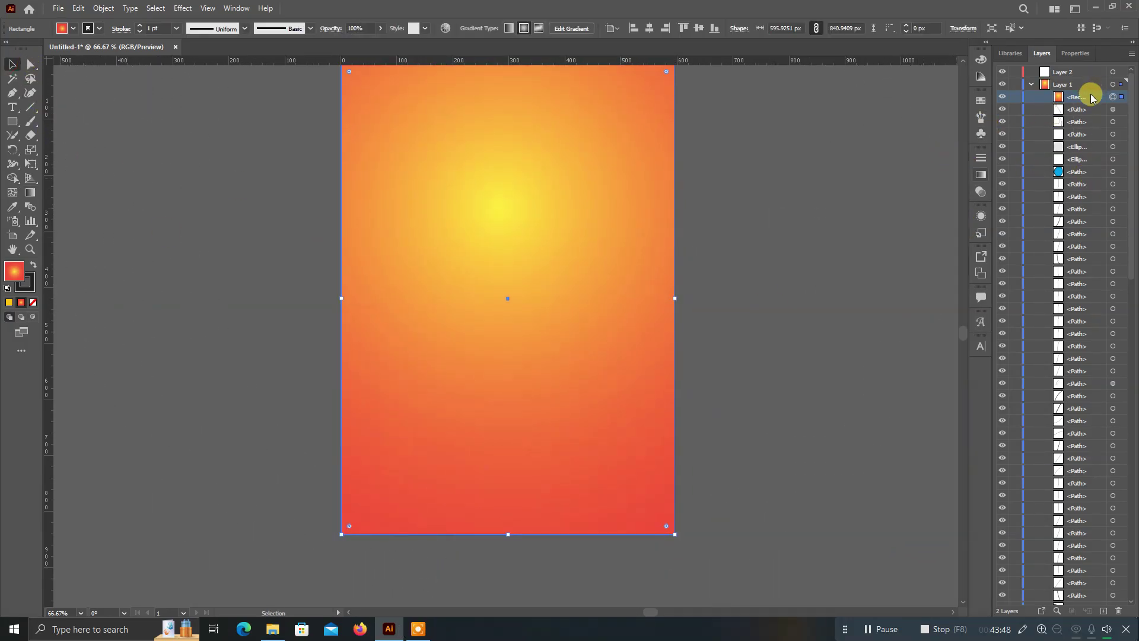
{"action": "left_click_drag", "start_coordinate": [1091, 98], "coordinate": [1073, 539]}
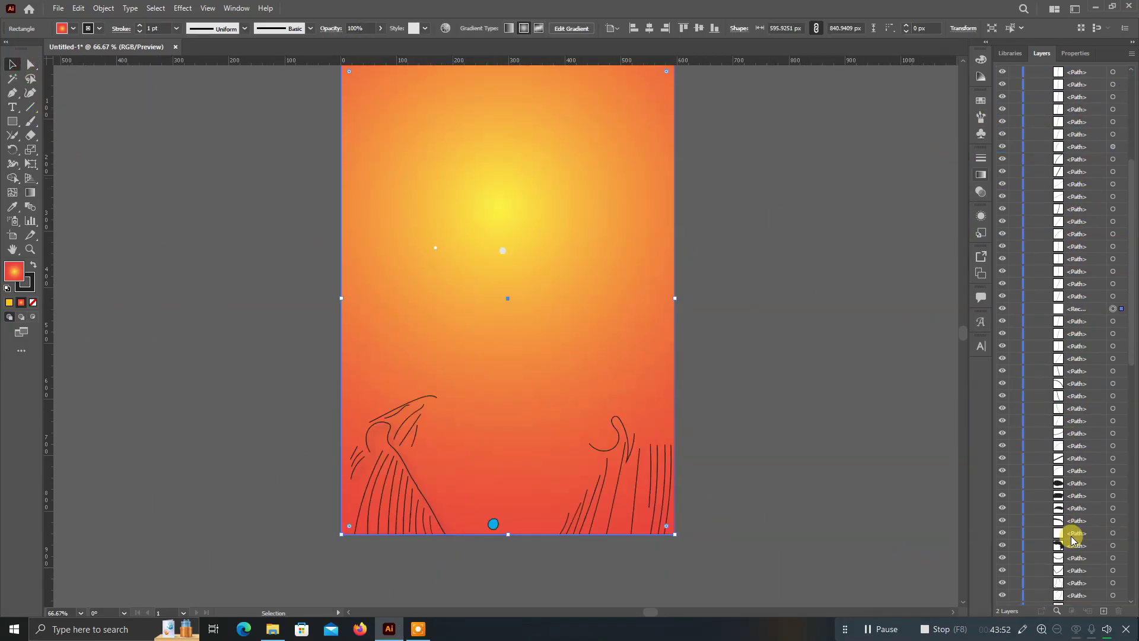
{"action": "left_click", "coordinate": [1077, 307]}
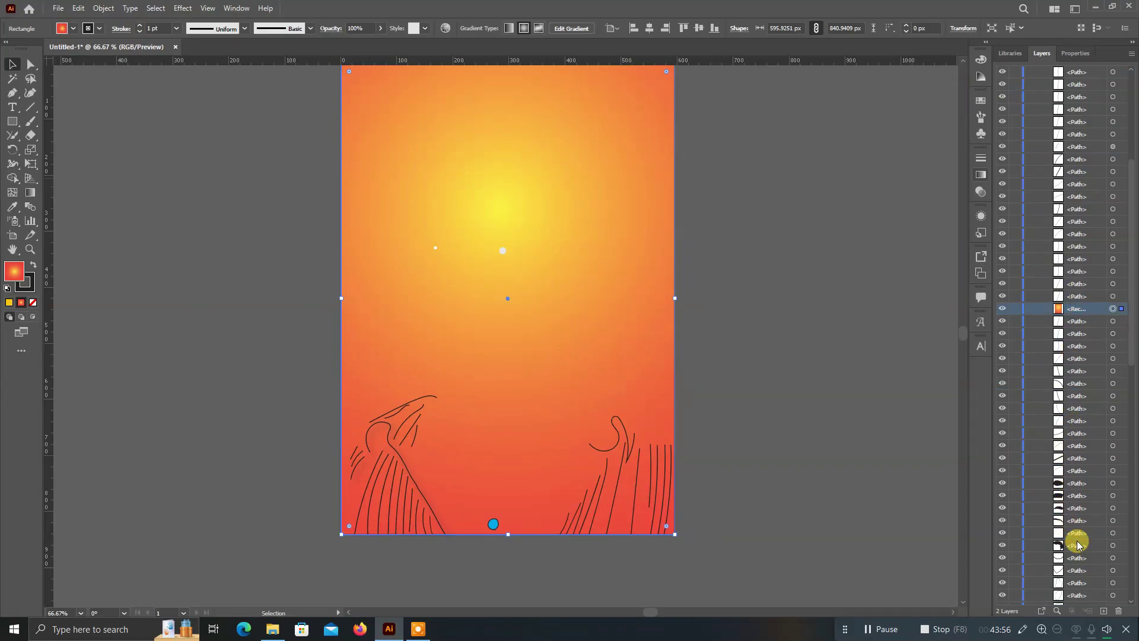
{"action": "left_click_drag", "start_coordinate": [1078, 545], "coordinate": [1078, 540]}
{"action": "mouse_move", "coordinate": [1080, 152]}
{"action": "left_mouse_down"}
{"action": "mouse_move", "coordinate": [1057, 500]}
{"action": "mouse_move", "coordinate": [1068, 565]}
{"action": "left_mouse_up"}
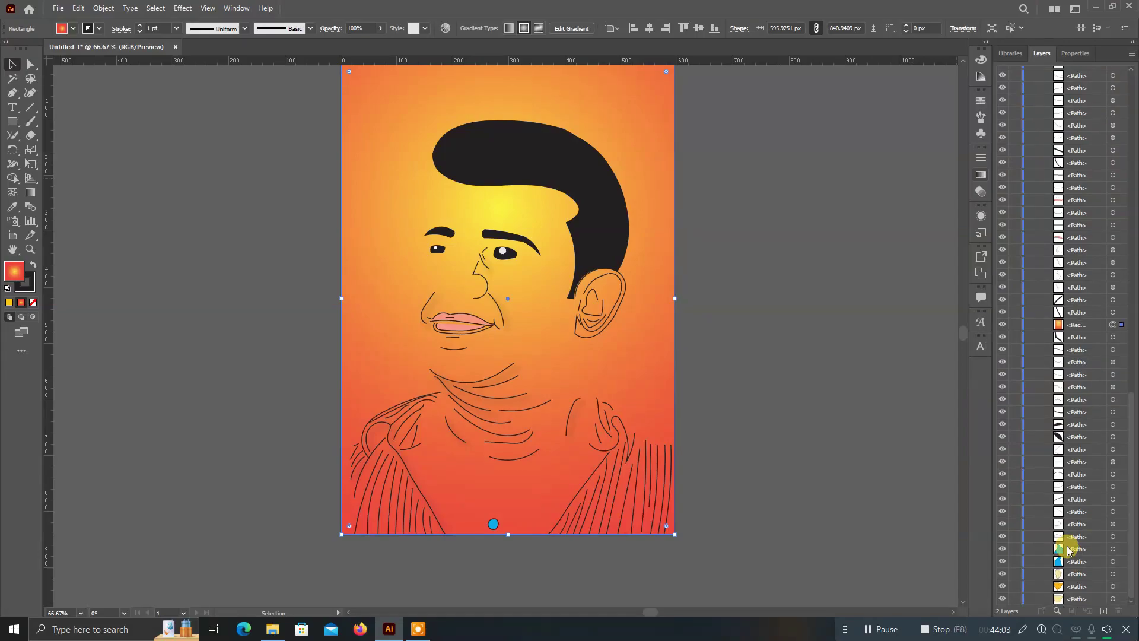
{"action": "left_click", "coordinate": [1078, 325]}
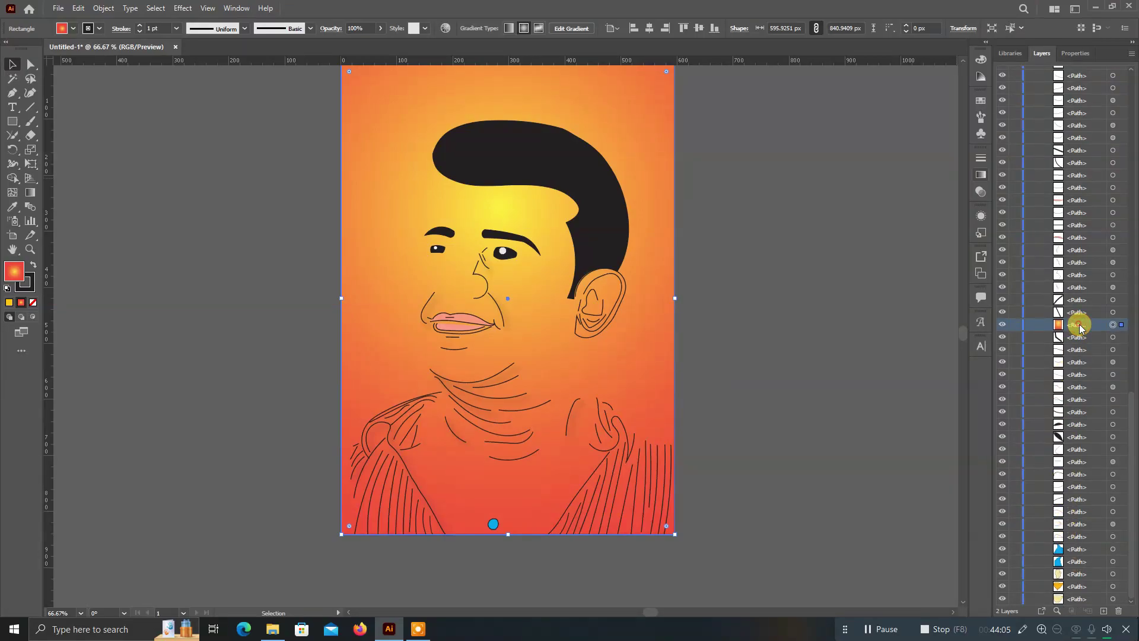
{"action": "left_click_drag", "start_coordinate": [1079, 325], "coordinate": [1079, 594]}
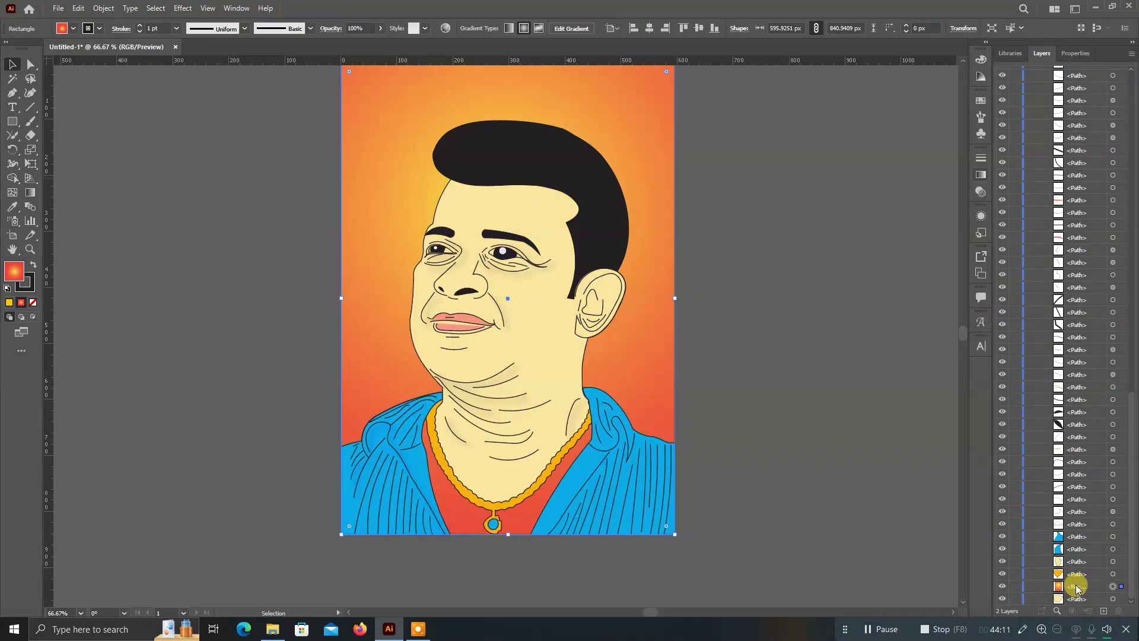
{"action": "left_click_drag", "start_coordinate": [1079, 588], "coordinate": [1079, 601]}
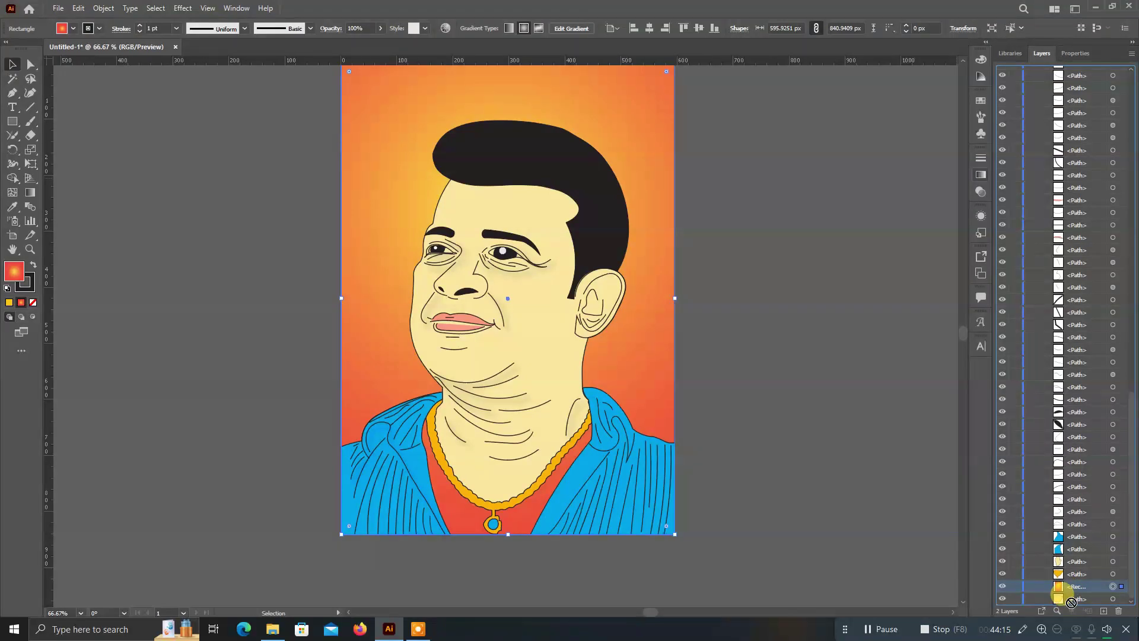
{"action": "left_click_drag", "start_coordinate": [1079, 603], "coordinate": [1055, 590]}
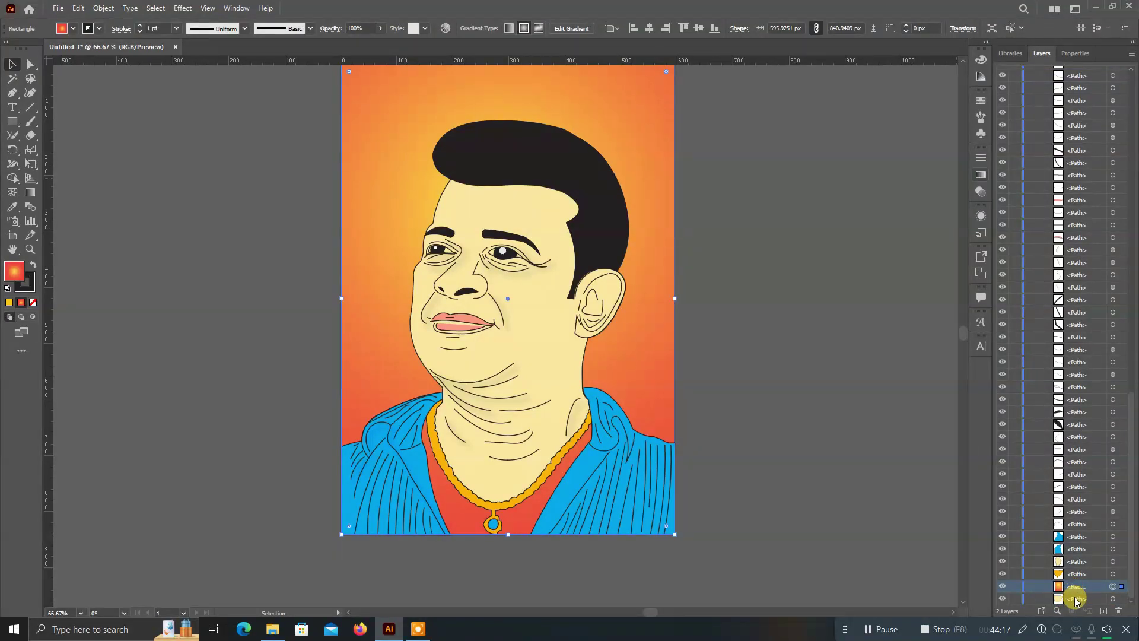
Move the chest shape back above the background rectangle and deselect.
{"action": "left_click", "coordinate": [1075, 599]}
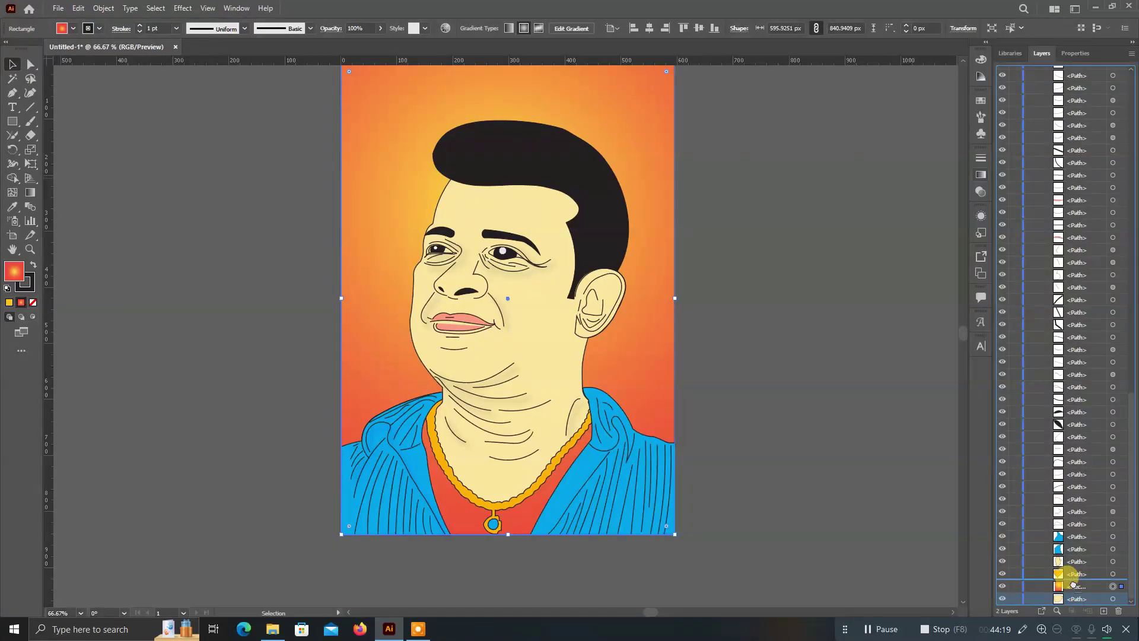
{"action": "left_click_drag", "start_coordinate": [1077, 602], "coordinate": [1075, 582]}
{"action": "left_click", "coordinate": [804, 414]}
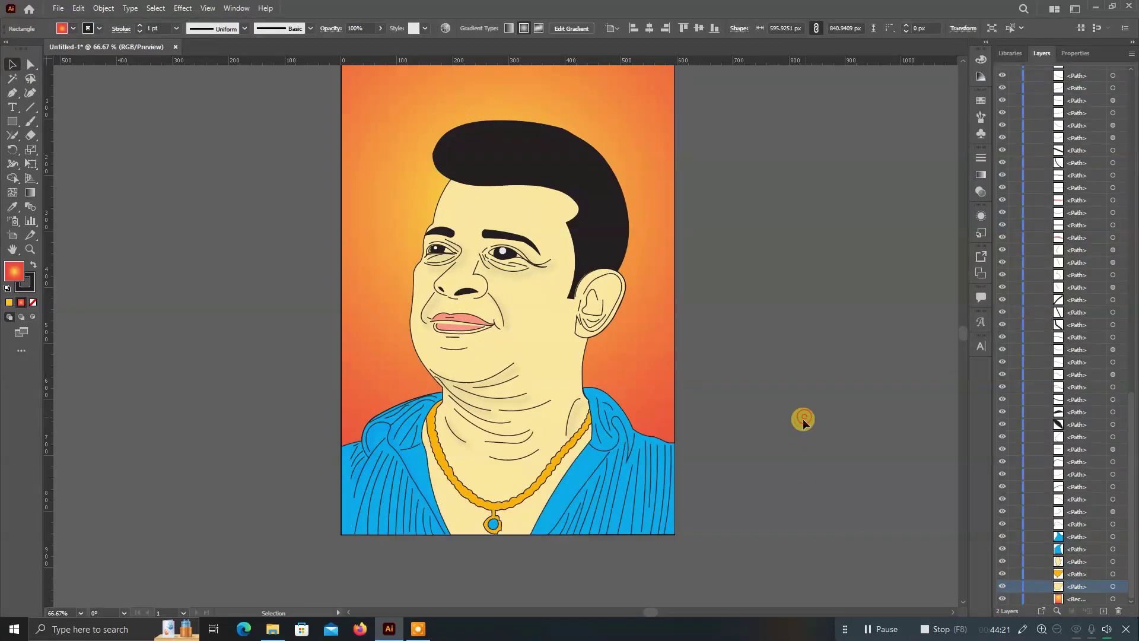
{"action": "scroll", "coordinate": [475, 350], "scroll_direction": "up", "scroll_amount": 1}
{"action": "scroll", "coordinate": [482, 337], "scroll_direction": "left", "scroll_amount": 2}
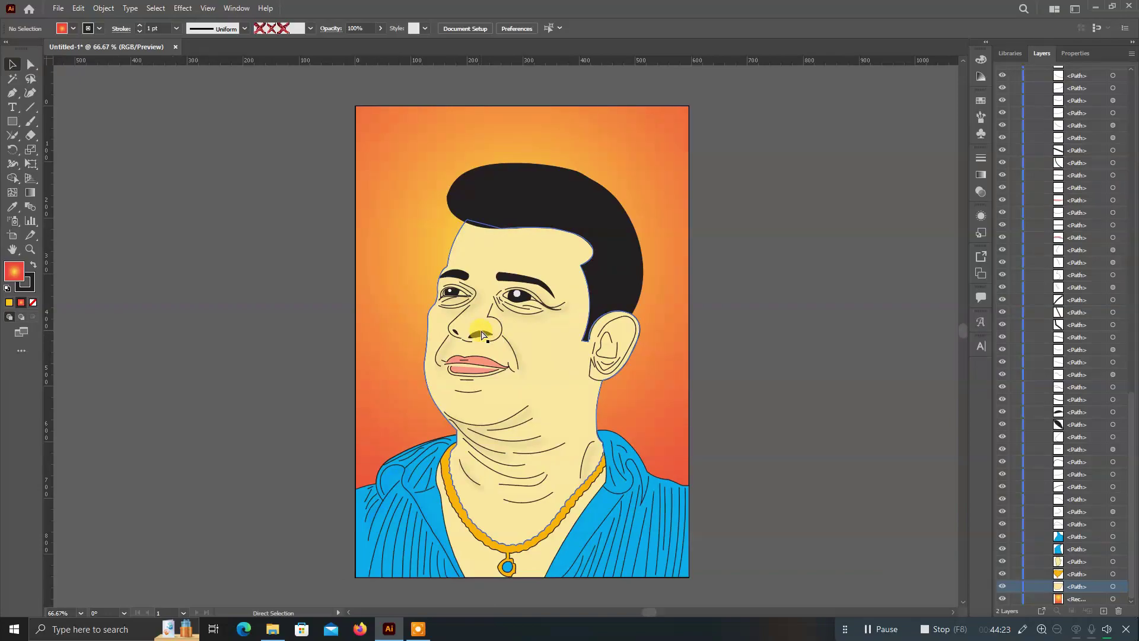